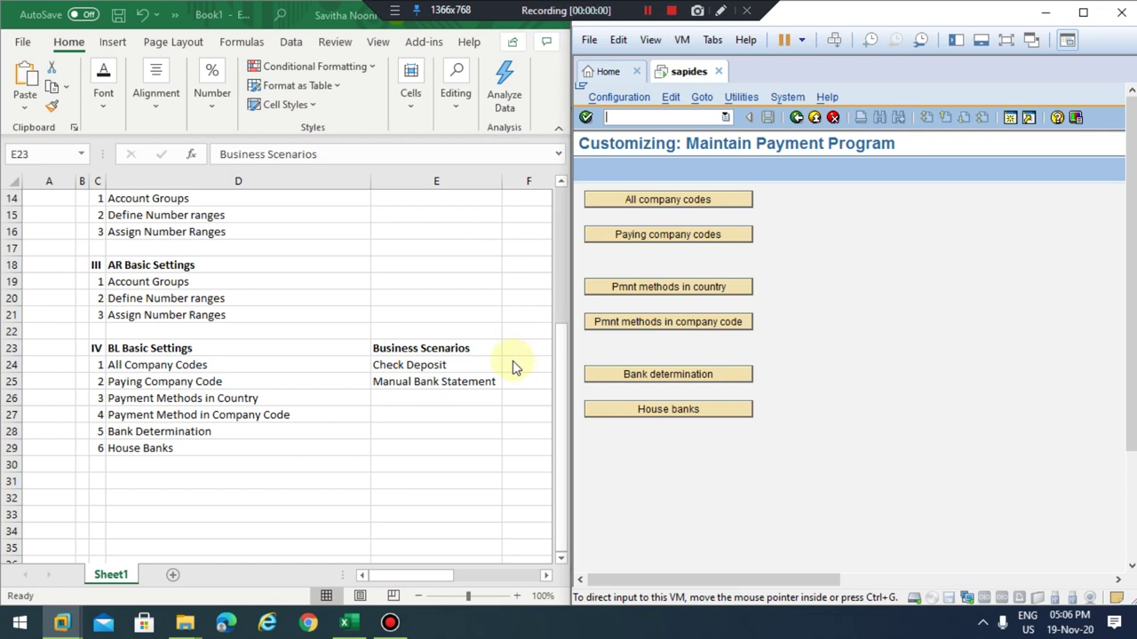
Narrow the spreadsheet window so the SAP window beside it gets wider, and zoom the sheet to 110%.
left_click(121, 364)
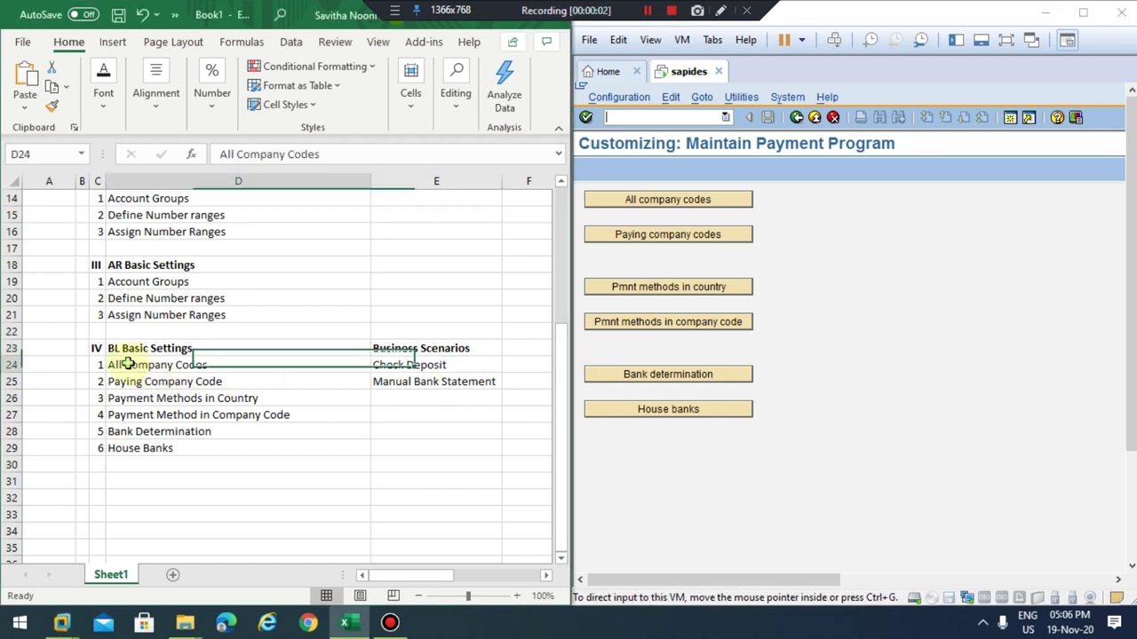
left_click_drag(573, 537, 400, 539)
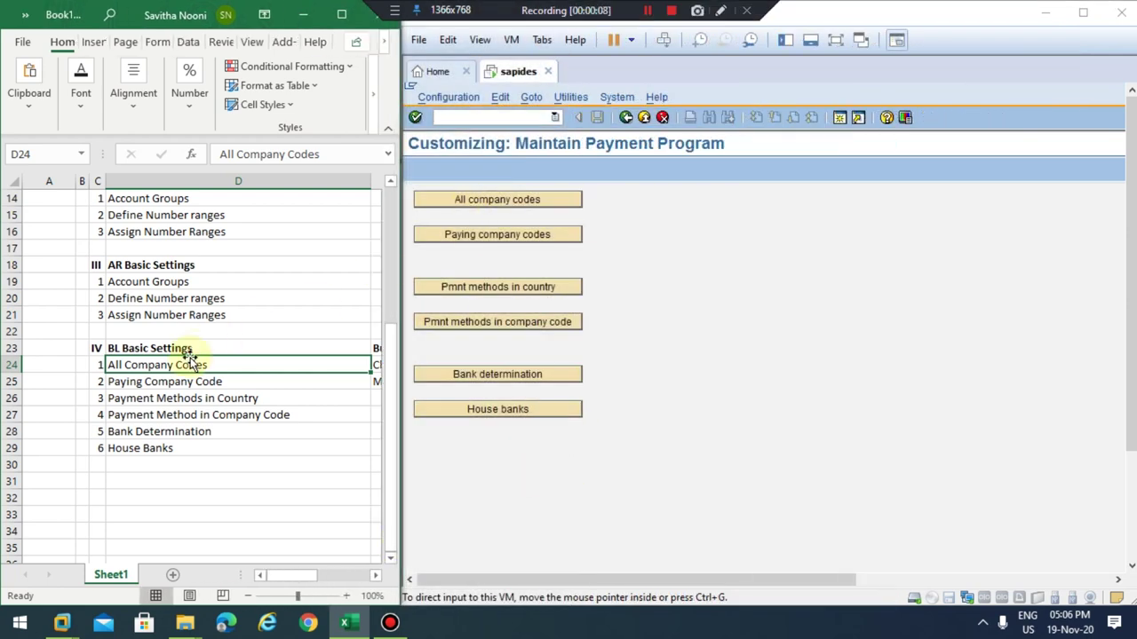
left_click(174, 382)
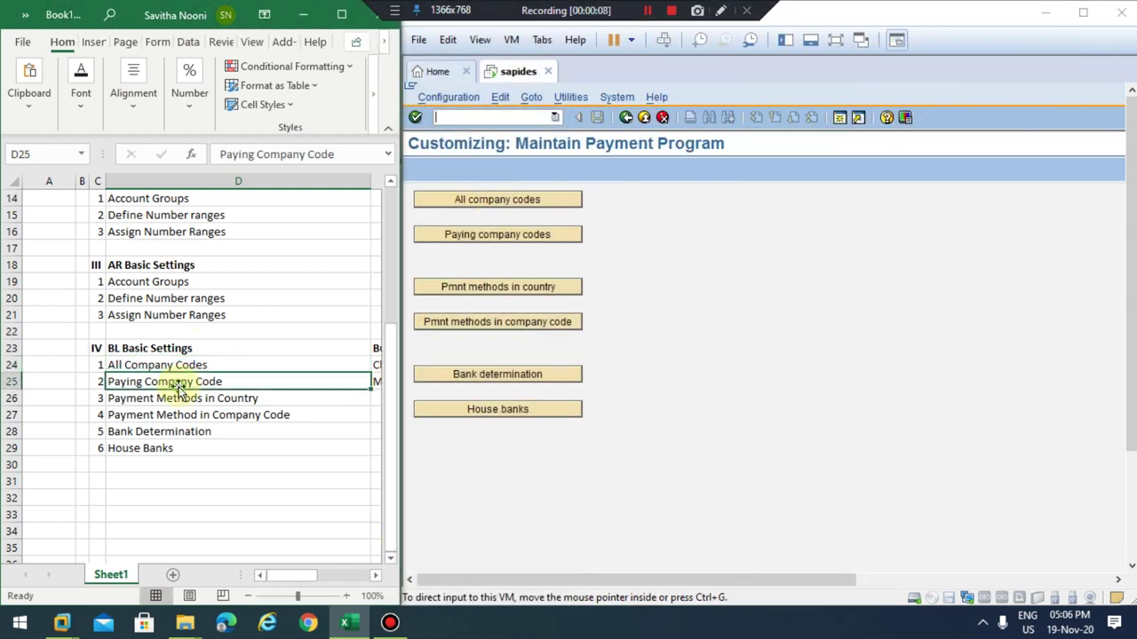
left_click(348, 596)
scroll(287, 486, "down", 1)
scroll(288, 486, "down", 1)
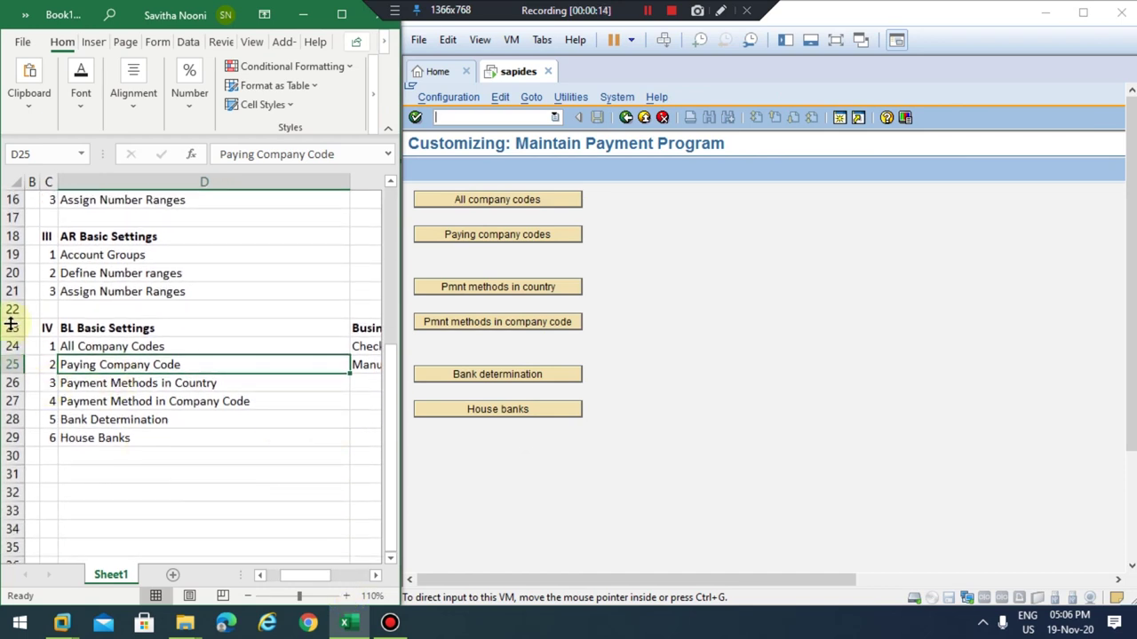
Select the six BL Basic Settings items in C24:D29, and switch to SAP to open the All company codes settings.
left_click(50, 346)
left_click_drag(50, 347, 100, 428)
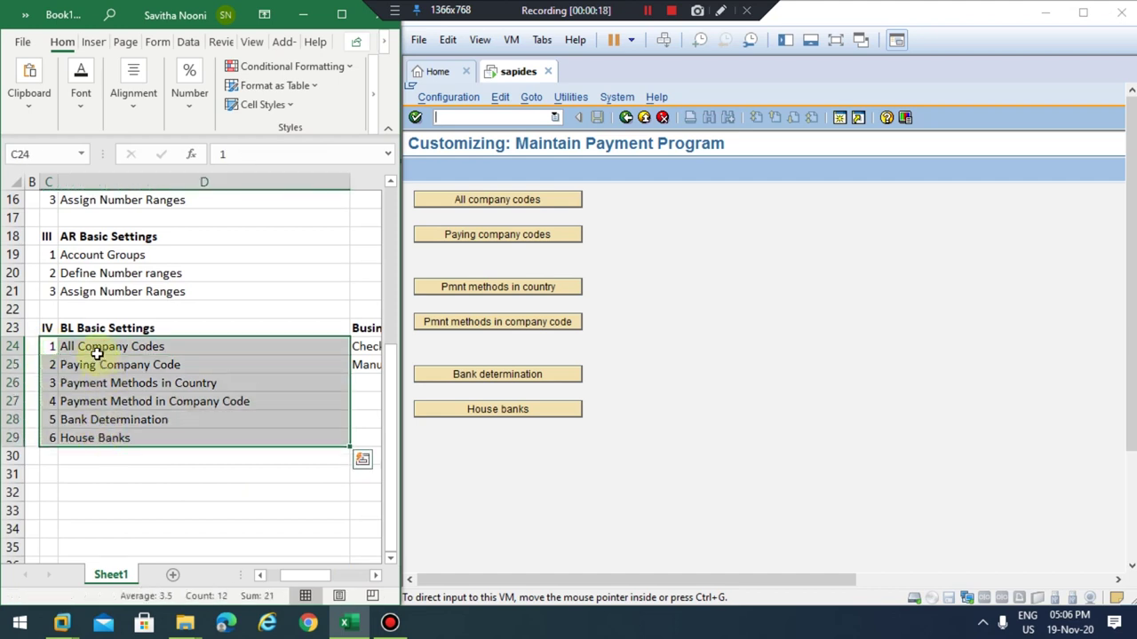
left_click(842, 257)
left_click(493, 200)
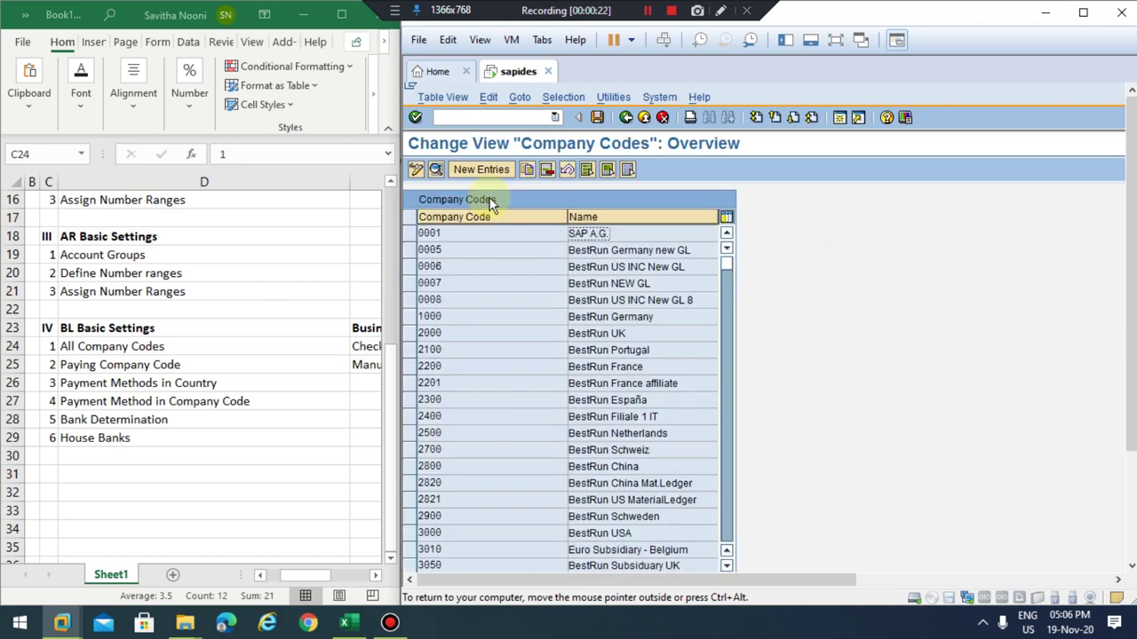
scroll(505, 298, "down", 5)
scroll(506, 298, "down", 20)
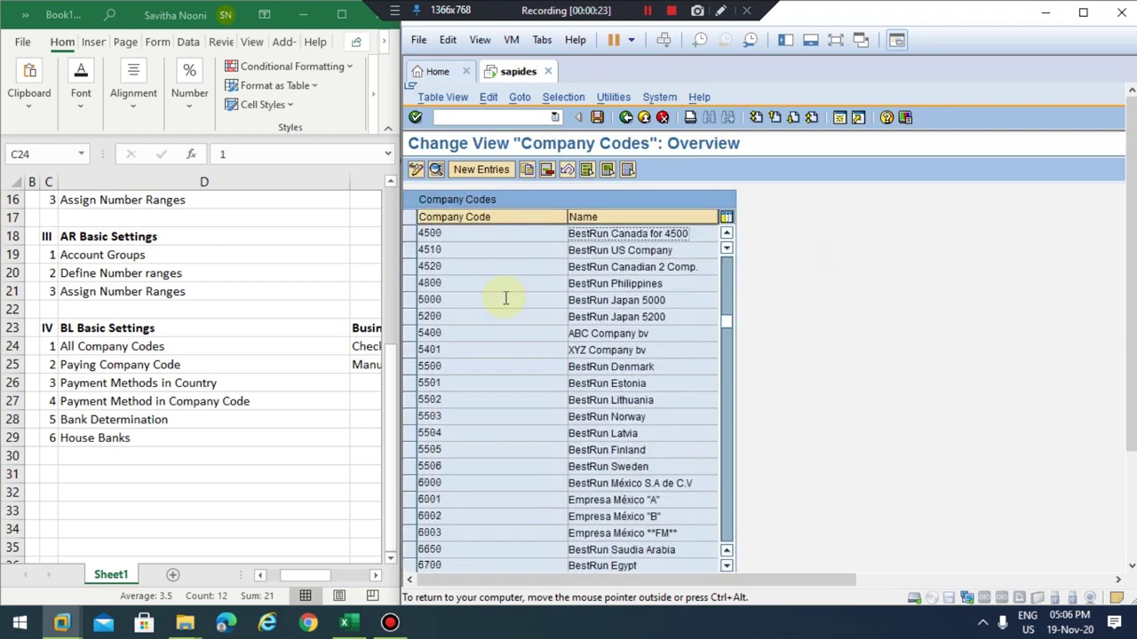
scroll(506, 299, "down", 10)
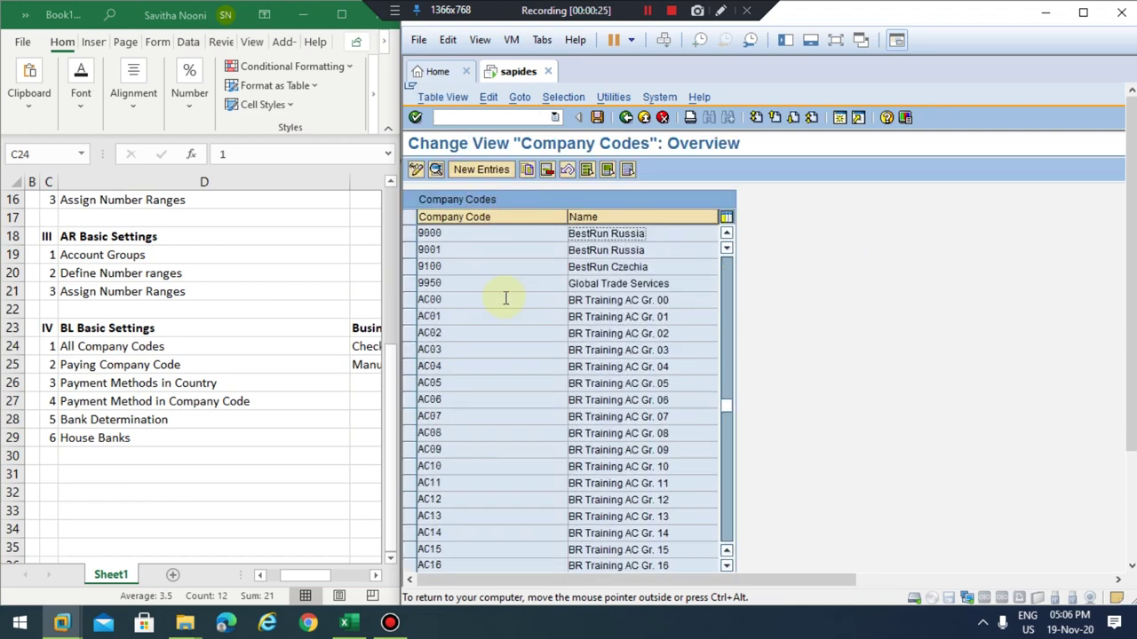
scroll(506, 298, "down", 12)
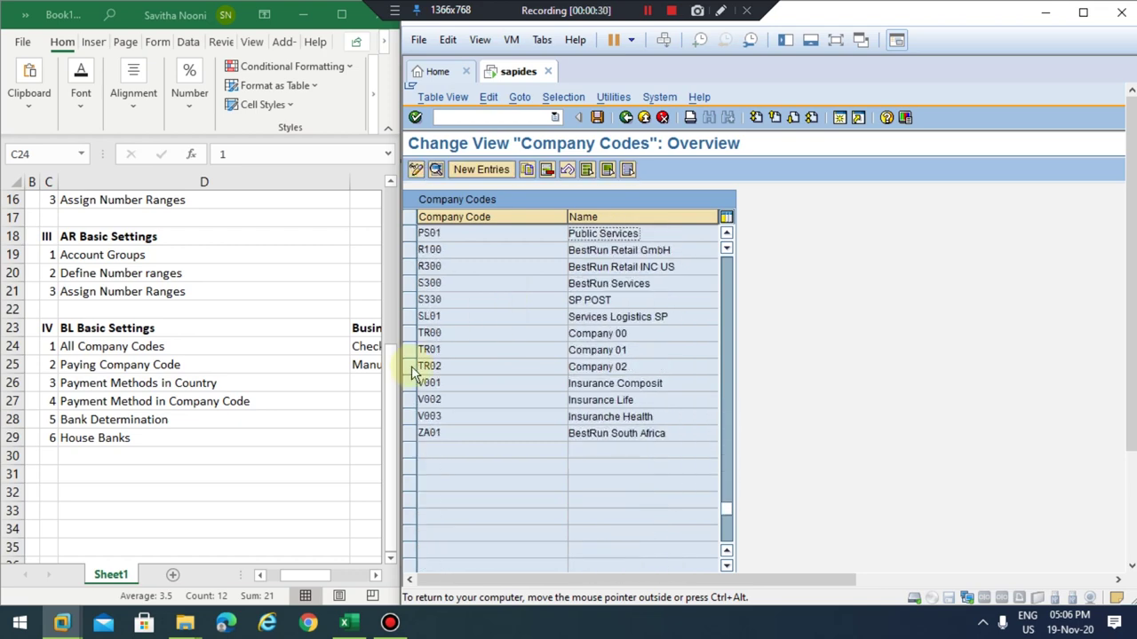
left_click(411, 366)
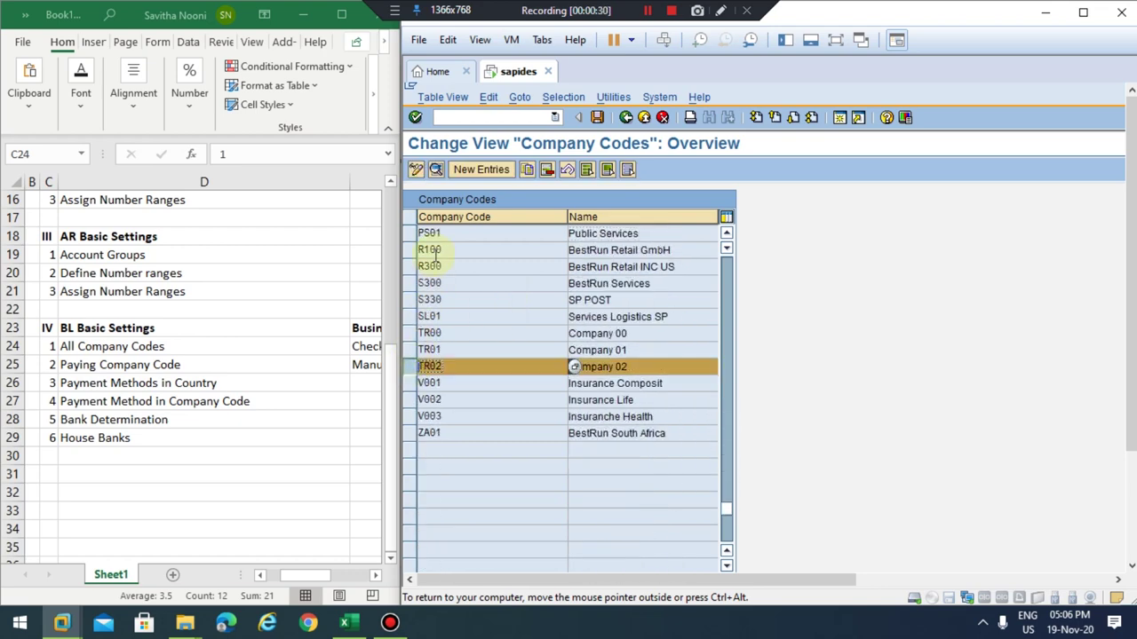
left_click(529, 169)
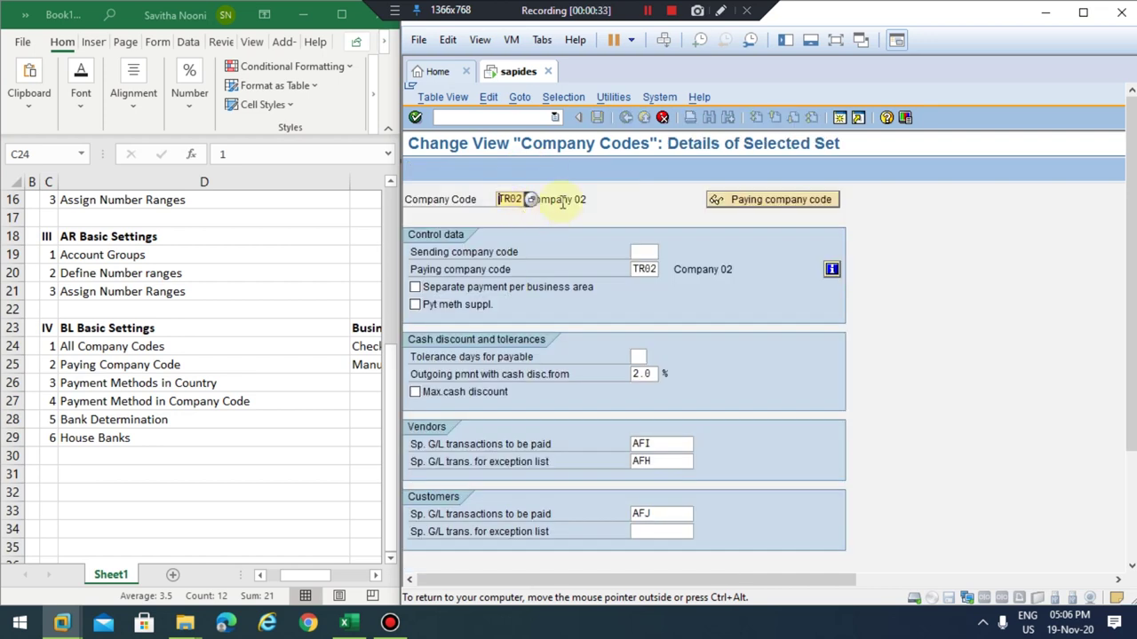
left_click(663, 118)
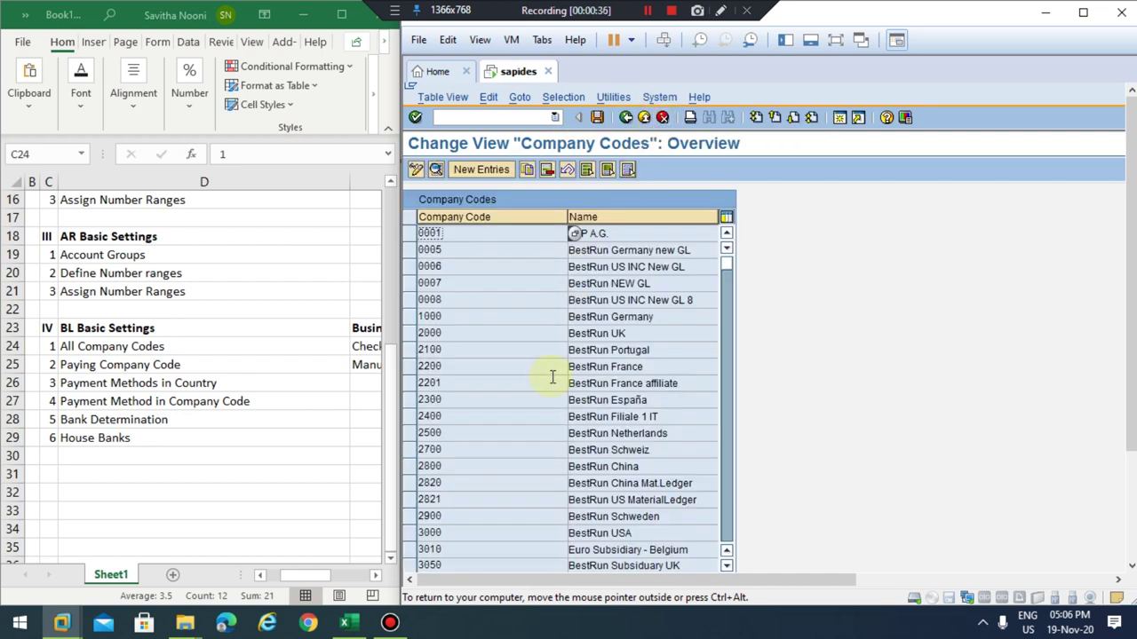
Create a new entry for company code tr03 with tr03 as its paying company code.
left_click(473, 170)
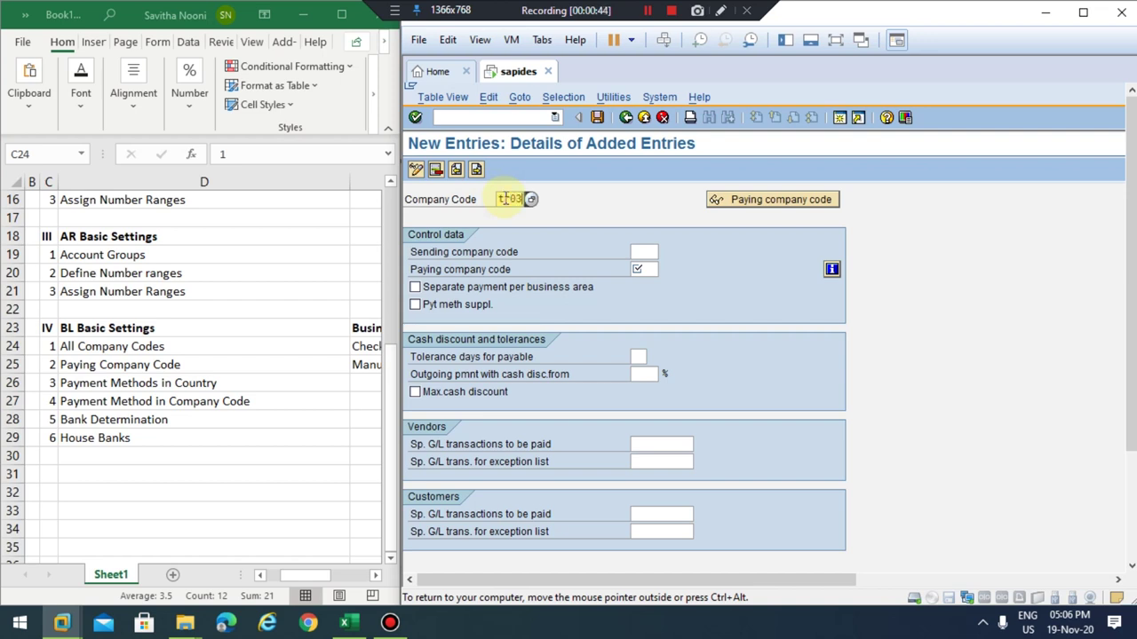
left_click(646, 270)
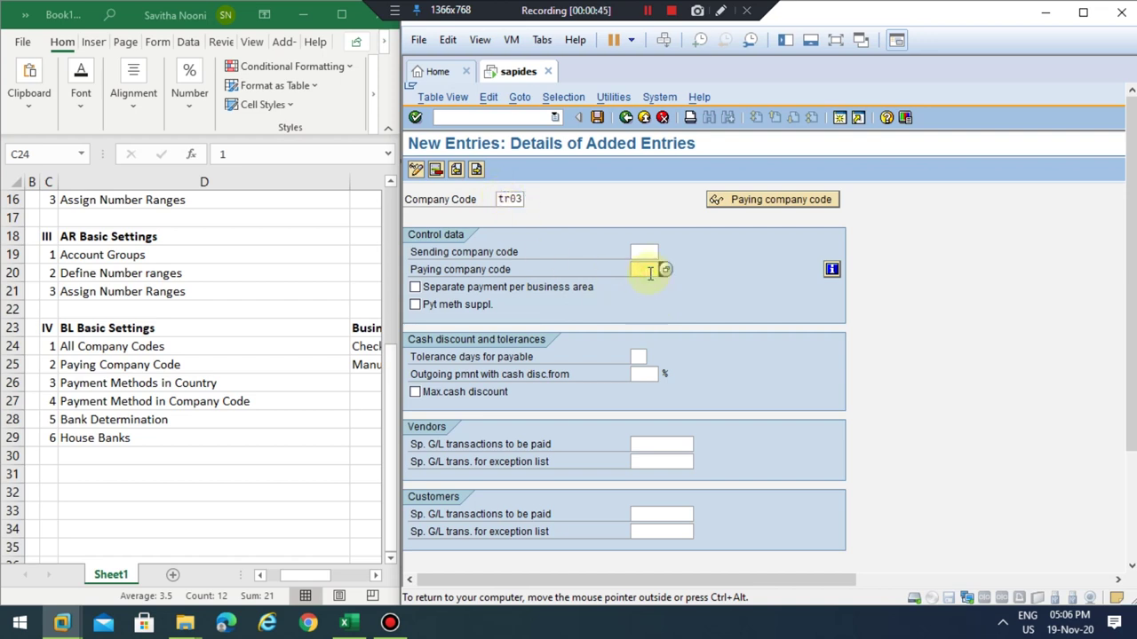
left_click(507, 202)
left_click(637, 270)
type("tr03")
left_click_drag(632, 270, 665, 270)
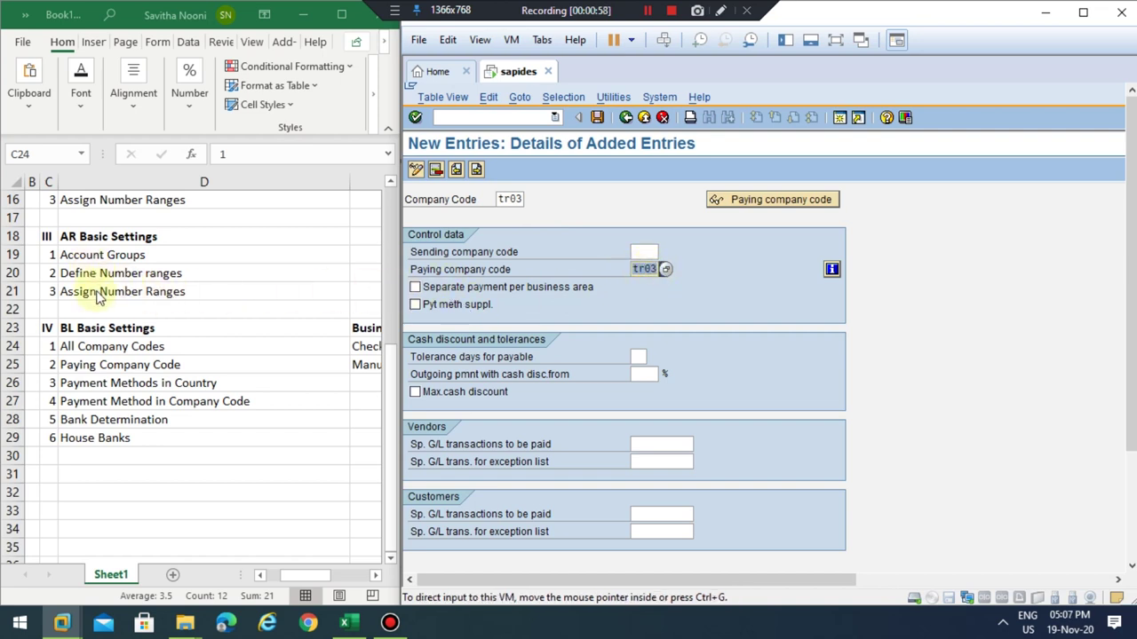
Review the Business Area item in the spreadsheet and the cash discount and special G/L fields of the new SAP entry.
scroll(99, 297, "up", 2)
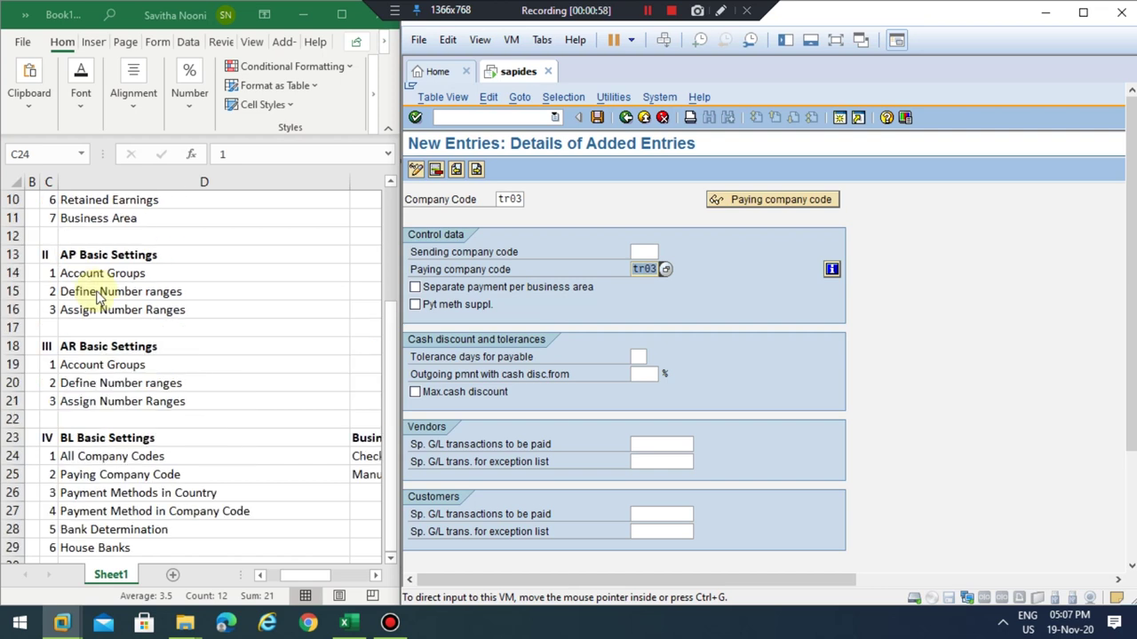
left_click(85, 217)
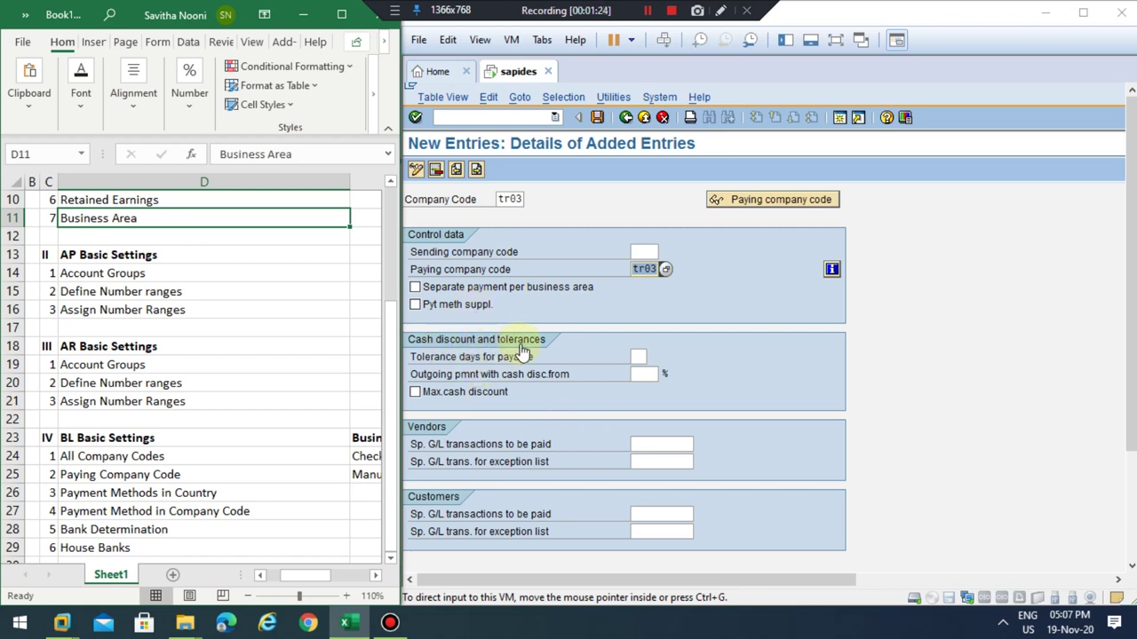
left_click(641, 374)
left_click(641, 373)
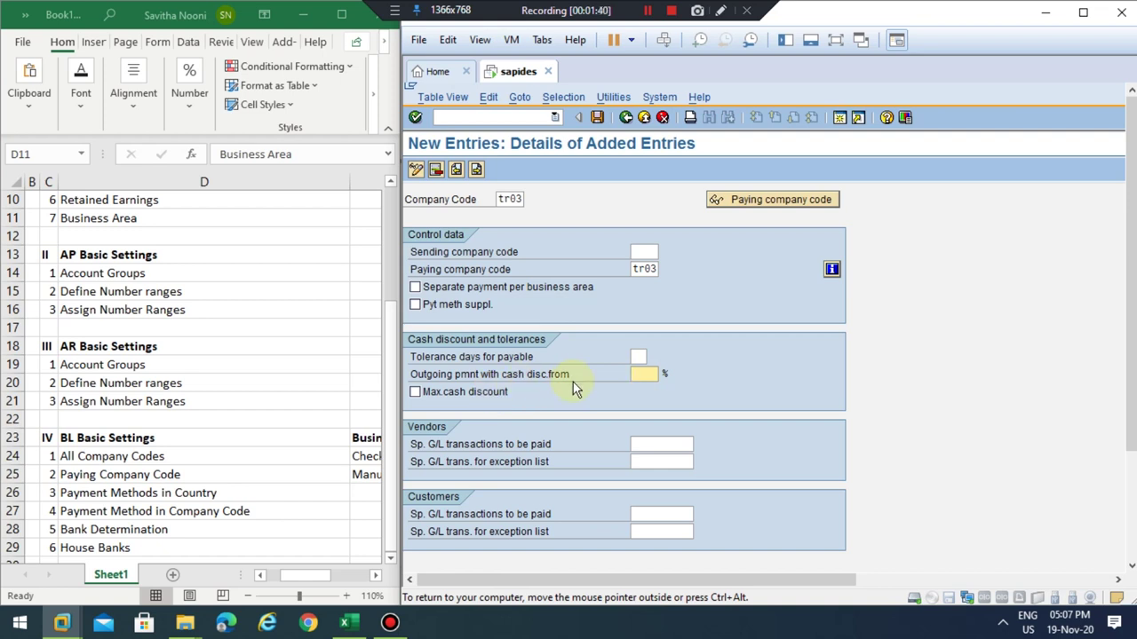
left_click(660, 444)
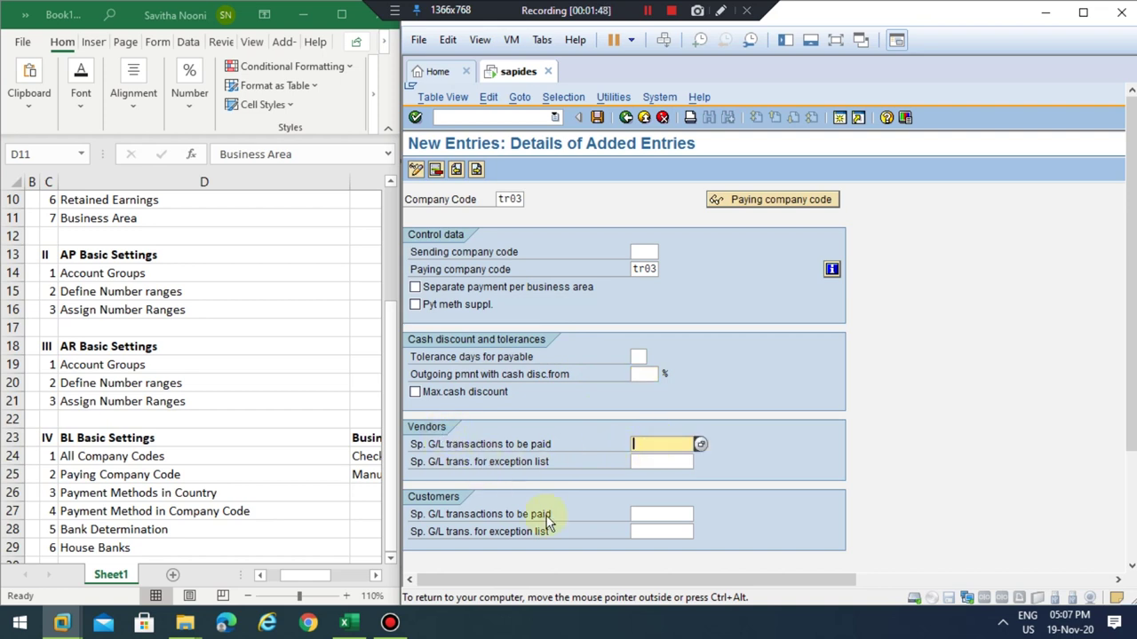
left_click(653, 513)
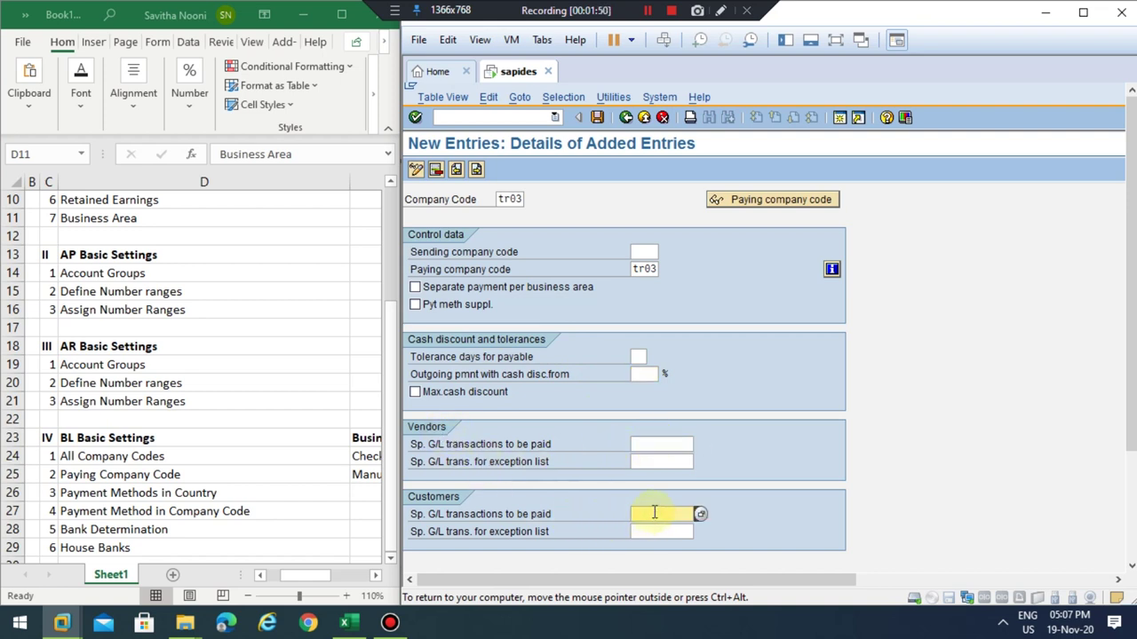
Set the vendors' special G/L transactions to be paid to A (Down payment on current assets) and F (Down payment request).
left_click(648, 444)
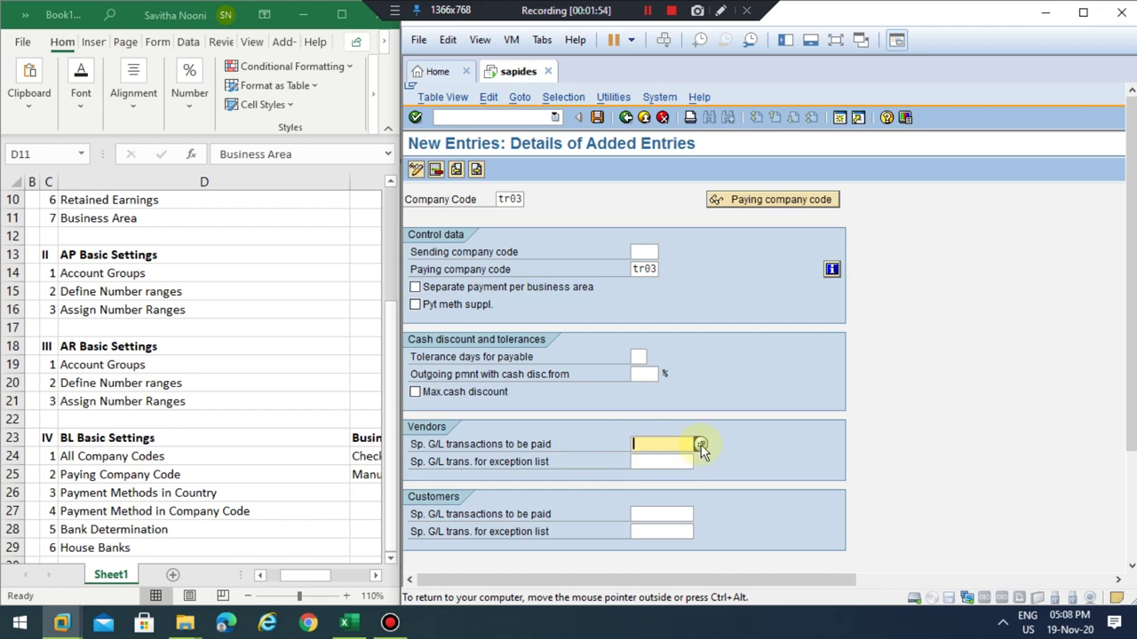
left_click(701, 446)
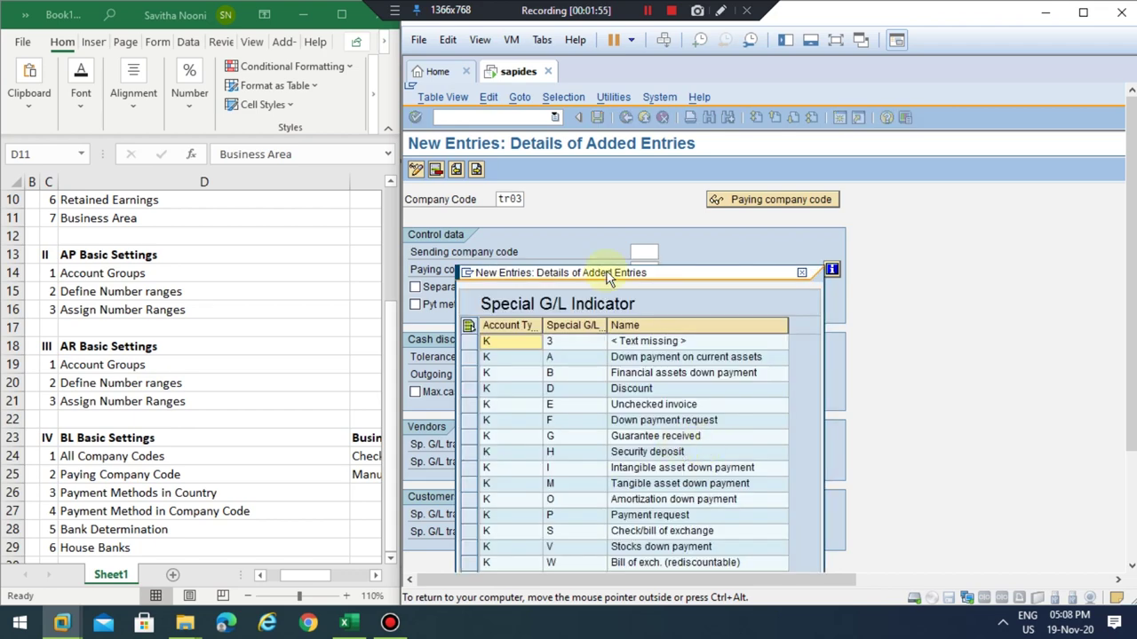
left_click_drag(607, 274, 850, 143)
left_click(804, 233)
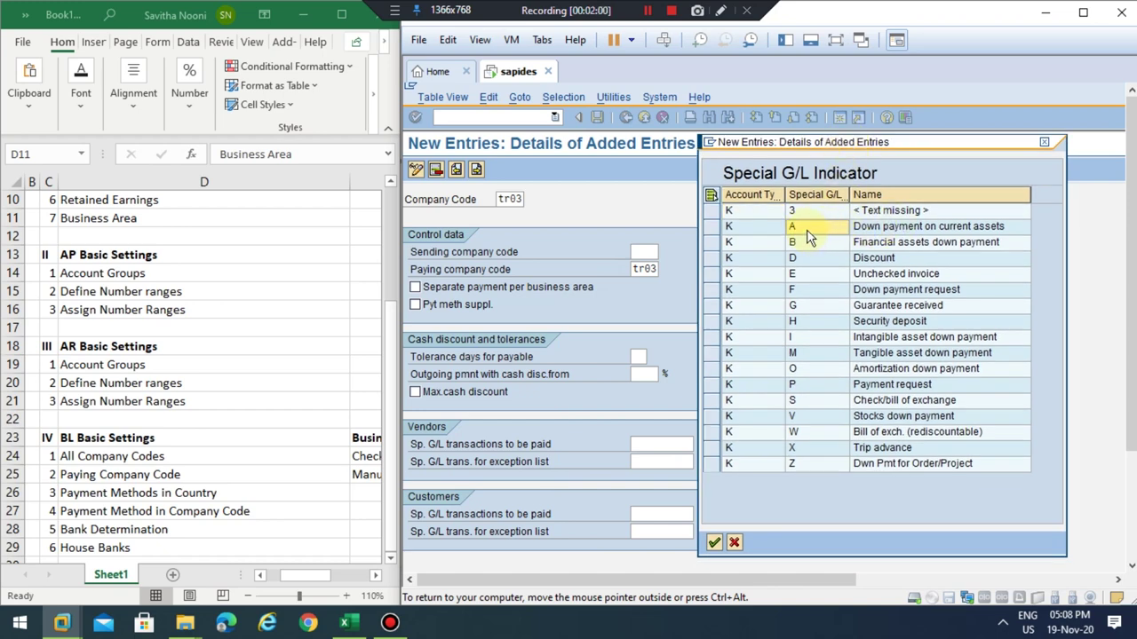
left_click(802, 291)
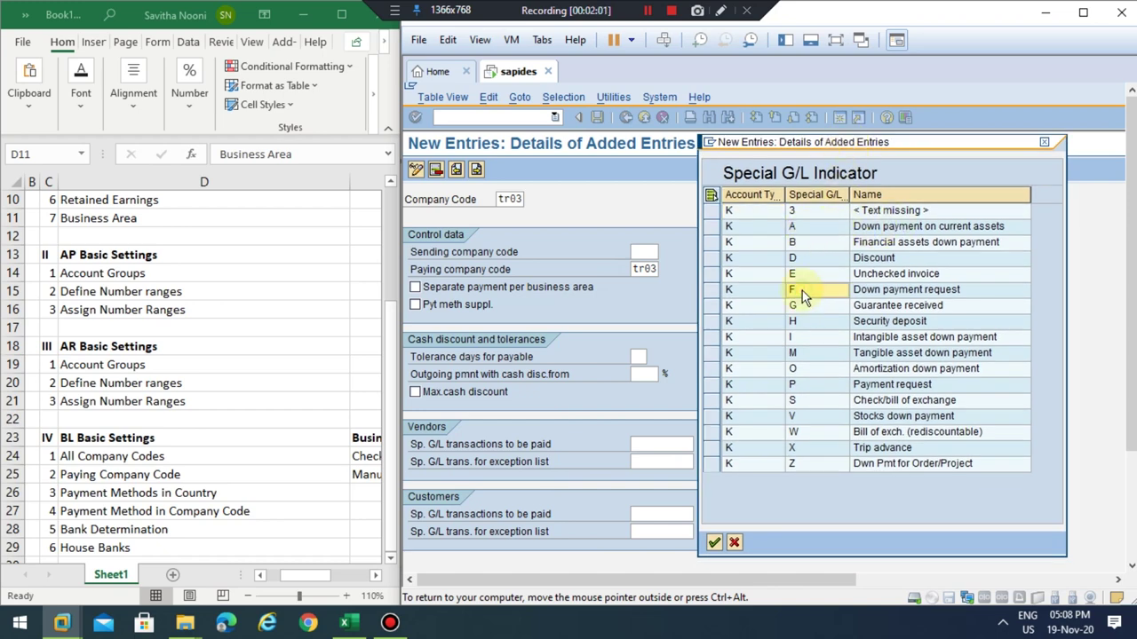
left_click(798, 229)
left_click(803, 293)
left_click(801, 227)
left_click(711, 227)
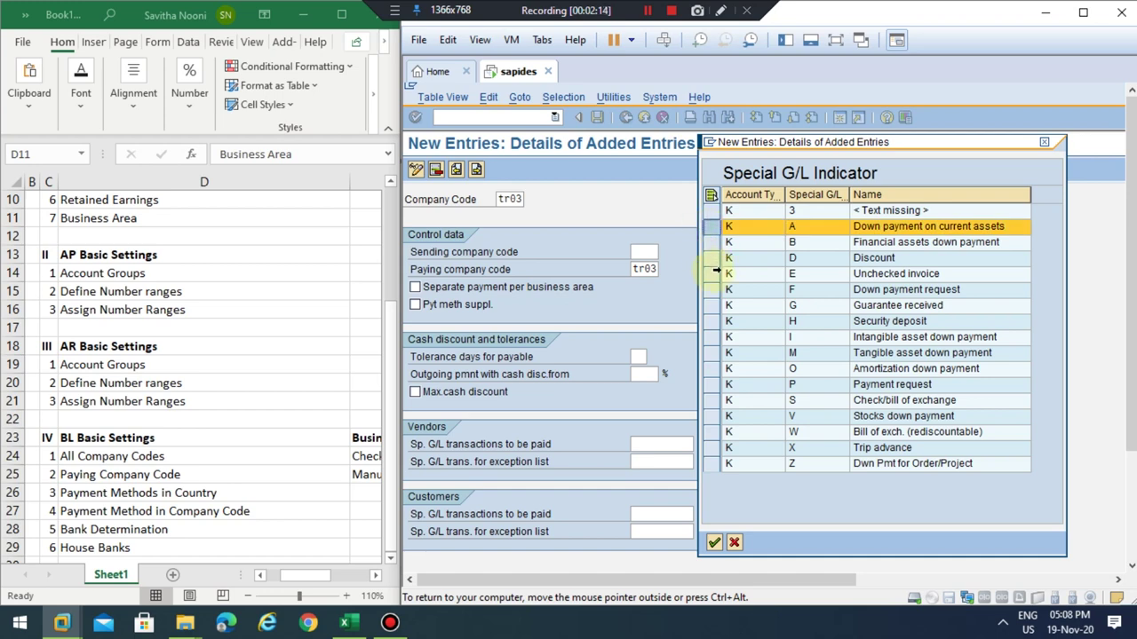
left_click(722, 291)
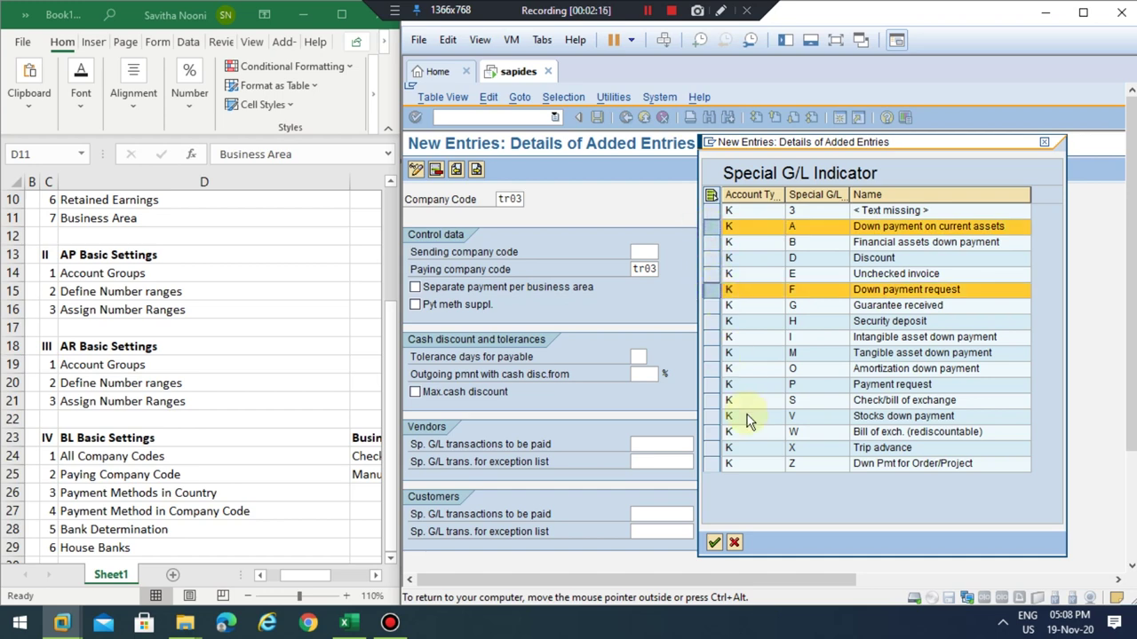
left_click(714, 543)
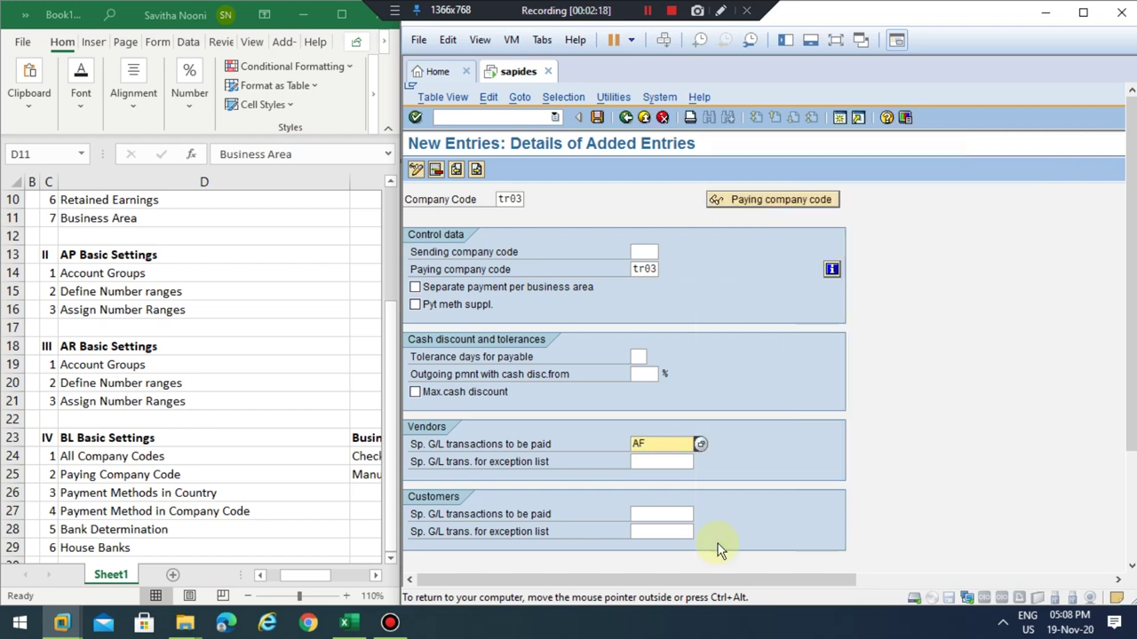
Set the customers' special G/L transactions to be paid to A (Down payment) and F (Down payment request).
left_click(667, 513)
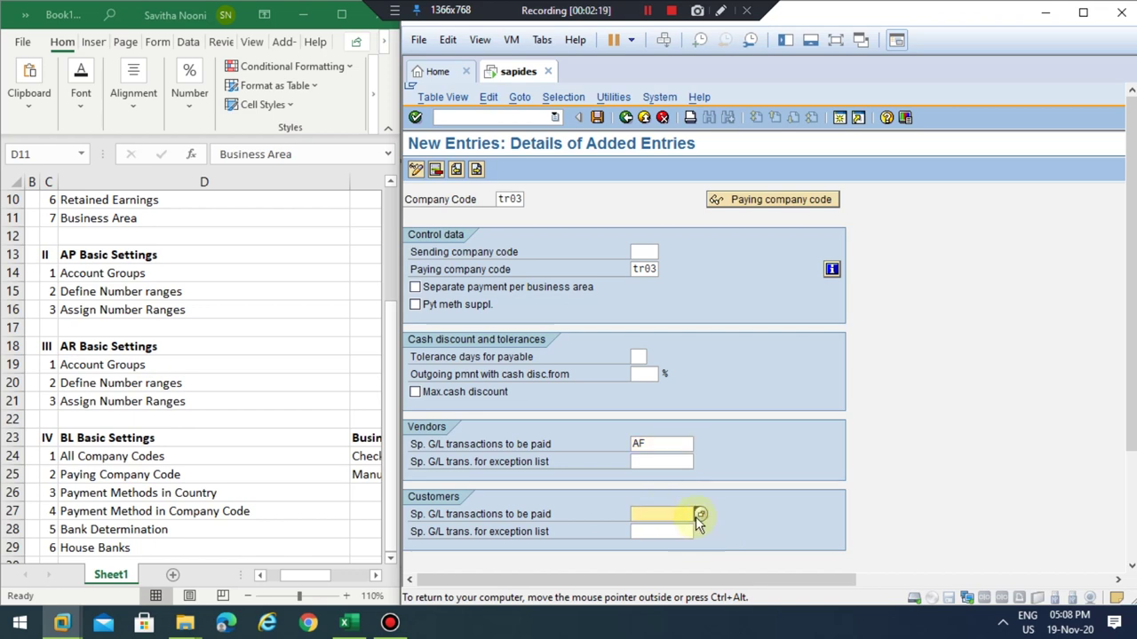
left_click(699, 515)
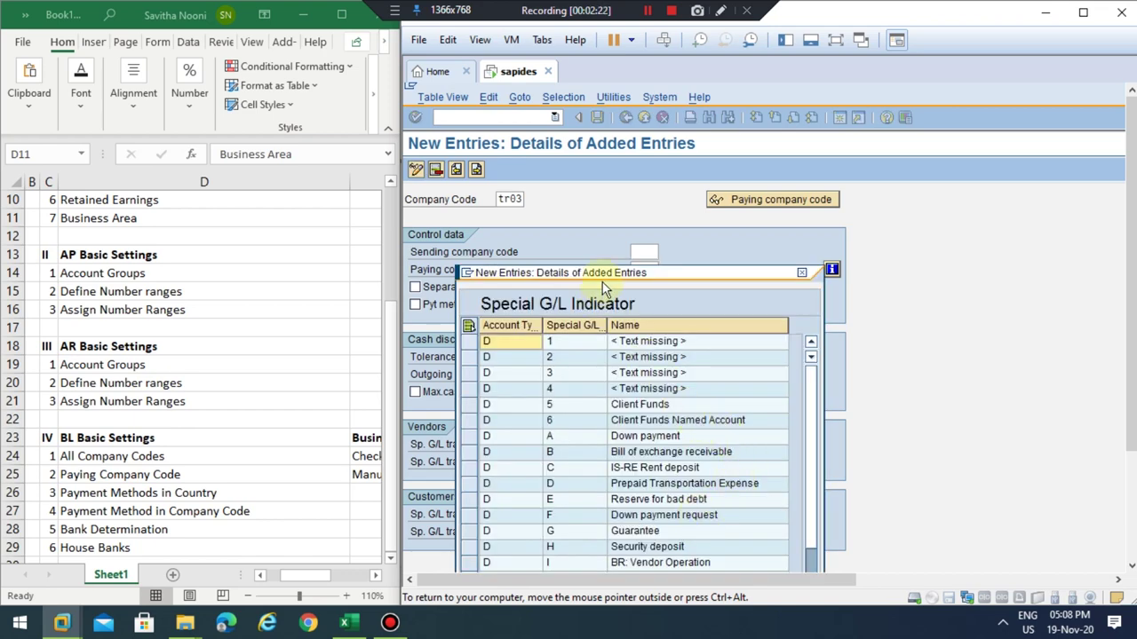
left_click_drag(602, 282, 833, 106)
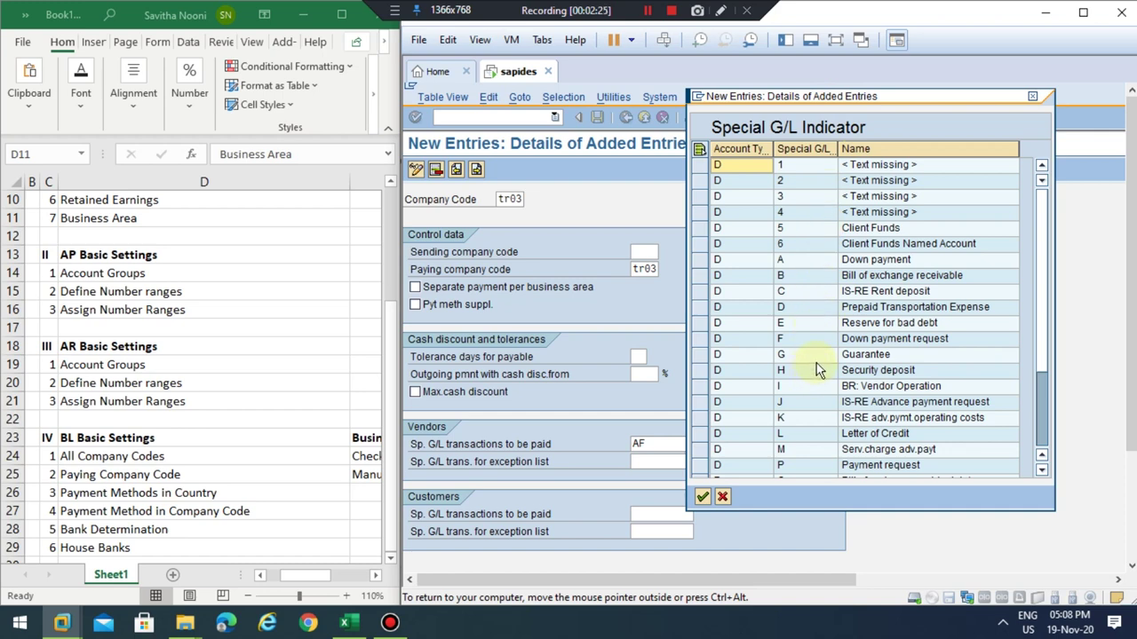
left_click(700, 263)
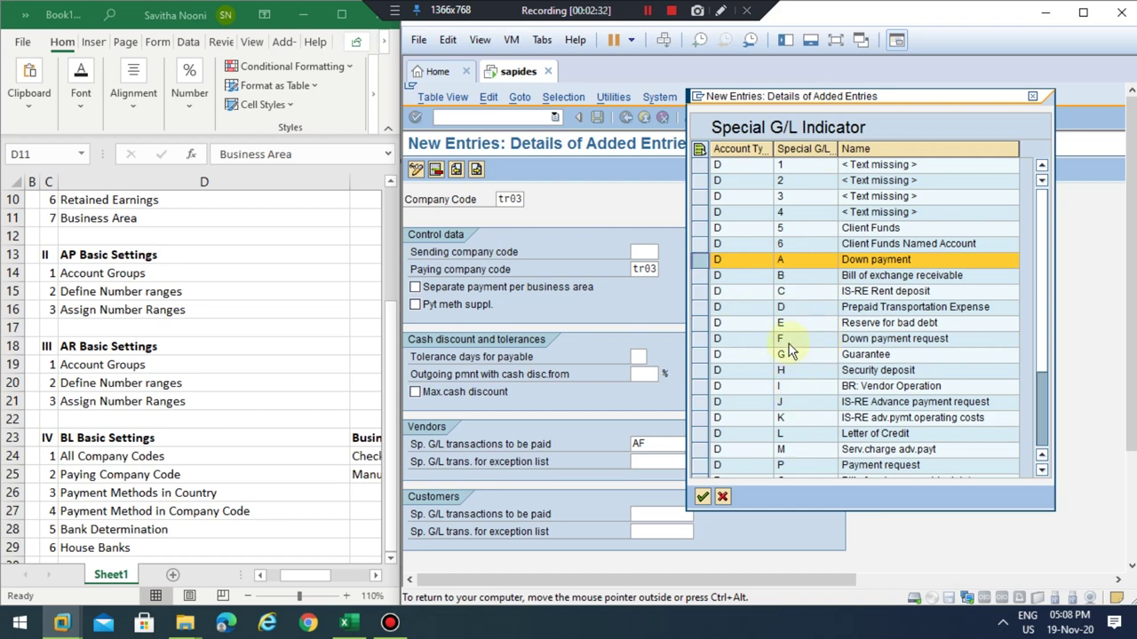
left_click(699, 343)
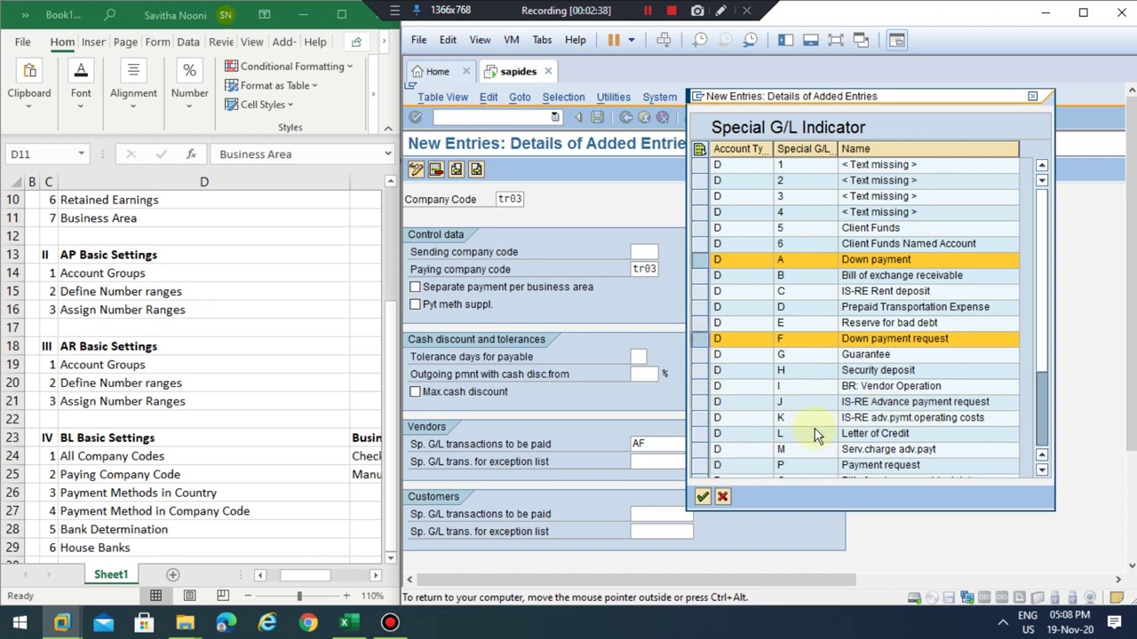
scroll(817, 435, "down", 3)
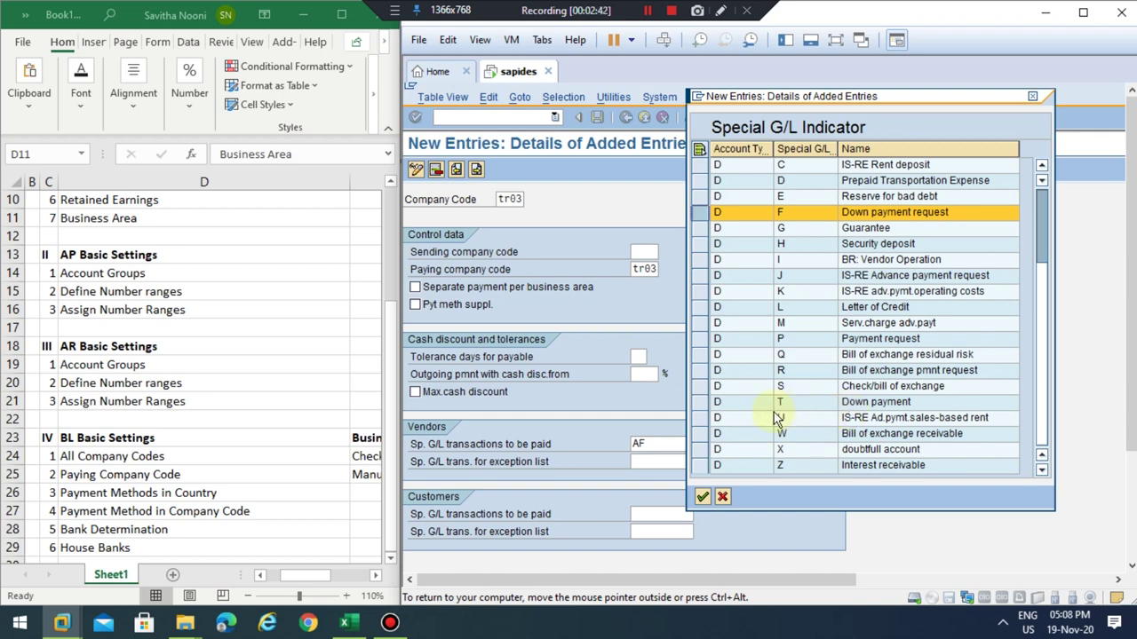
left_click(702, 498)
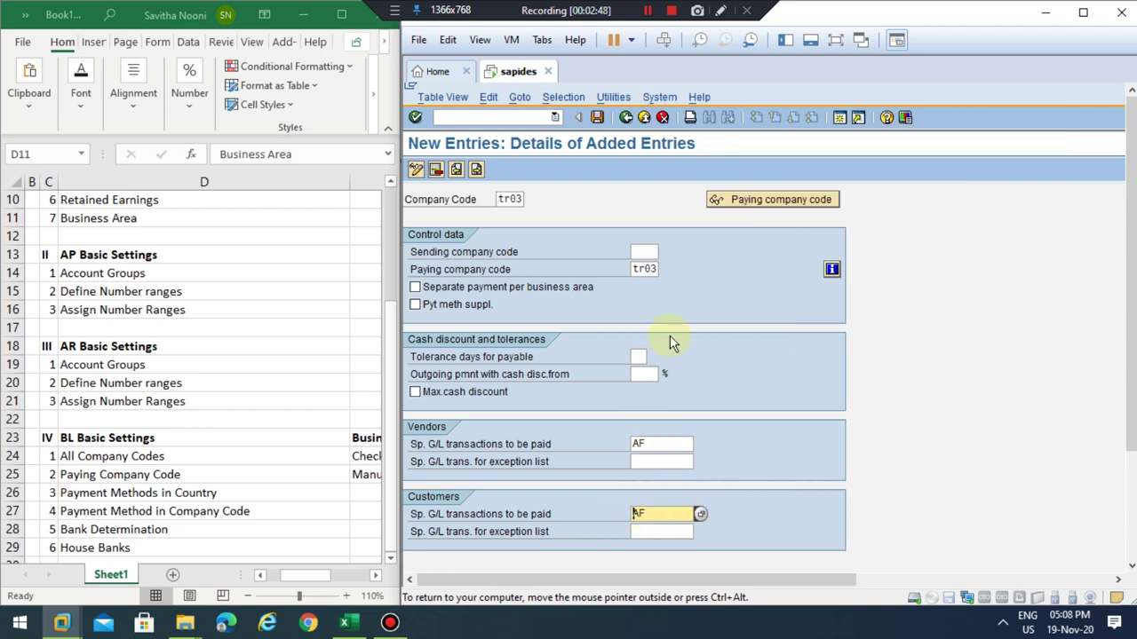
left_click(660, 448)
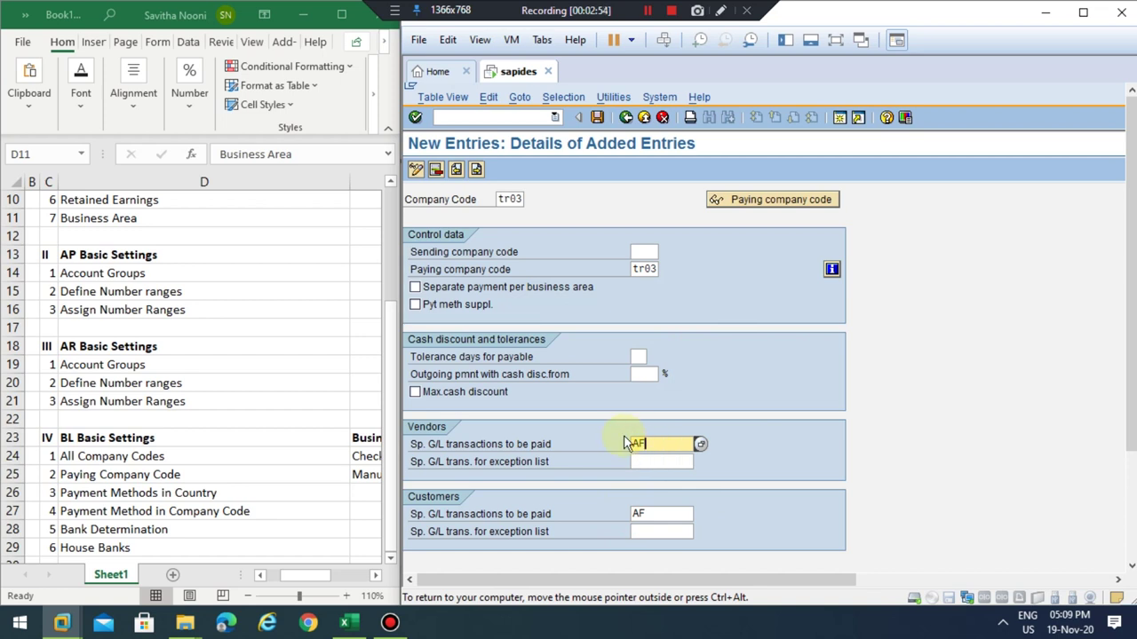
Save the new TR03 company code entry under the New Company Code customizing request and return to the payment program overview.
key("Return")
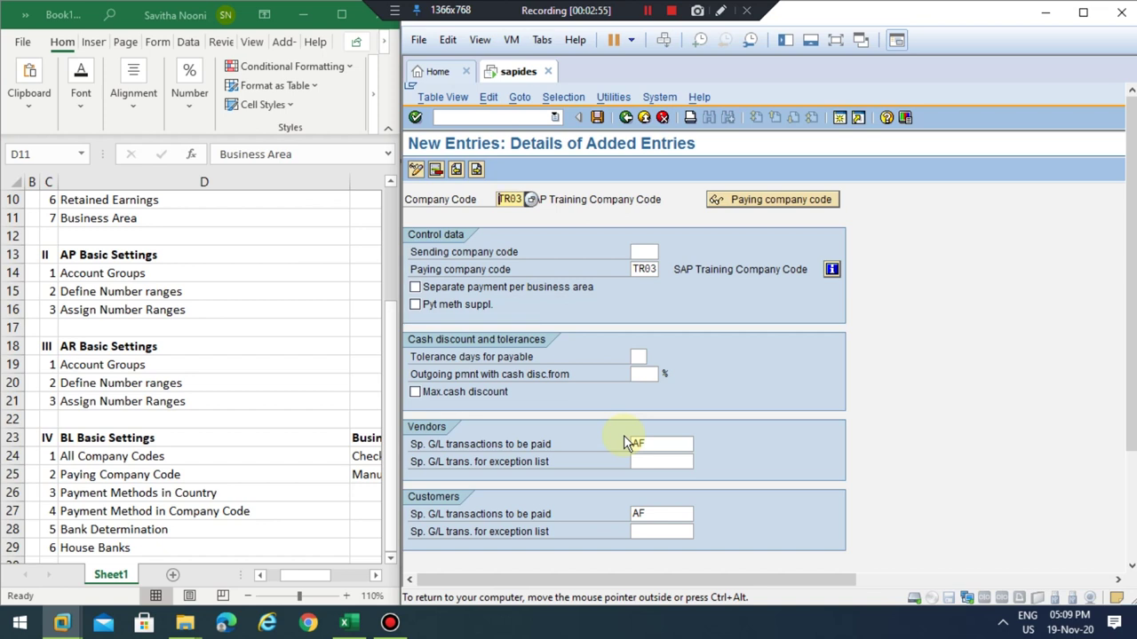
left_click(89, 460)
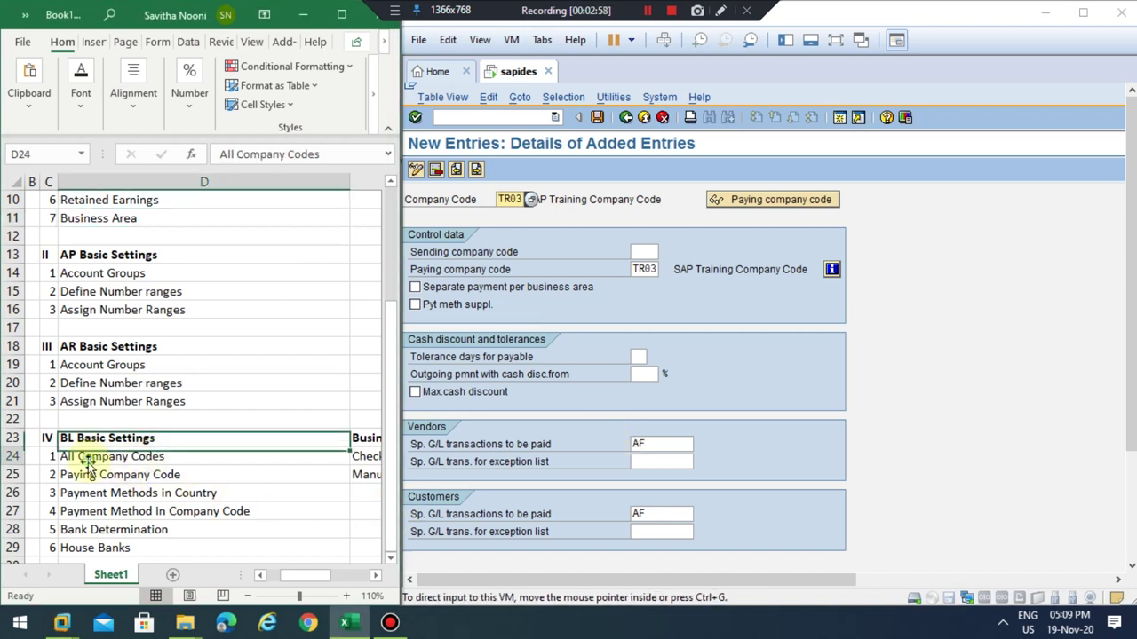
left_click(204, 457)
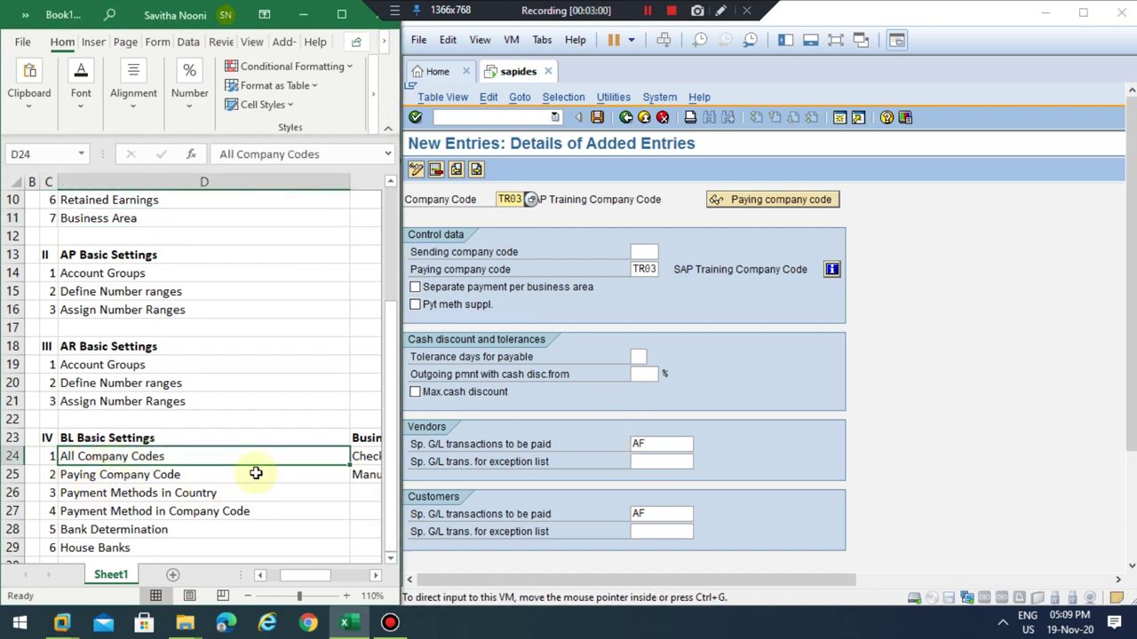
left_click(596, 117)
left_click(596, 118)
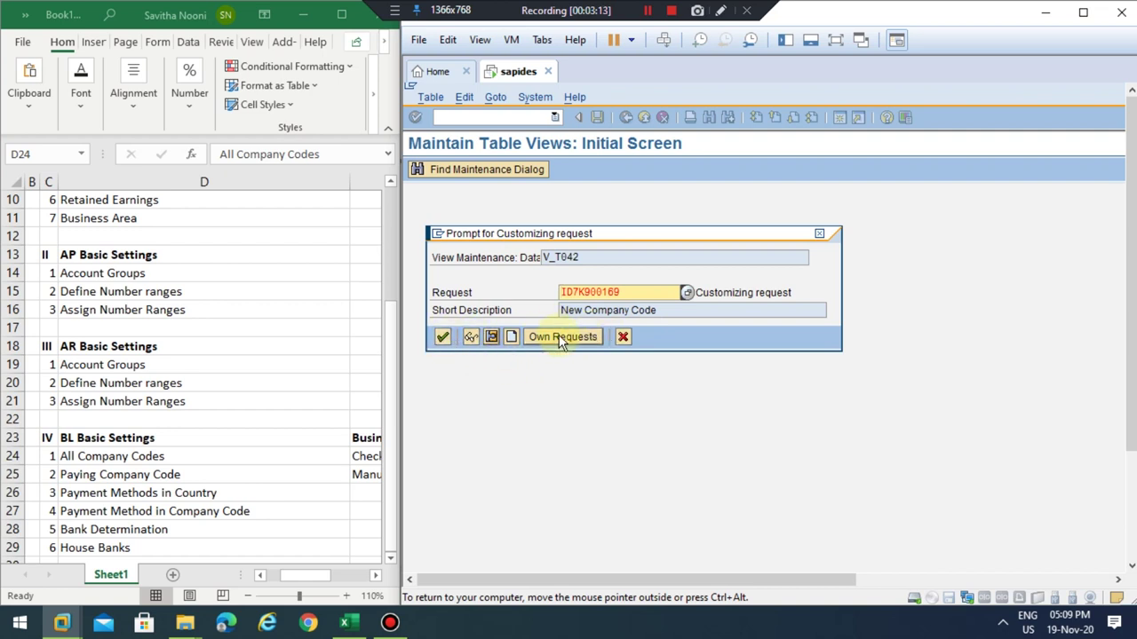
left_click(444, 339)
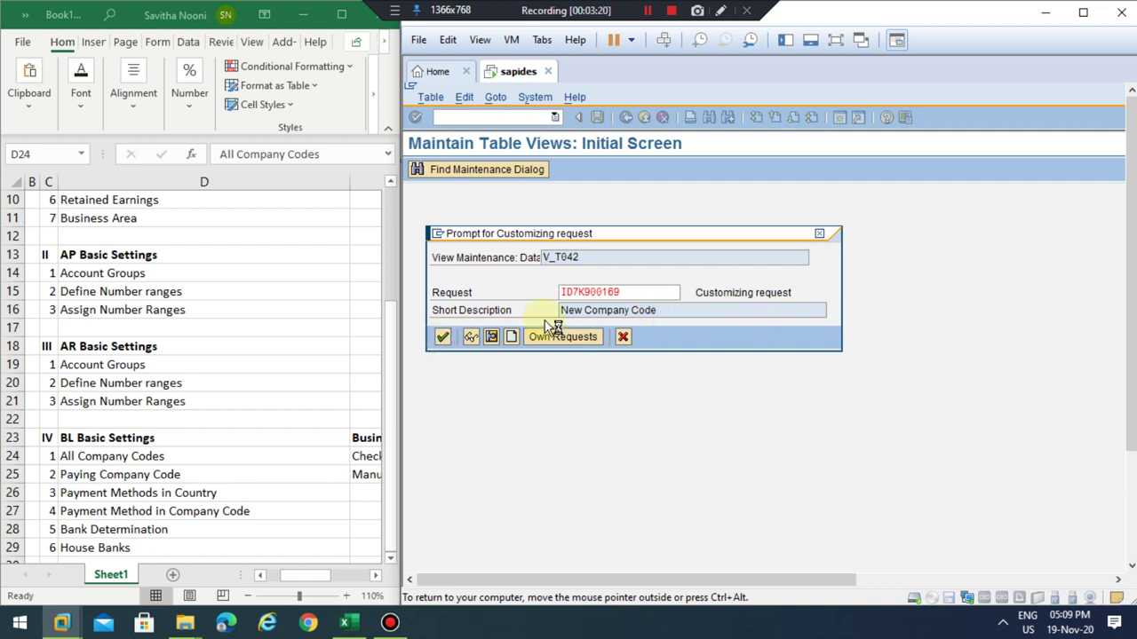
left_click(626, 118)
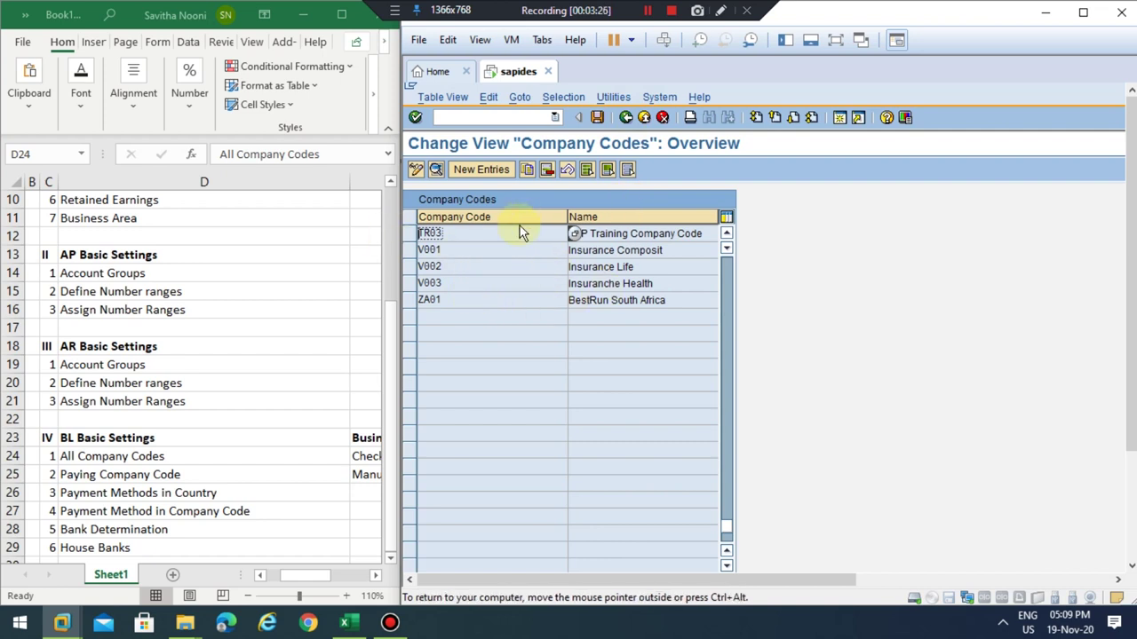
left_click(624, 118)
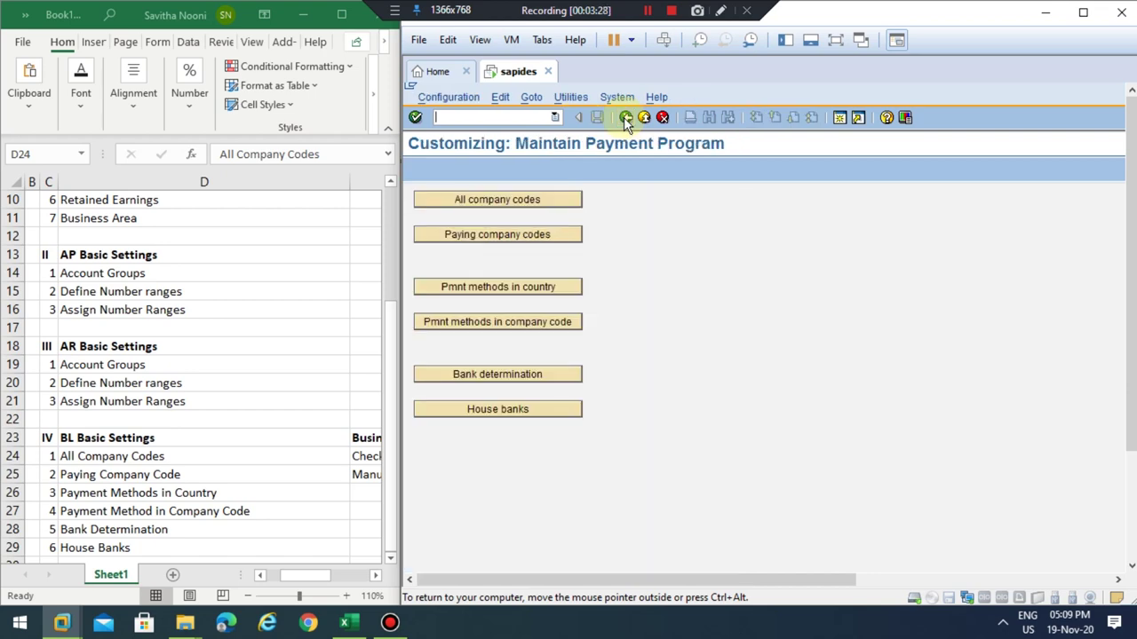
Open the paying company codes settings and look through the existing entries around TR02.
left_click(514, 236)
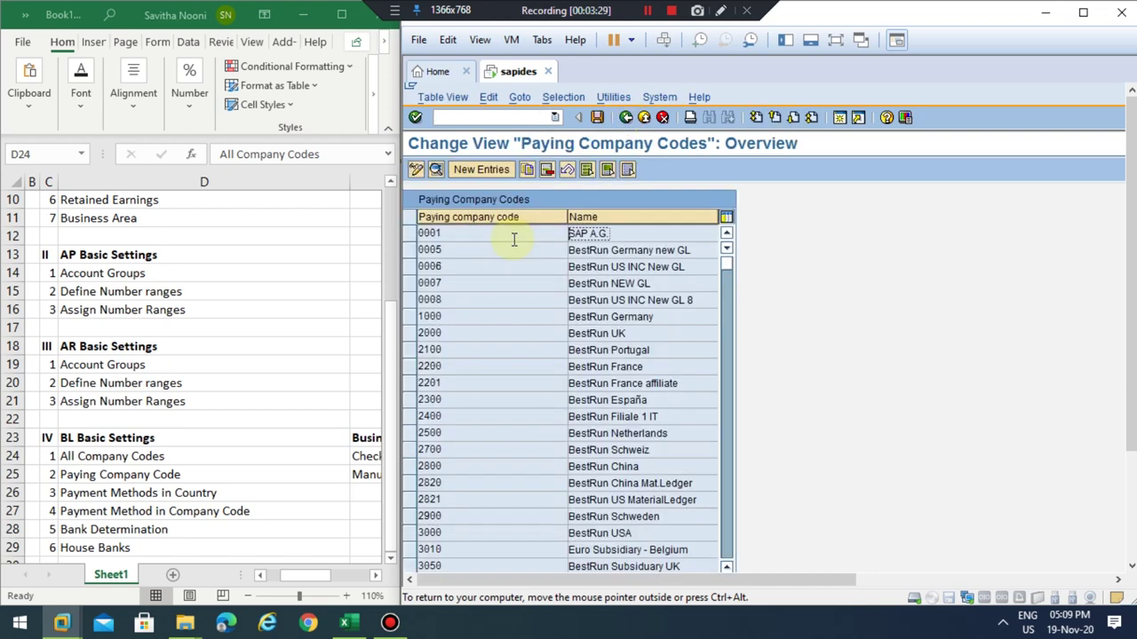
scroll(546, 364, "down", 20)
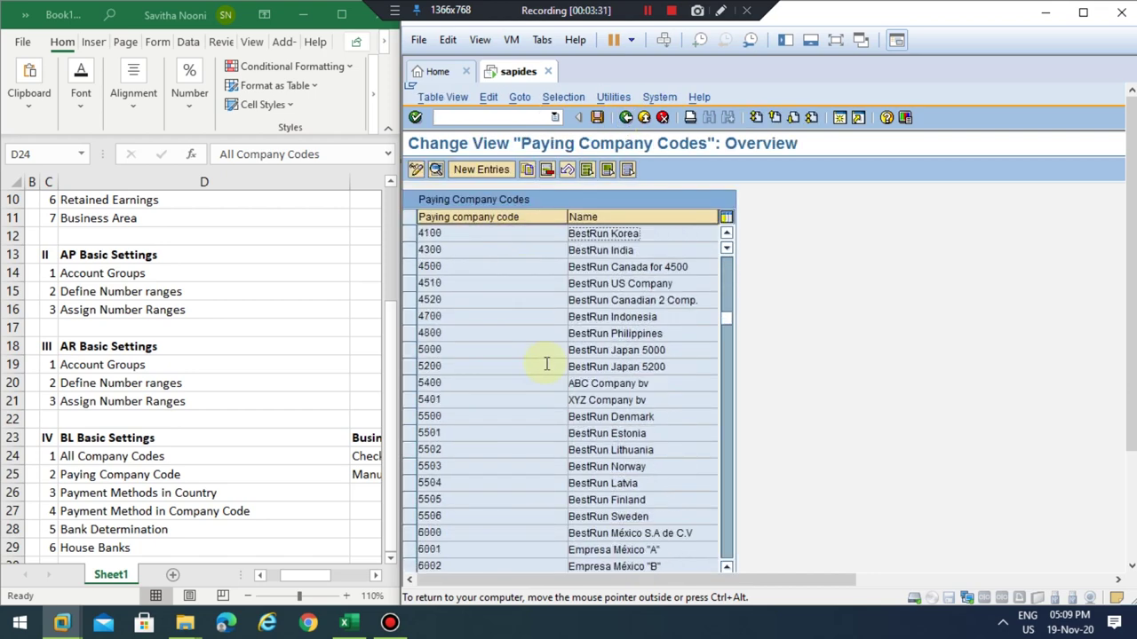
scroll(546, 364, "down", 20)
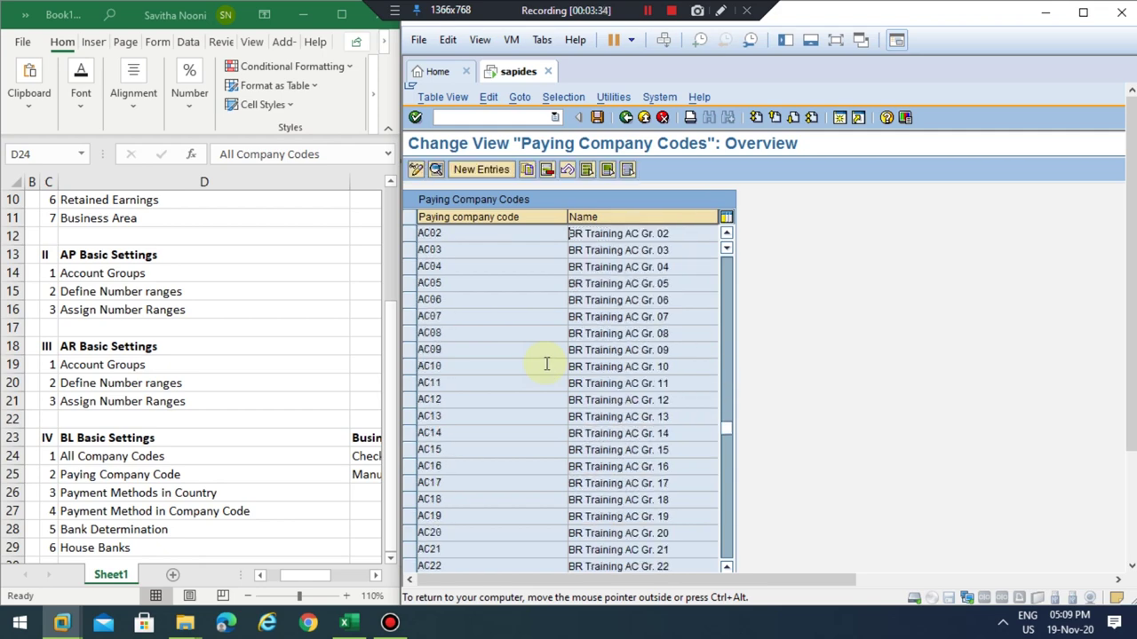
scroll(546, 364, "down", 3)
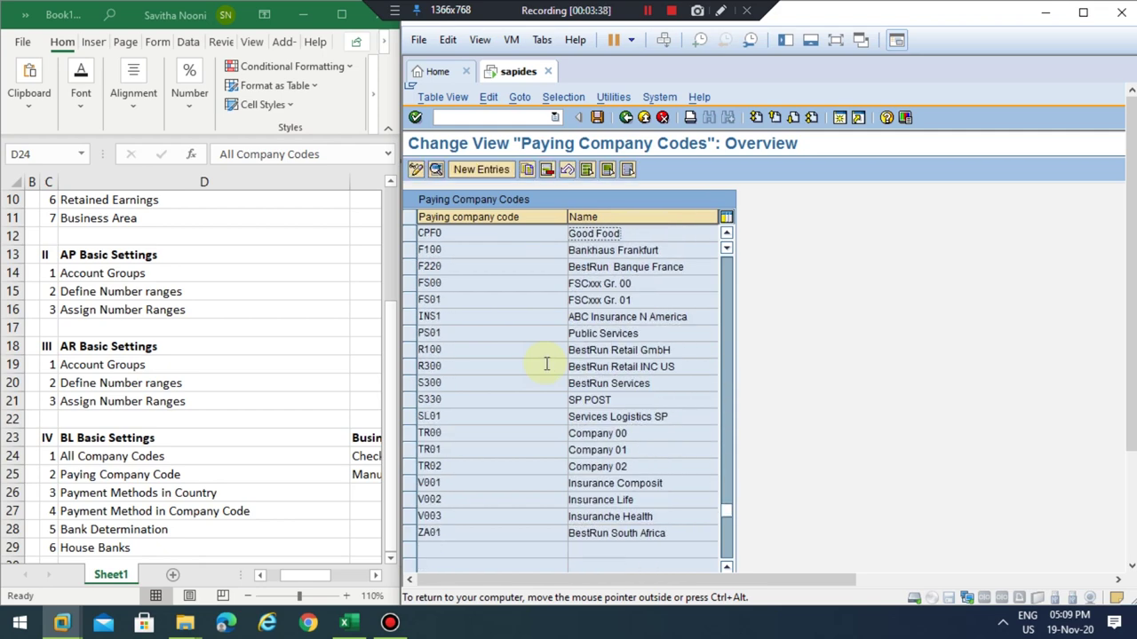
left_click(475, 469)
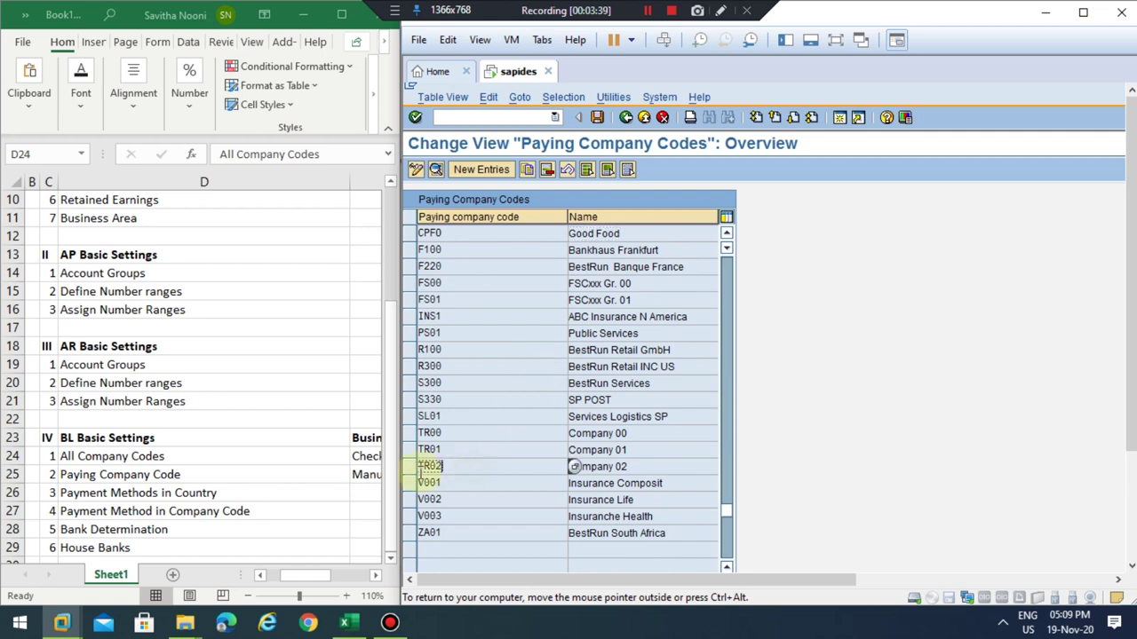
left_click(410, 466)
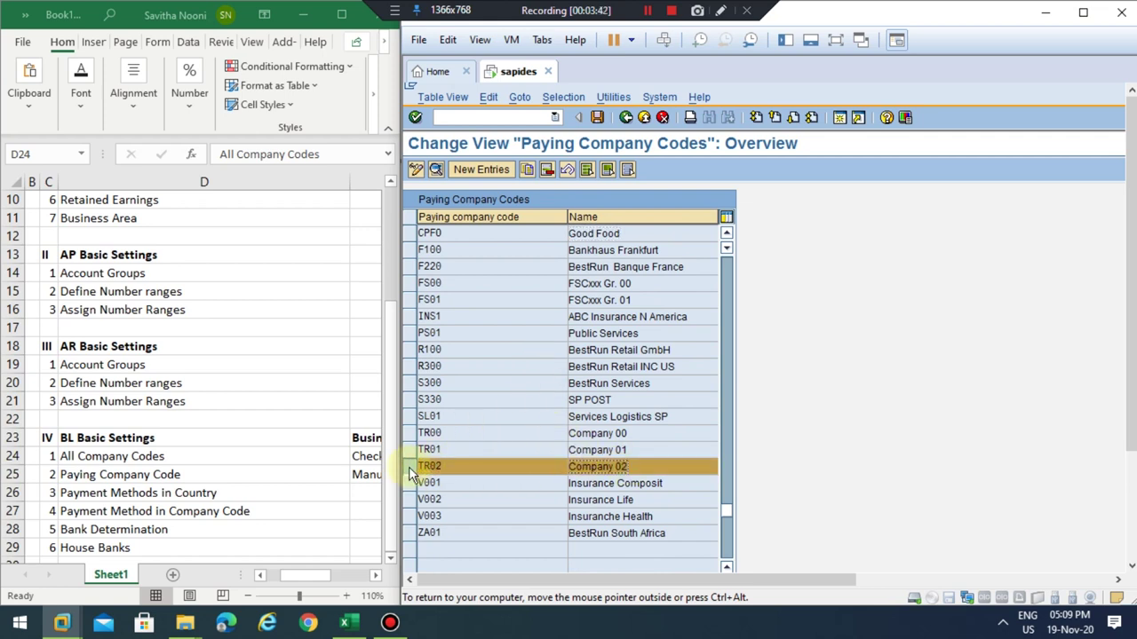
left_click(408, 466)
Create a new entry for paying company code tr03 and check the currency of its minimum payment amounts.
left_click(471, 169)
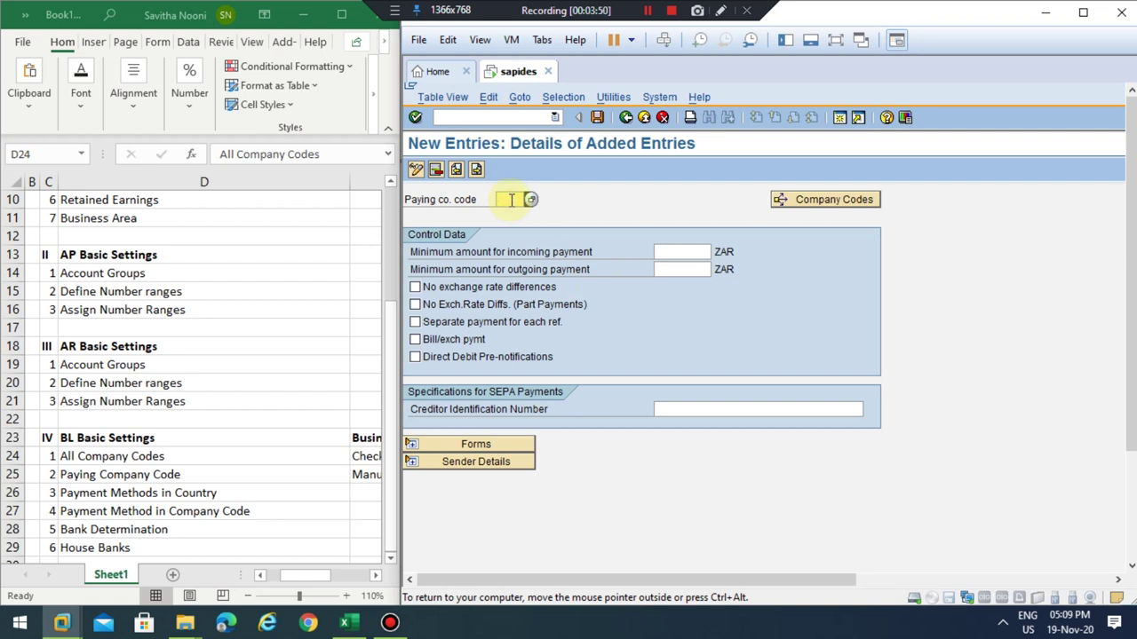
type("tr03")
left_click(698, 252)
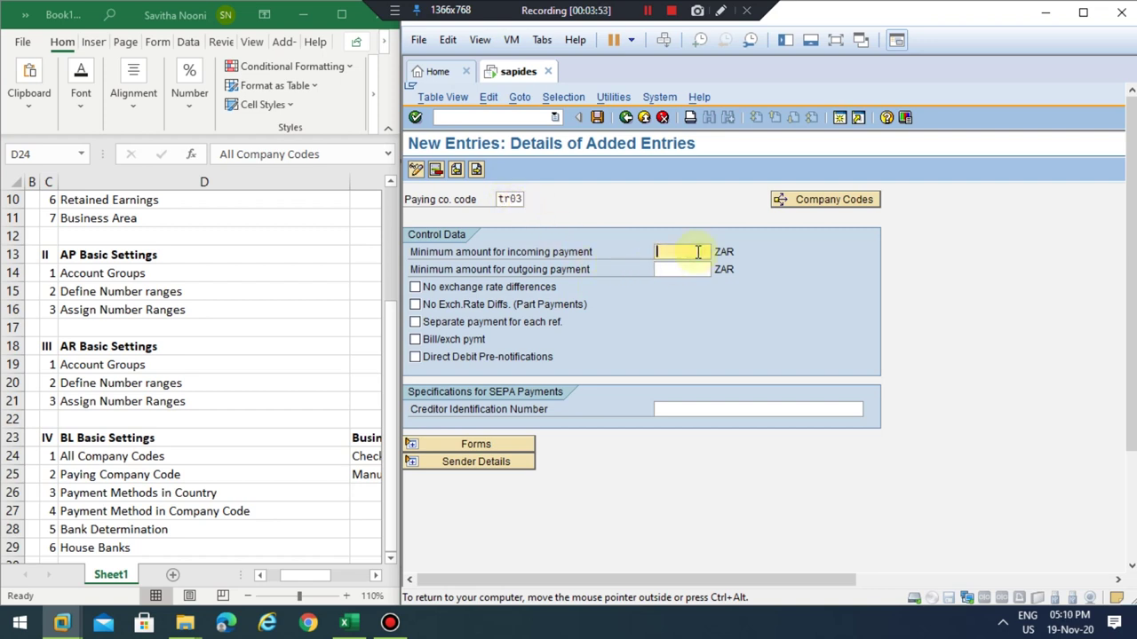
key("Return")
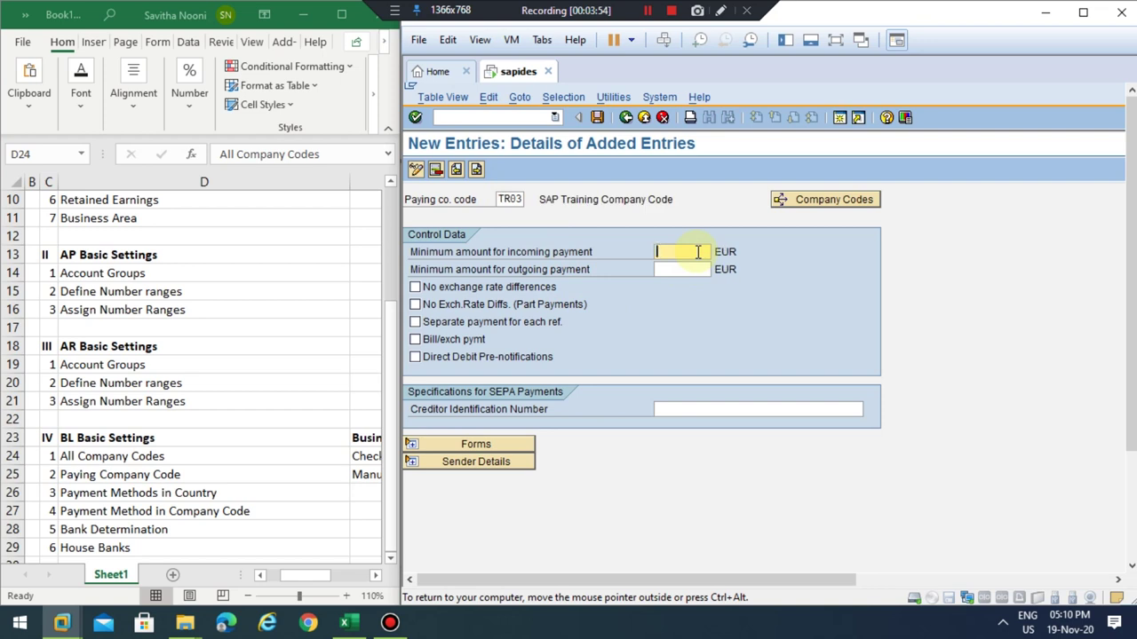
double_click(511, 199)
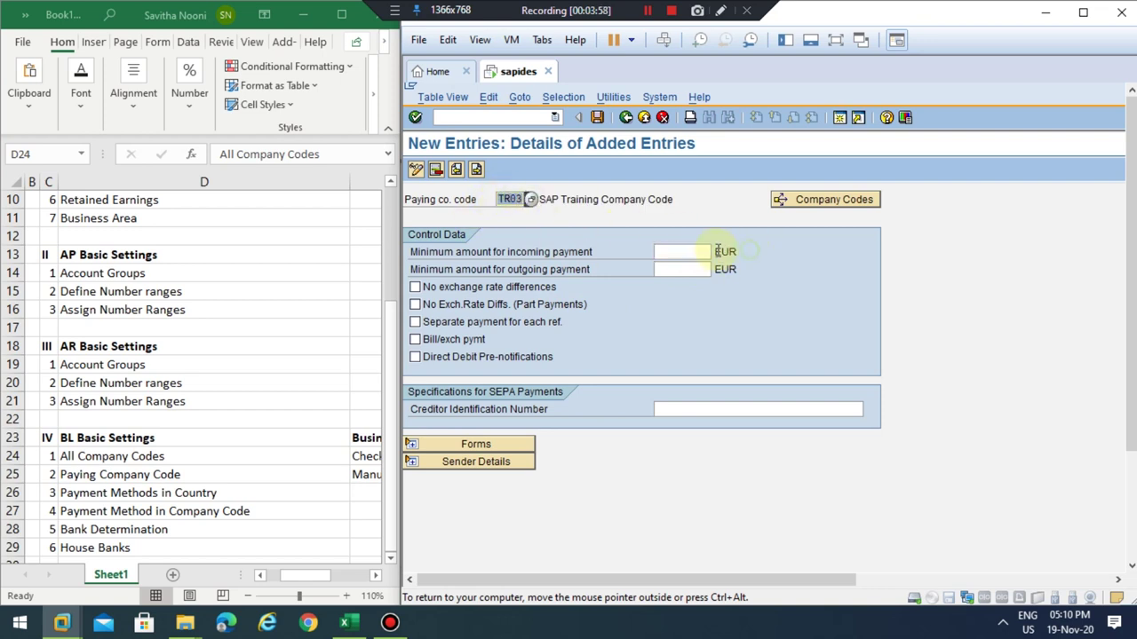
left_click(719, 252)
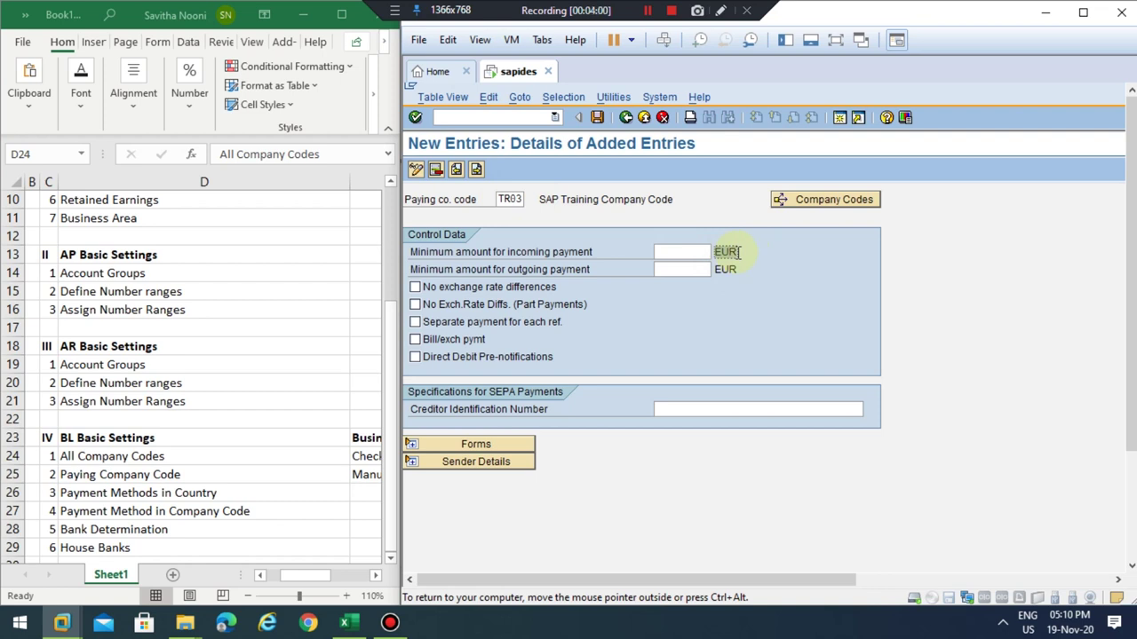
Expand the Forms and Sender Details sections and set the sender text ID for SAPscript forms to adrs.
left_click(483, 446)
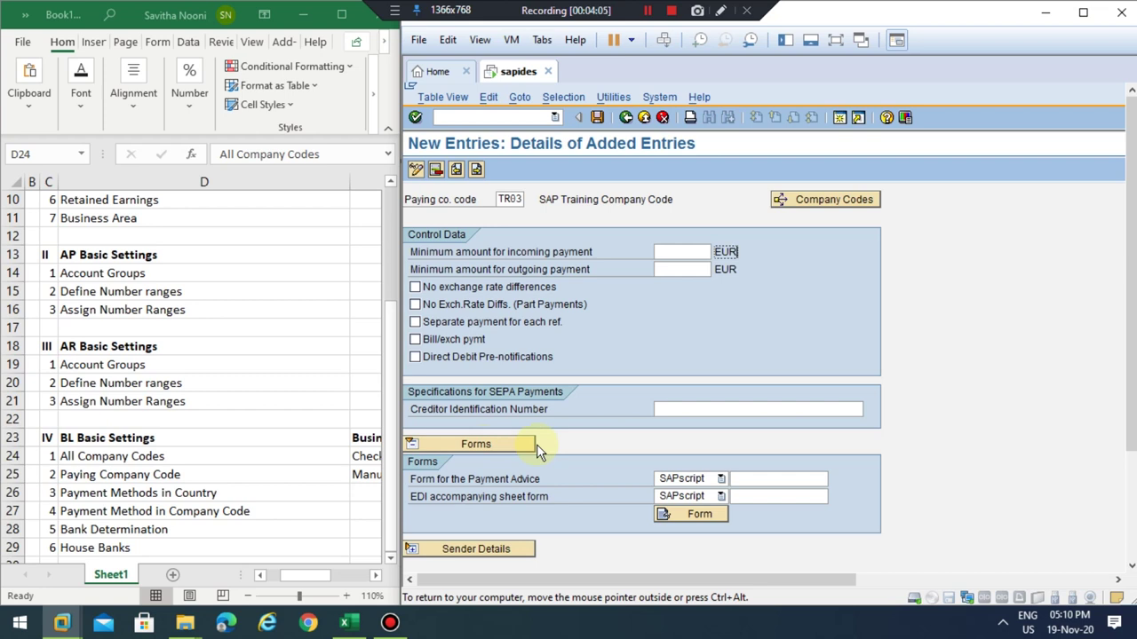
left_click(789, 481)
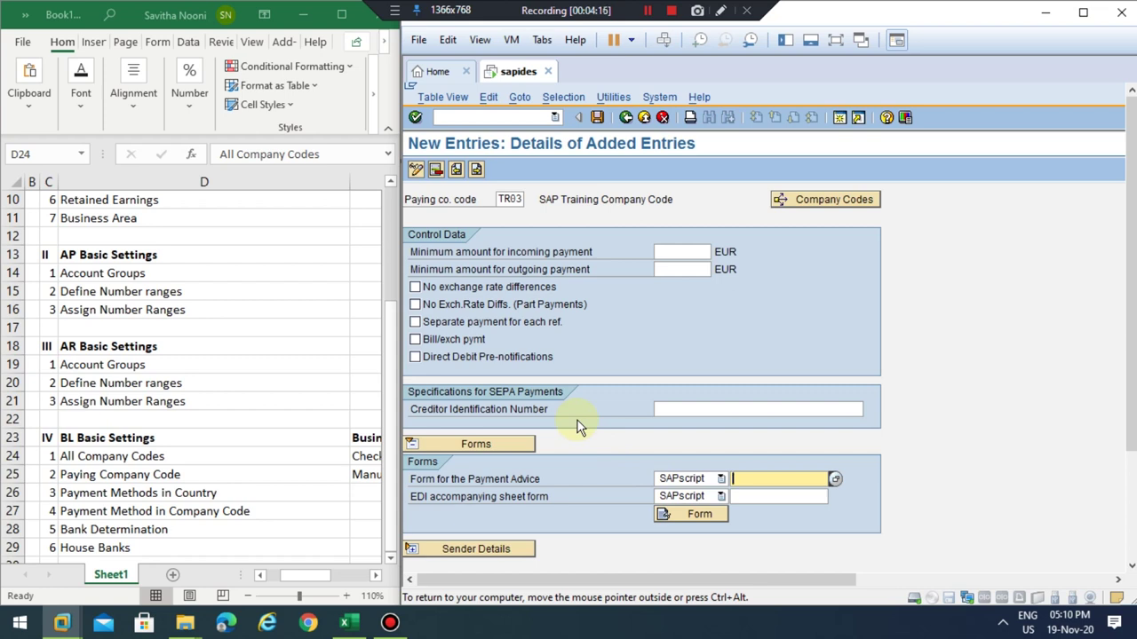
left_click(492, 551)
scroll(754, 405, "down", 3)
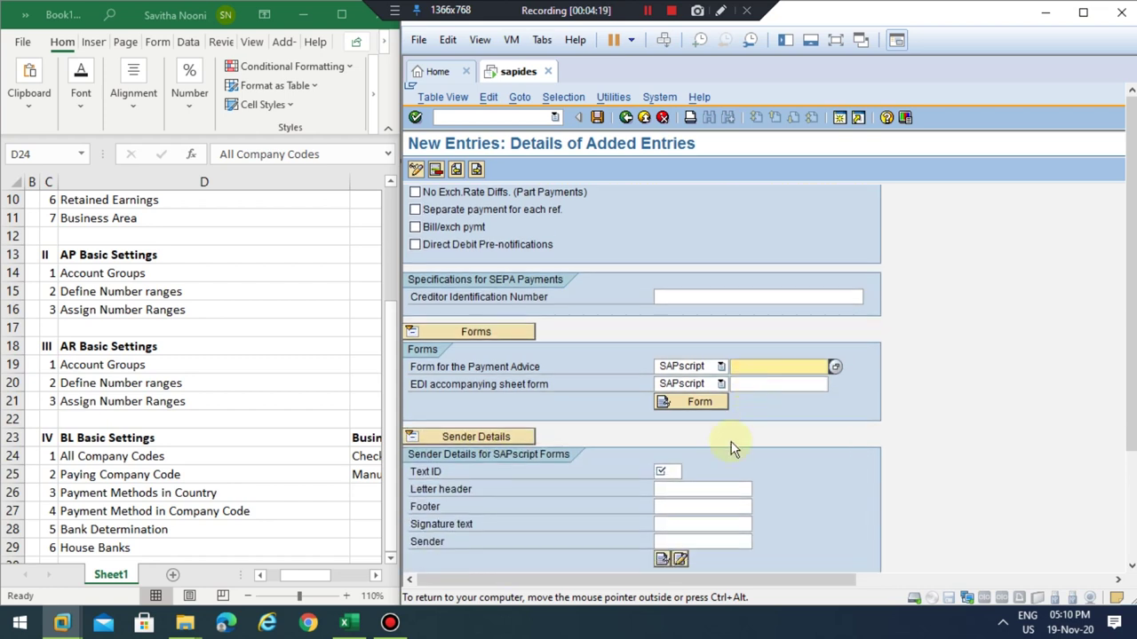
left_click(666, 471)
type("adrs")
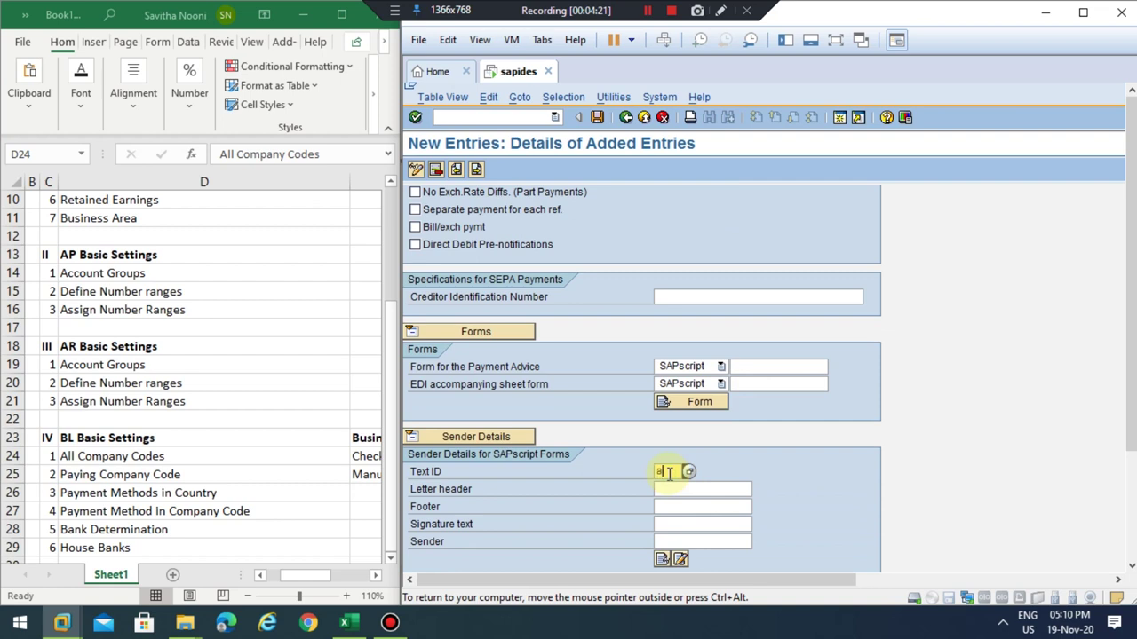
left_click(698, 487)
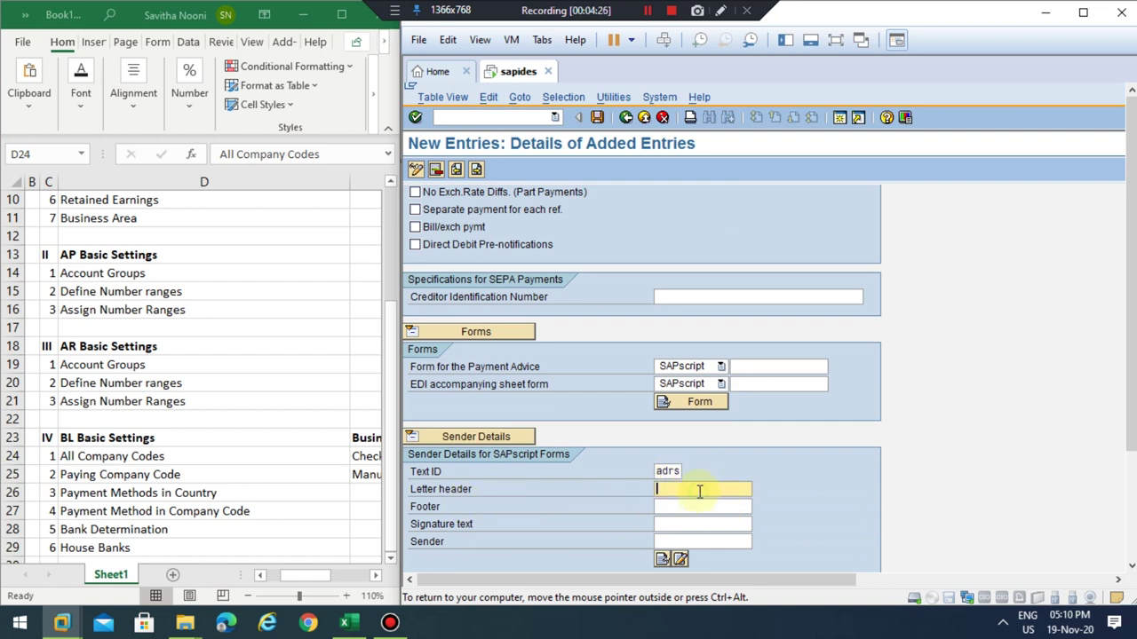
left_click(688, 504)
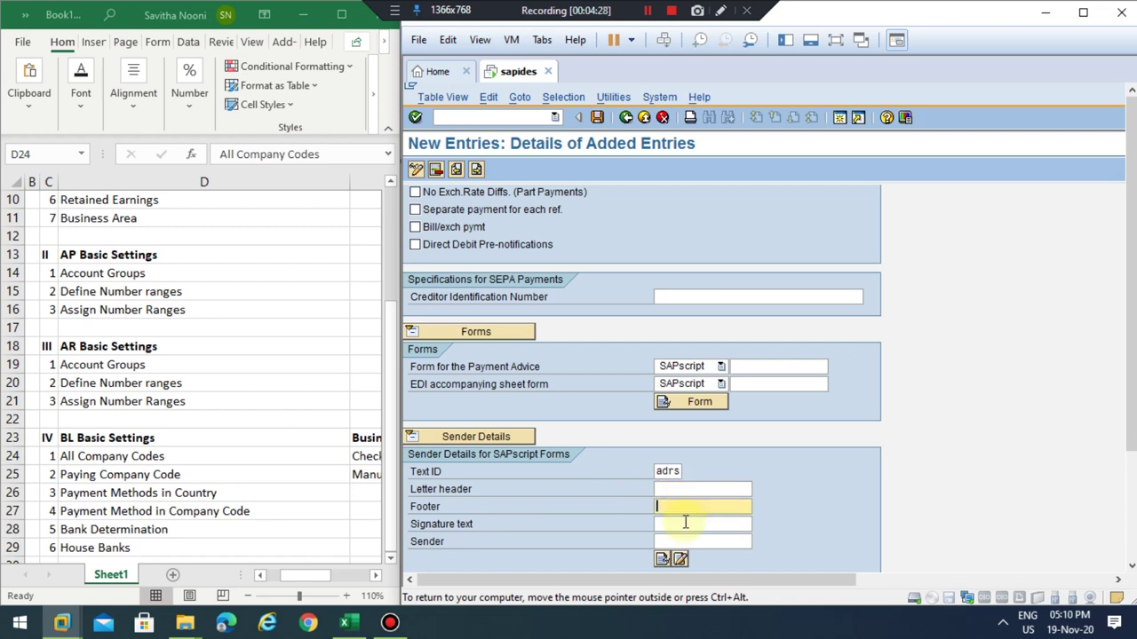
left_click(682, 523)
left_click(689, 541)
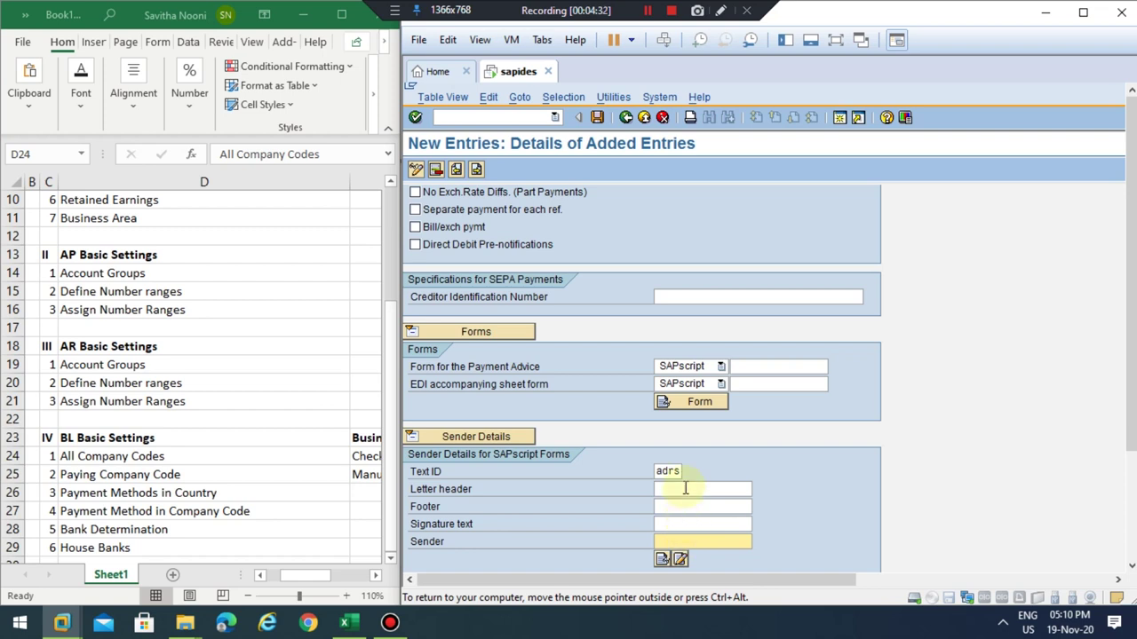
Look up the available SAPscript forms for the payment advice and return to the entry without choosing one.
left_click(802, 366)
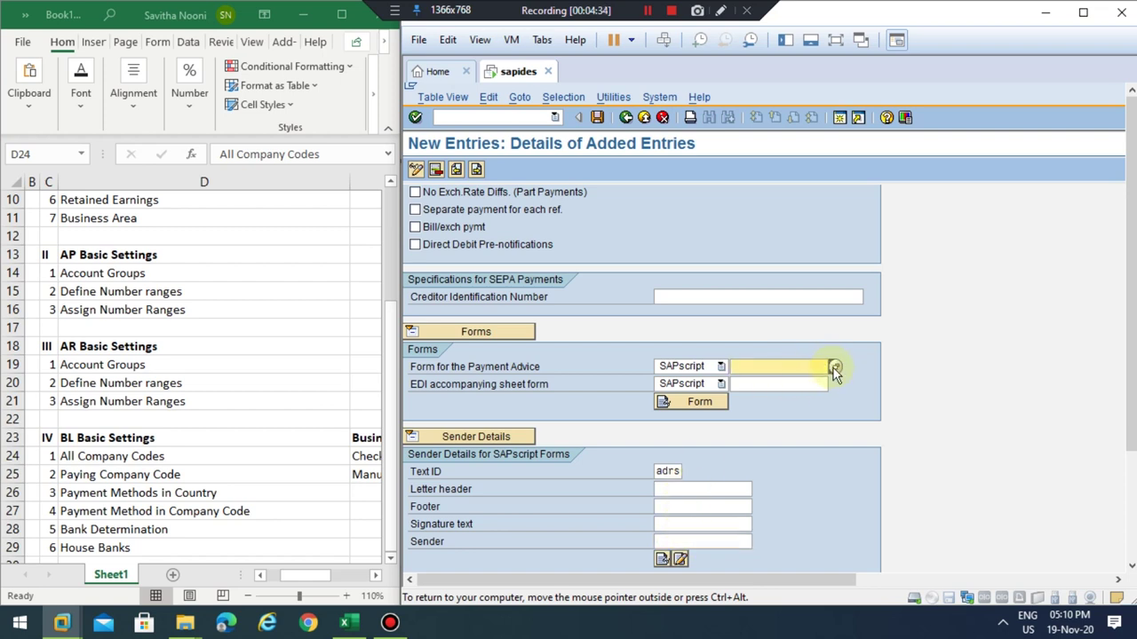
left_click(835, 366)
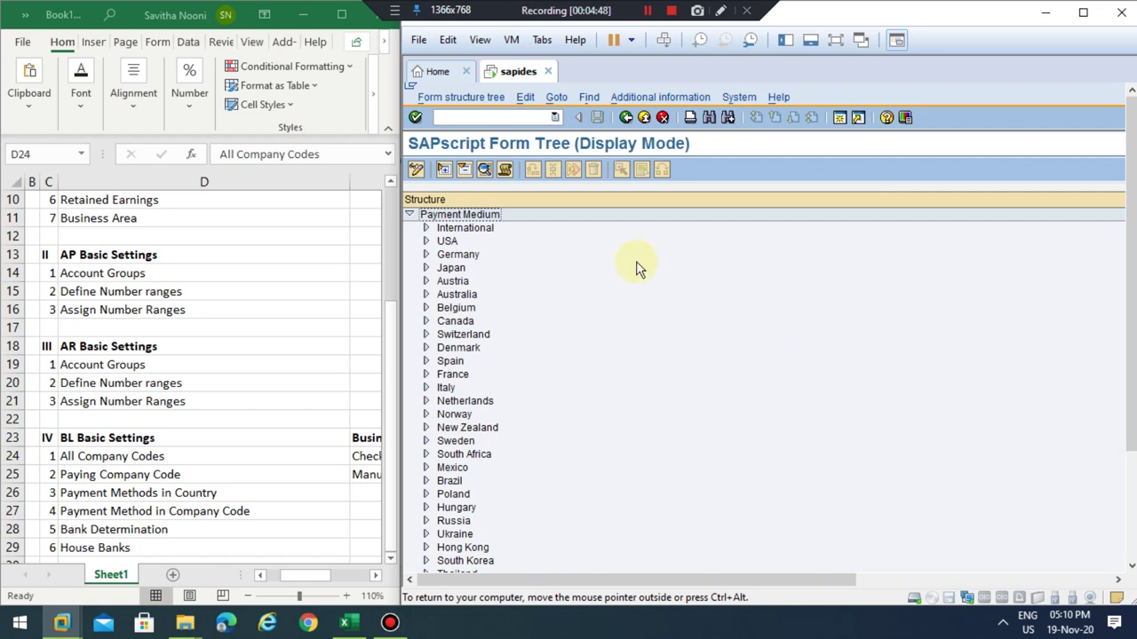
left_click(632, 119)
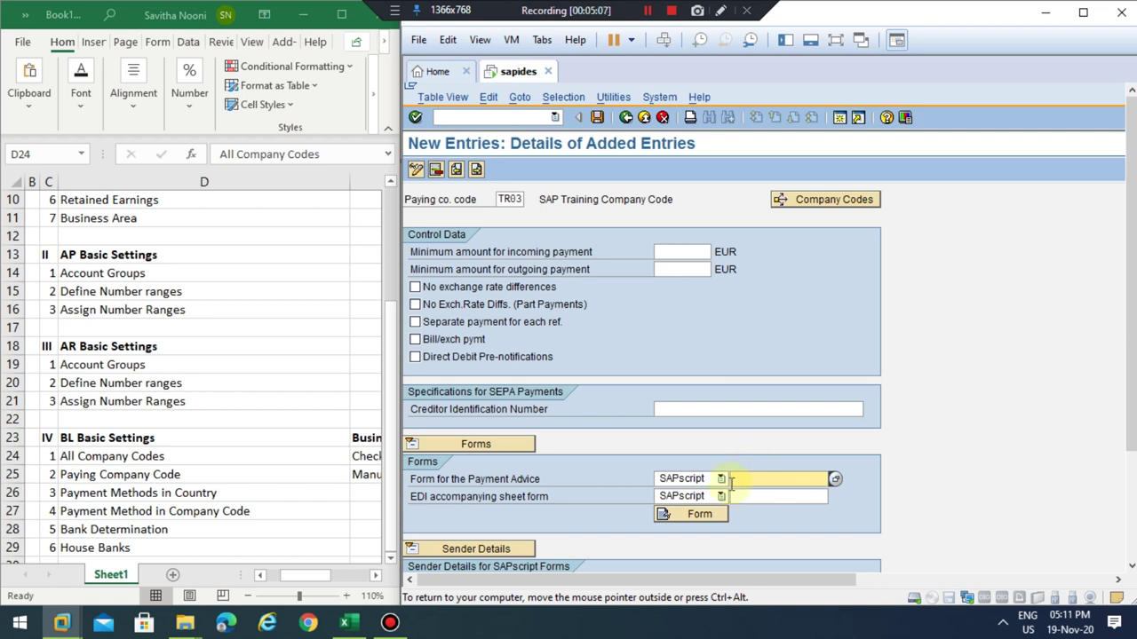
Set the minimum amounts for incoming and outgoing payments to 1 EUR each, leaving No exchange rate differences off.
left_click(448, 290)
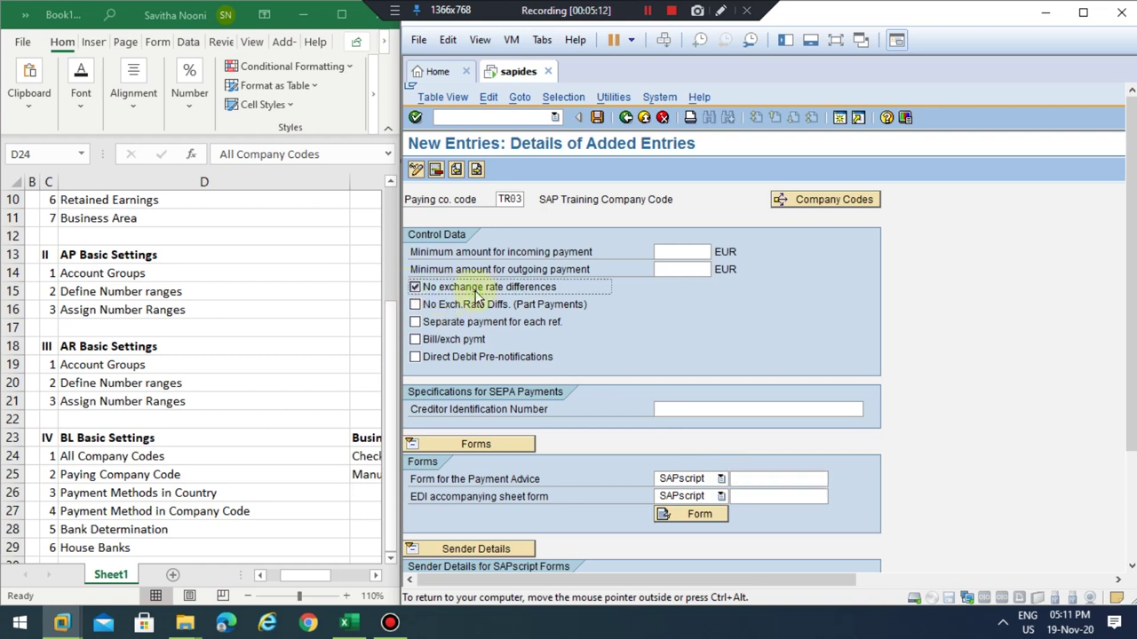
left_click(444, 289)
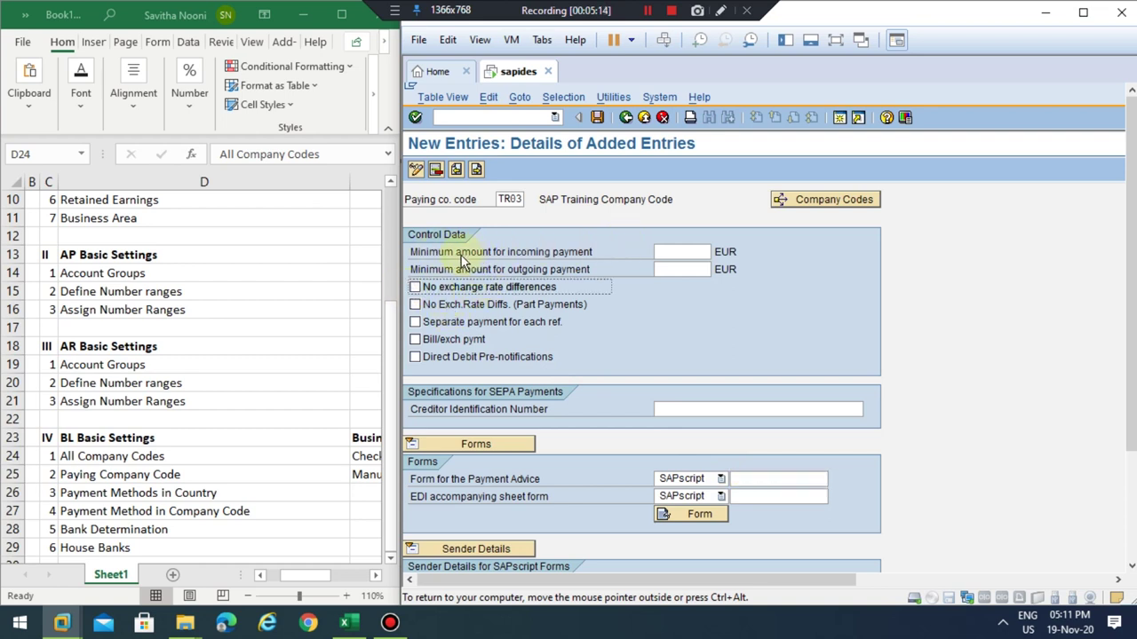
left_click(682, 251)
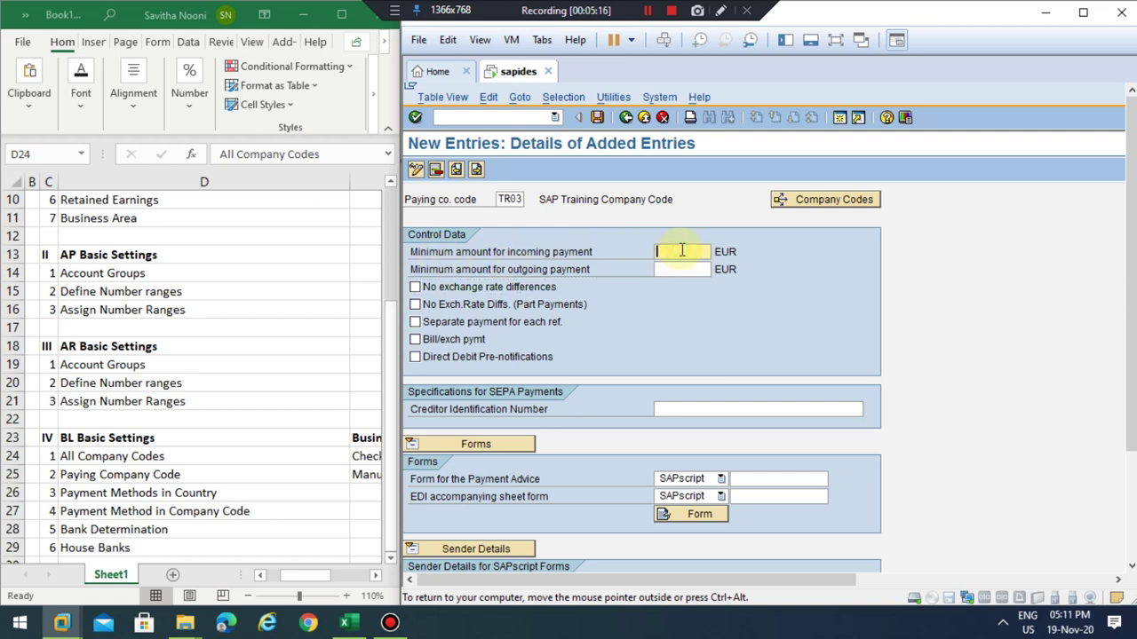
type("1")
left_click(684, 272)
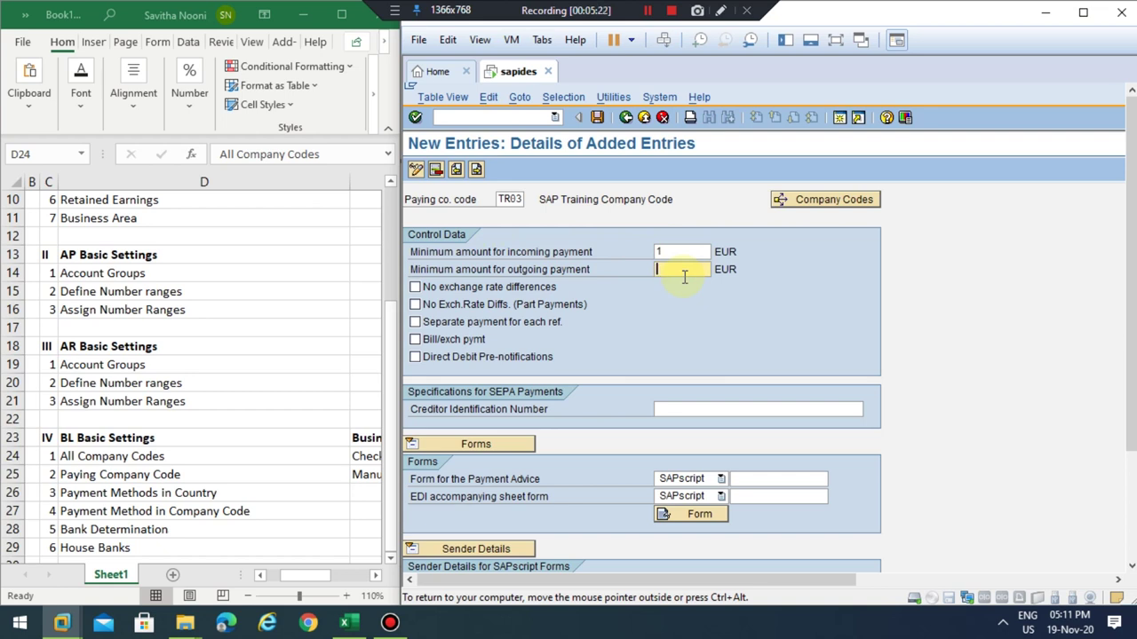
type("1")
left_click(679, 253)
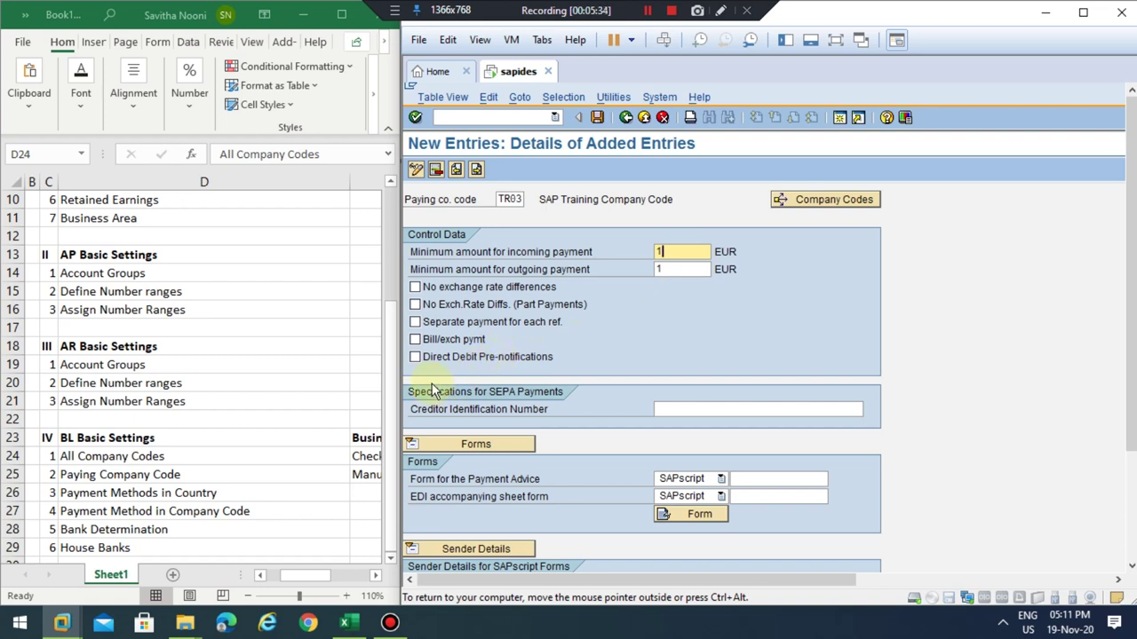
Enable No Exch.Rate Diffs. (Part Payments) and Separate payment for each ref. for paying company code TR03.
left_click(435, 307)
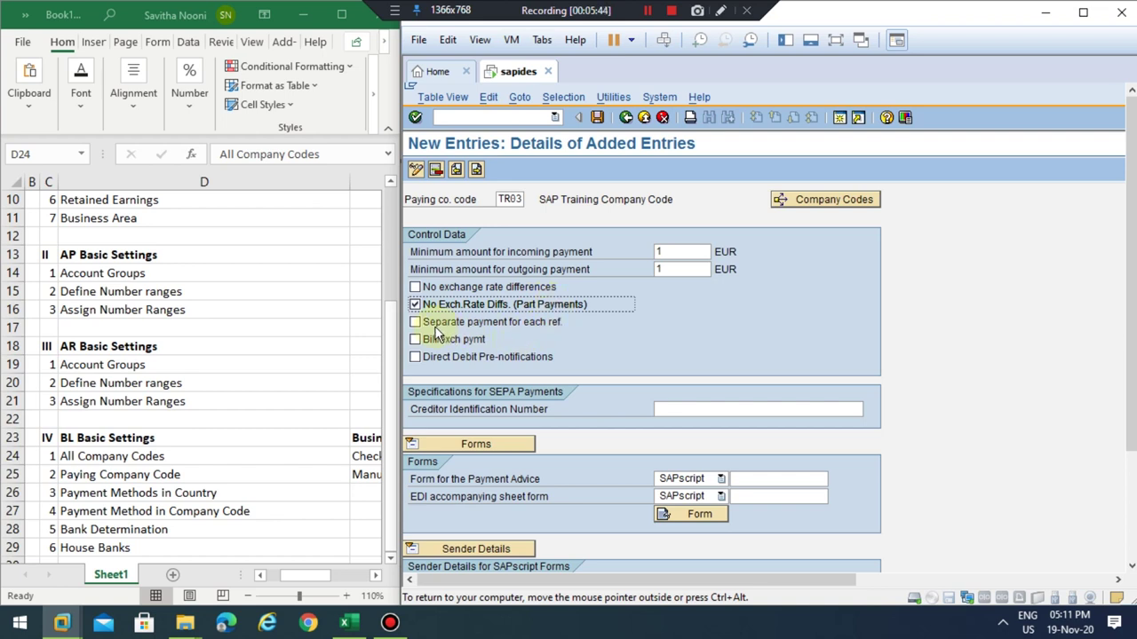
left_click(502, 324)
left_click(505, 324)
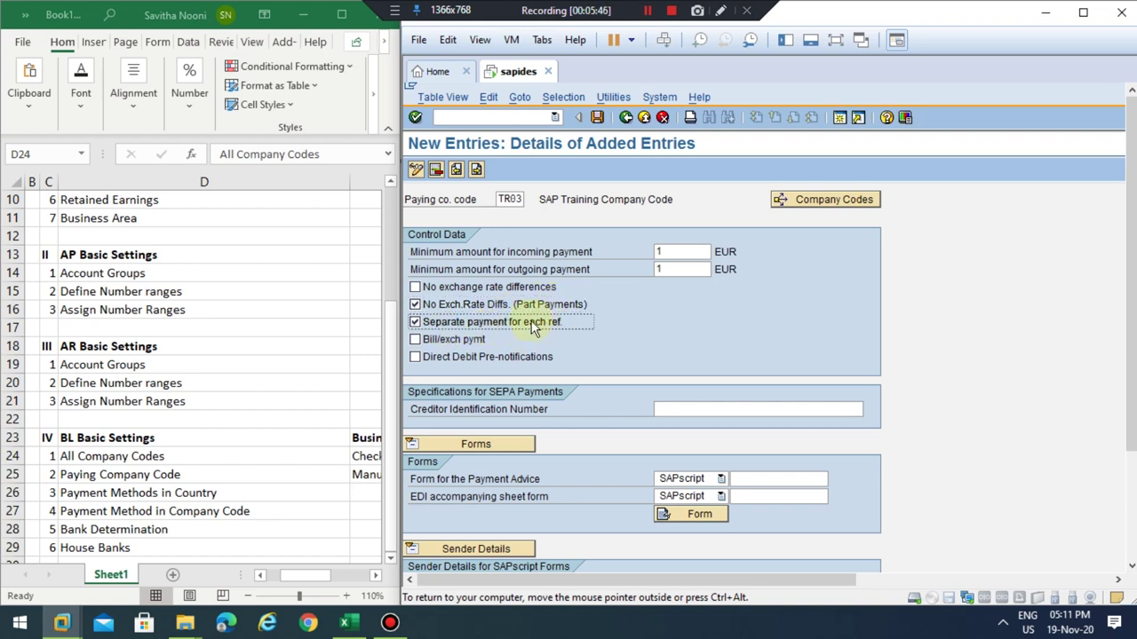
Turn off No Exch.Rate Diffs. (Part Payments) and Separate payment for each ref. for TR03, leaving Bill/exch pymt off.
left_click(459, 305)
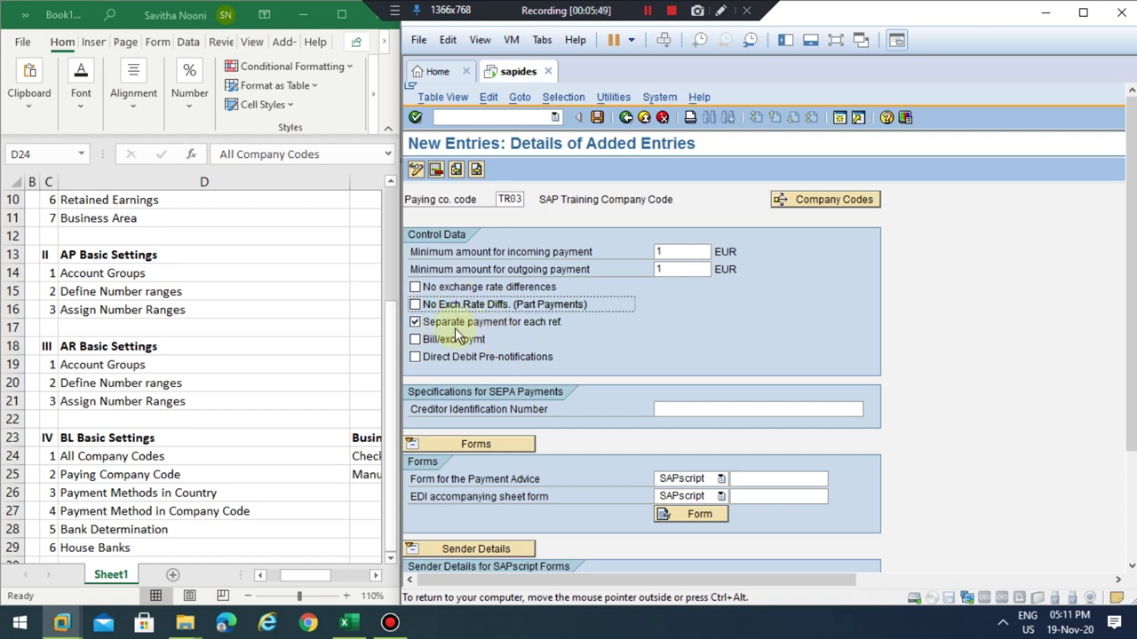
left_click(456, 324)
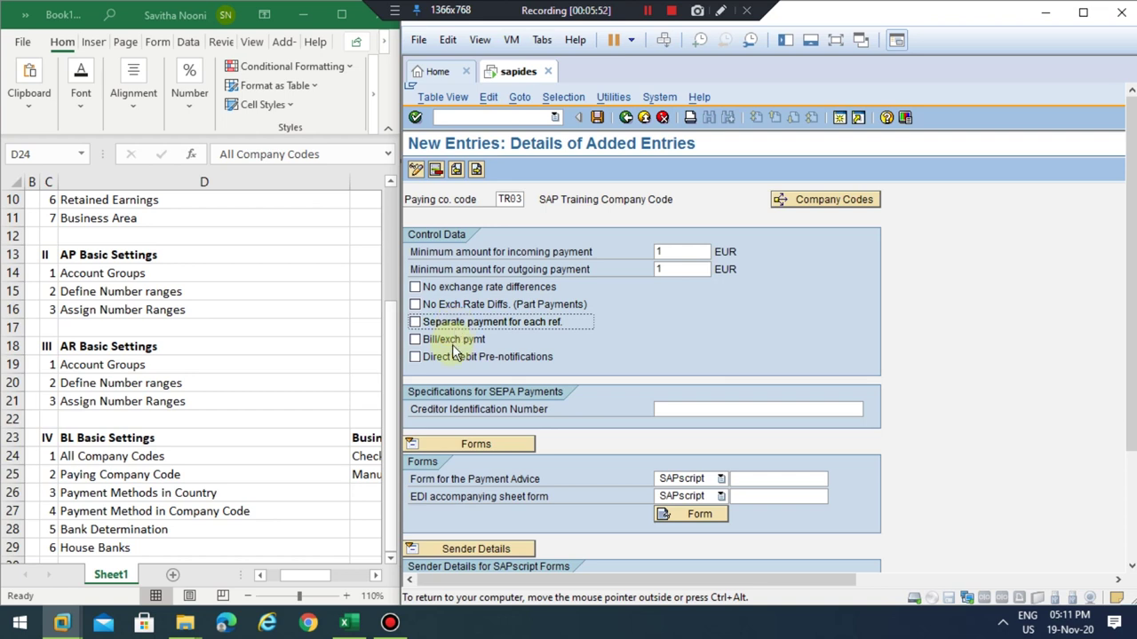
left_click(453, 340)
key("ctrl+s")
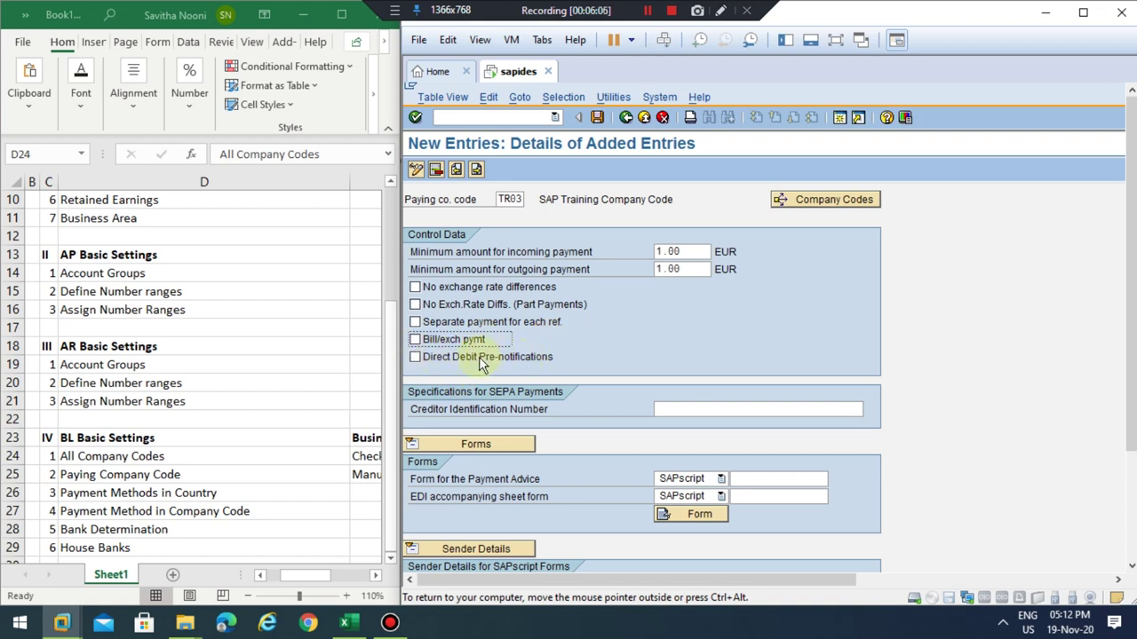
Save the paying company code entry for TR03 and record it in customizing request ID7K900169.
scroll(552, 409, "down", 1)
scroll(553, 404, "down", 1)
scroll(552, 409, "up", 2)
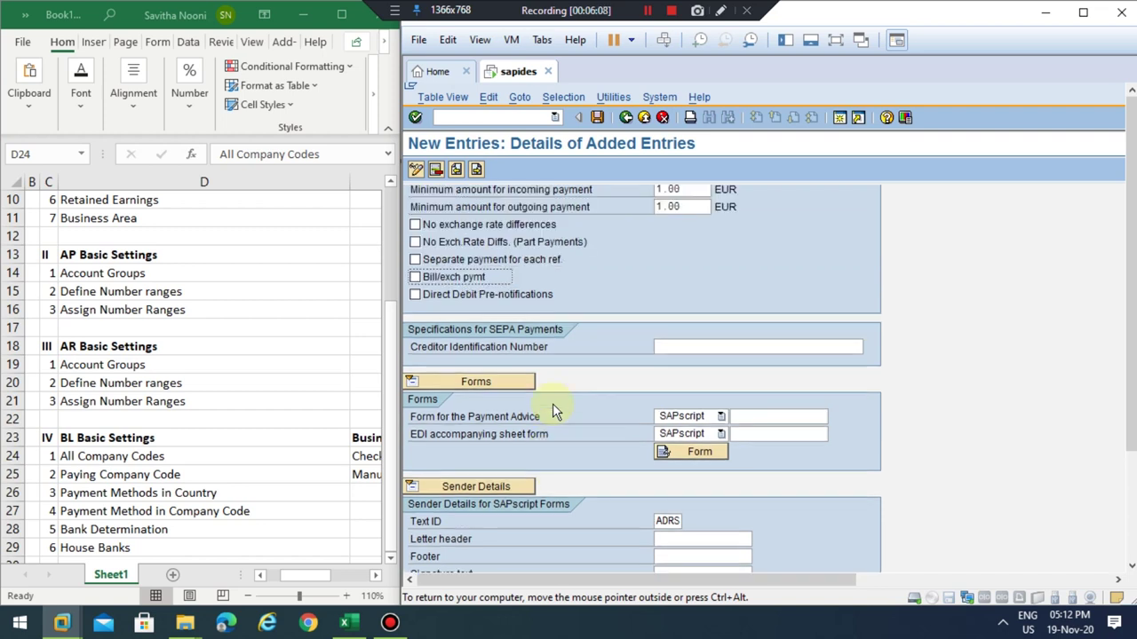
left_click(597, 117)
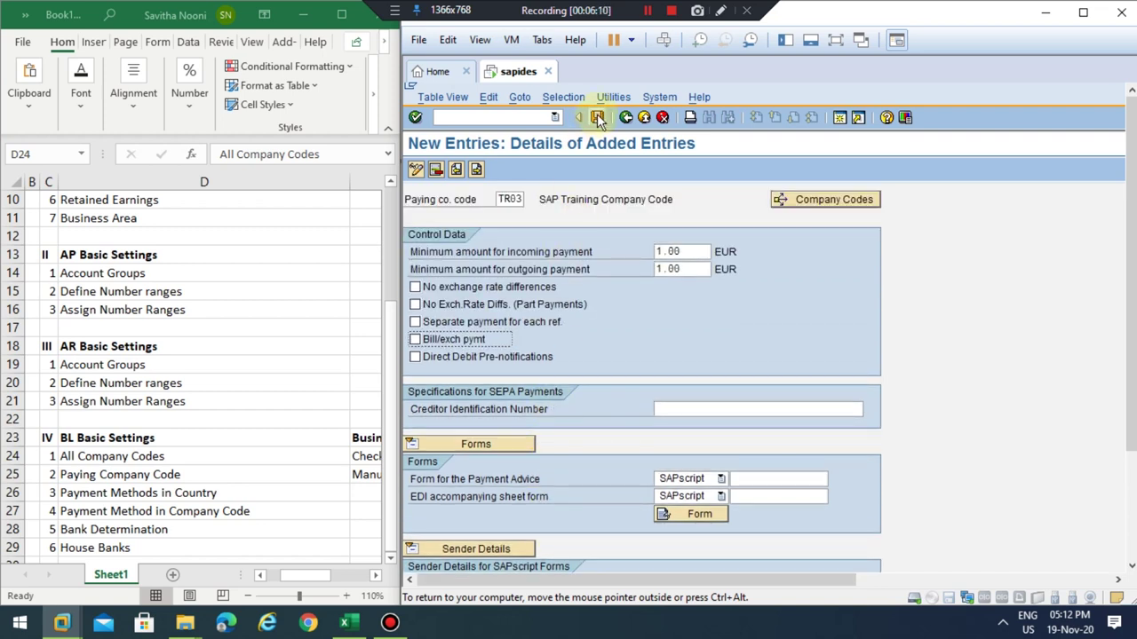
left_click(441, 337)
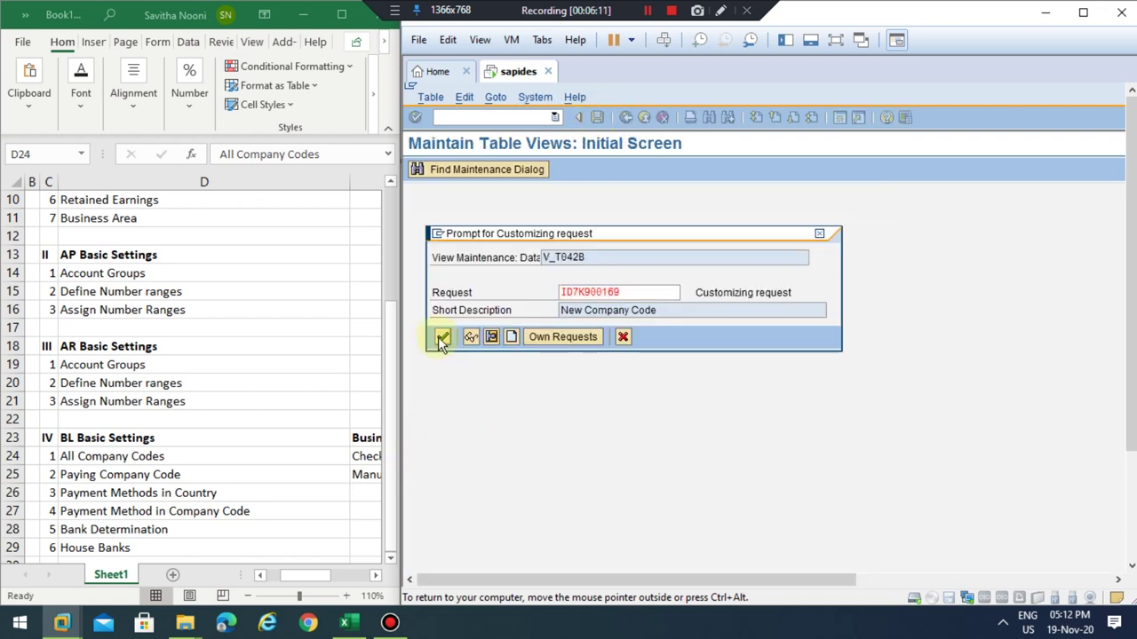
Mark Paying Company Code in the Excel list, and return to the payment program overview in SAP to open the payment methods in country.
left_click(104, 473)
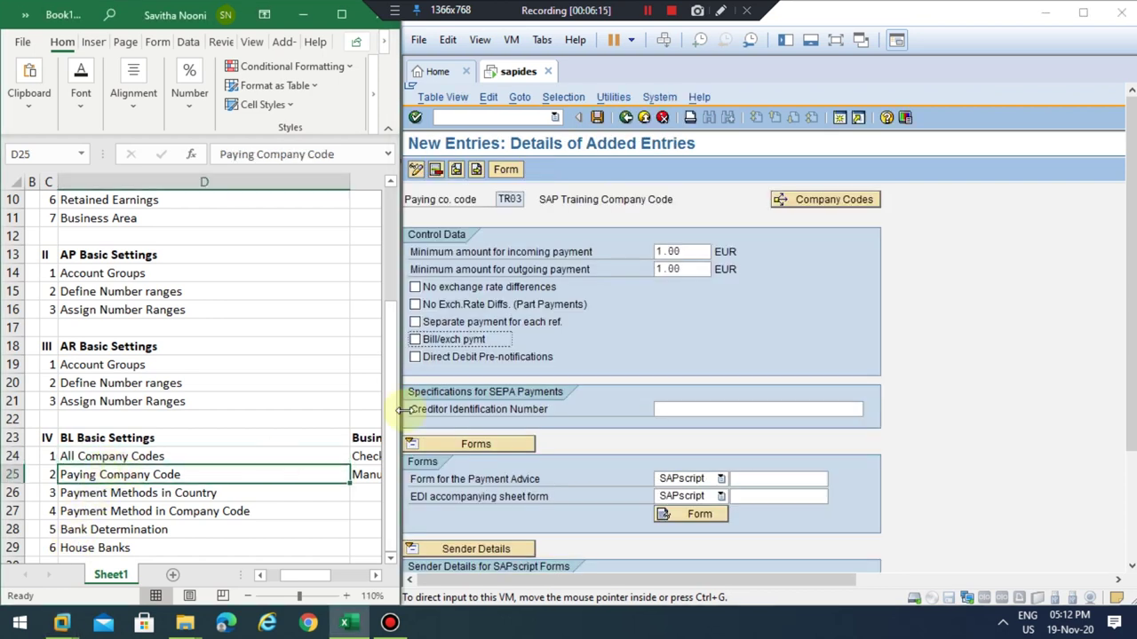
left_click(626, 118)
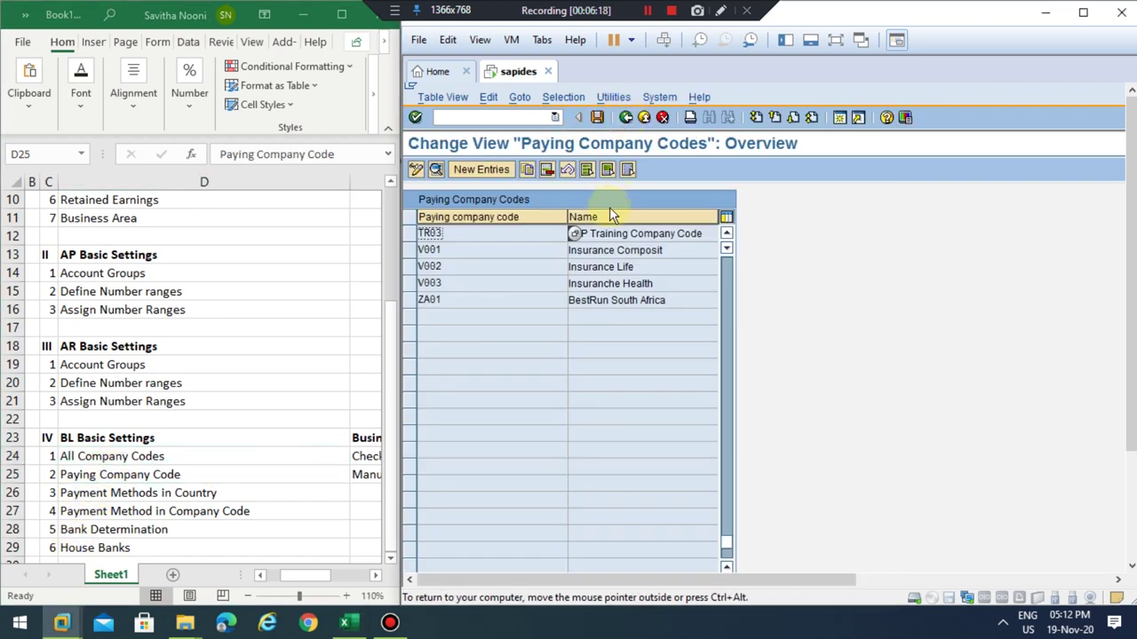
left_click(626, 117)
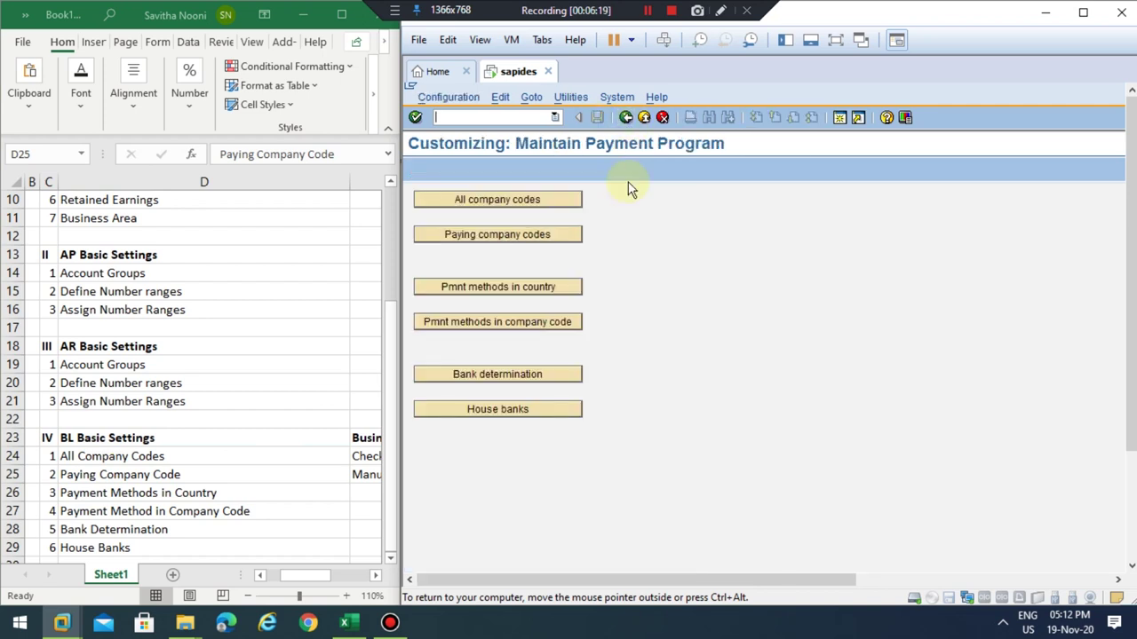
left_click(525, 288)
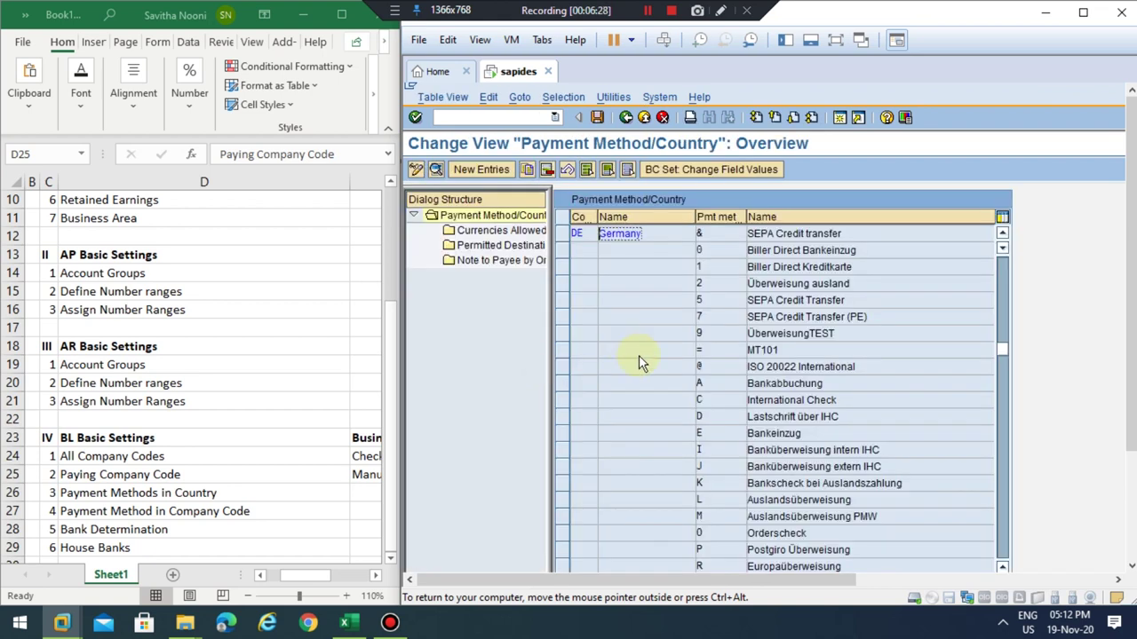
left_click(1004, 392)
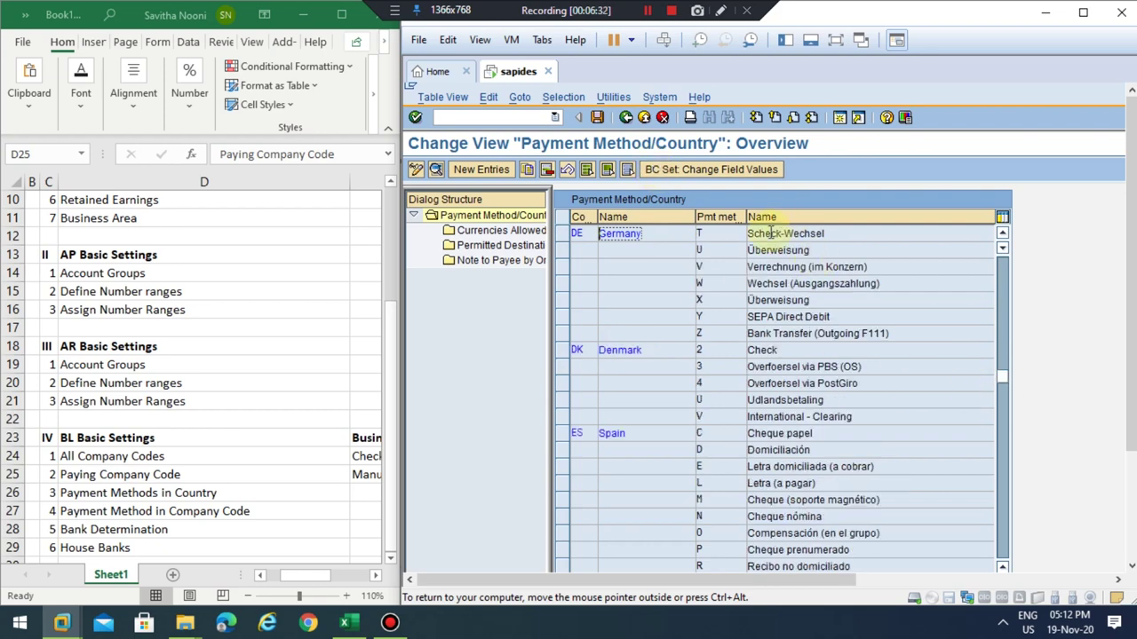
Check the country and language of company code TR03 through SPRO in a second session, and end that session.
left_click(840, 118)
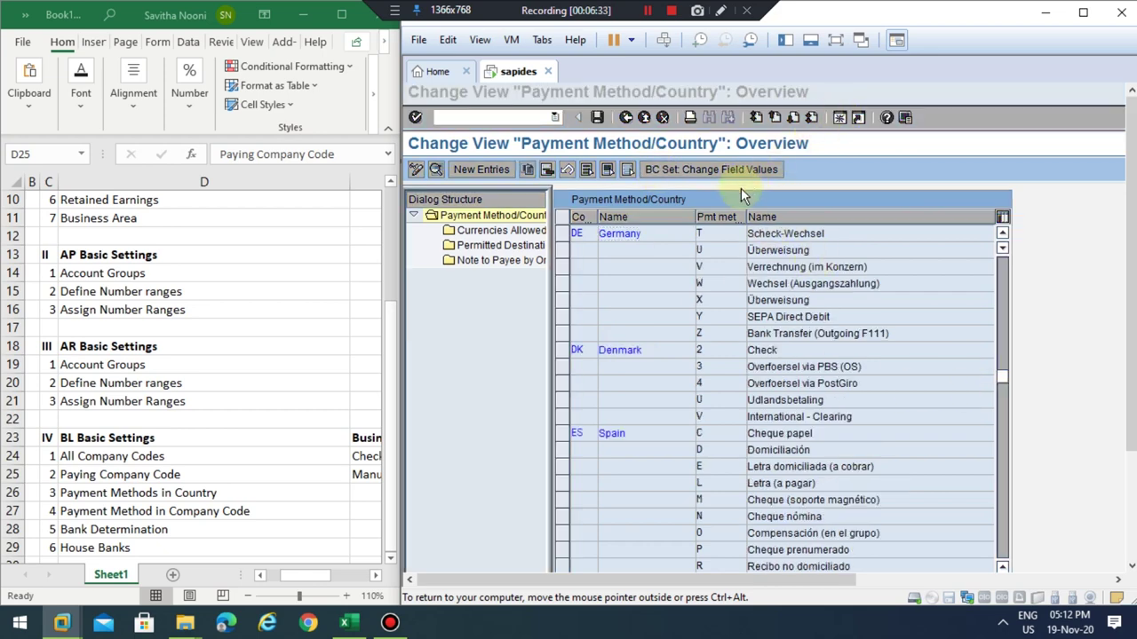
double_click(475, 230)
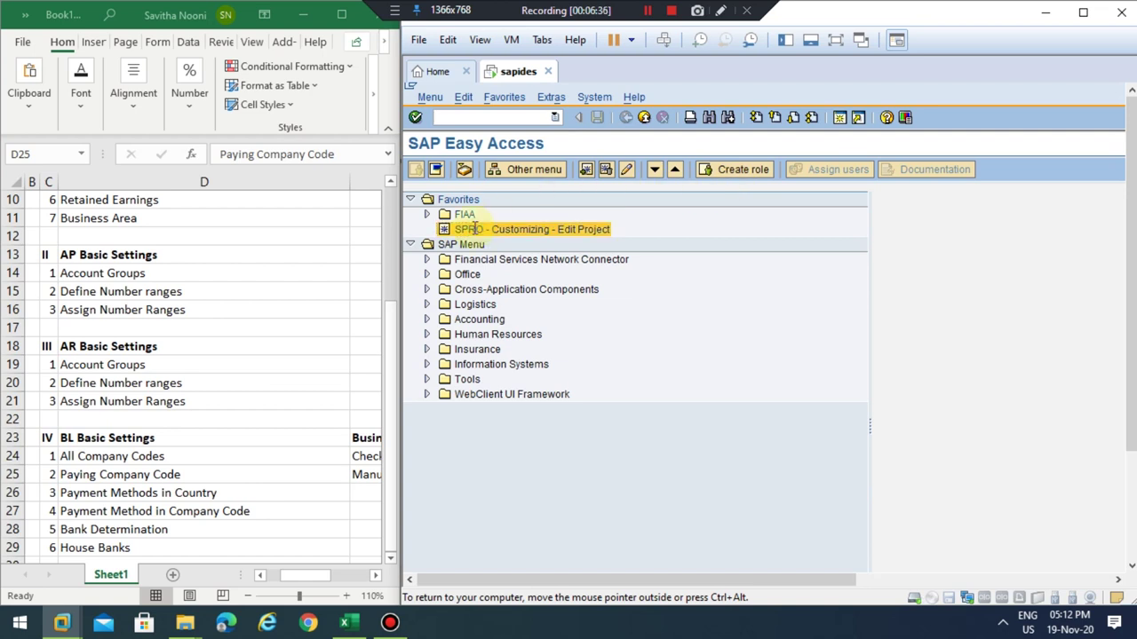
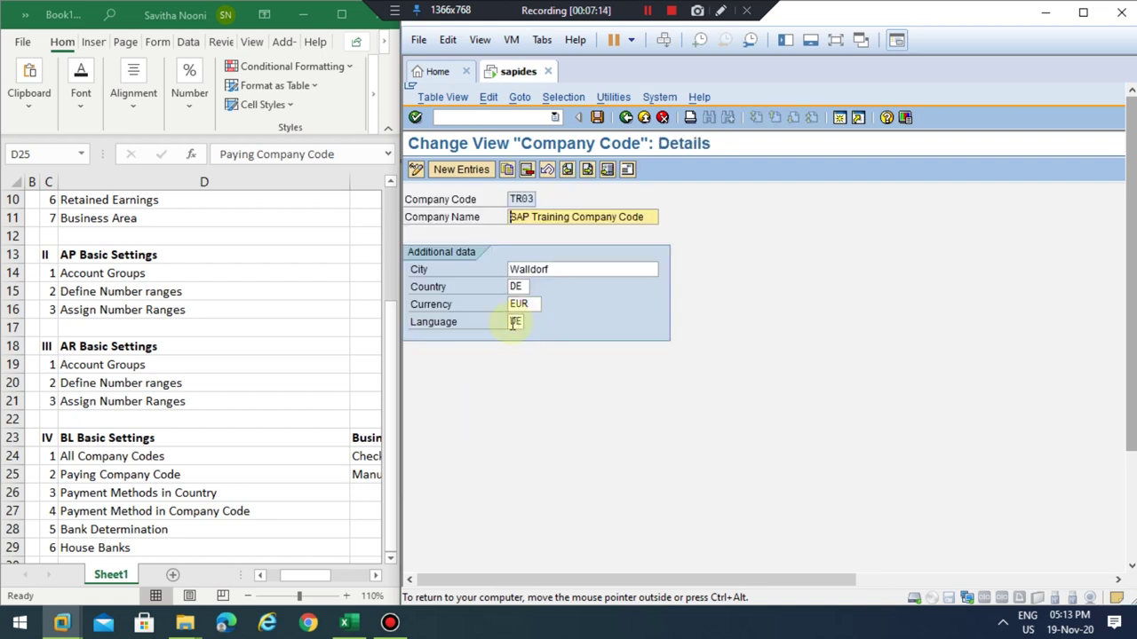
left_click(518, 322)
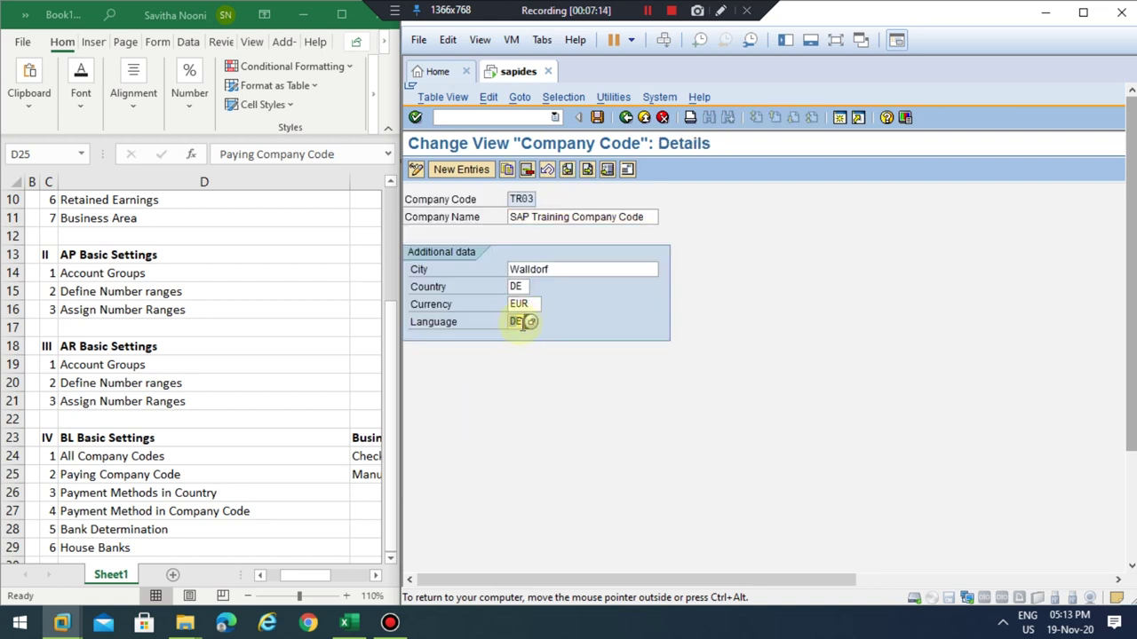
left_click(517, 287)
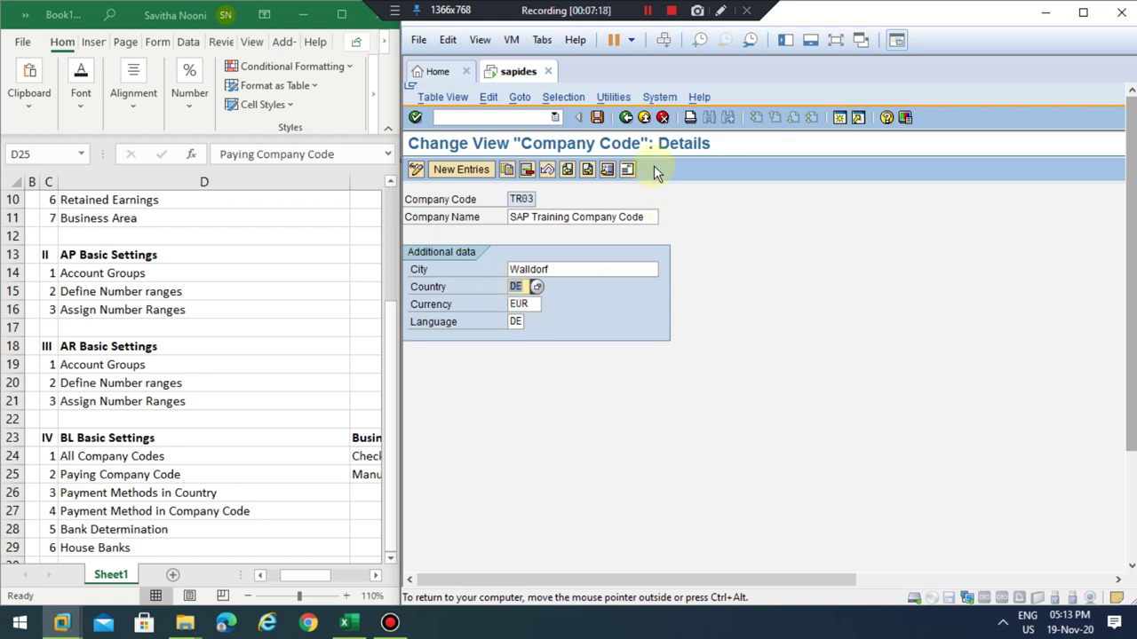
left_click(659, 97)
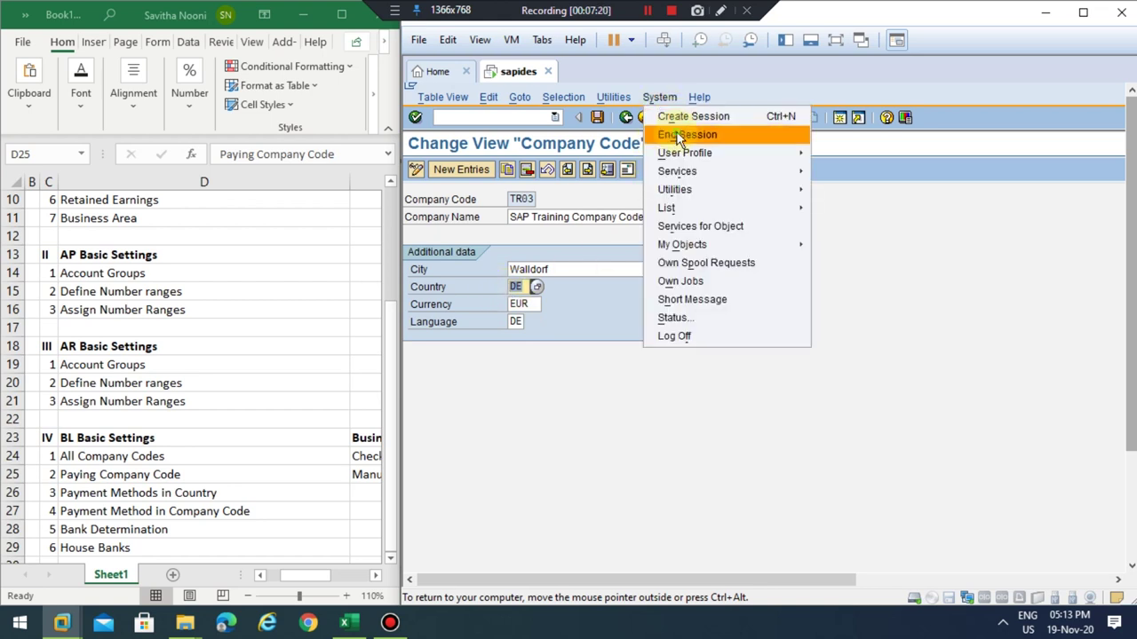
left_click(679, 135)
Examine the payment methods defined for Germany (DE), looking at the check methods C and S.
left_click(563, 236)
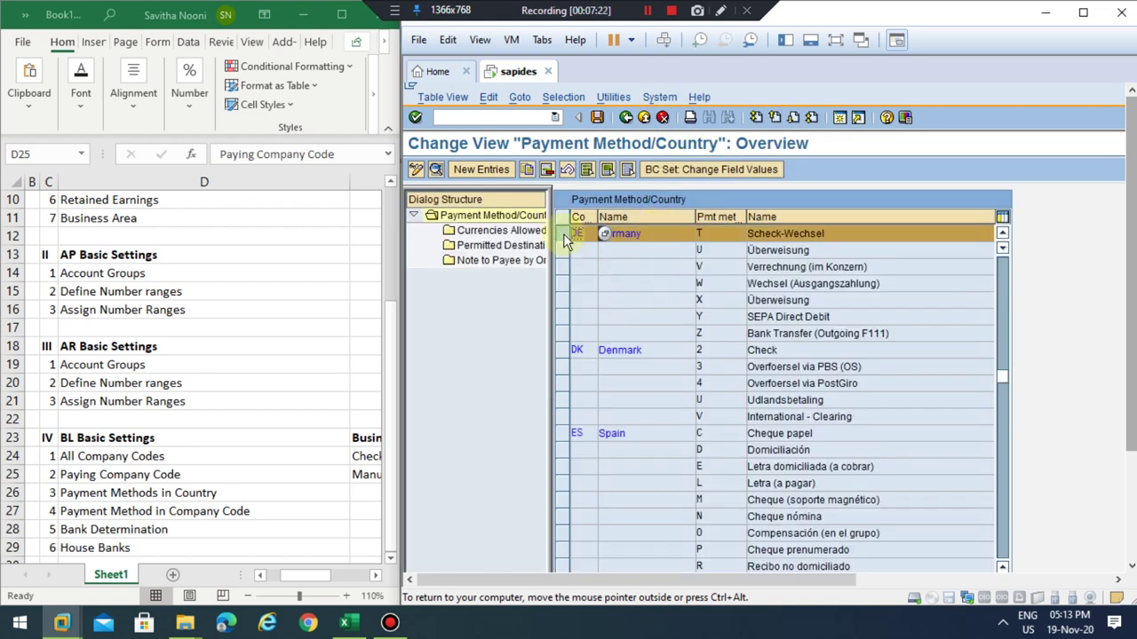
scroll(686, 316, "up", 2)
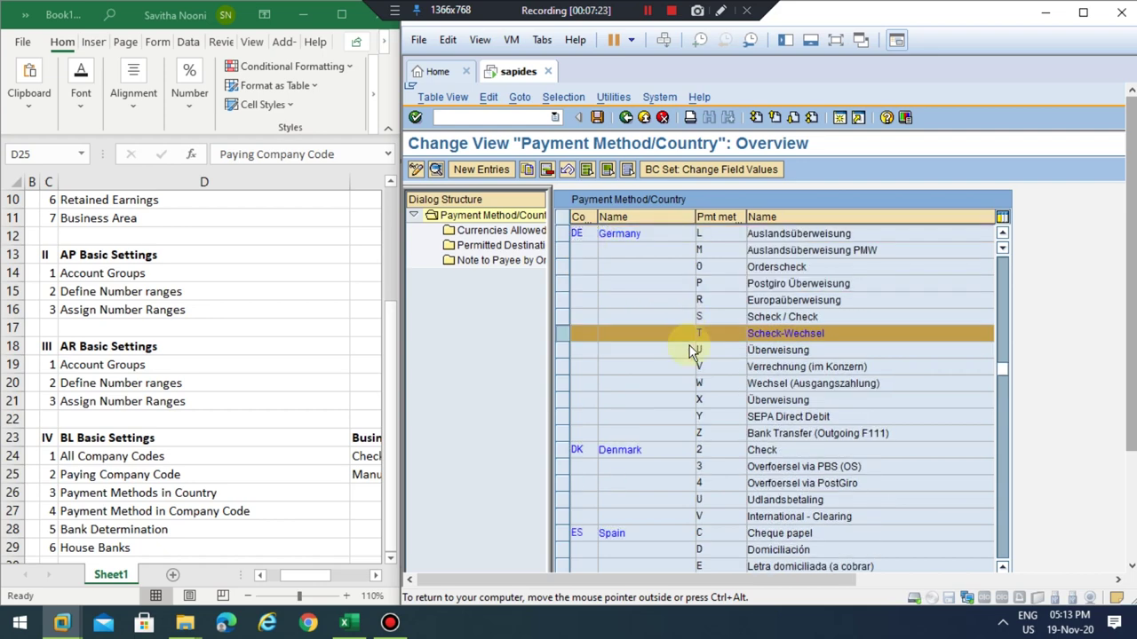
scroll(689, 345, "up", 3)
scroll(689, 345, "up", 2)
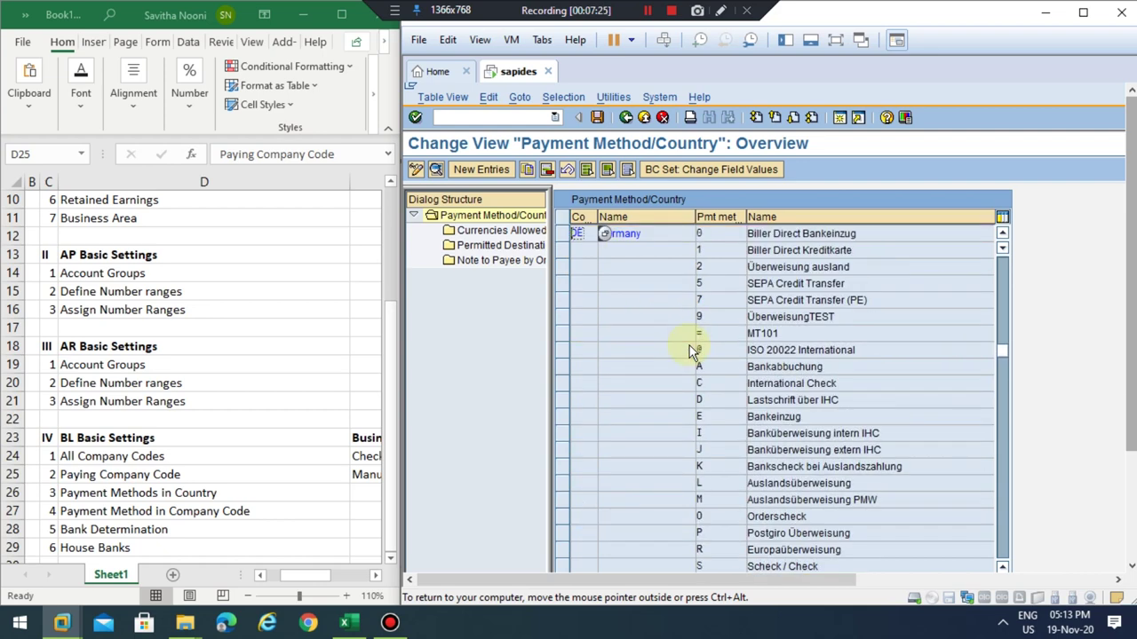
scroll(691, 351, "up", 1)
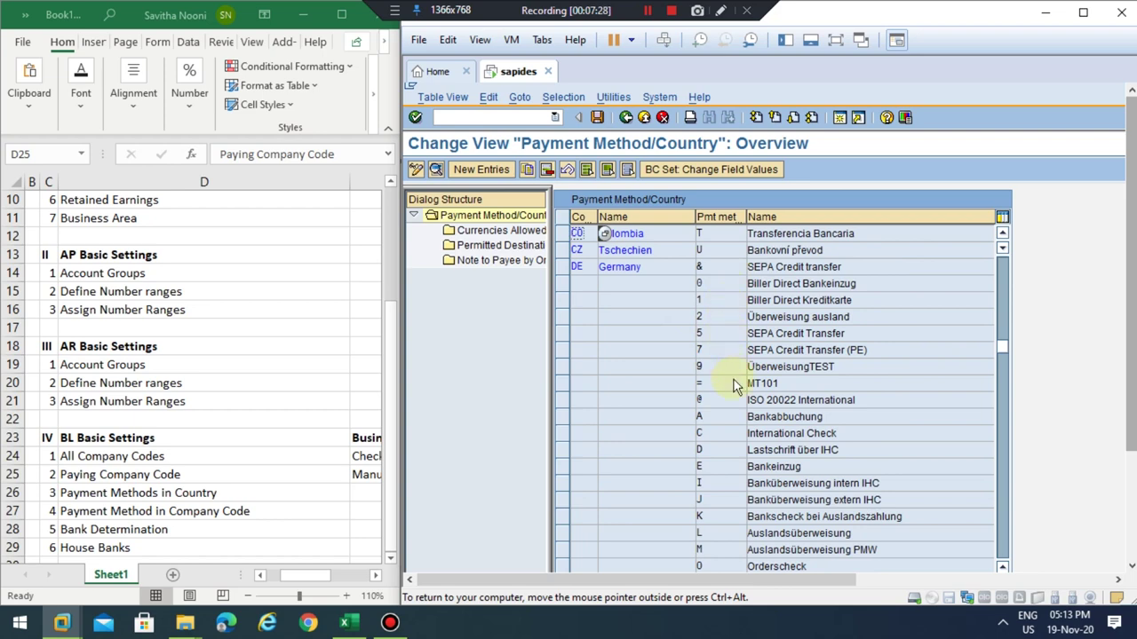
scroll(734, 380, "down", 2)
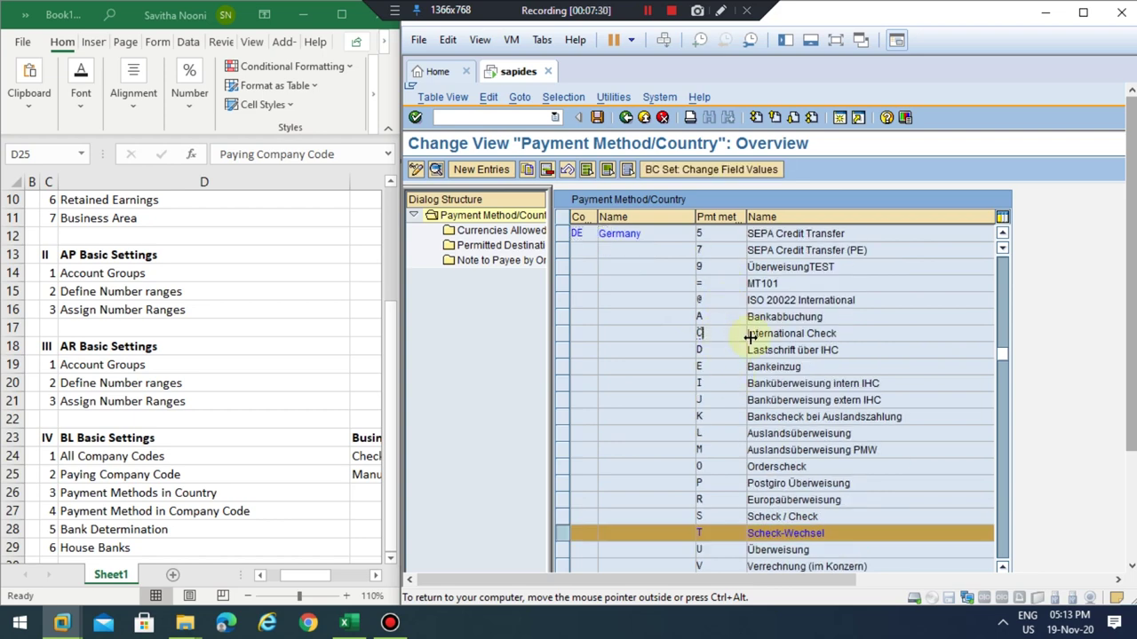
left_click(803, 333)
left_click(708, 337)
left_click(777, 468)
scroll(777, 475, "down", 1)
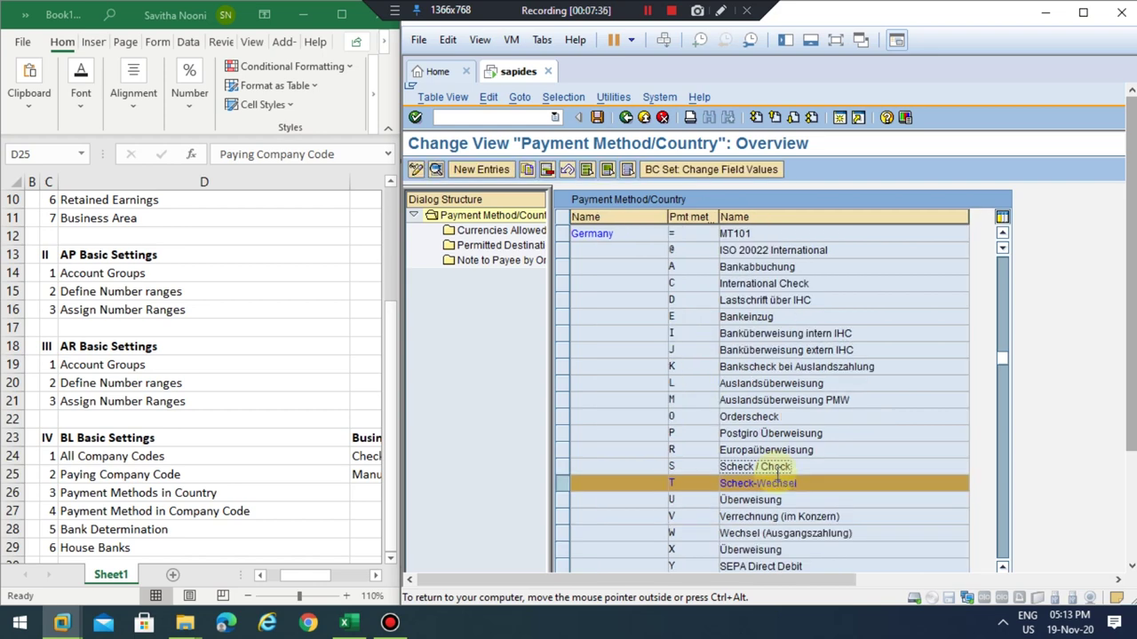
left_click(710, 469)
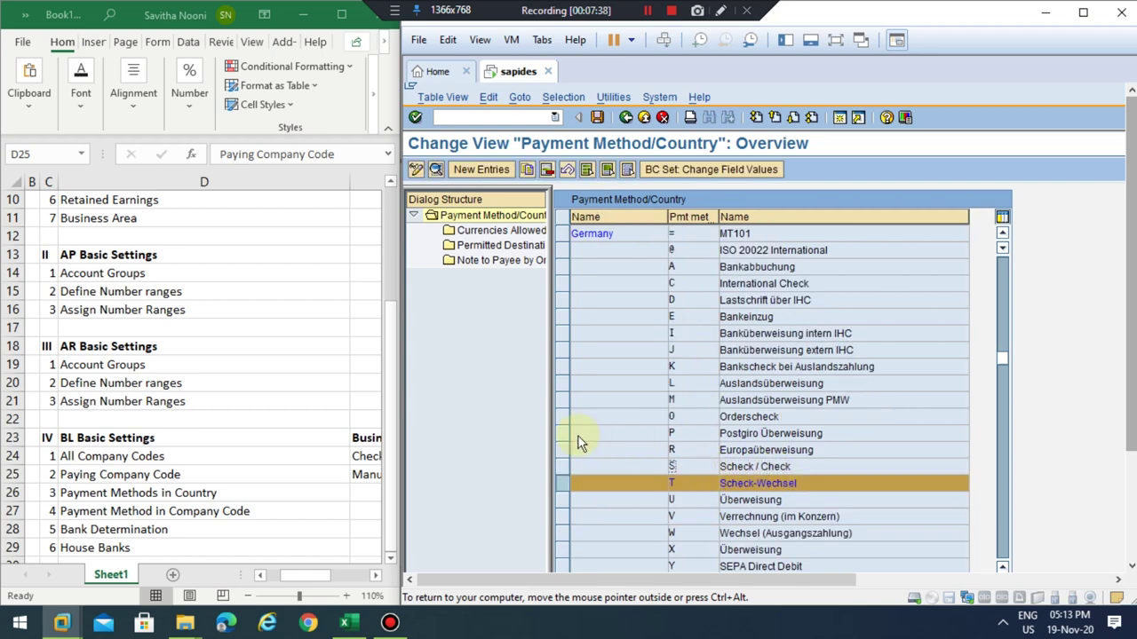
Widen the Dialog Structure area and clear the selection of Germany's payment method T, Scheck-Wechsel.
left_click_drag(549, 432, 621, 426)
scroll(665, 401, "down", 3)
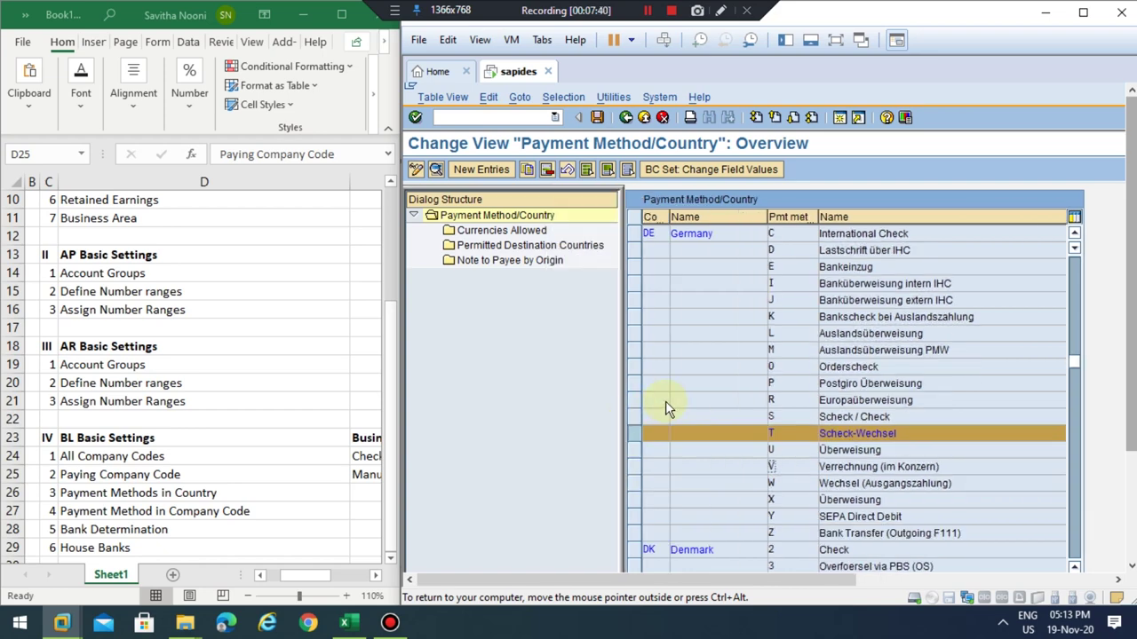
scroll(665, 400, "down", 1)
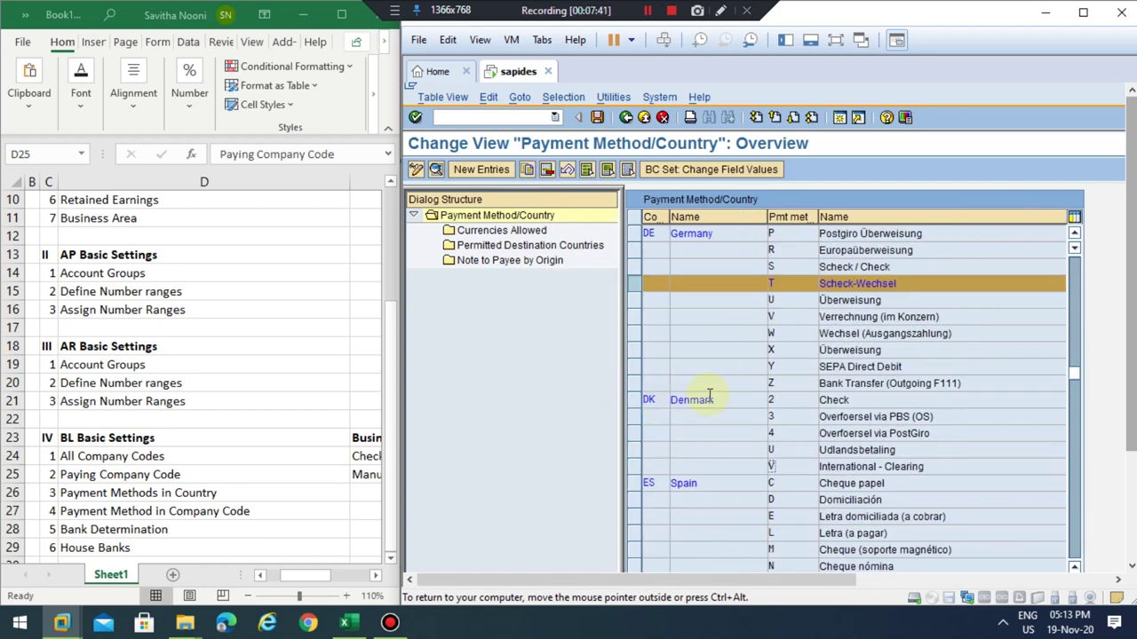
left_click(634, 282)
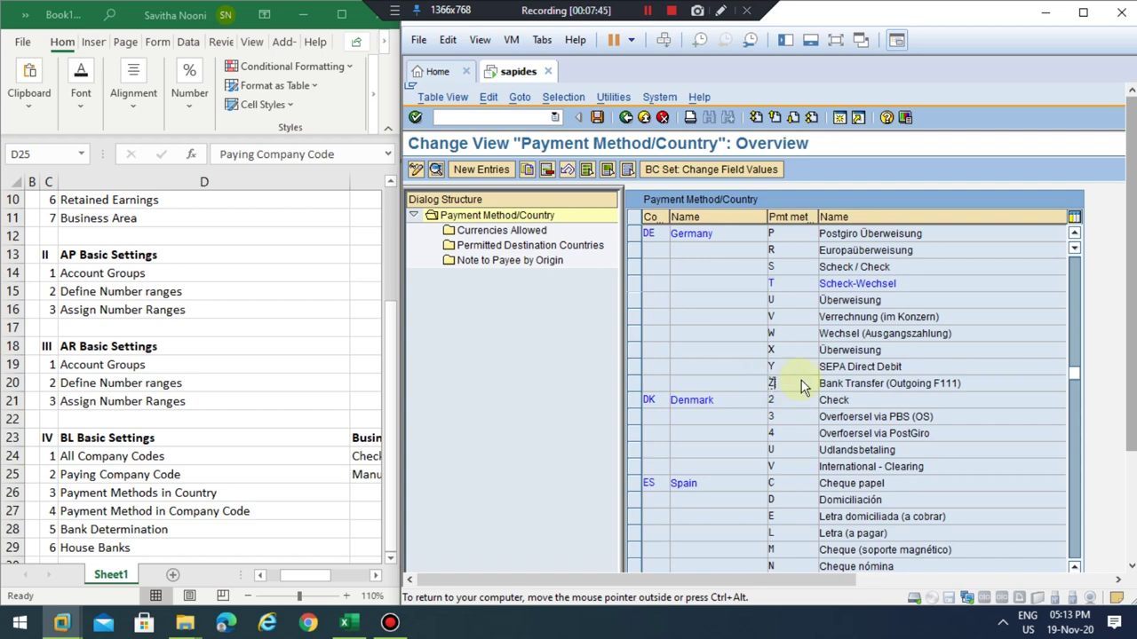
Select Germany's check payment methods C (International Check), O (Orderscheck) and S (Scheck / Check) in the payment method list.
scroll(799, 381, "up", 2)
scroll(799, 381, "up", 4)
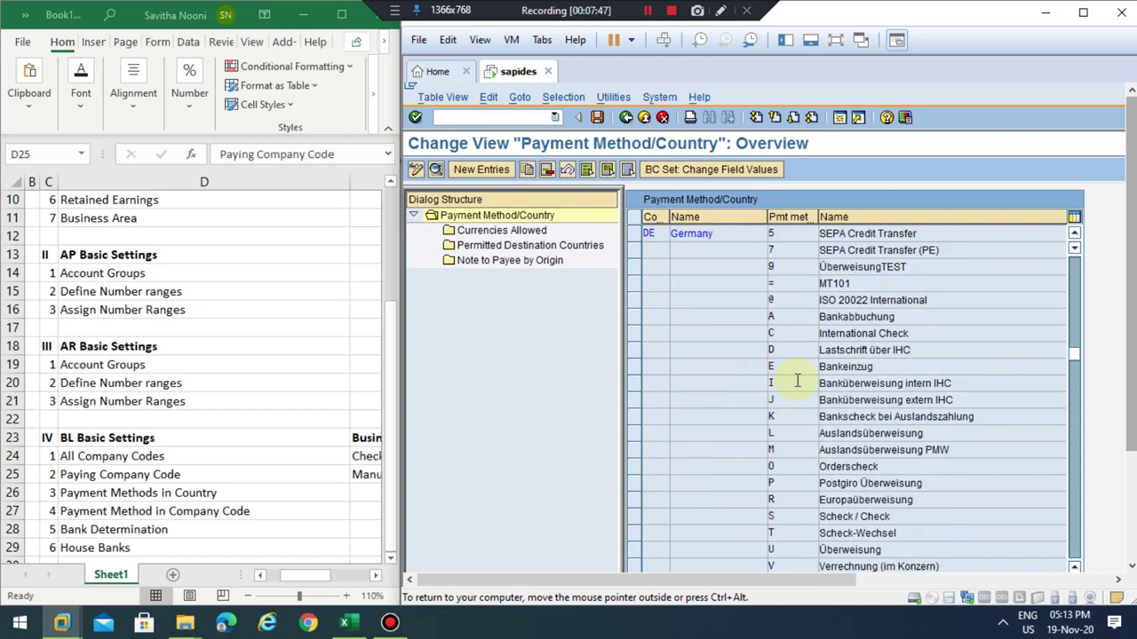
scroll(797, 381, "up", 2)
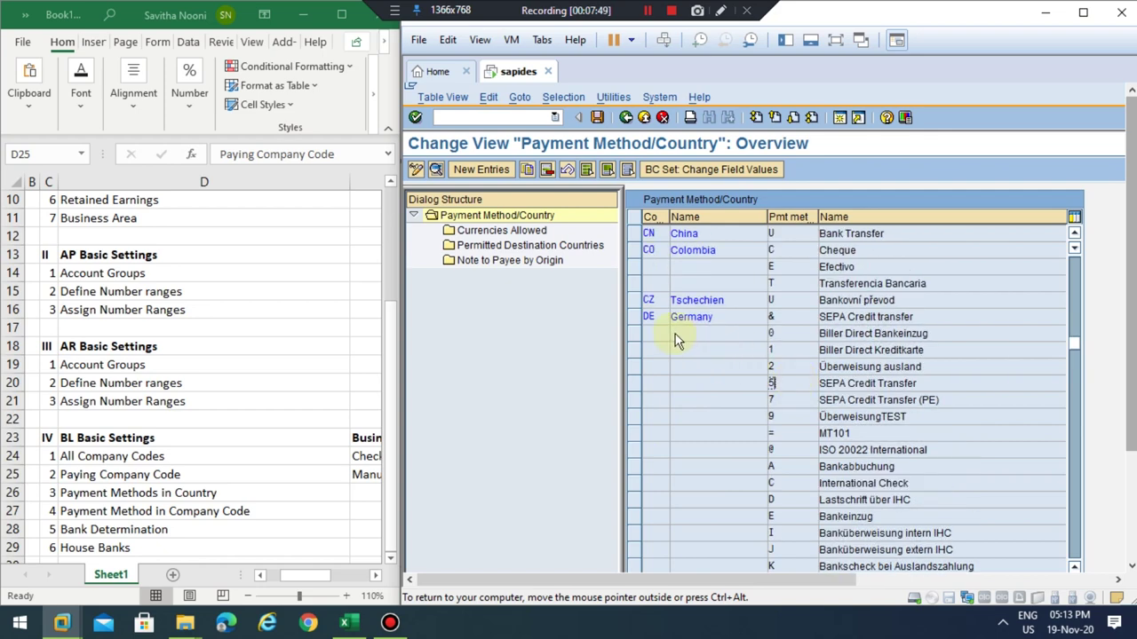
double_click(633, 321)
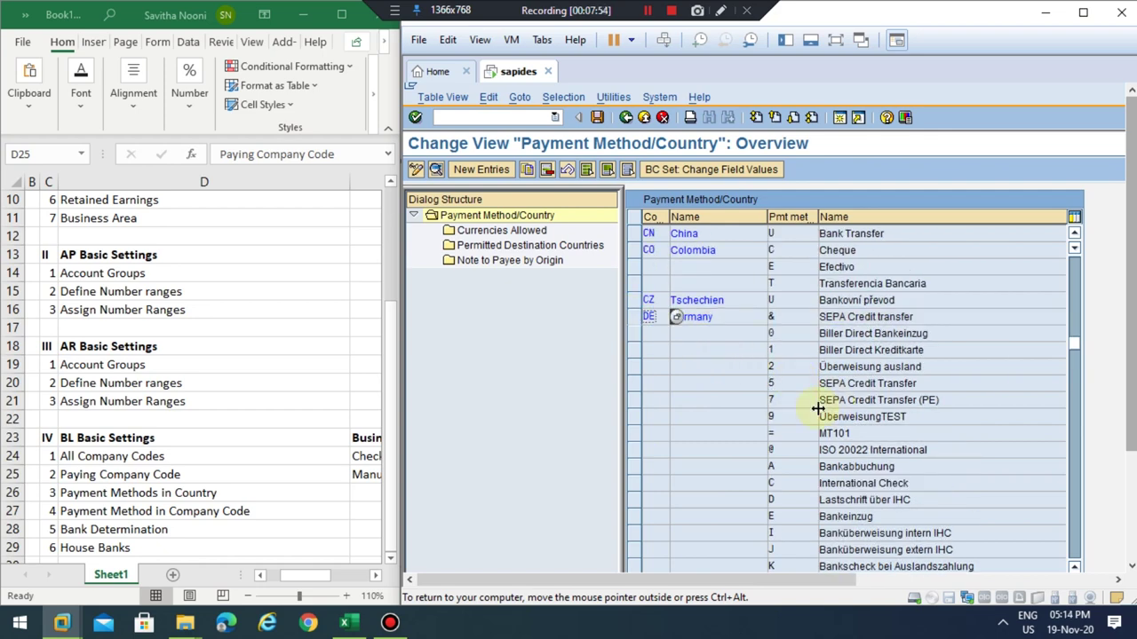
scroll(816, 414, "down", 1)
scroll(816, 414, "down", 1)
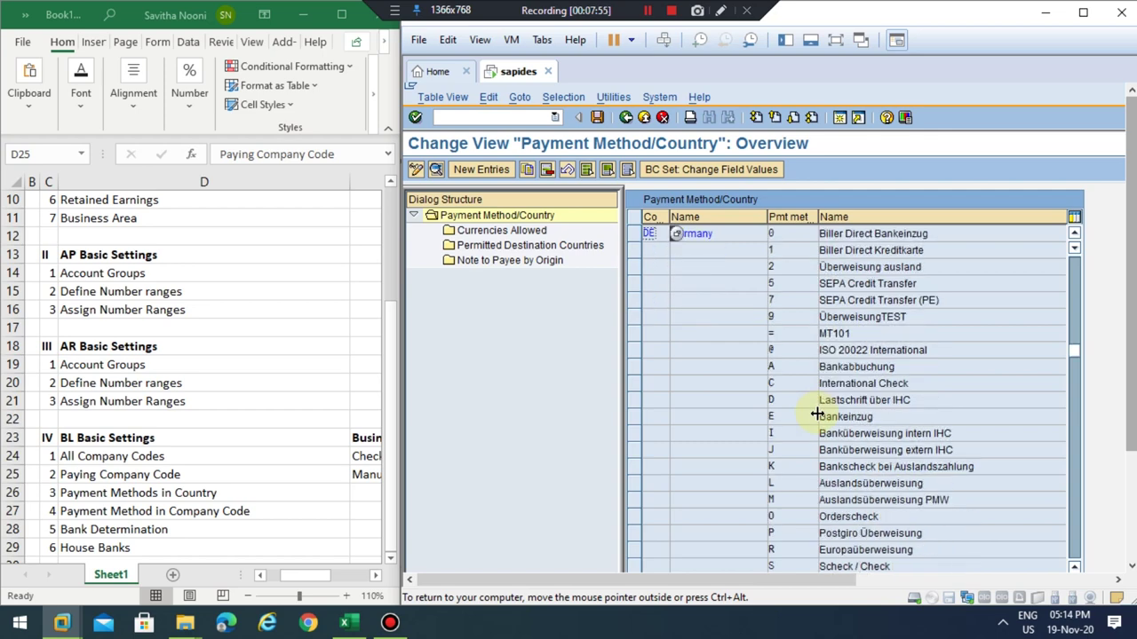
left_click(800, 383)
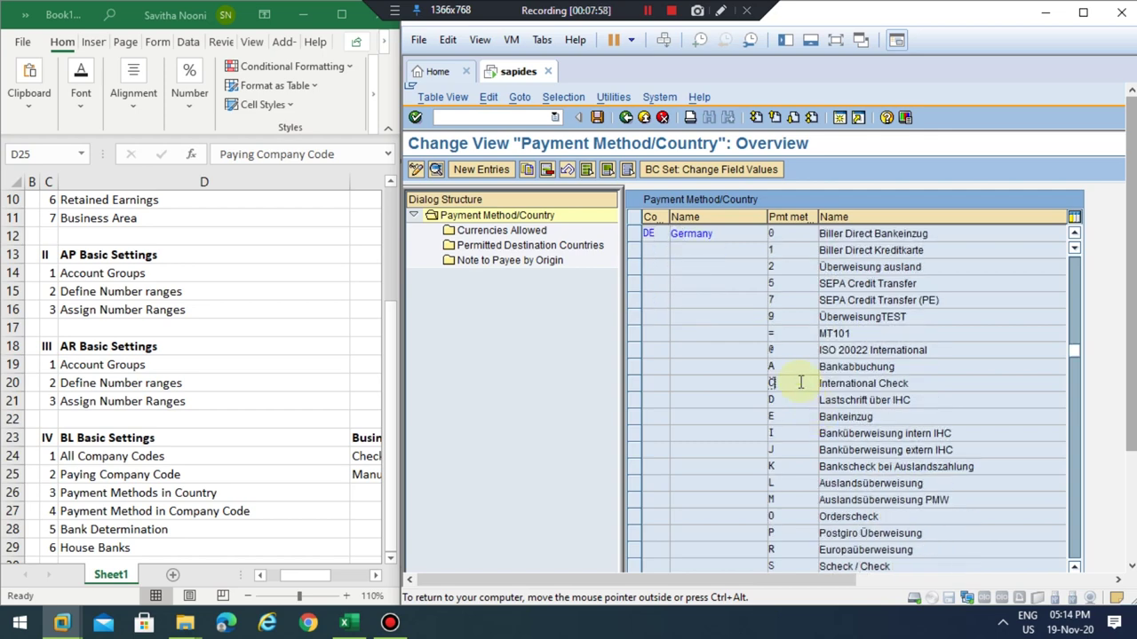
left_click(634, 387)
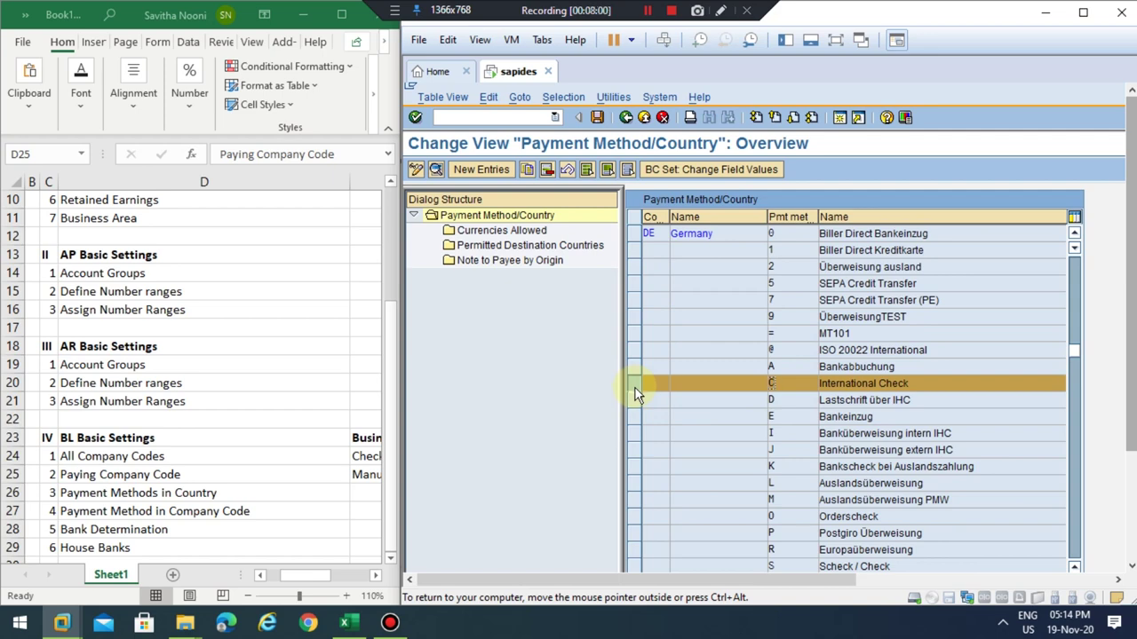
scroll(636, 394, "down", 2)
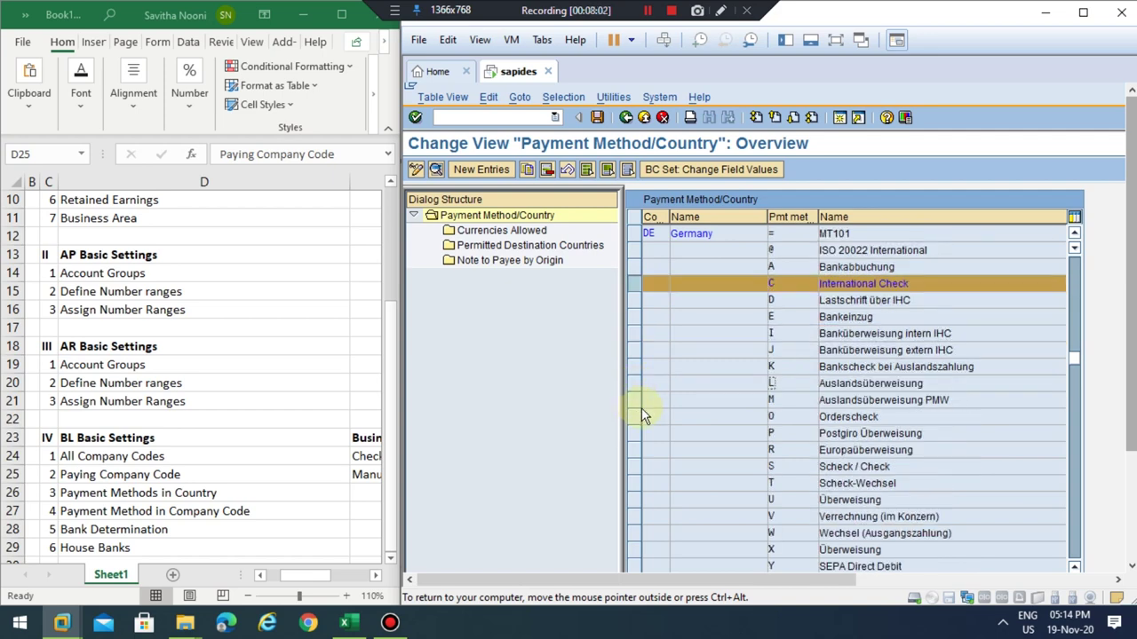
left_click(636, 416)
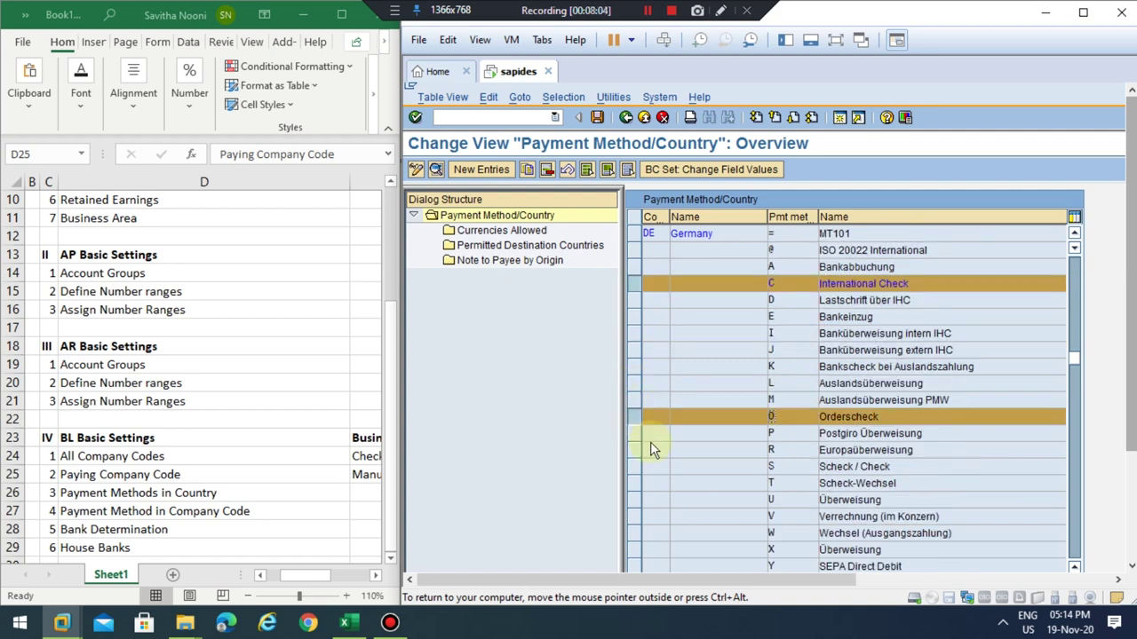
left_click(634, 468)
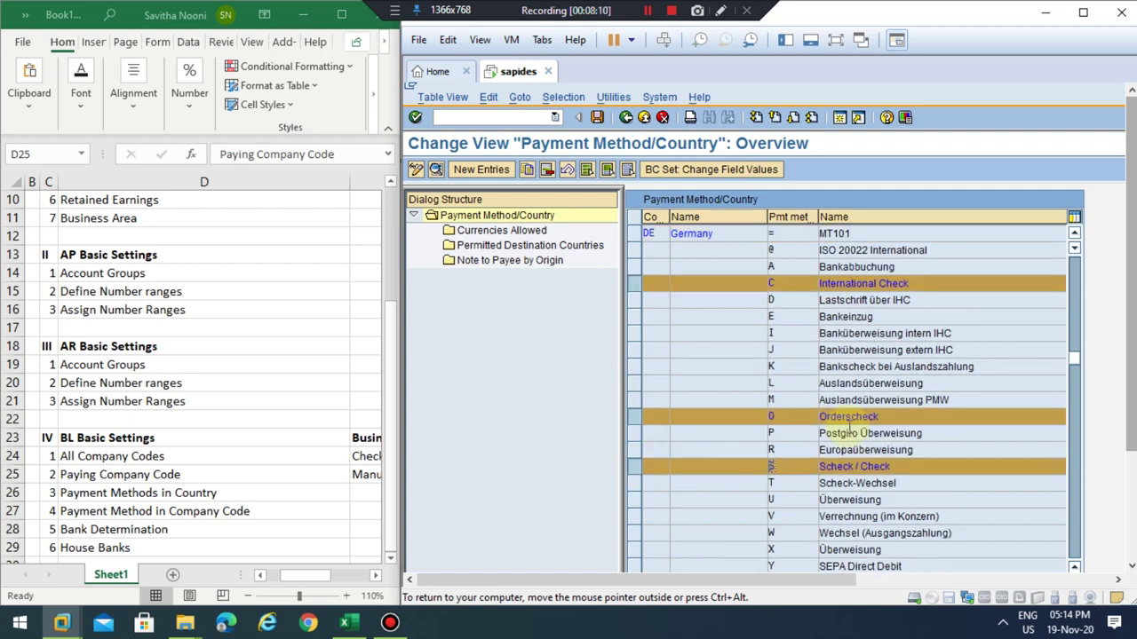
Deselect payment methods C and S, reselect S, and go back to the payment program overview.
left_click(634, 283)
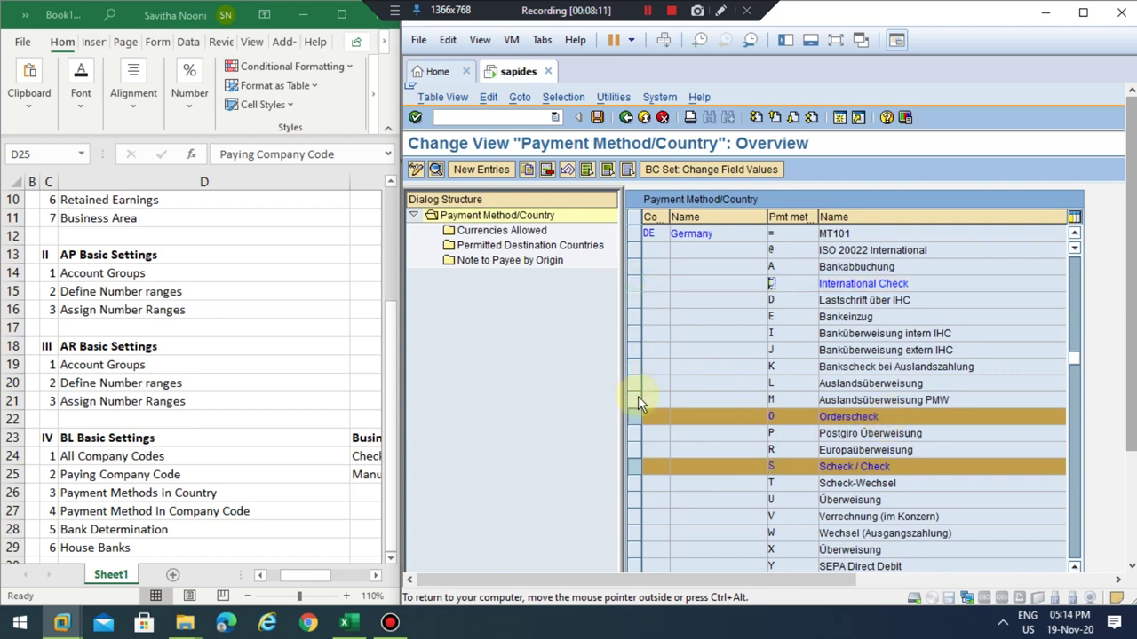
left_click(634, 466)
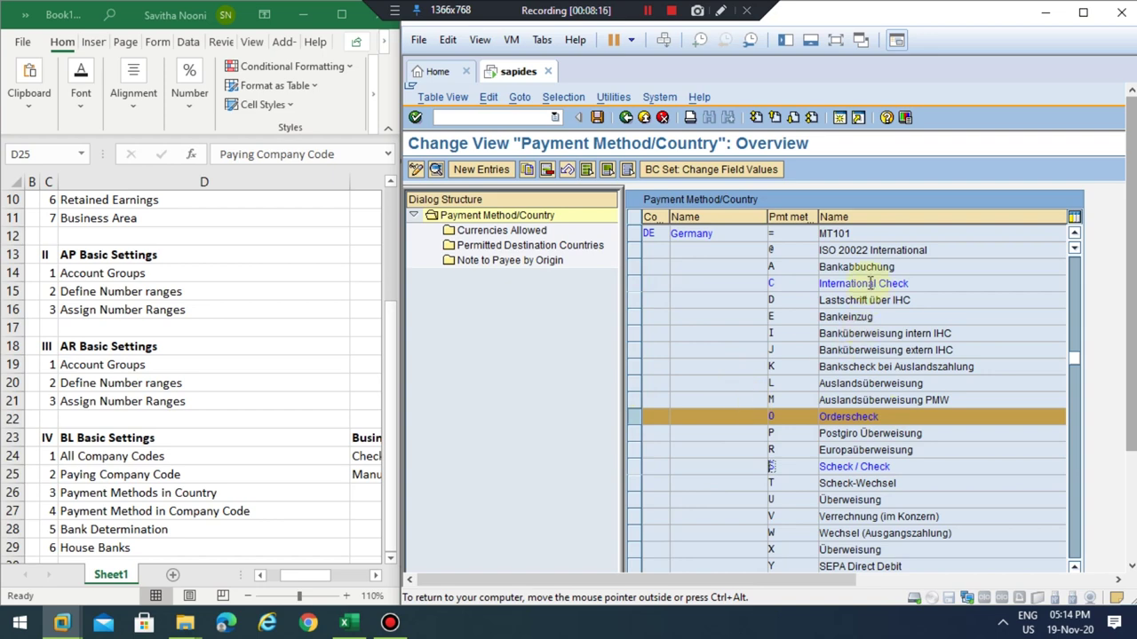
scroll(899, 432, "down", 1)
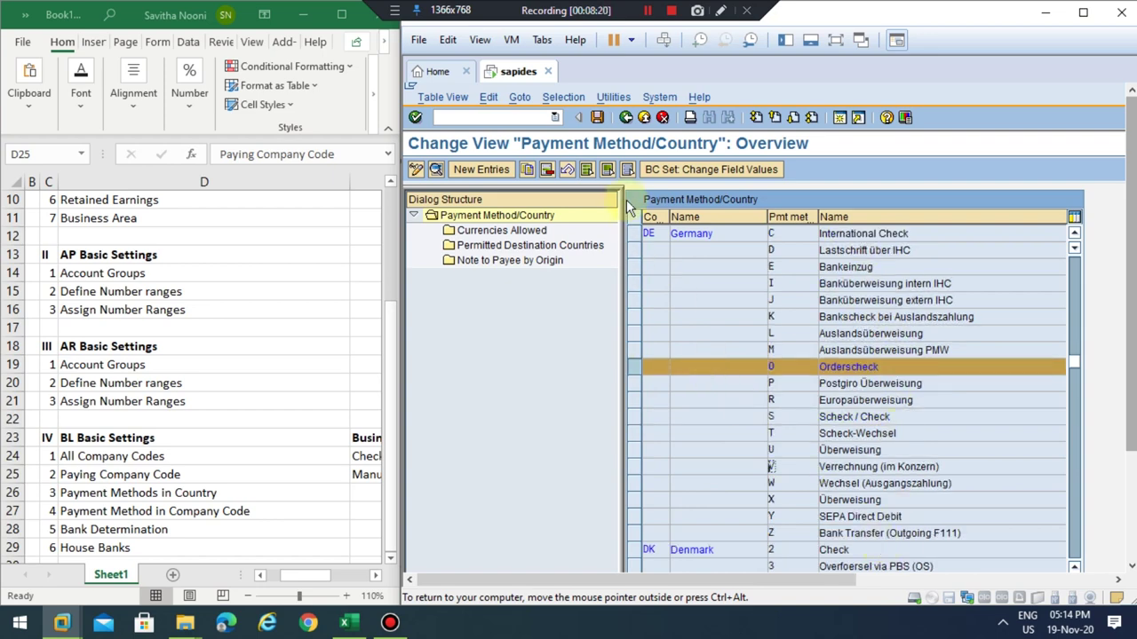
left_click(636, 414)
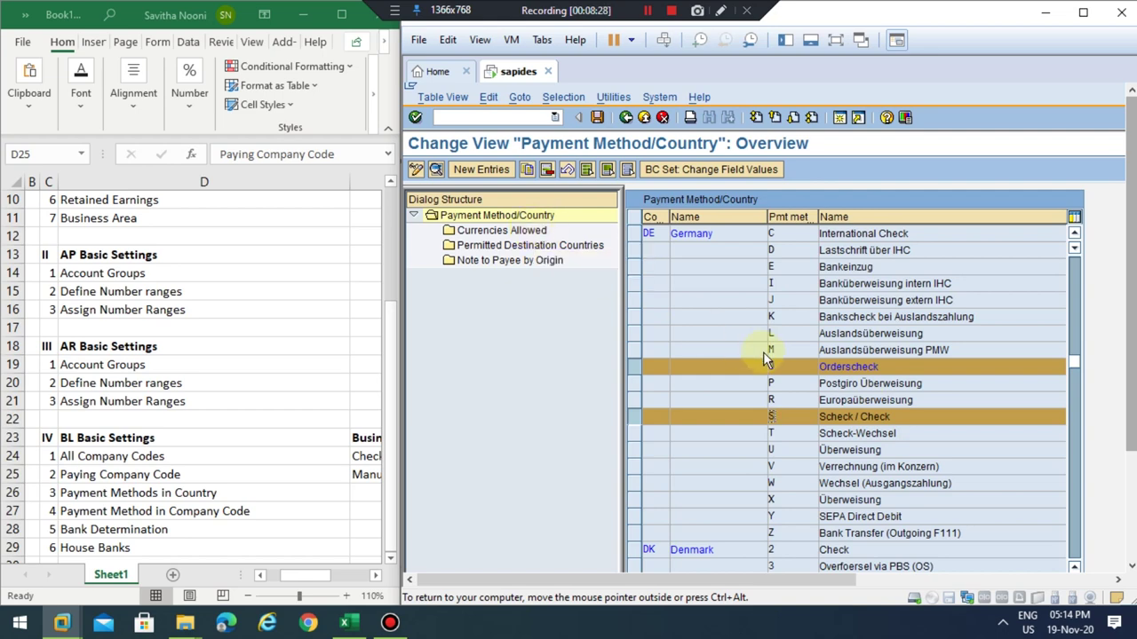
left_click(624, 118)
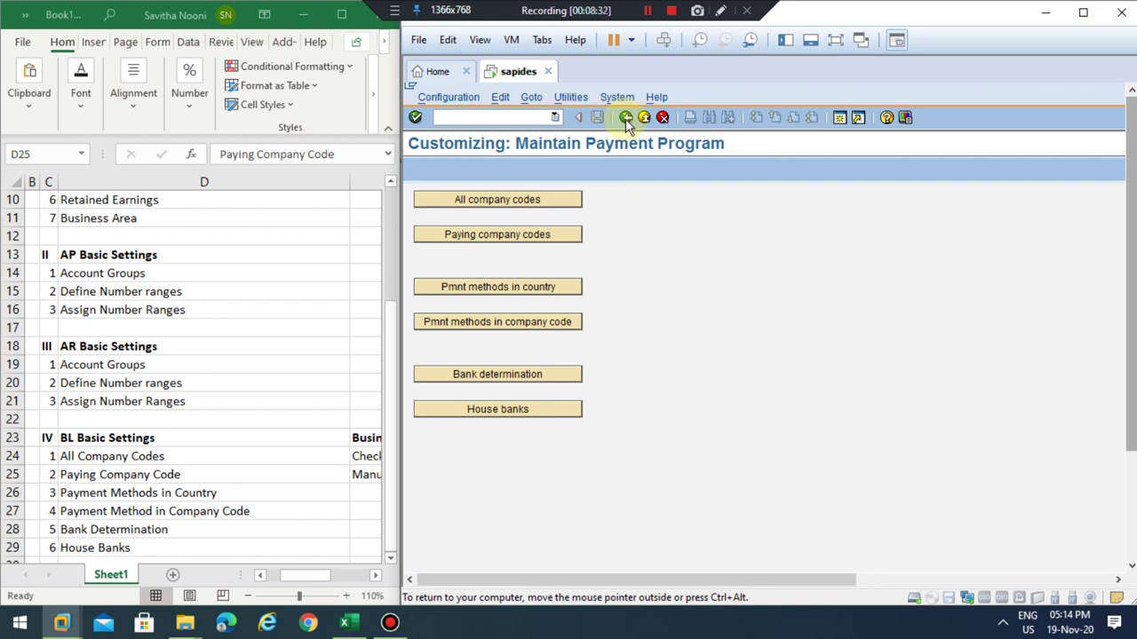
Reopen the payment methods in country, widen the Dialog Structure area, and open the details of Germany's method C, International Check.
left_click(512, 289)
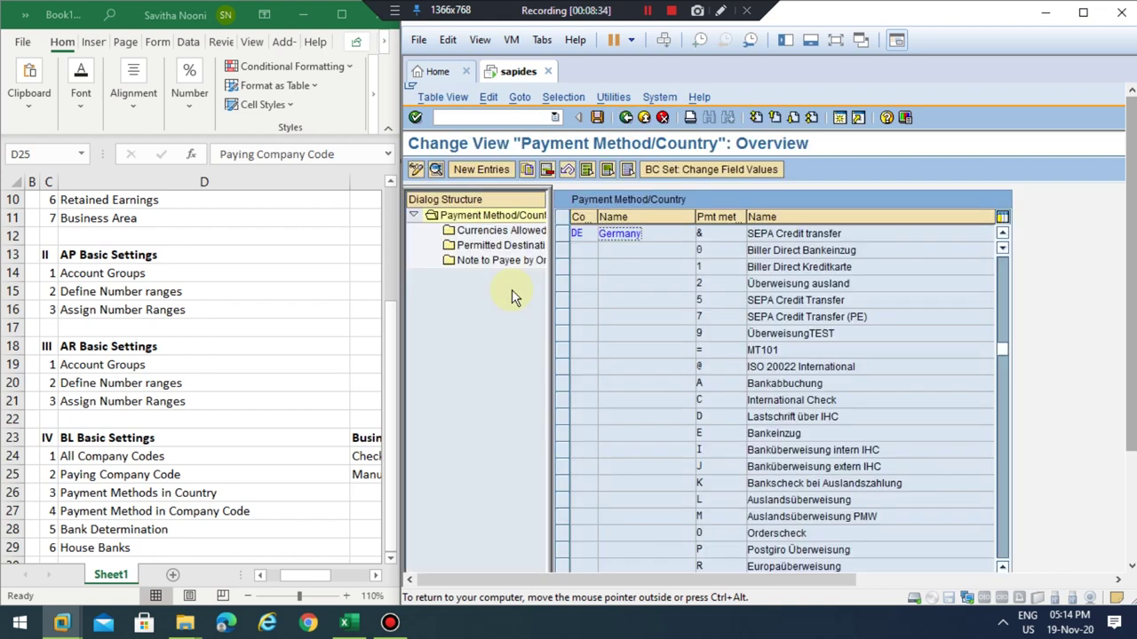
left_click(725, 405)
left_click(563, 404)
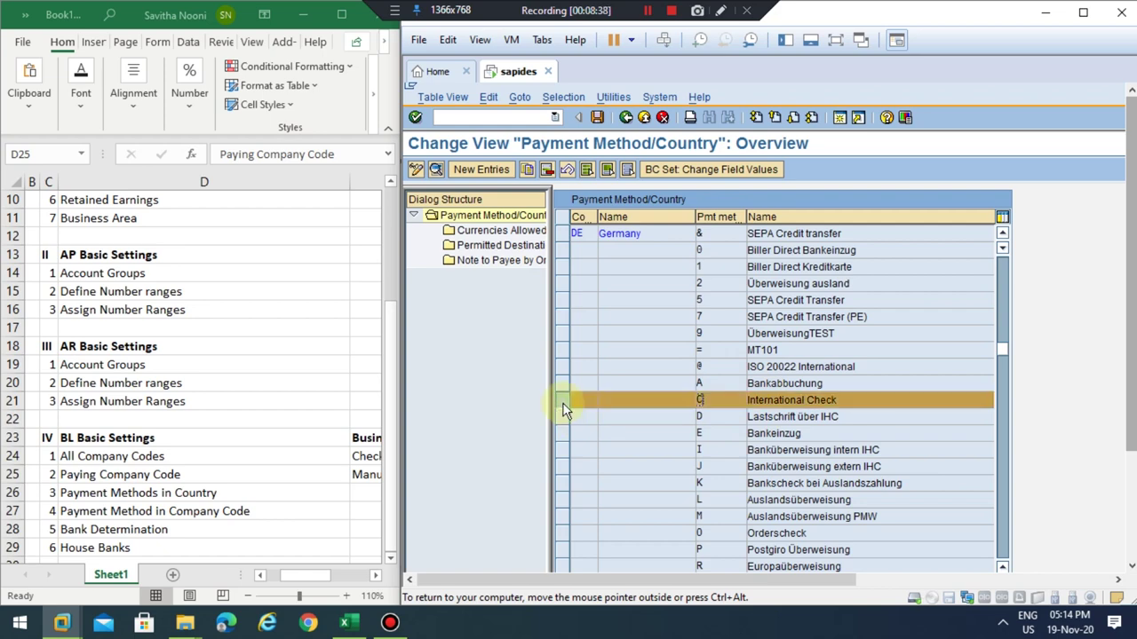
left_click_drag(604, 407, 608, 404)
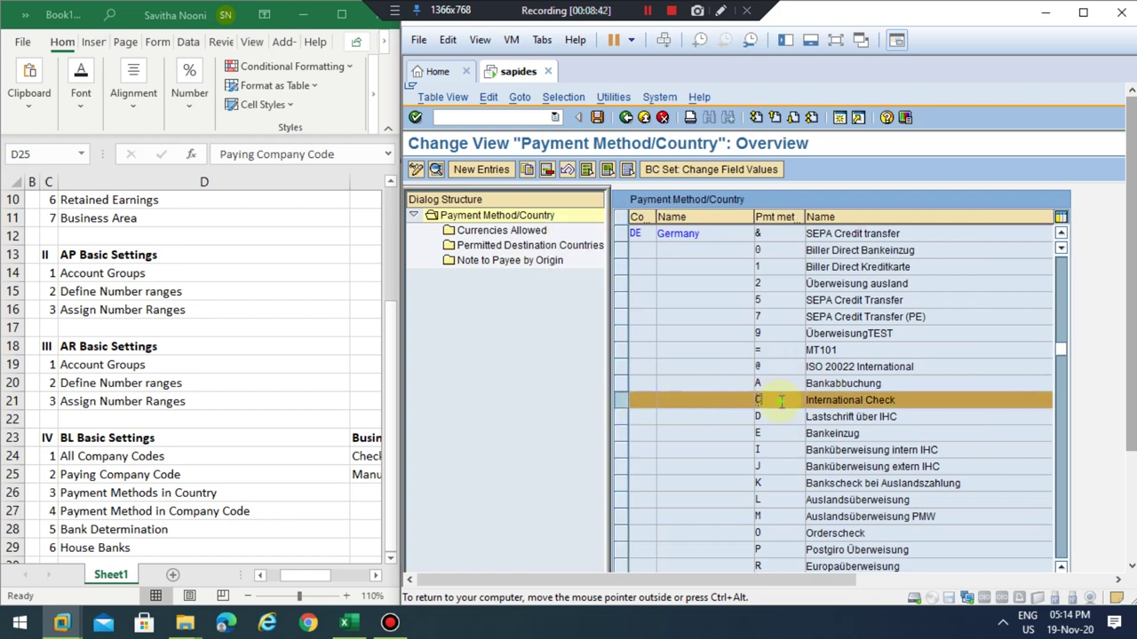
double_click(779, 400)
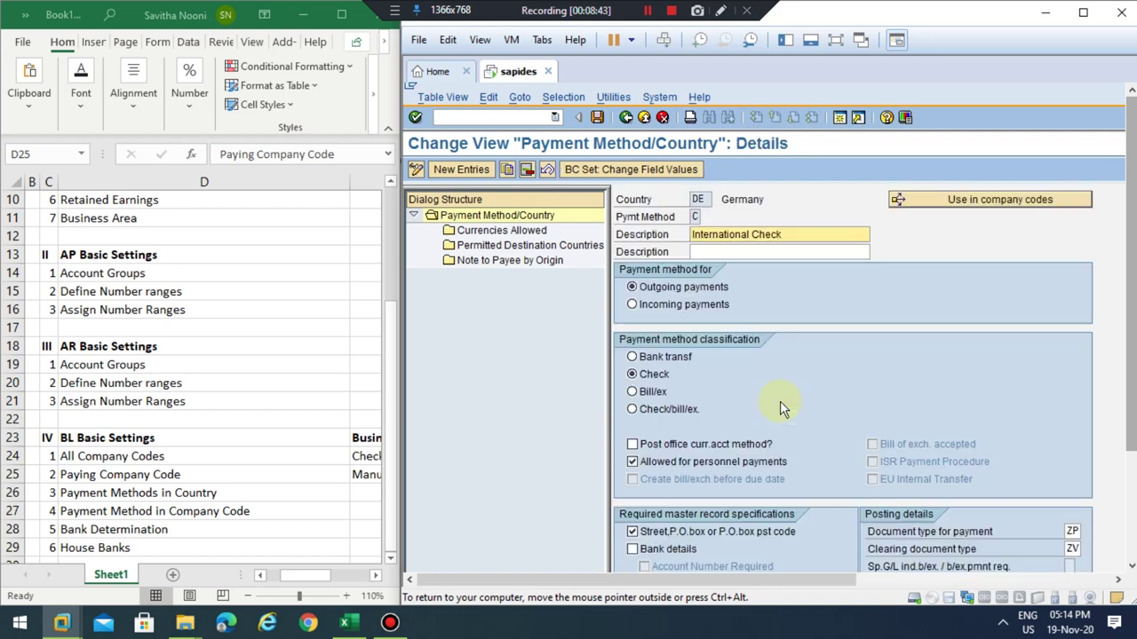
Examine the descriptions, payment direction, classification and required master record specifications of payment method C.
left_click(753, 236)
left_click(723, 253)
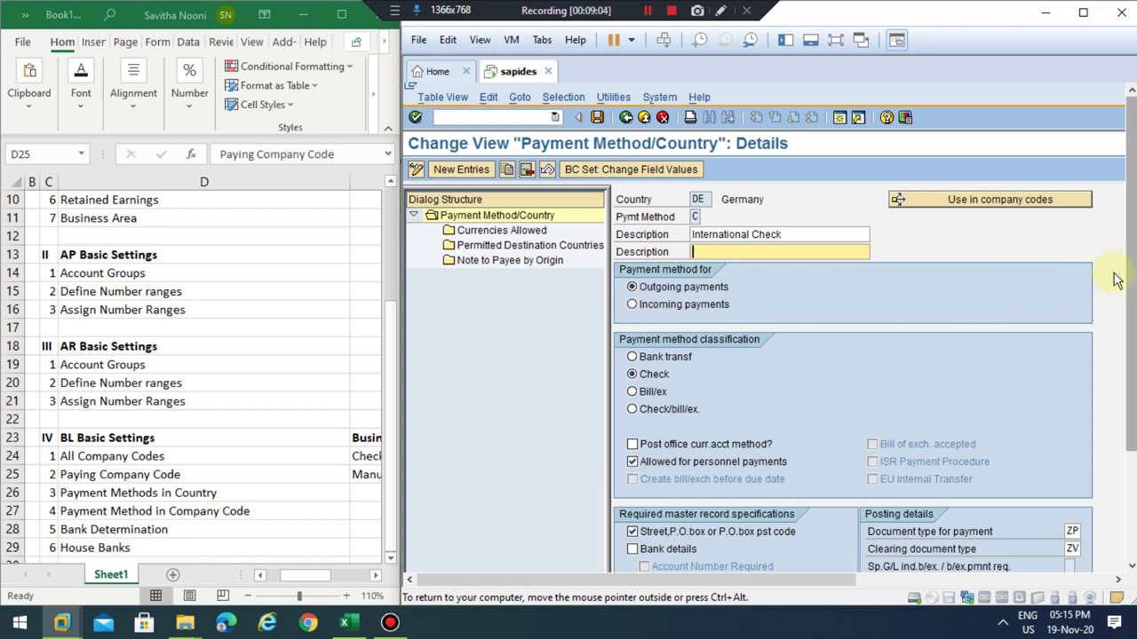
scroll(1130, 284, "down", 3)
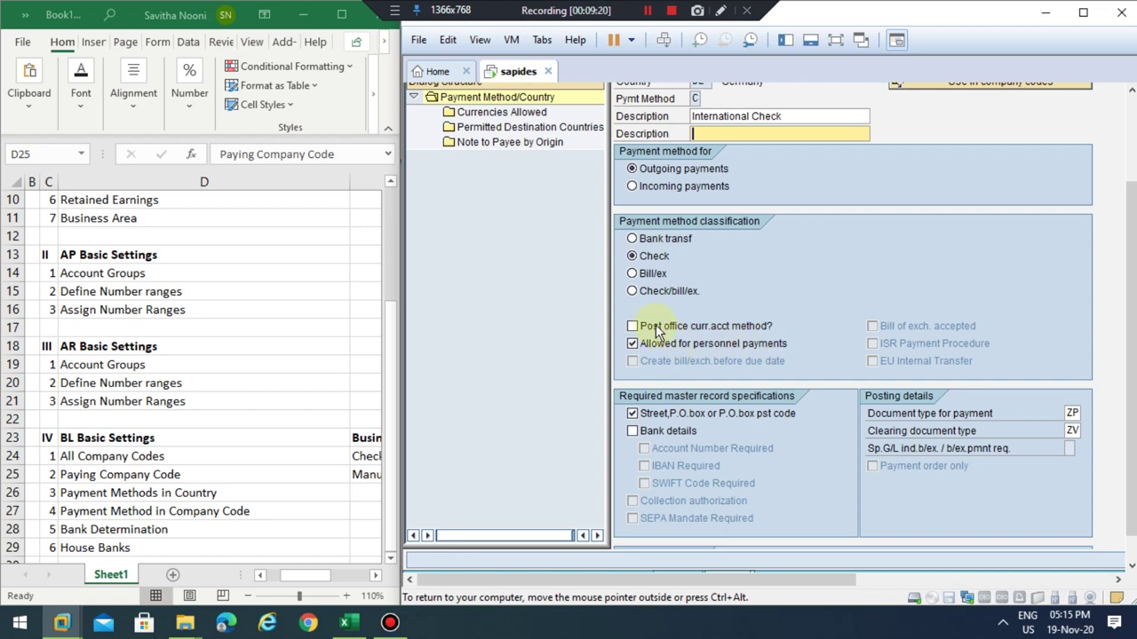
left_click(633, 414)
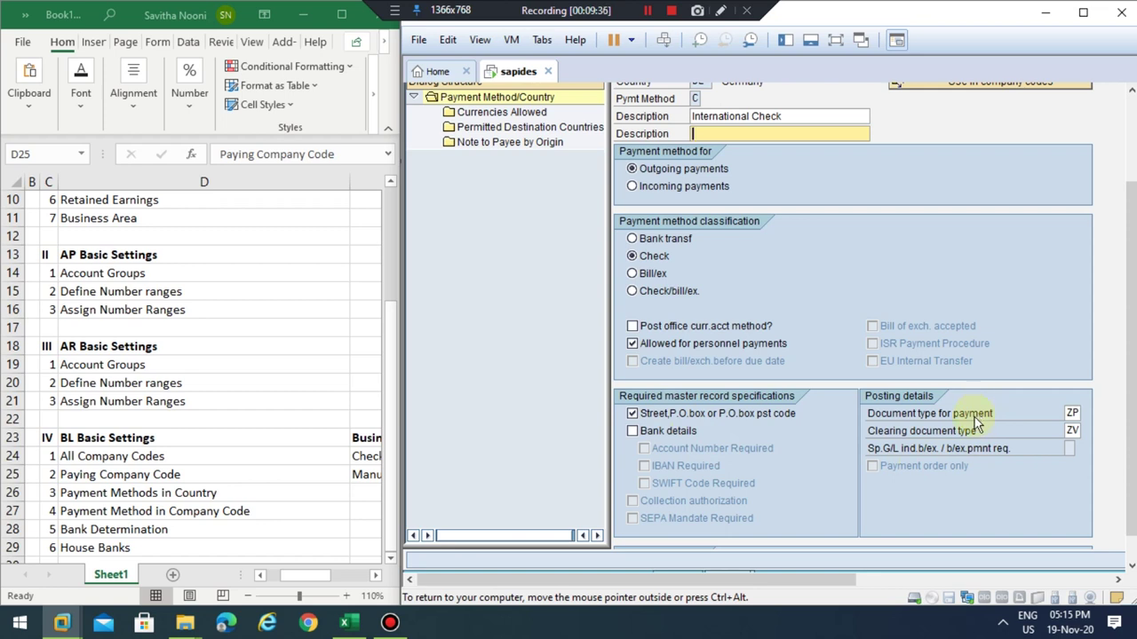
Try Bank details as a required master record specification for payment method C, and clear it again.
left_click(632, 431)
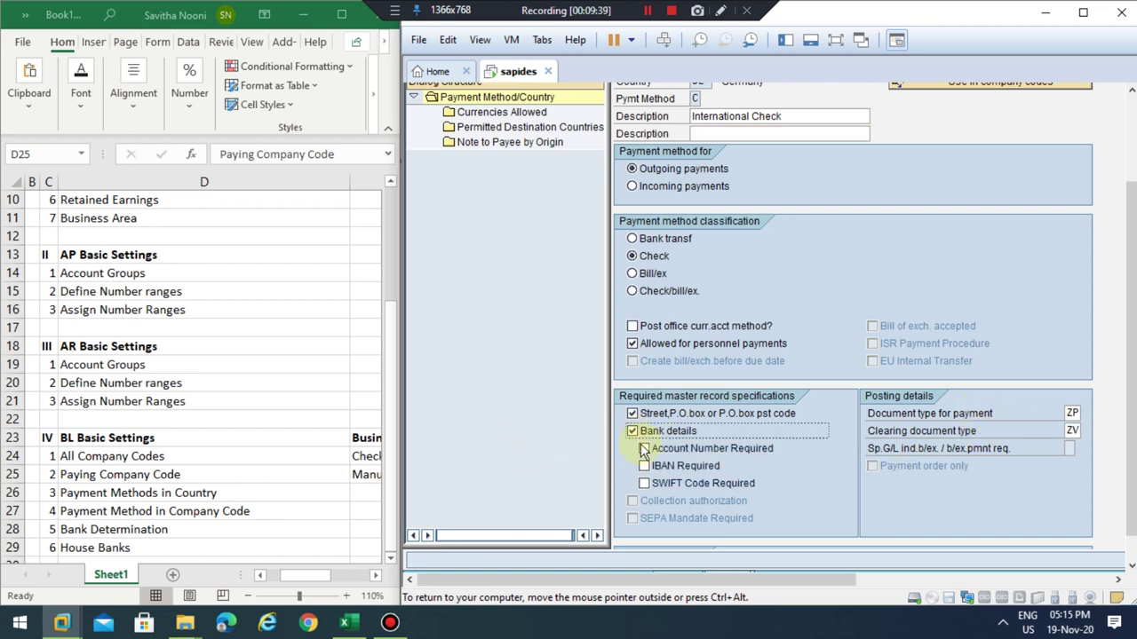
left_click(644, 450)
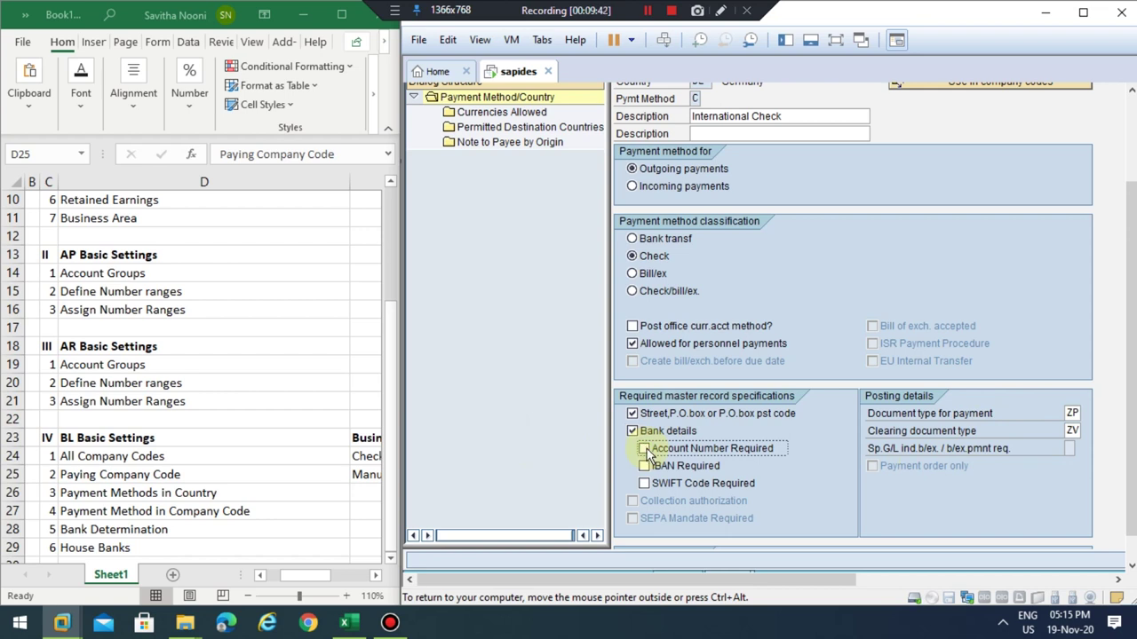
left_click(633, 432)
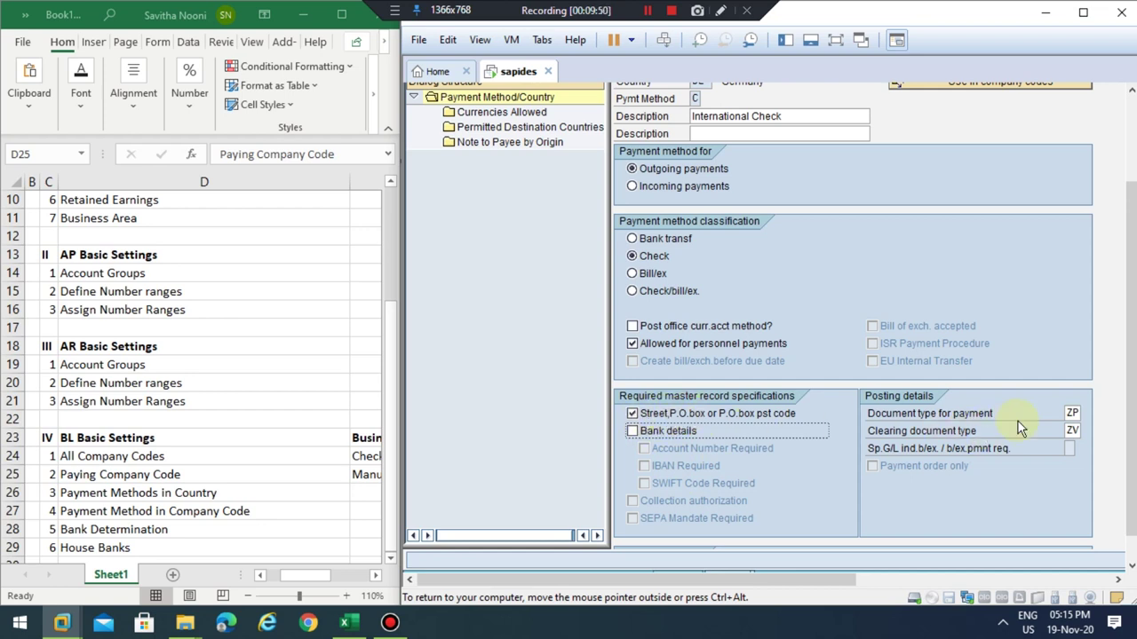
Examine the posting document types and payment medium program of method C, and return to the list of payment methods.
left_click(1085, 413)
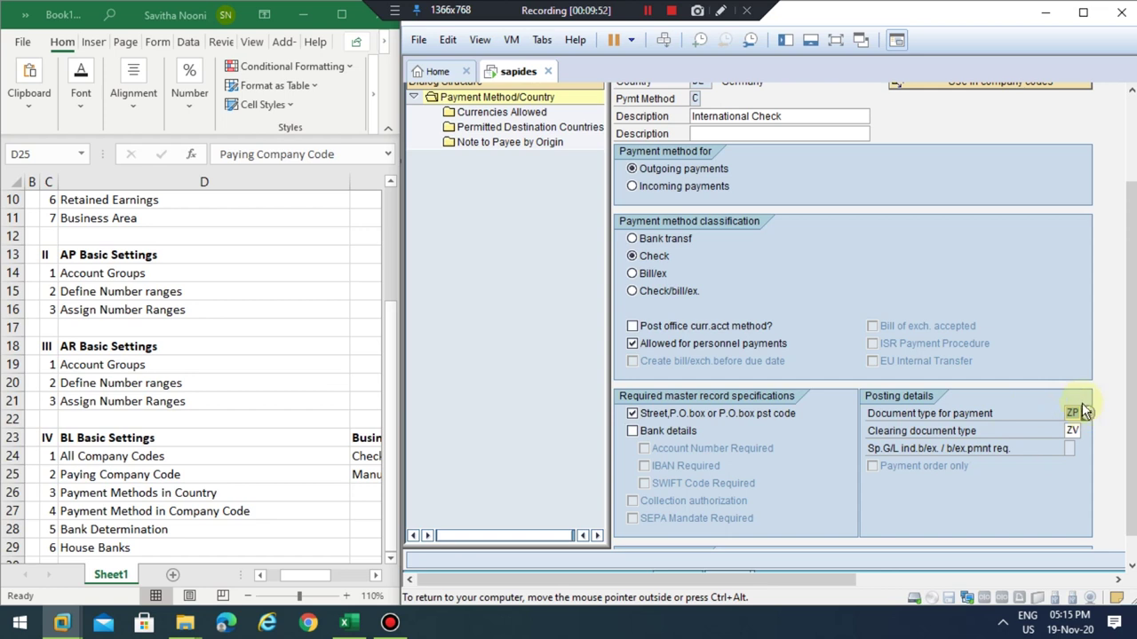
scroll(1079, 404, "down", 3)
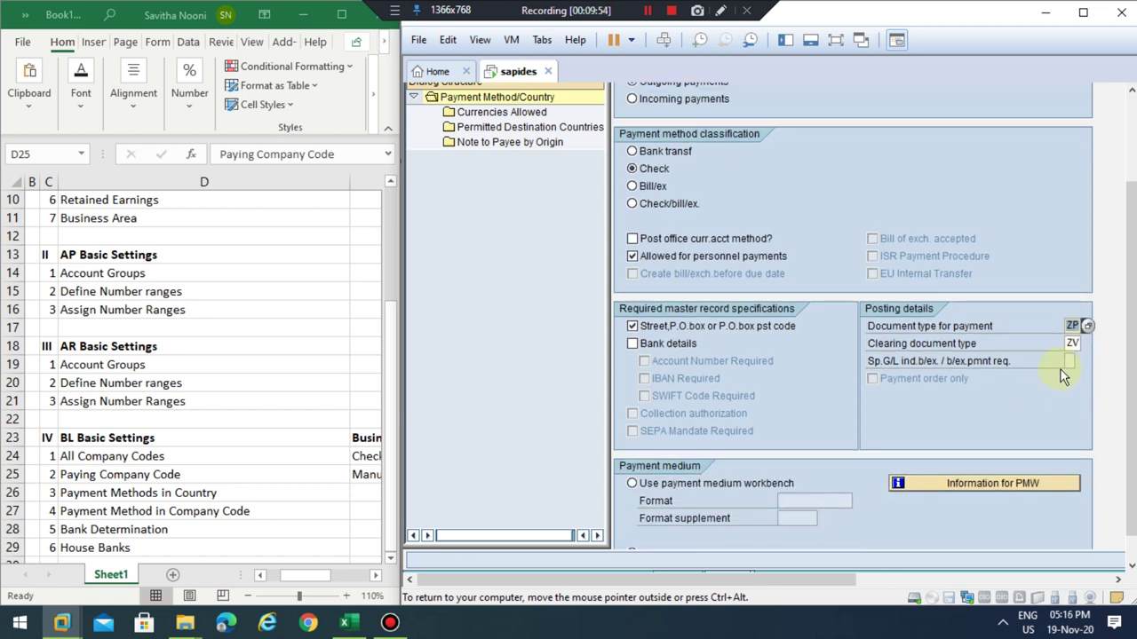
left_click(1071, 343)
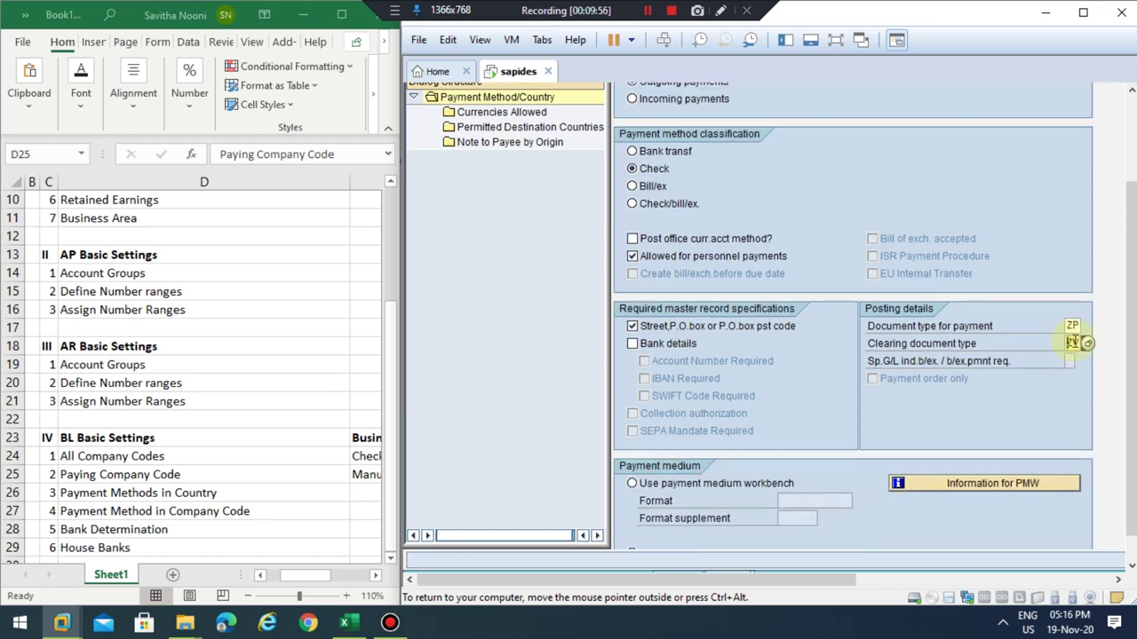
scroll(728, 421, "down", 2)
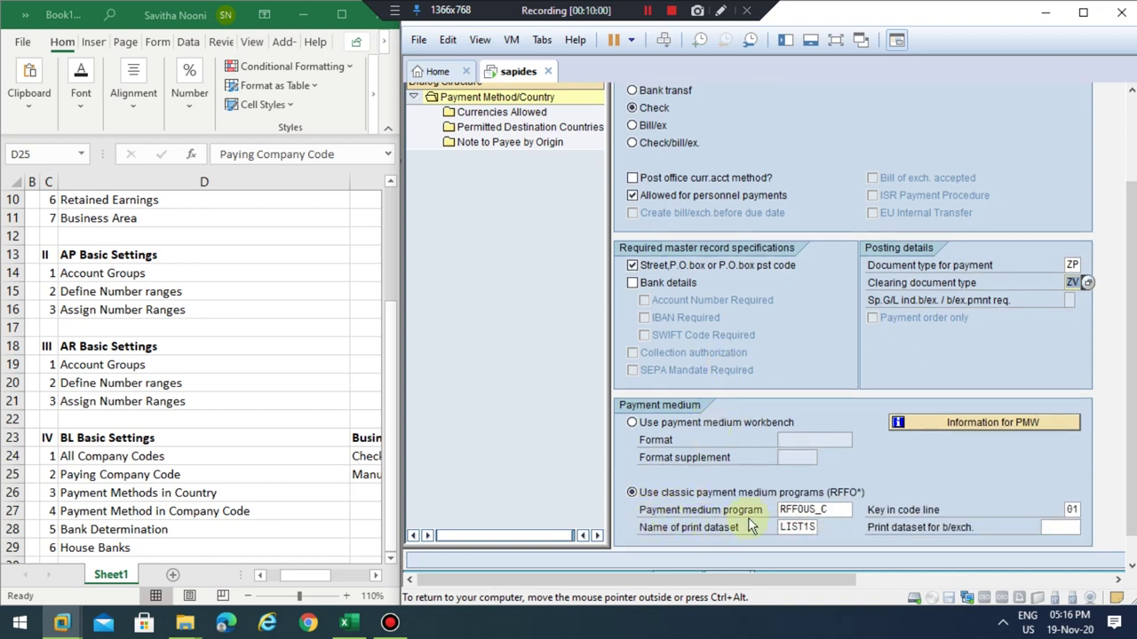
left_click(818, 510)
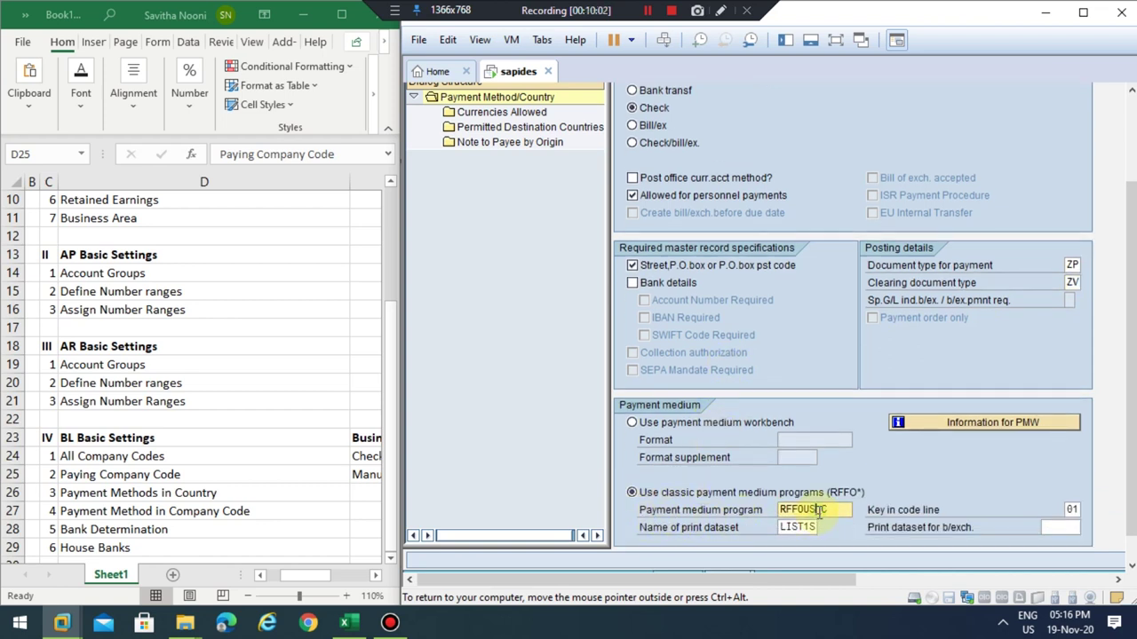
left_click_drag(838, 509, 749, 522)
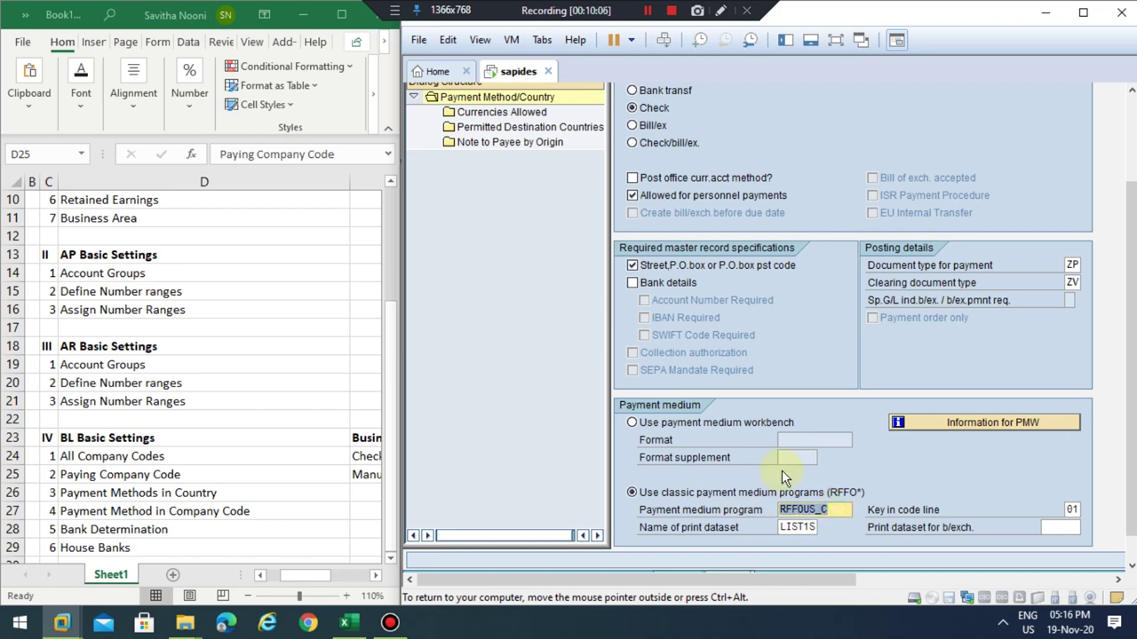
left_click(1132, 132)
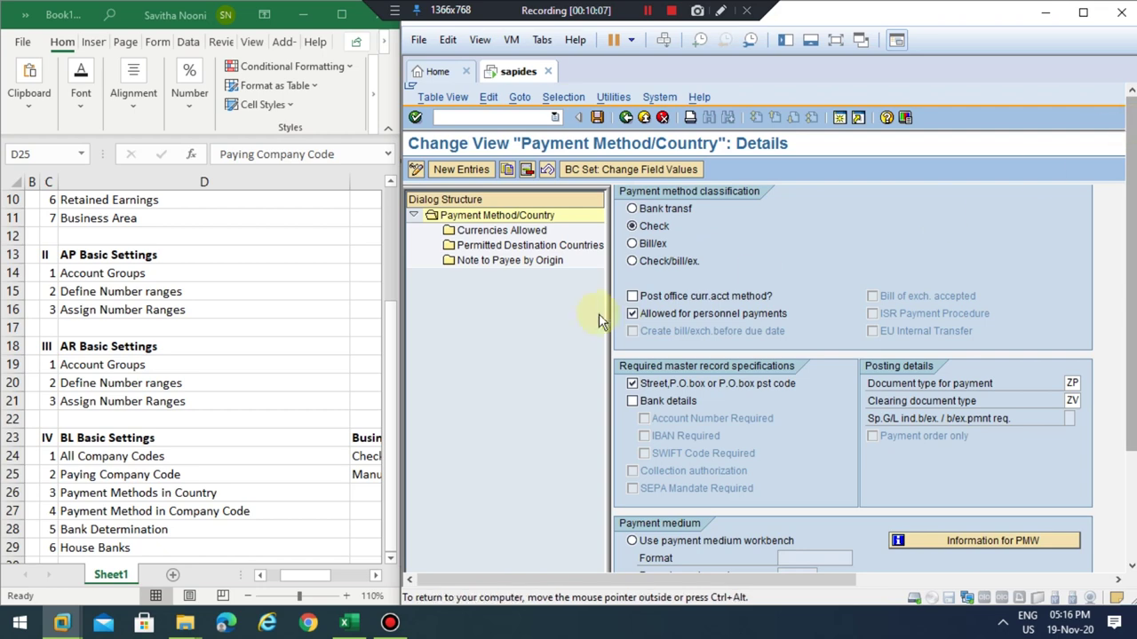
scroll(603, 332, "up", 3)
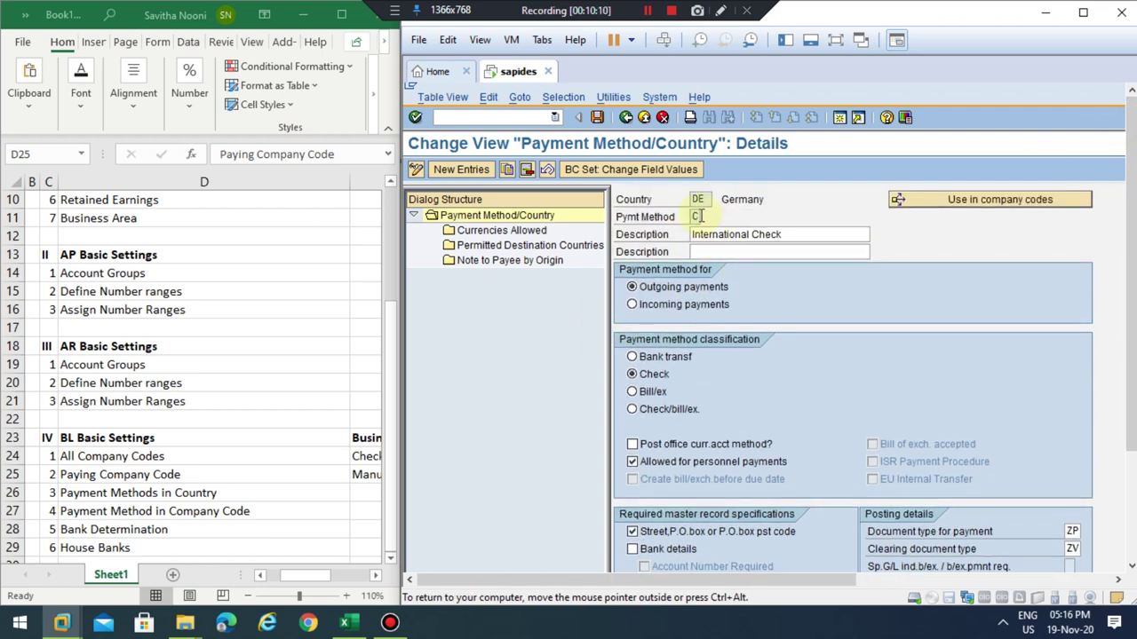
left_click(625, 117)
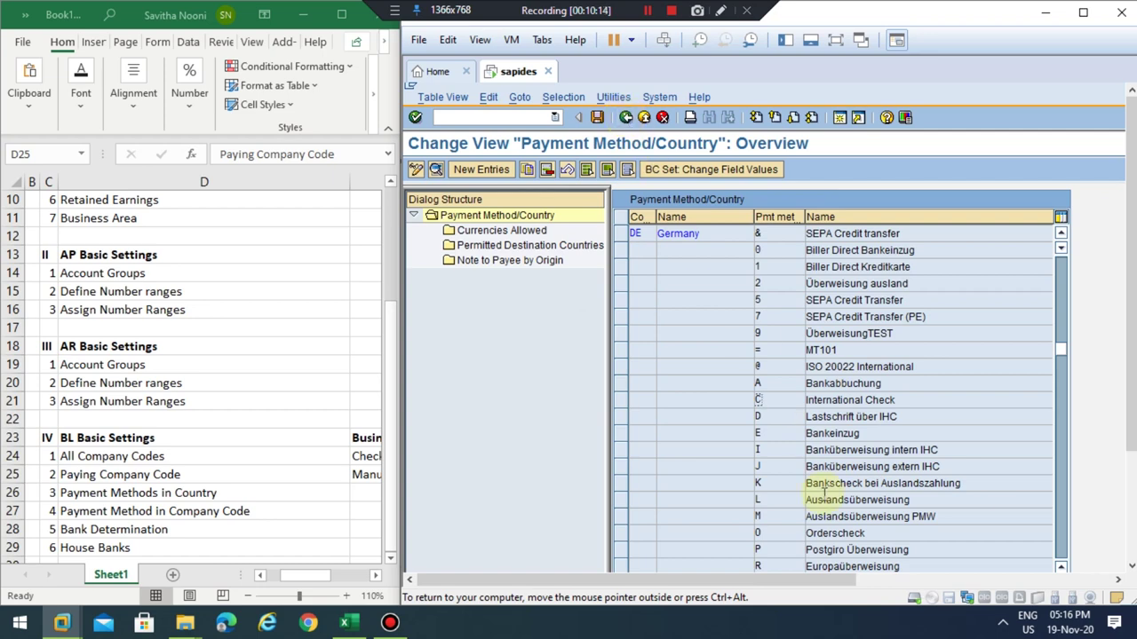
Examine the classification, posting details and payment medium program of Germany's method O, Orderscheck, and return to the list of payment methods.
double_click(779, 527)
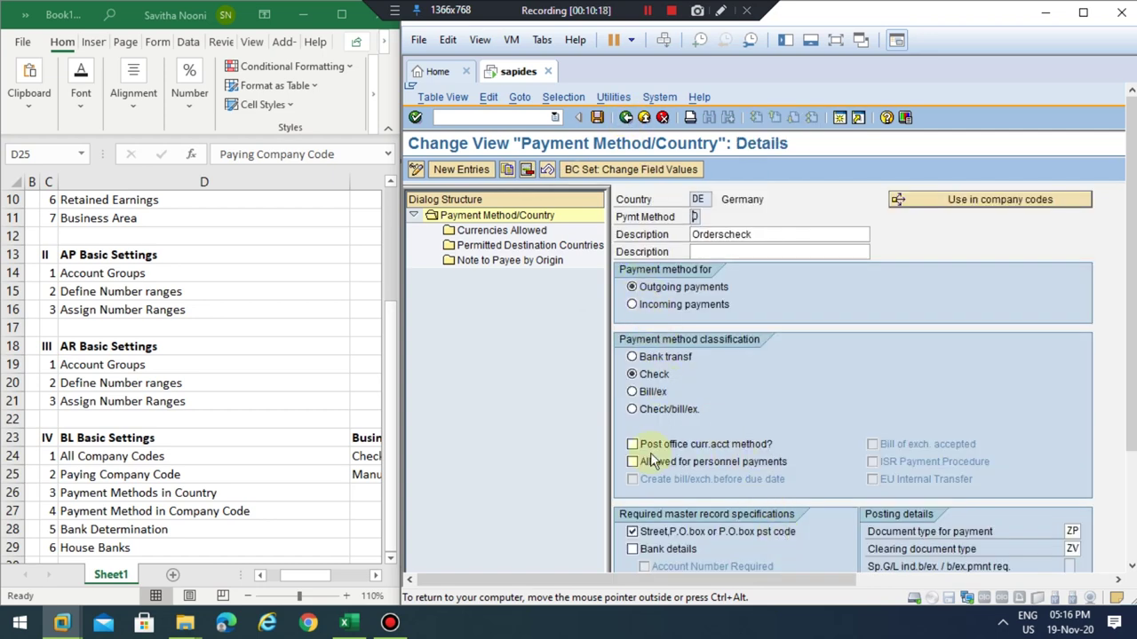
scroll(651, 470, "down", 3)
scroll(651, 469, "down", 1)
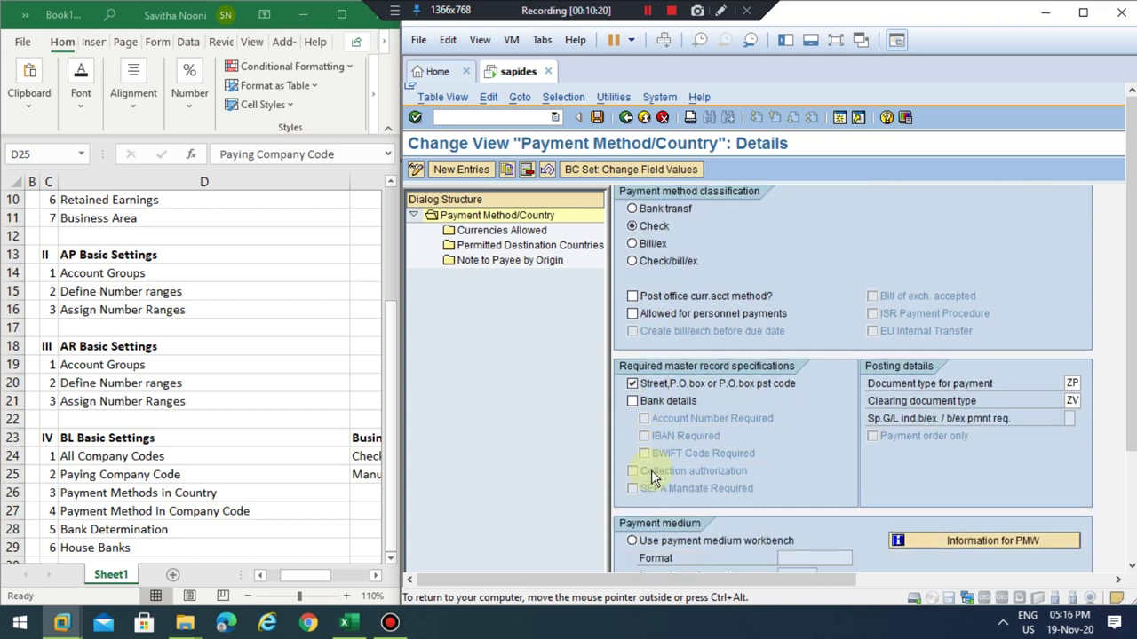
left_click_drag(1133, 390, 1133, 499)
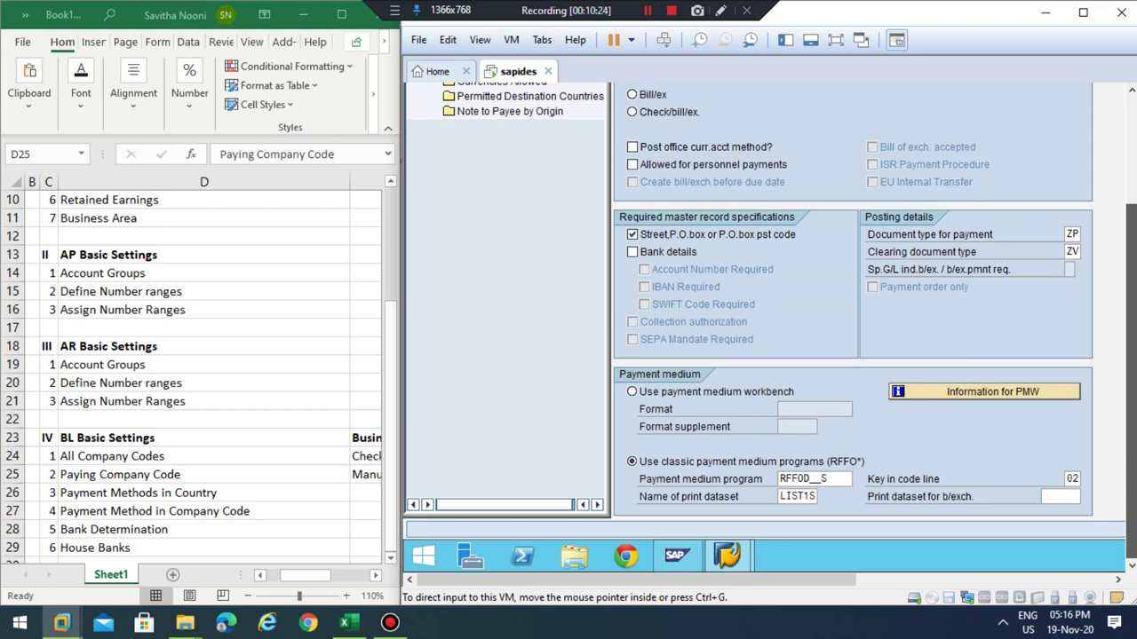
left_click(830, 480)
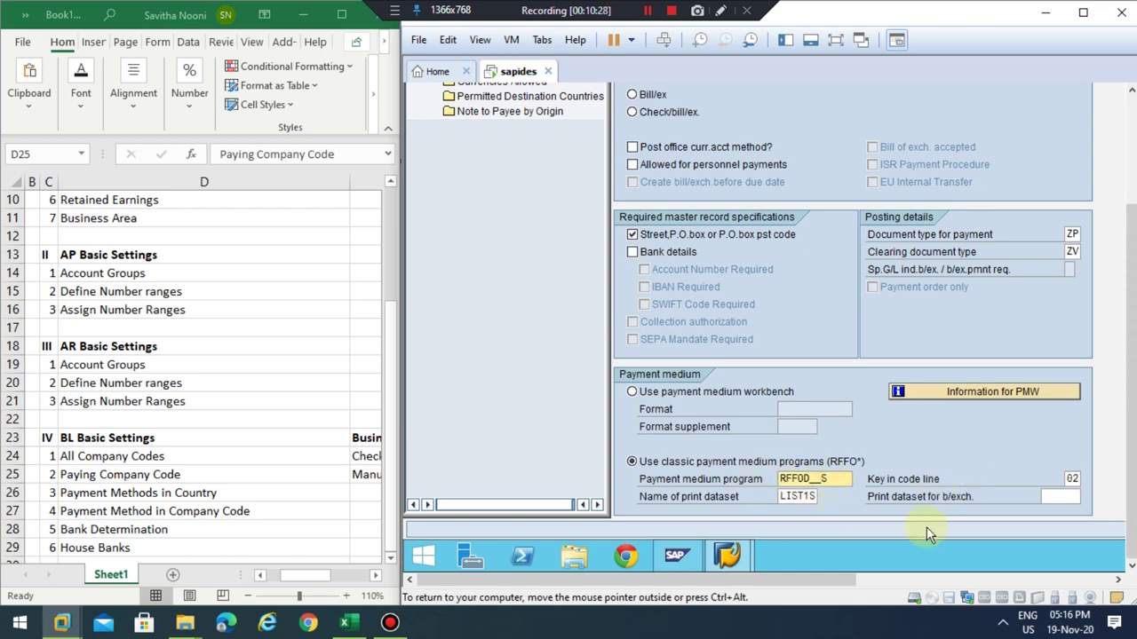
left_click_drag(1128, 383, 1133, 300)
scroll(966, 397, "up", 2)
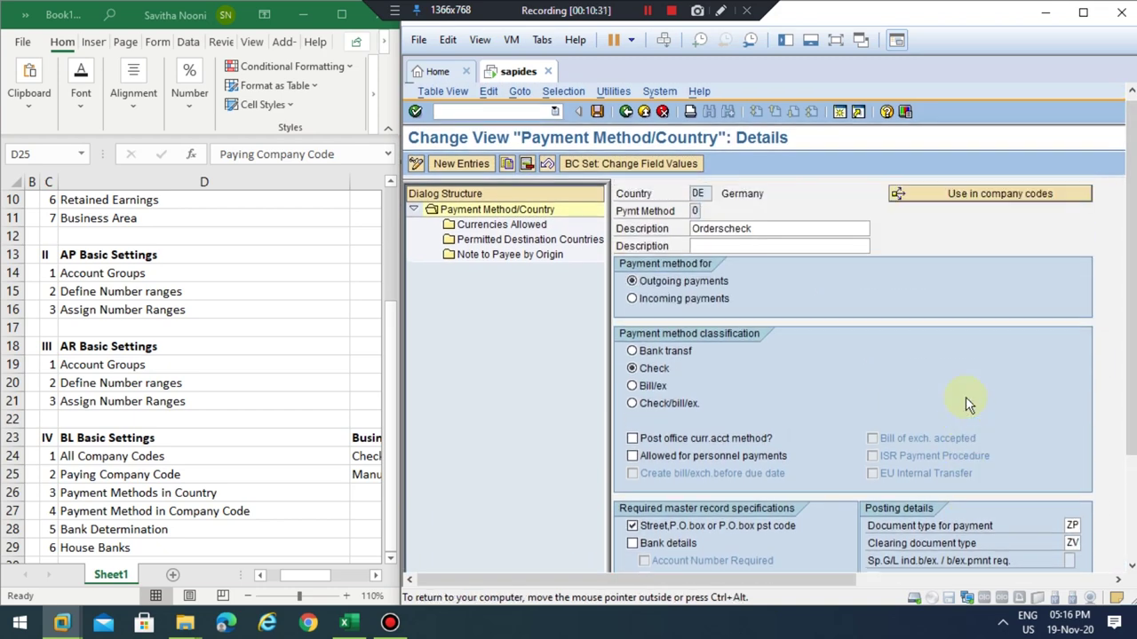
left_click(624, 112)
Review the allowed currencies and permitted destination countries of Germany's payment method C, International Check.
left_click(774, 397)
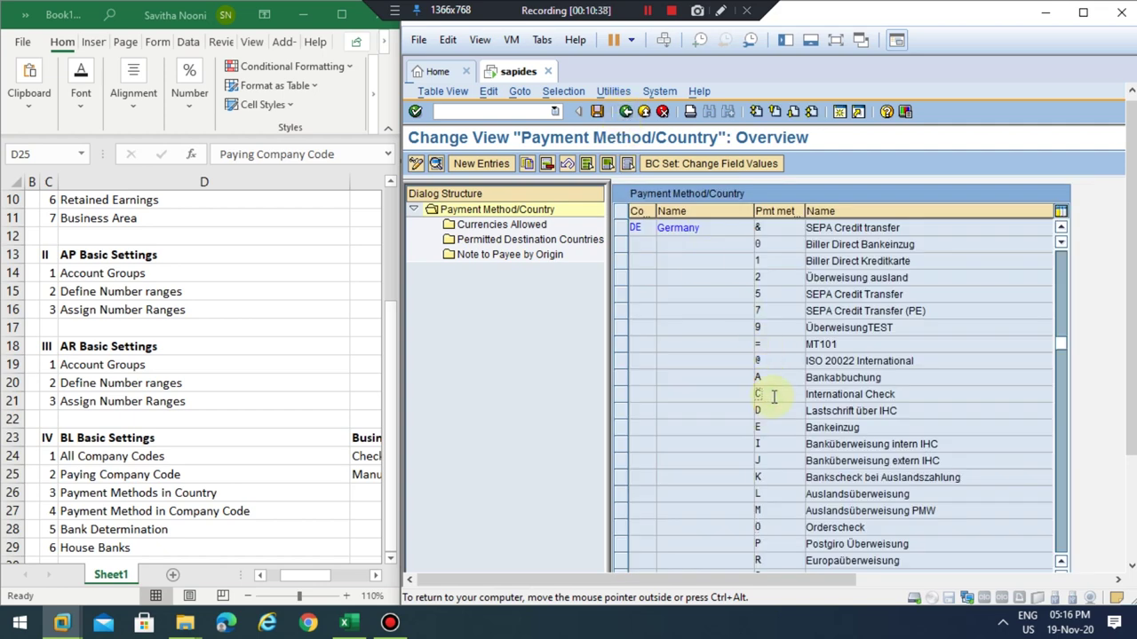
left_click(619, 396)
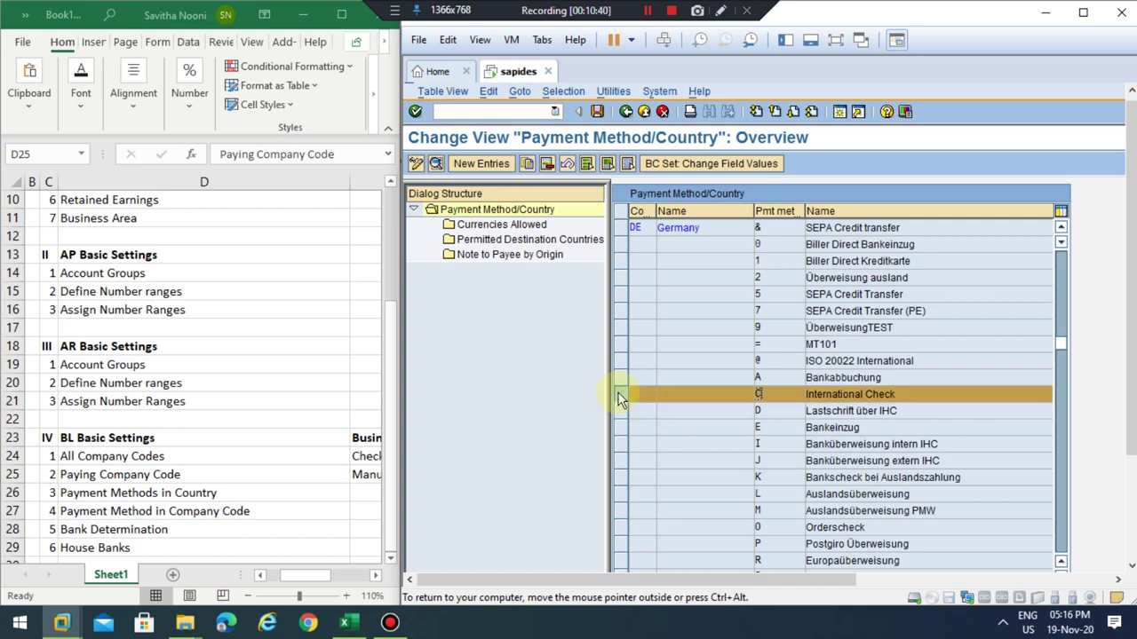
left_click(482, 227)
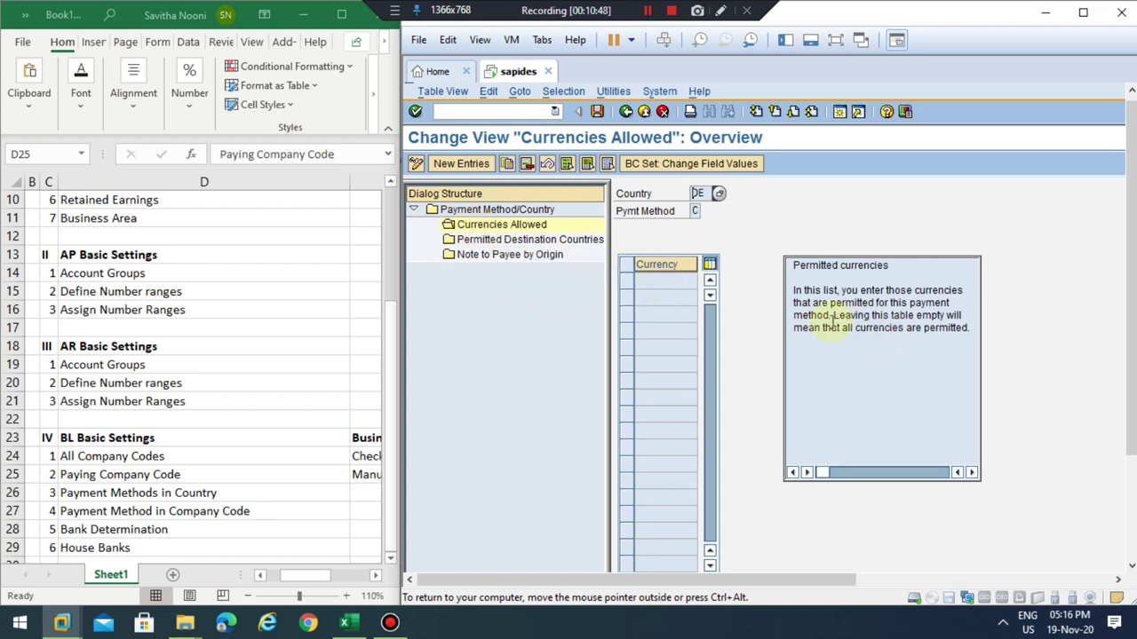
left_click(488, 241)
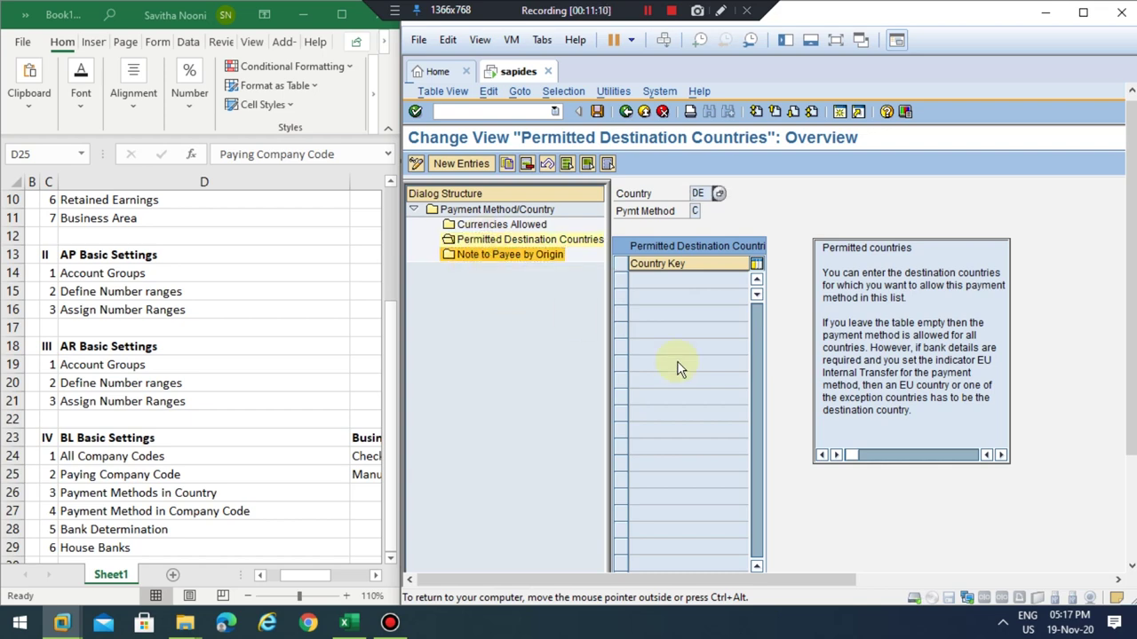
scroll(1130, 355, "down", 3)
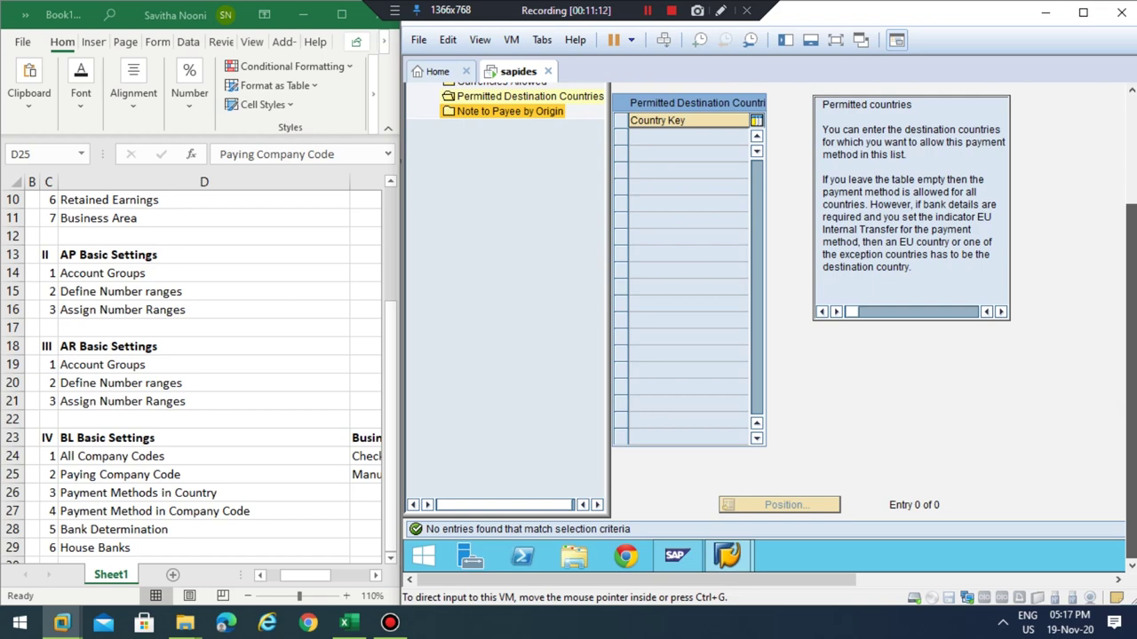
scroll(1130, 355, "up", 3)
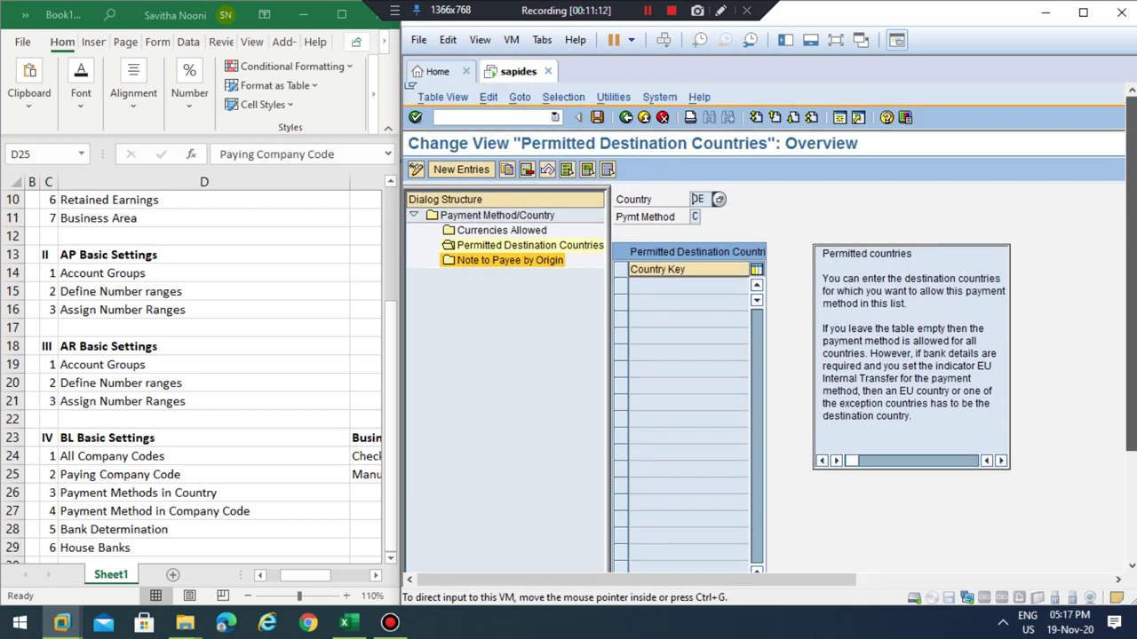
Leave the payment methods in country without saving changes and open the payment methods in company code.
left_click(626, 119)
left_click(626, 118)
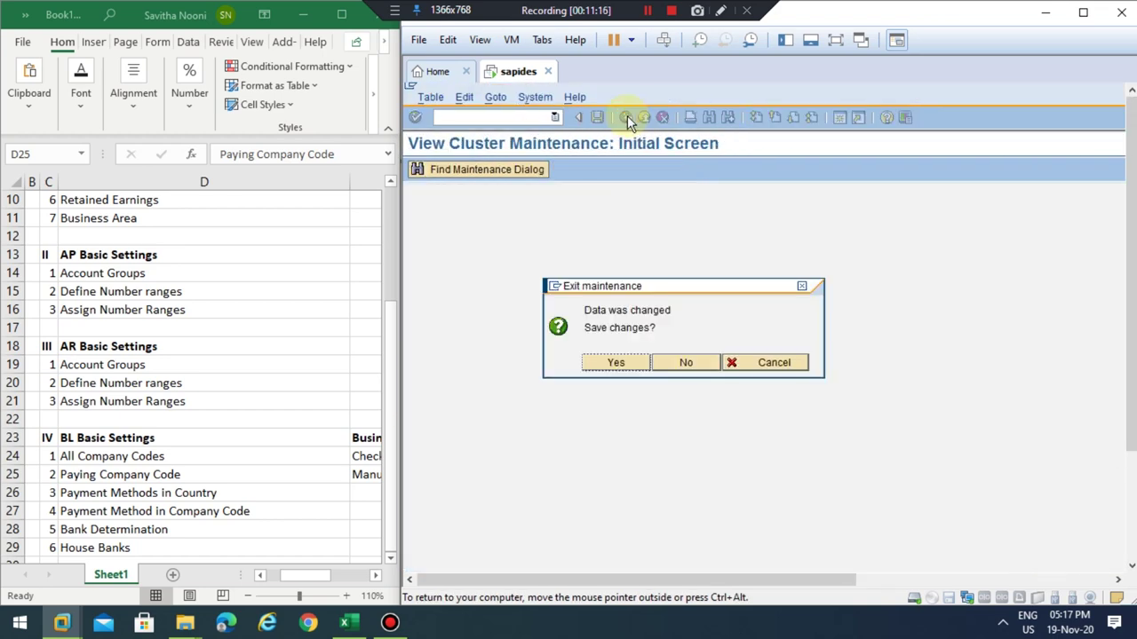
left_click(684, 364)
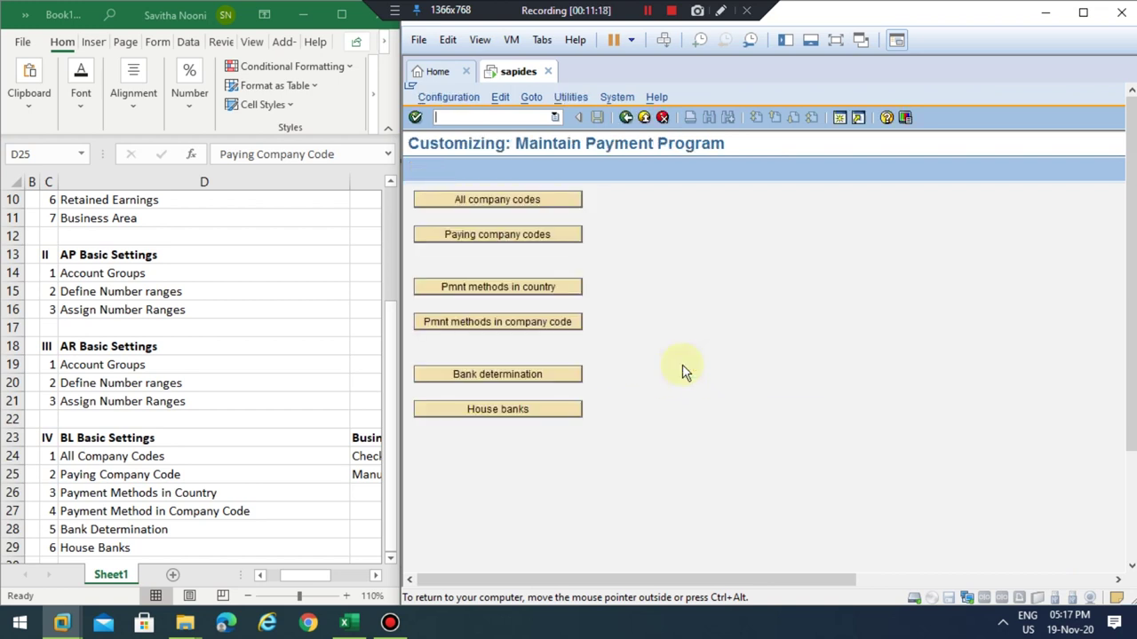
left_click(491, 325)
Switch to the Excel checklist and select the Payment Method in Company Code entry in D27.
left_click(94, 480)
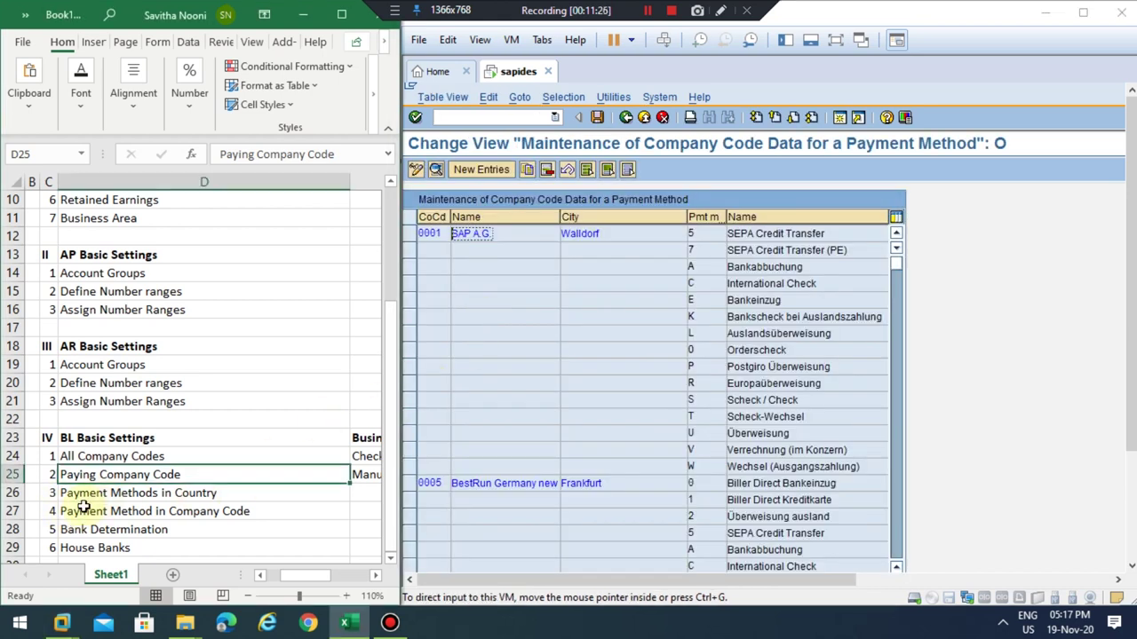
left_click(116, 495)
left_click(128, 514)
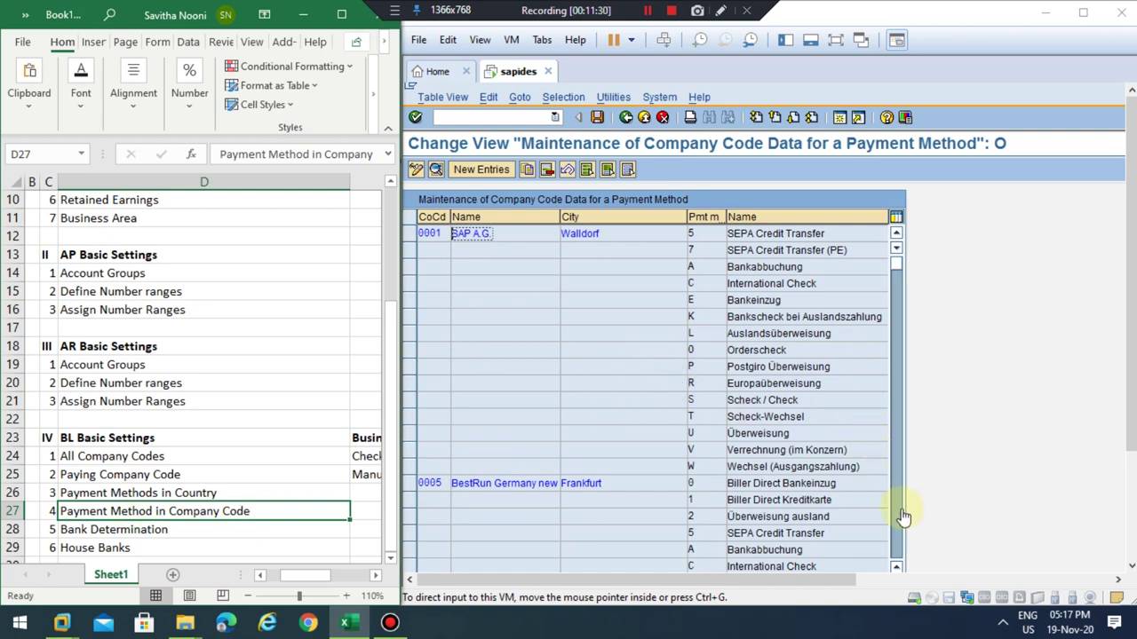
Copy company code TR02's International Check entry, method C, to paying company code TR03 and expand its form data.
scroll(899, 519, "down", 10)
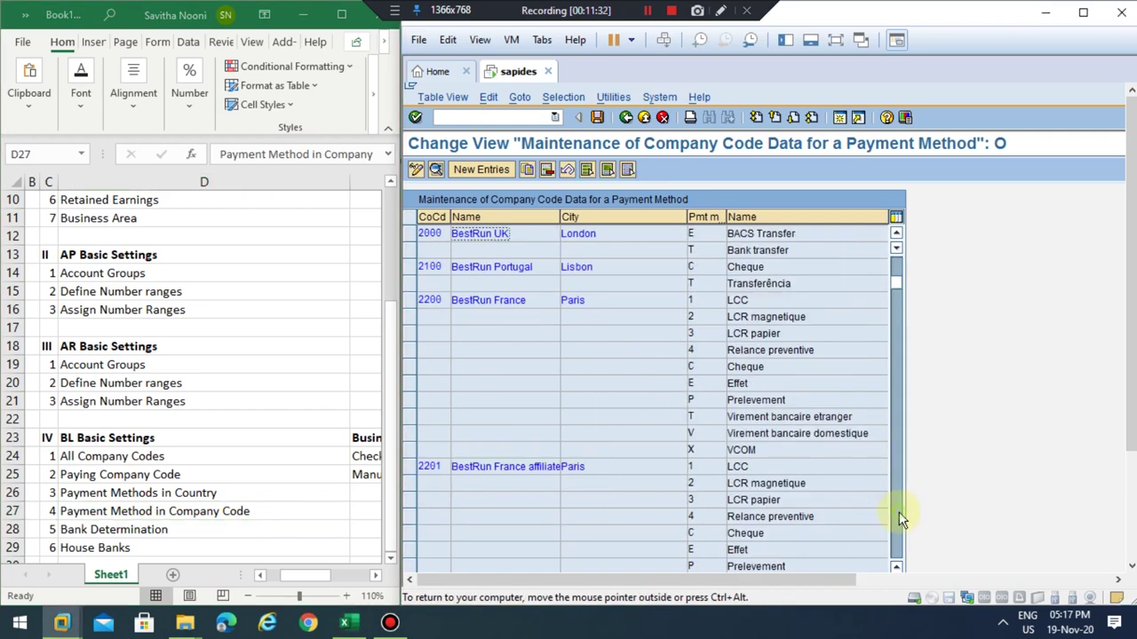
scroll(899, 520, "down", 10)
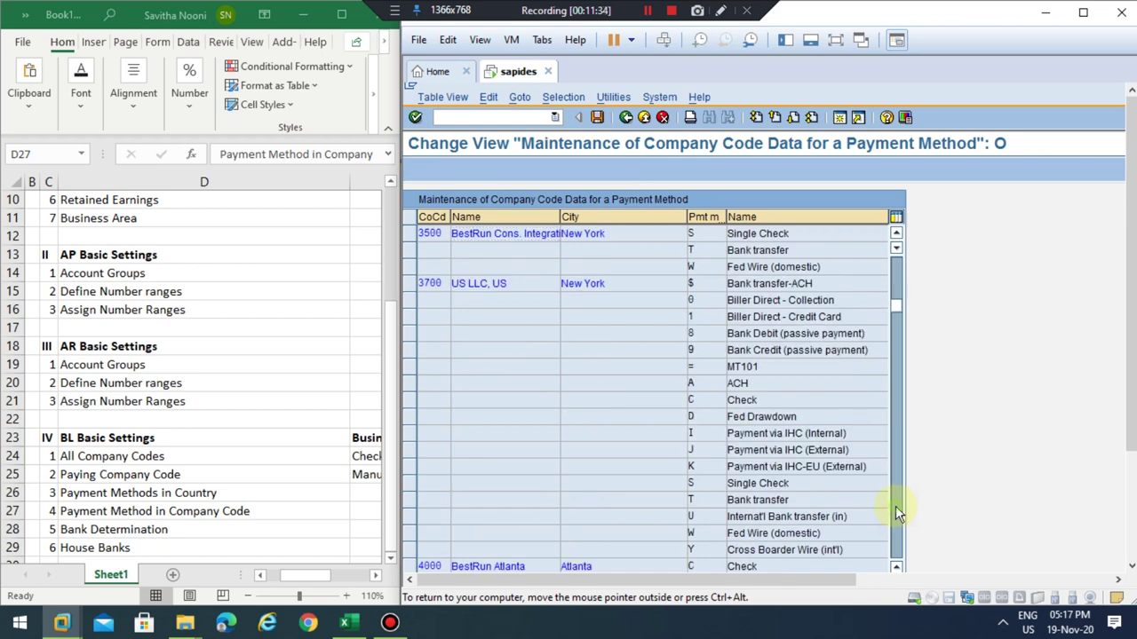
scroll(895, 506, "down", 5)
left_click_drag(896, 312, 896, 540)
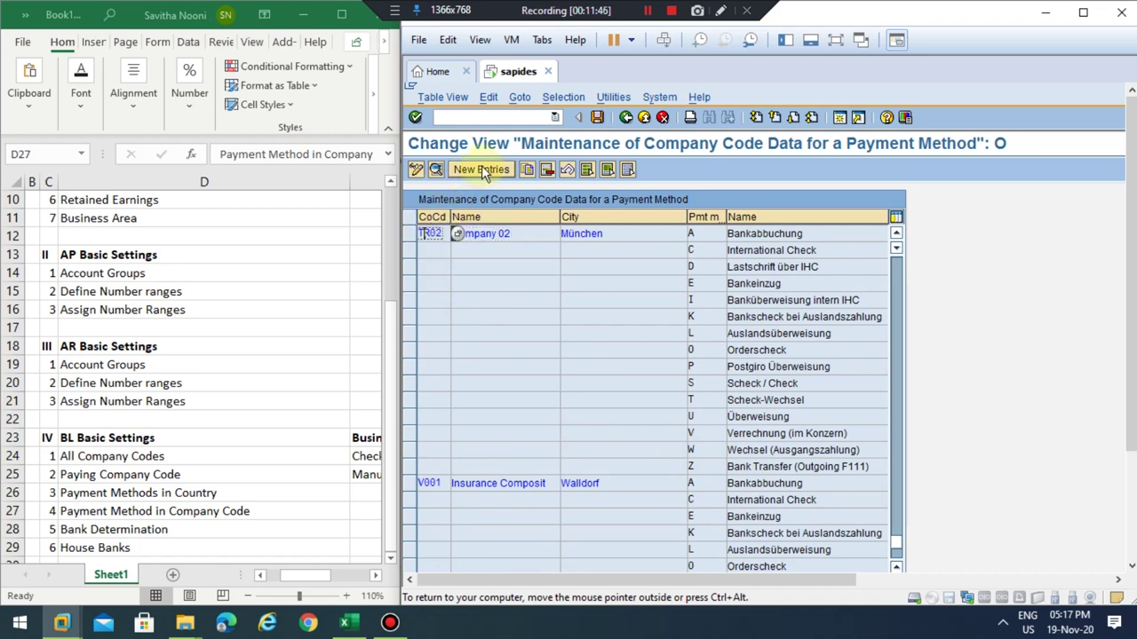
left_click(709, 265)
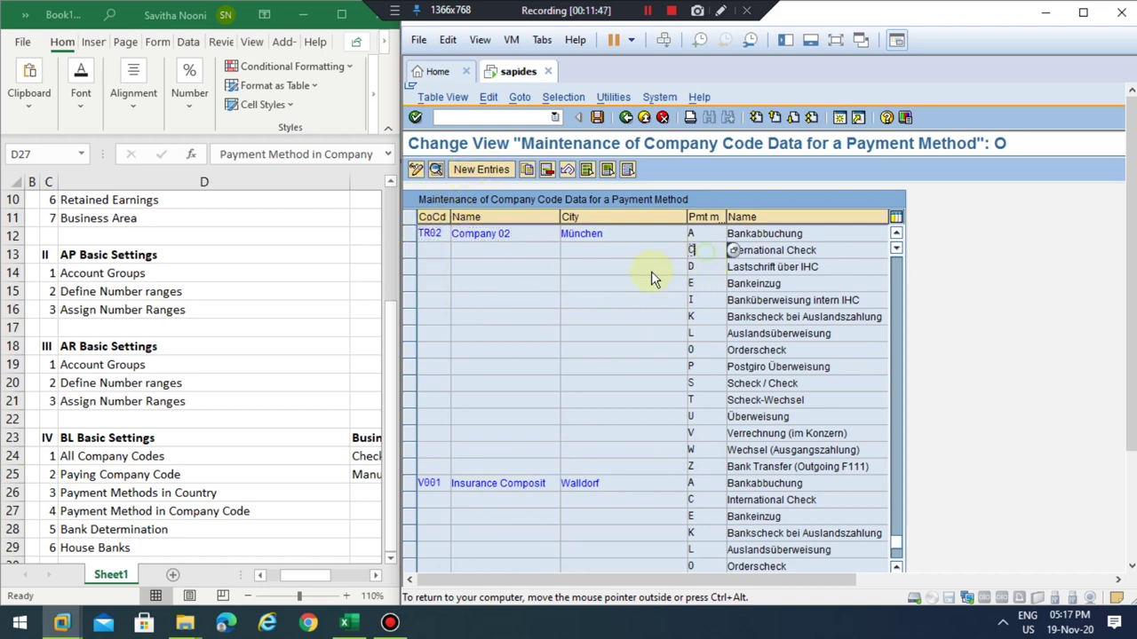
left_click(413, 251)
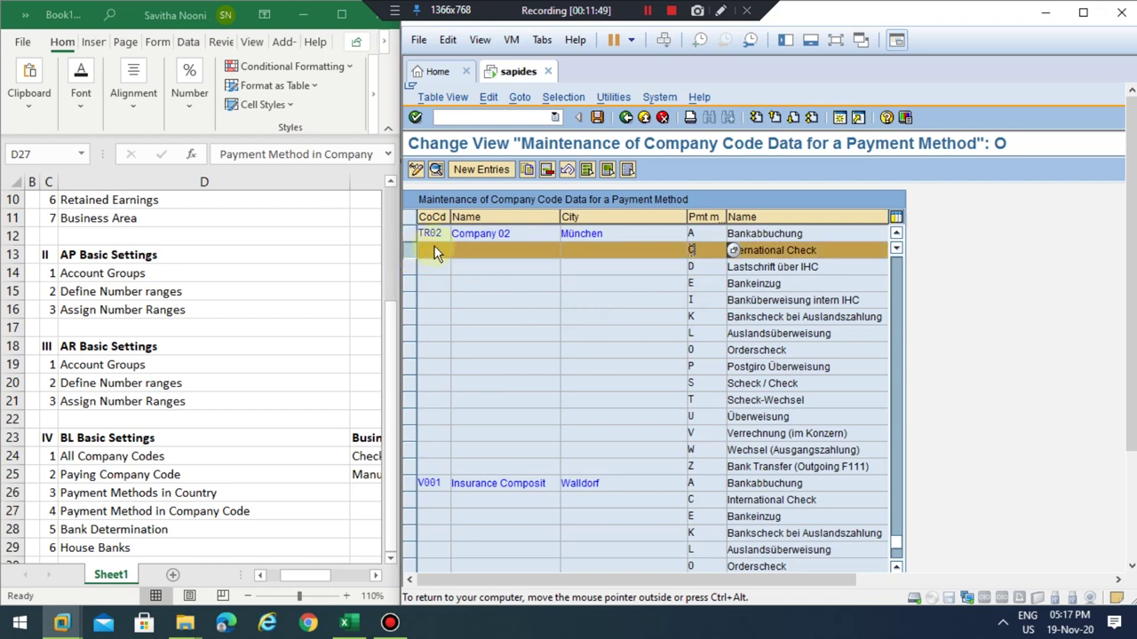
left_click(529, 167)
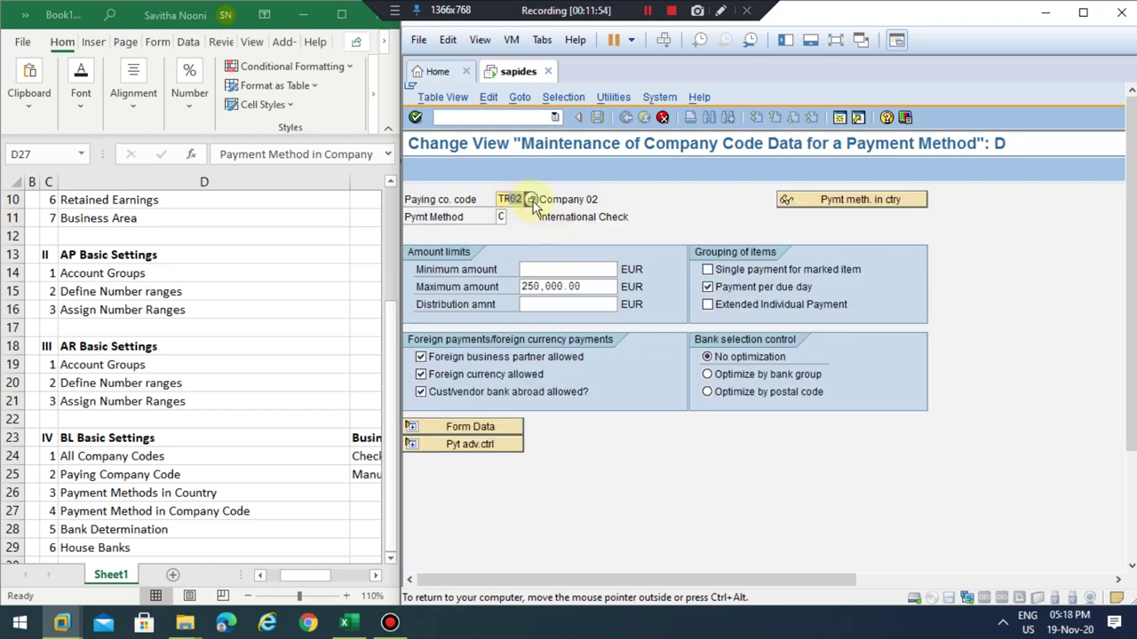
key("BackSpace")
type("3")
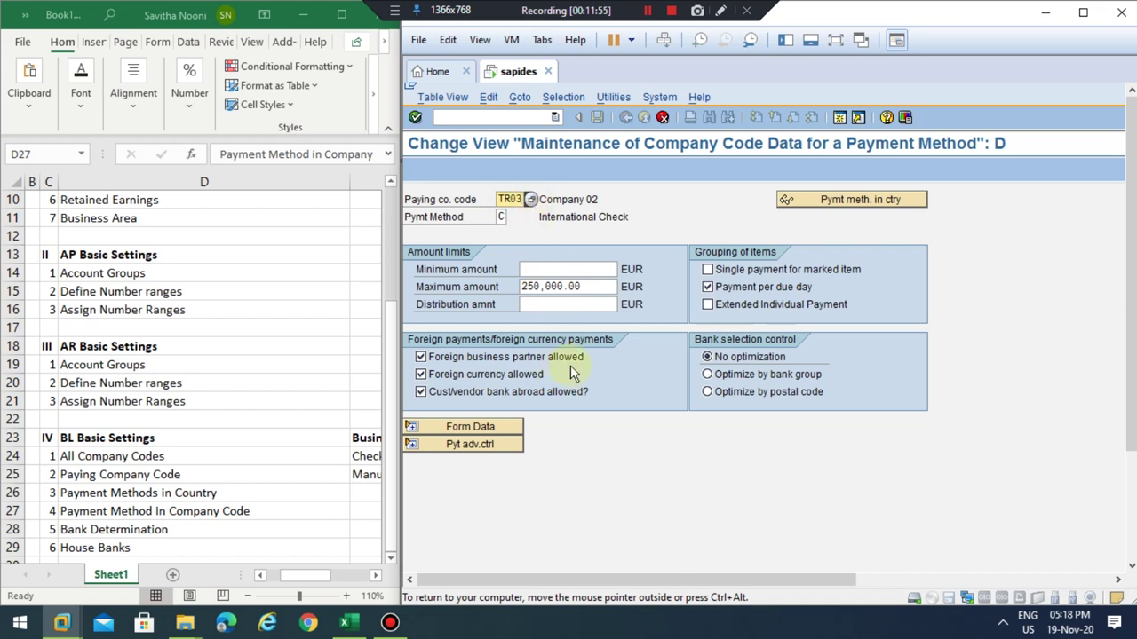
left_click(473, 435)
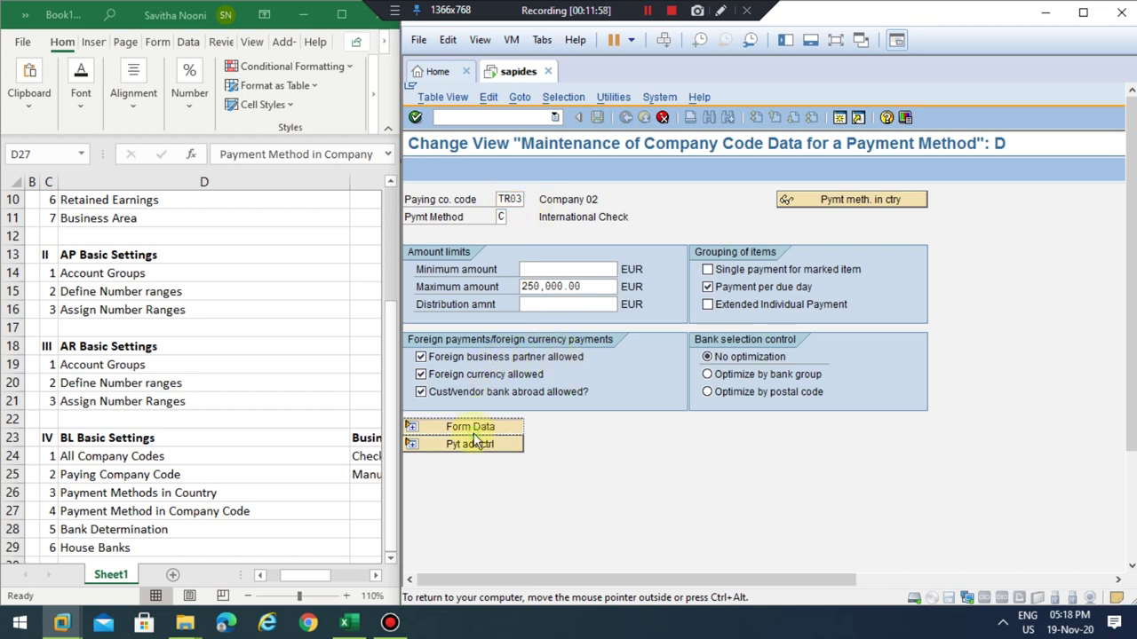
Set the minimum amount to 1 EUR in the amount limits of TR03's payment method C.
left_click(563, 285)
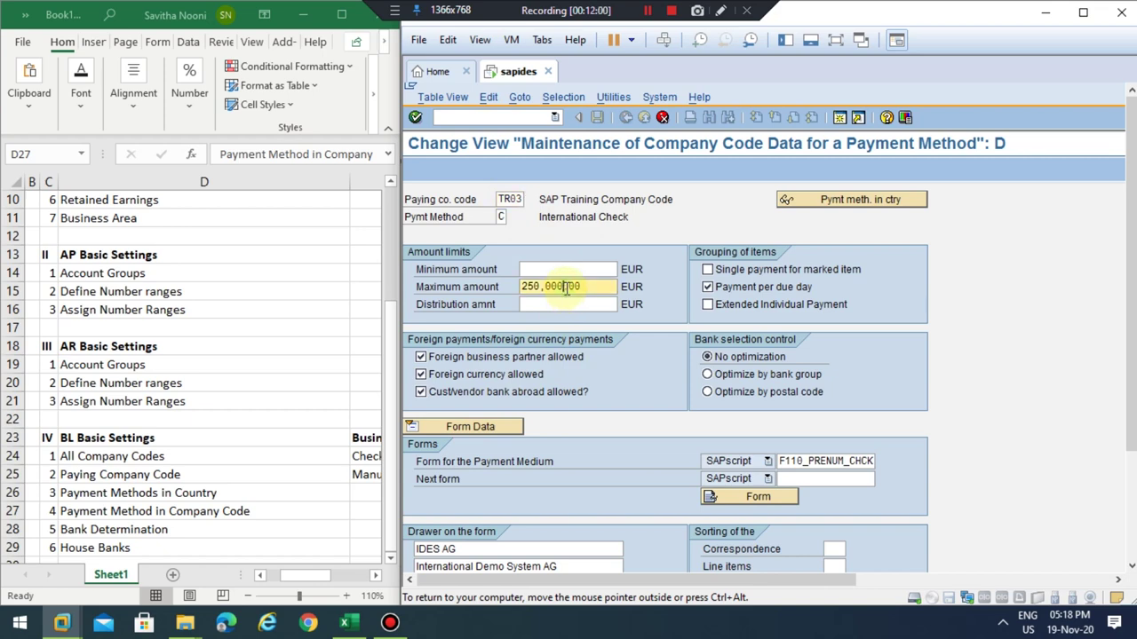
left_click_drag(592, 286, 472, 295)
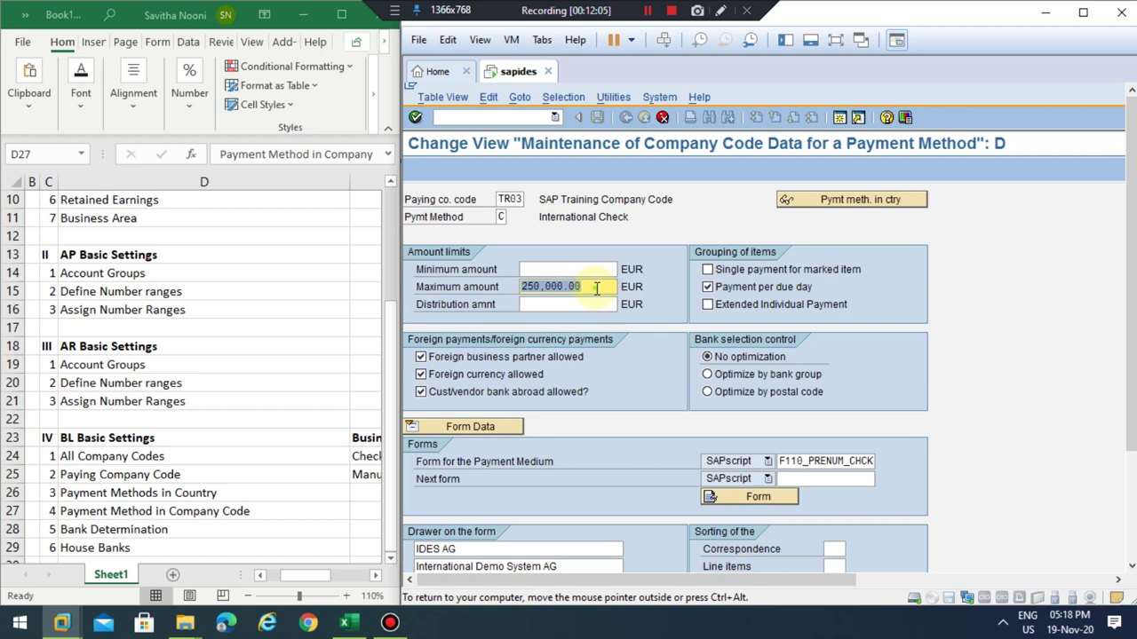
left_click(597, 287)
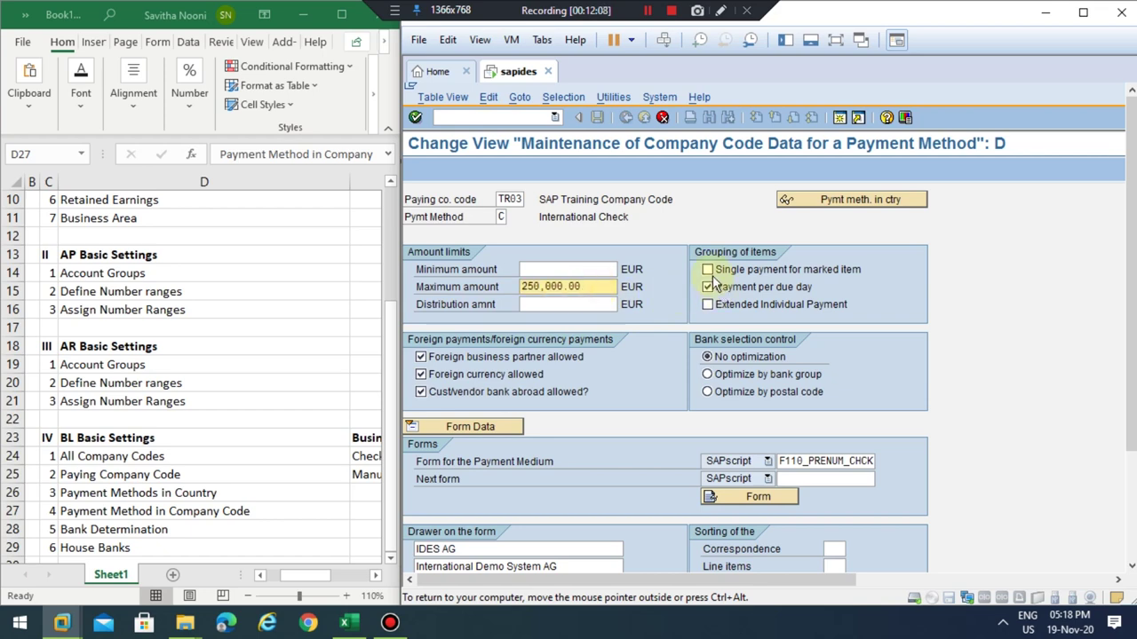
left_click(528, 269)
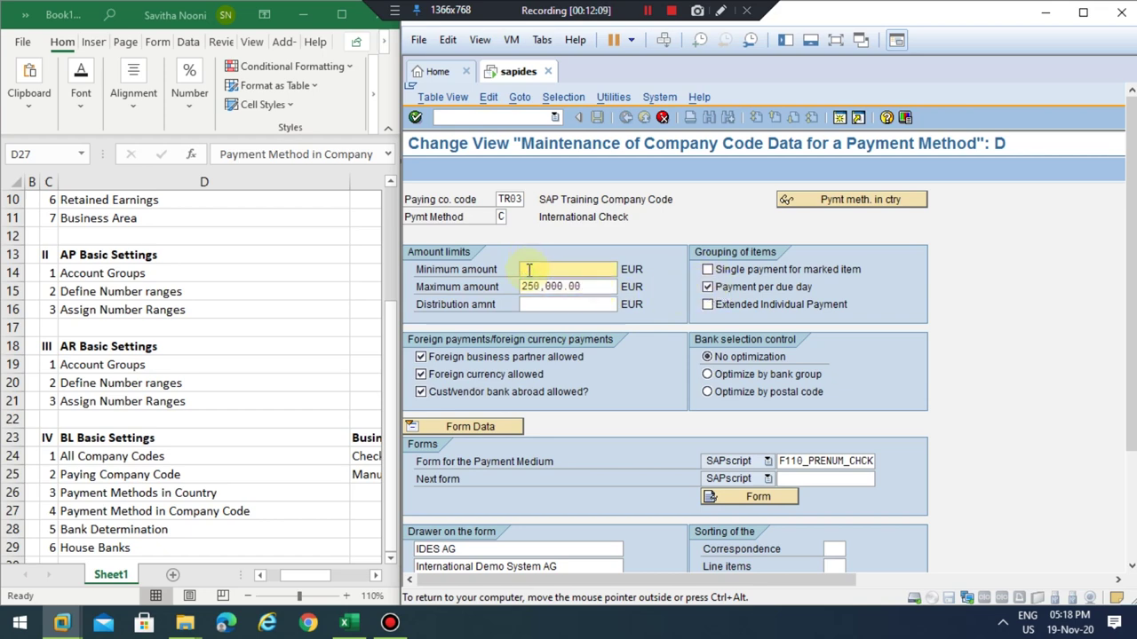
type("1")
left_click(537, 303)
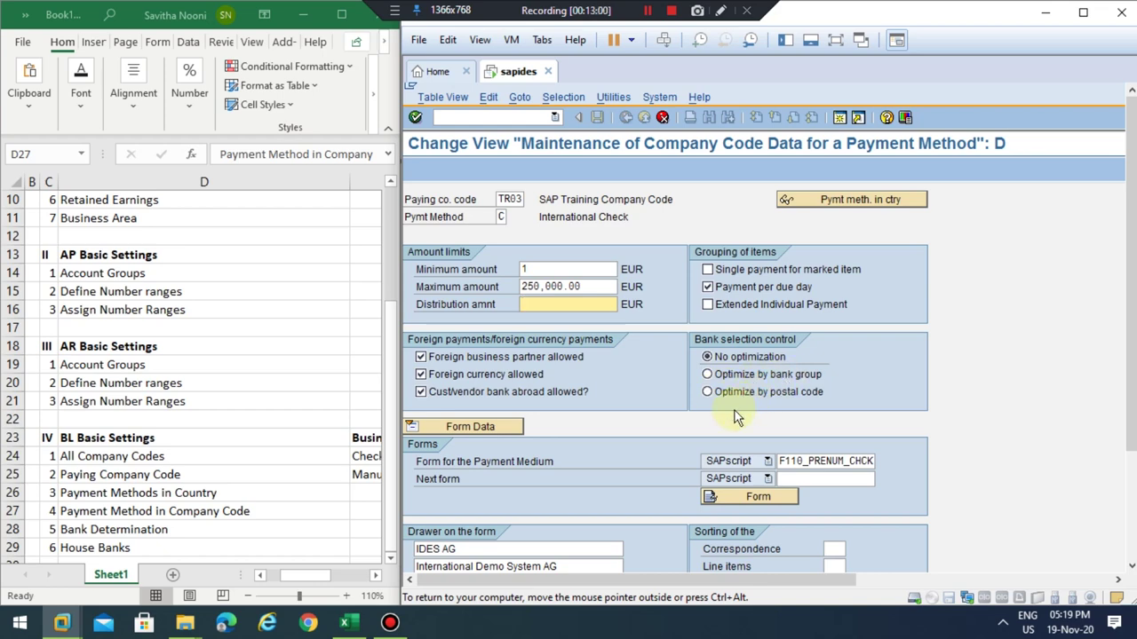
Review the payment form and drawer details of TR03's method C, and expand the payment advice control.
scroll(720, 424, "down", 5)
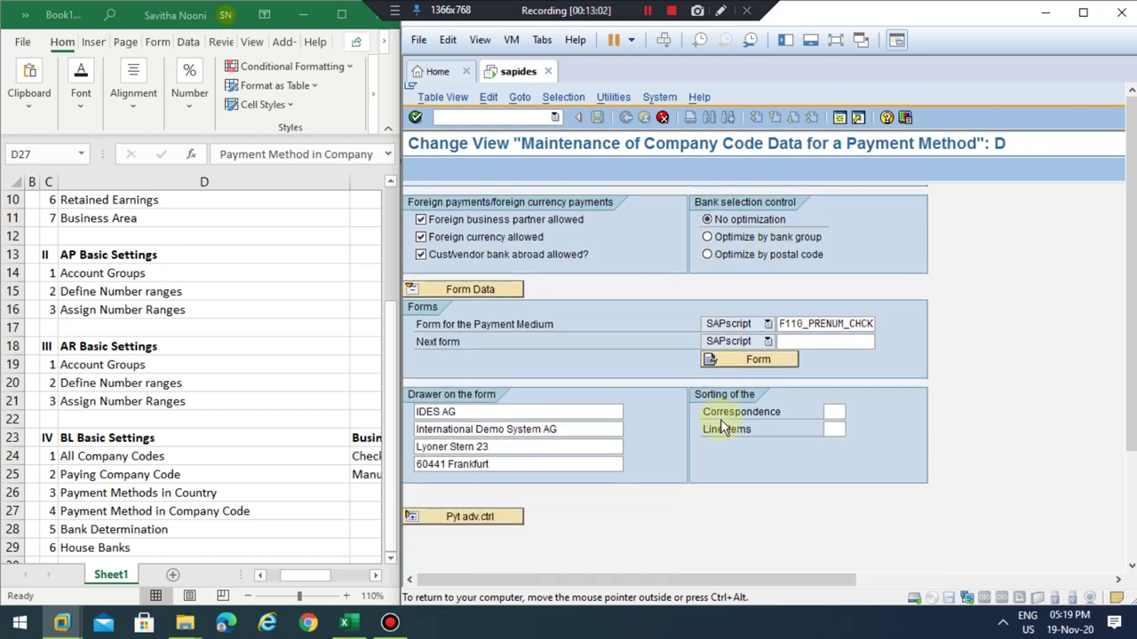
left_click(477, 387)
double_click(559, 391)
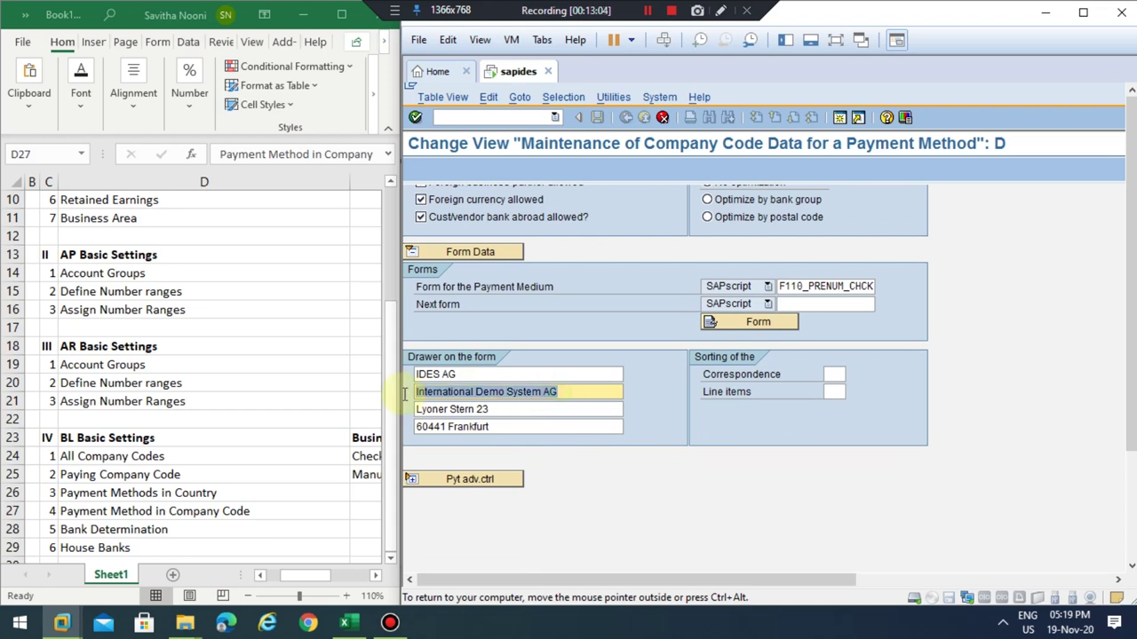
double_click(495, 374)
left_click(471, 479)
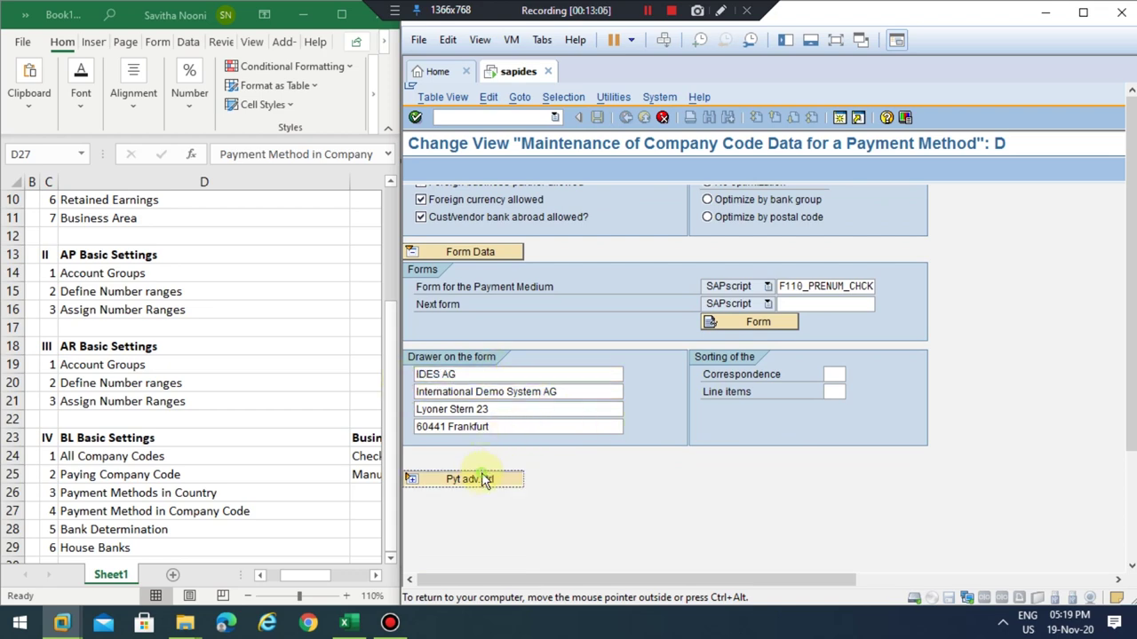
scroll(615, 463, "down", 2)
scroll(615, 468, "down", 5)
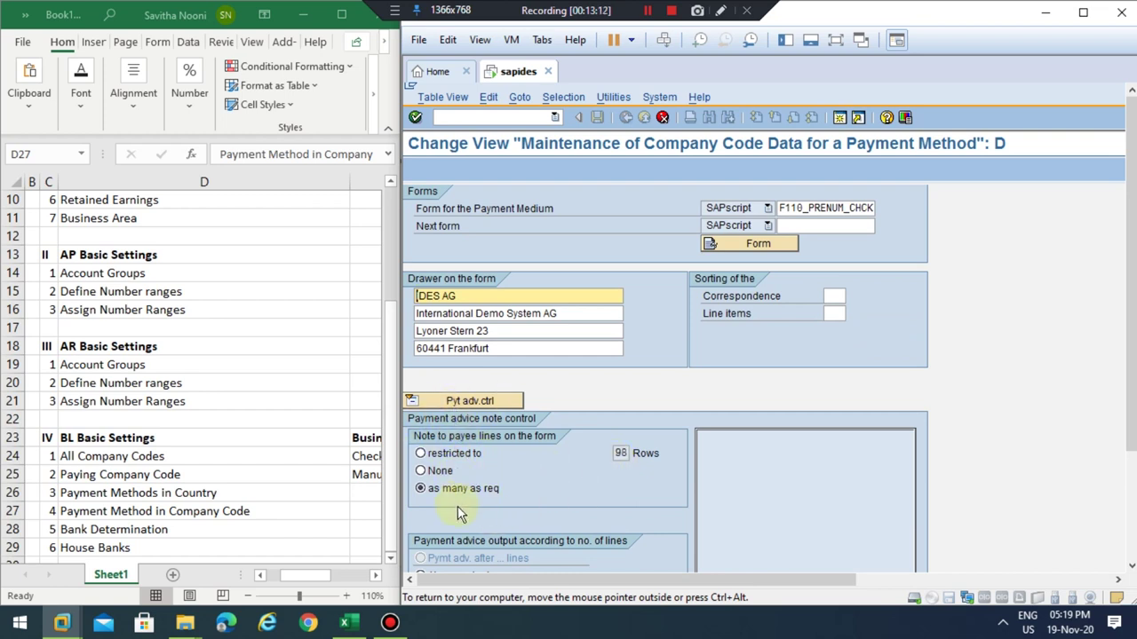
Accept the copied TR03 entry for payment method C and return to the company code payment method overview.
scroll(489, 485, "up", 4)
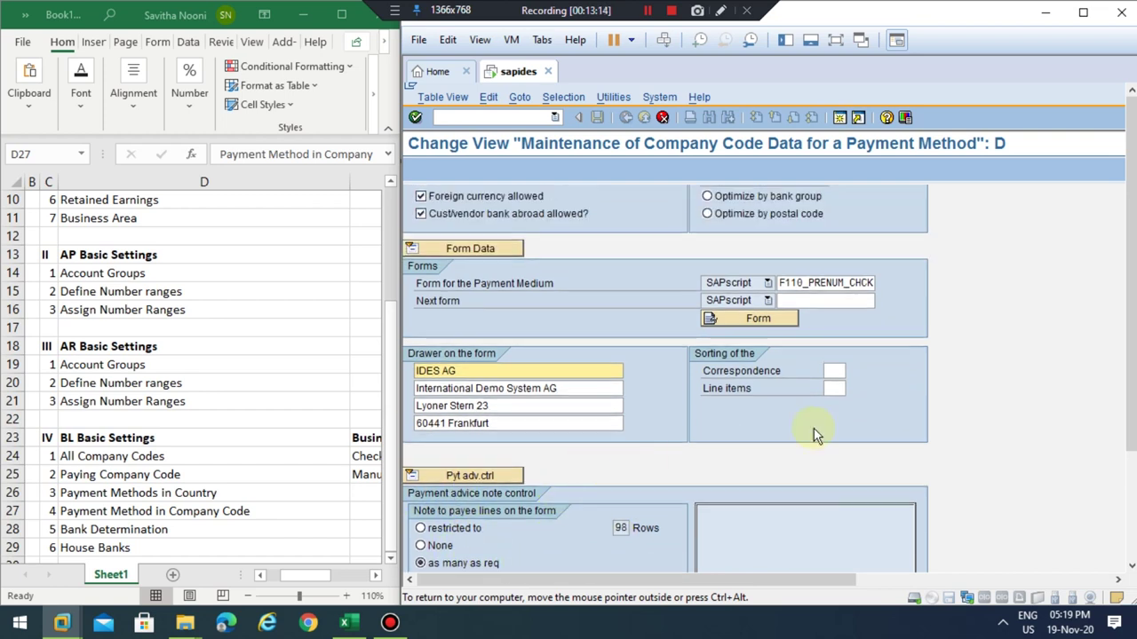
scroll(856, 382, "up", 3)
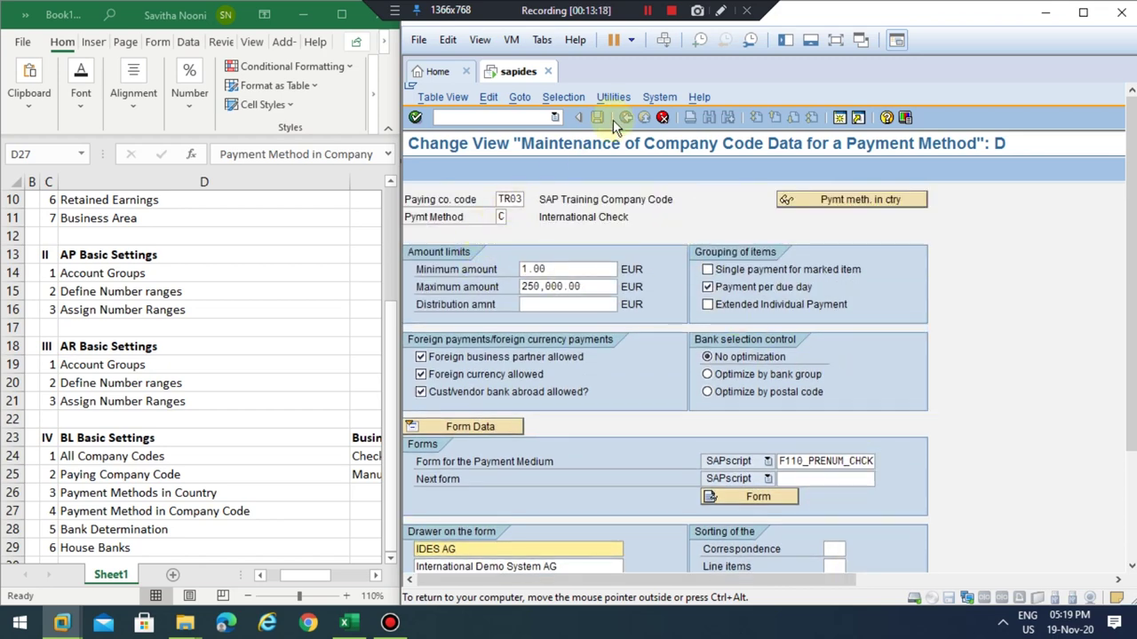
key("F3")
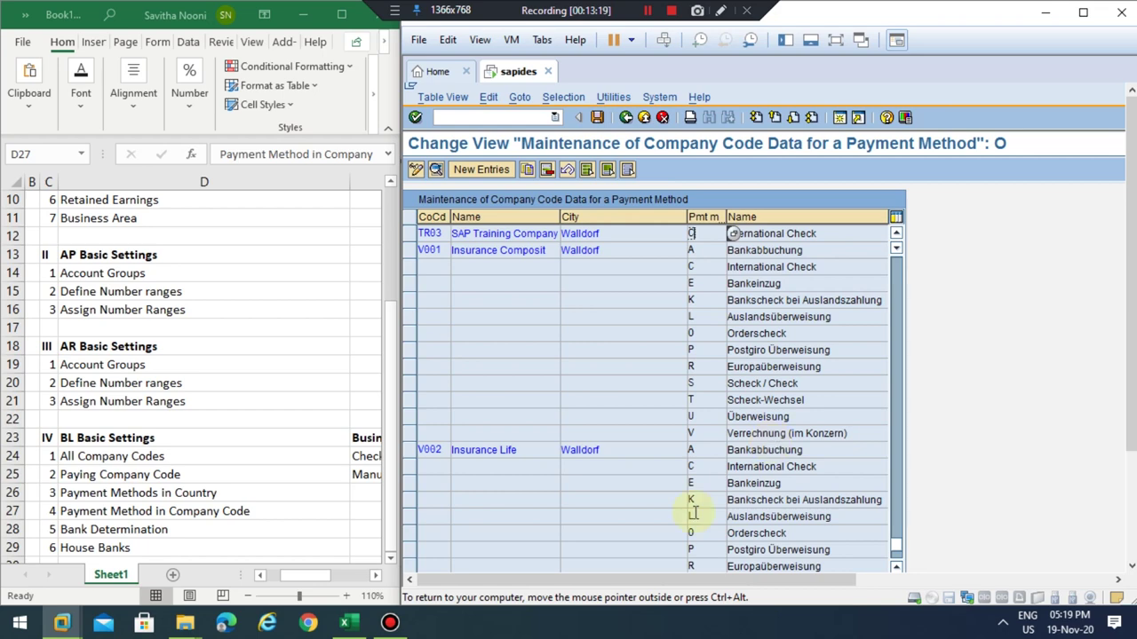
Save TR03's payment method C entry under customizing request ID7K900169.
scroll(695, 533, "up", 3)
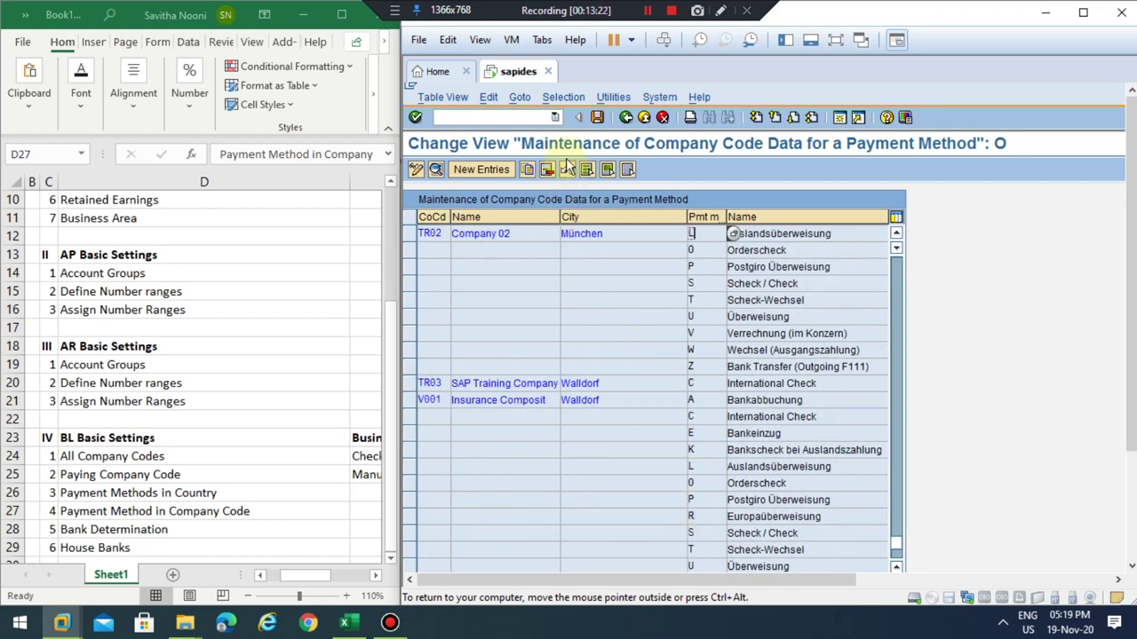
left_click(597, 118)
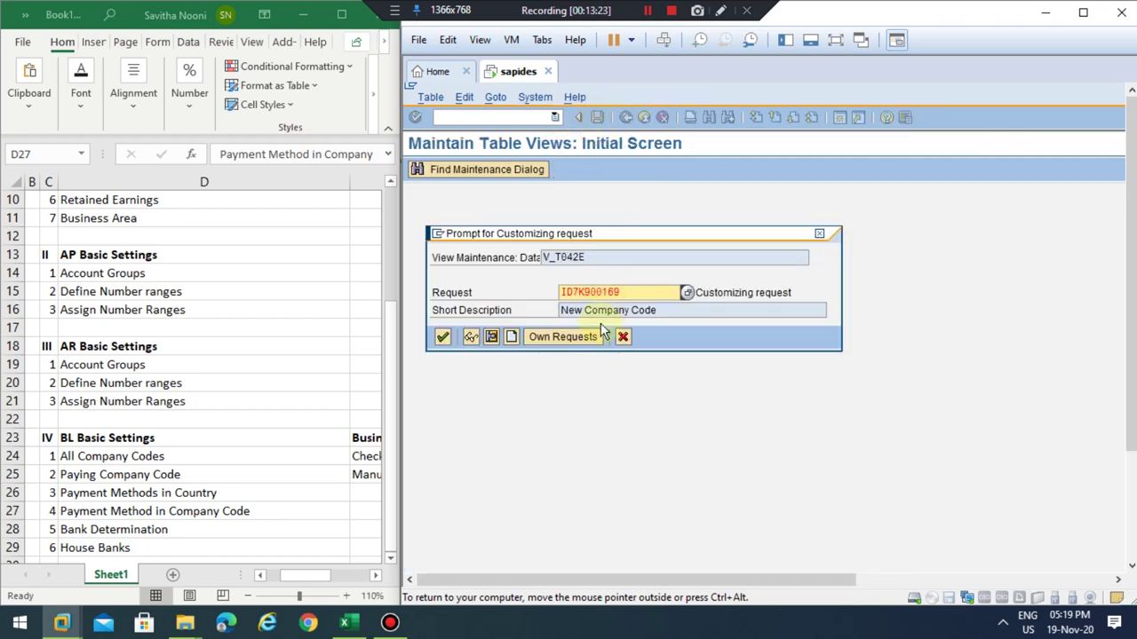
left_click(445, 339)
Review the payment methods listed for company code TR02, including Bank Transfer and International Check.
scroll(590, 411, "up", 5)
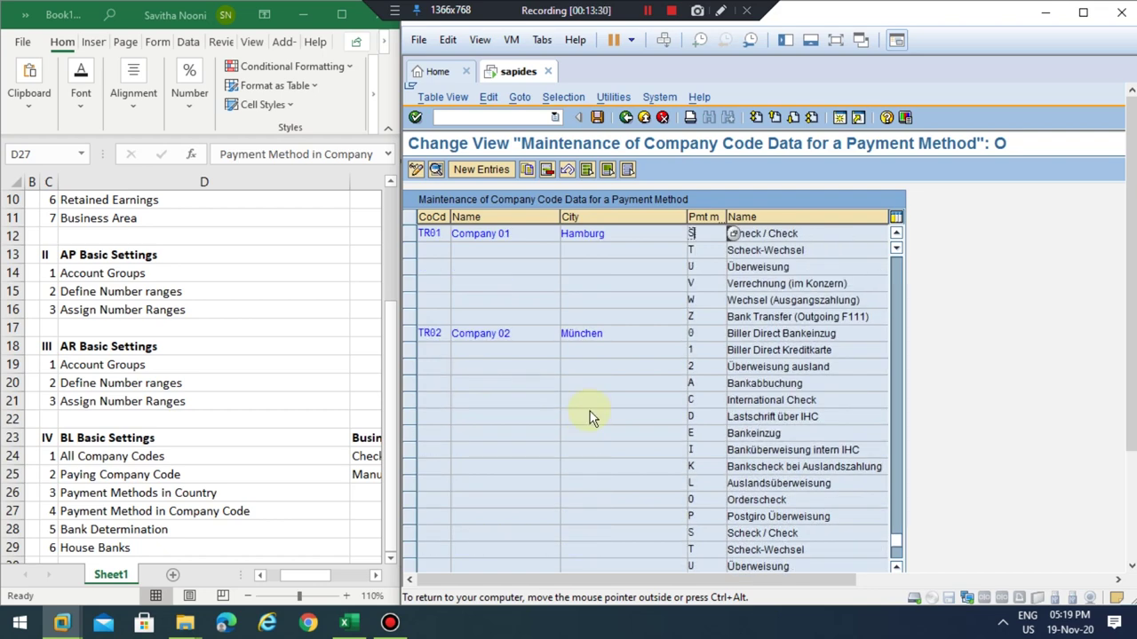
scroll(769, 451, "down", 1)
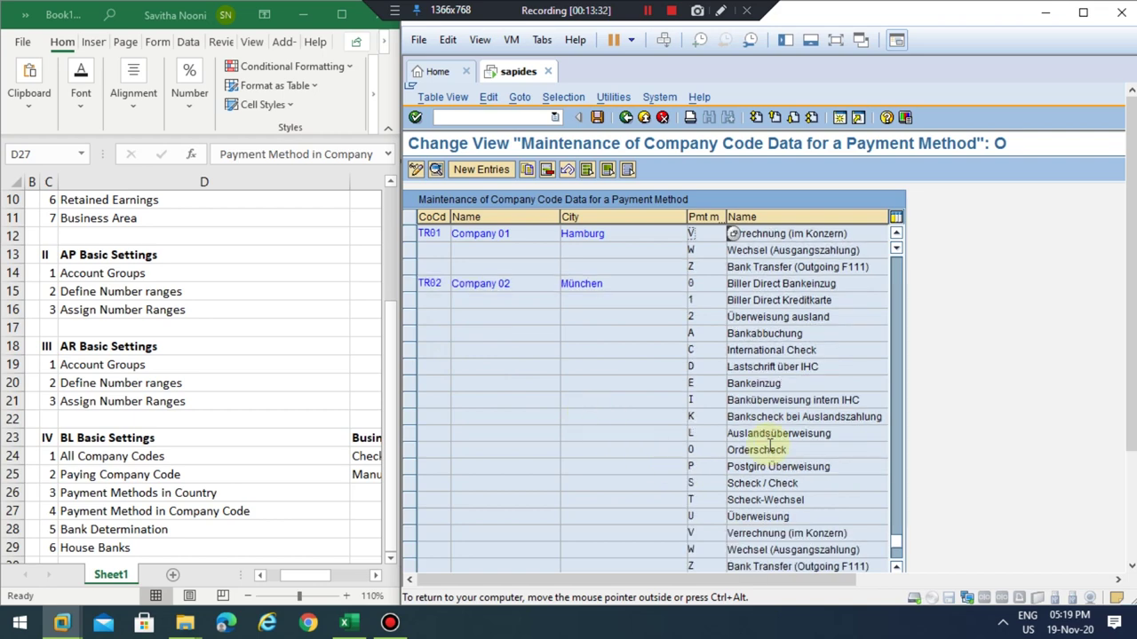
scroll(769, 451, "down", 2)
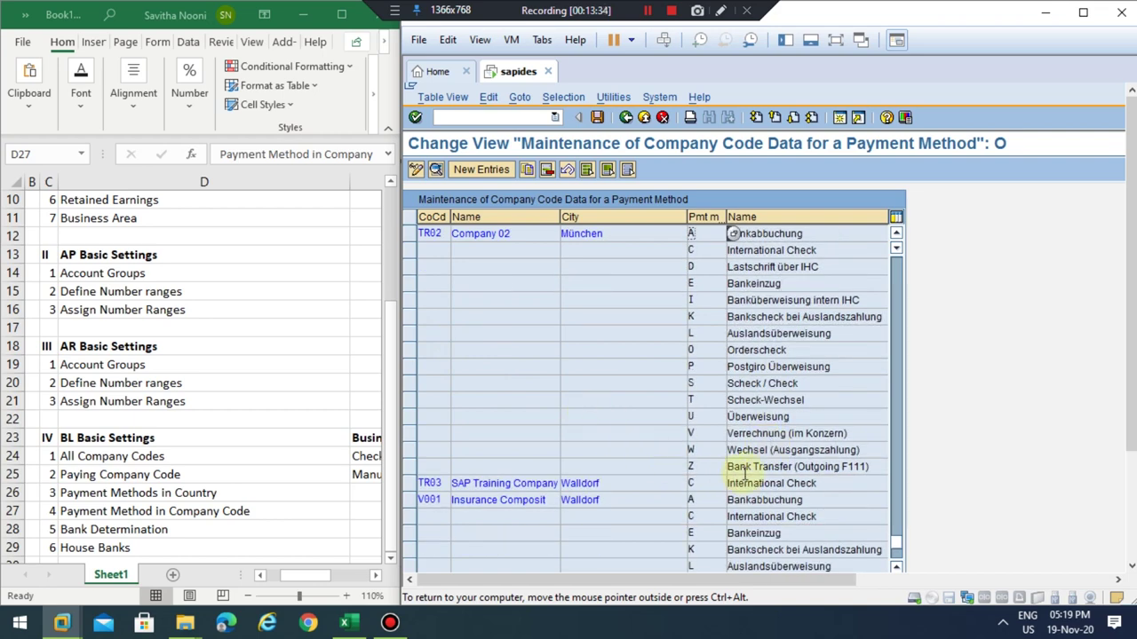
left_click(747, 471)
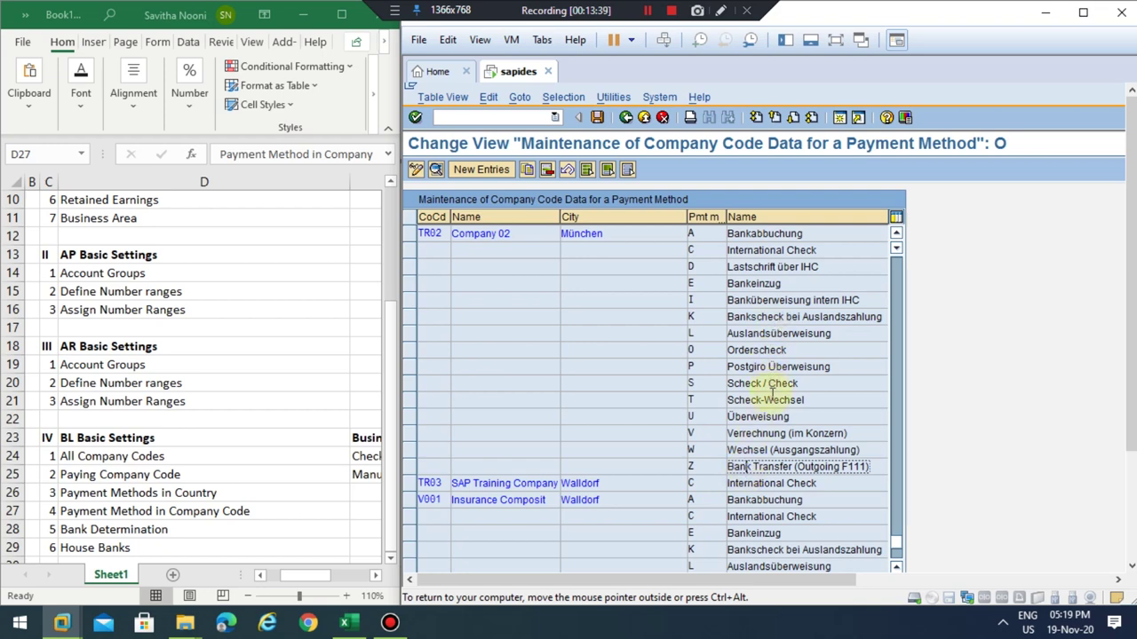
scroll(770, 404, "up", 2)
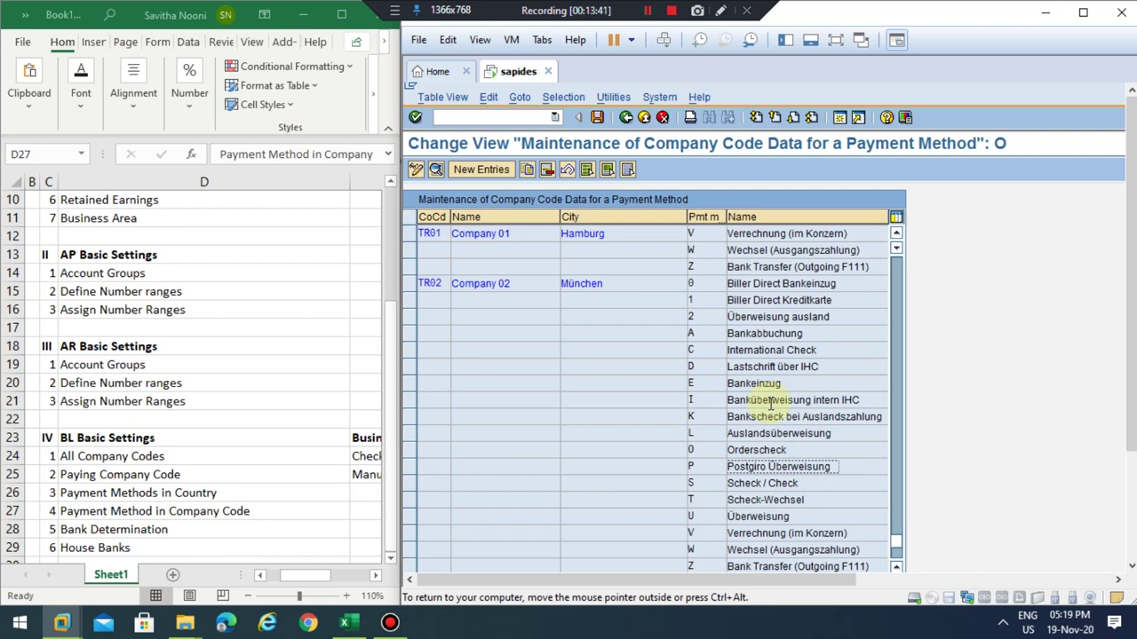
left_click(761, 351)
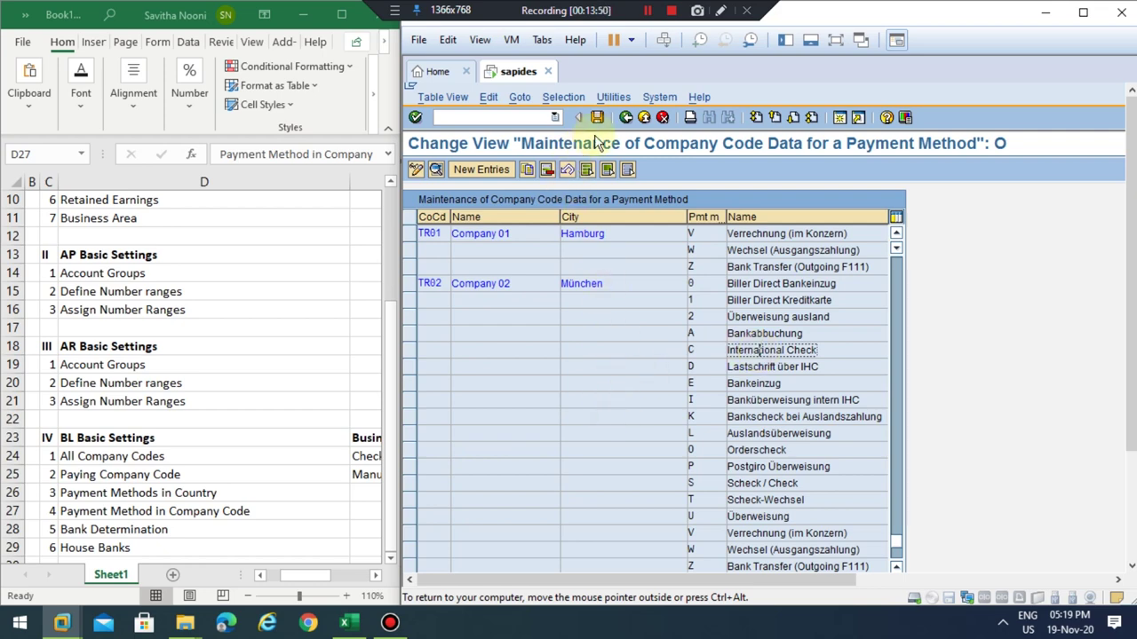
Return to the payment program customizing overview and select the Bank Determination item in the Excel checklist.
left_click(624, 117)
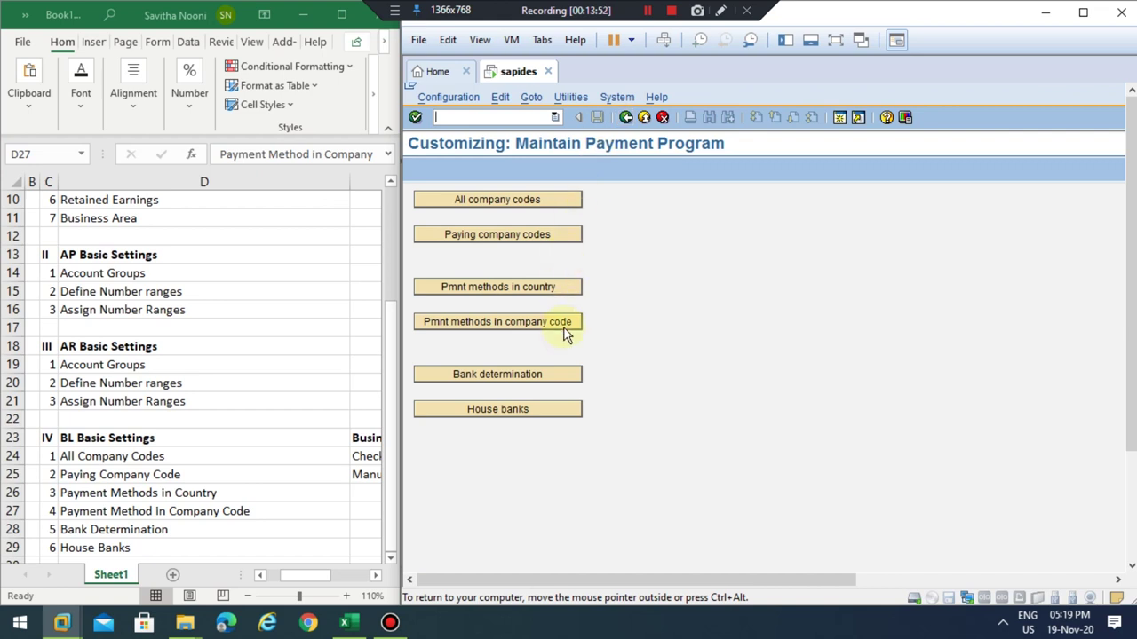
scroll(178, 457, "down", 1)
left_click(133, 478)
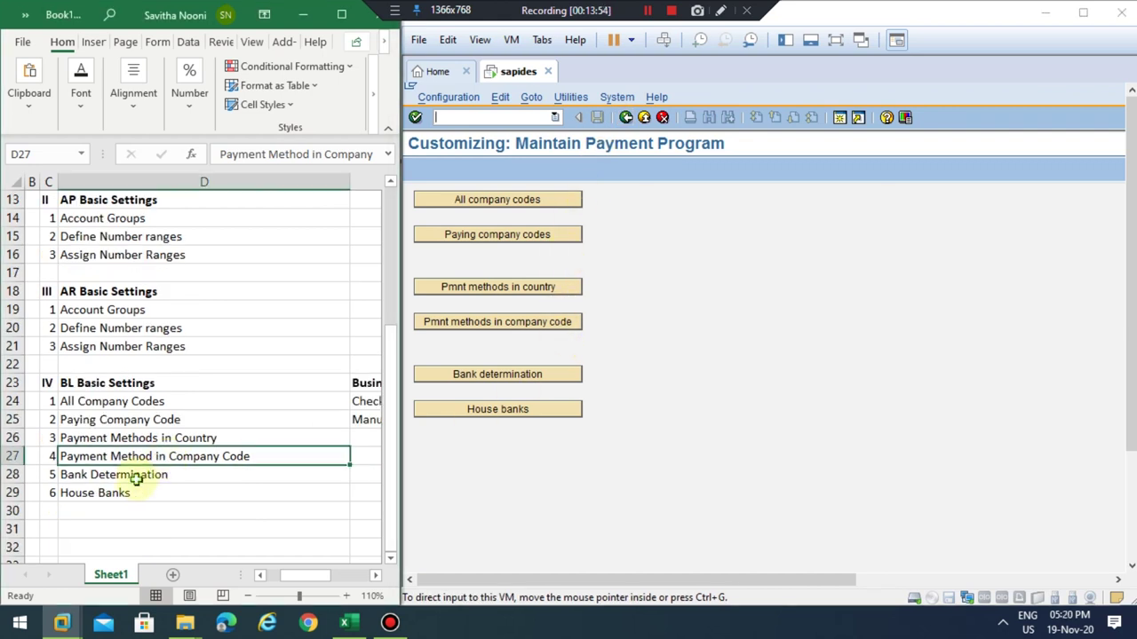
left_click(138, 476)
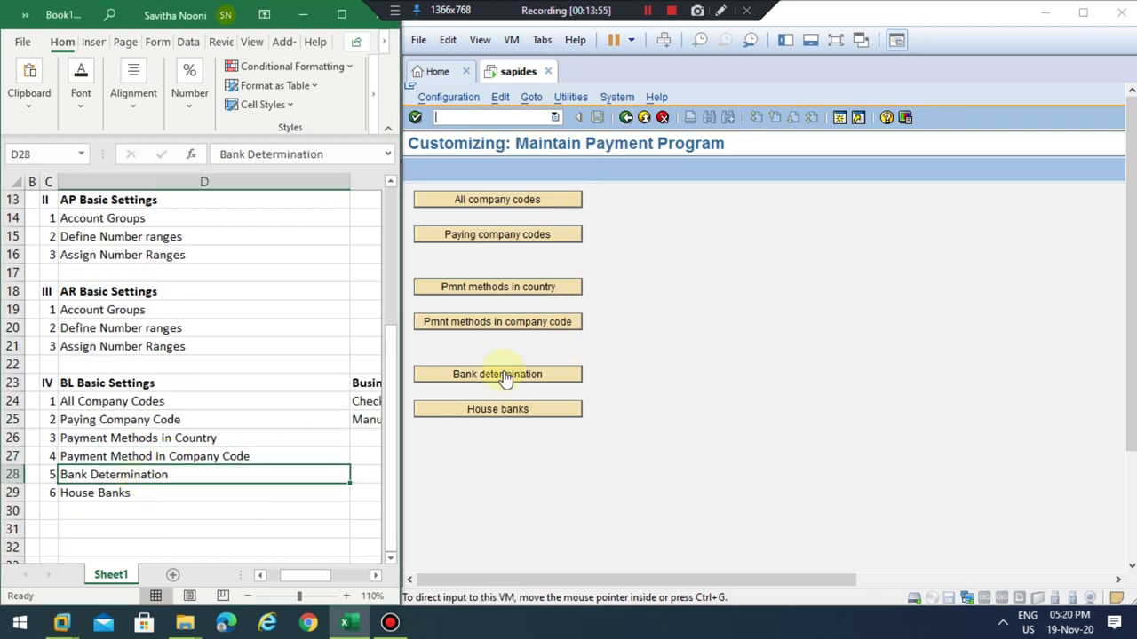
Open bank determination in SAP for paying company code TR03 and view its ranking order and bank accounts.
left_click(634, 447)
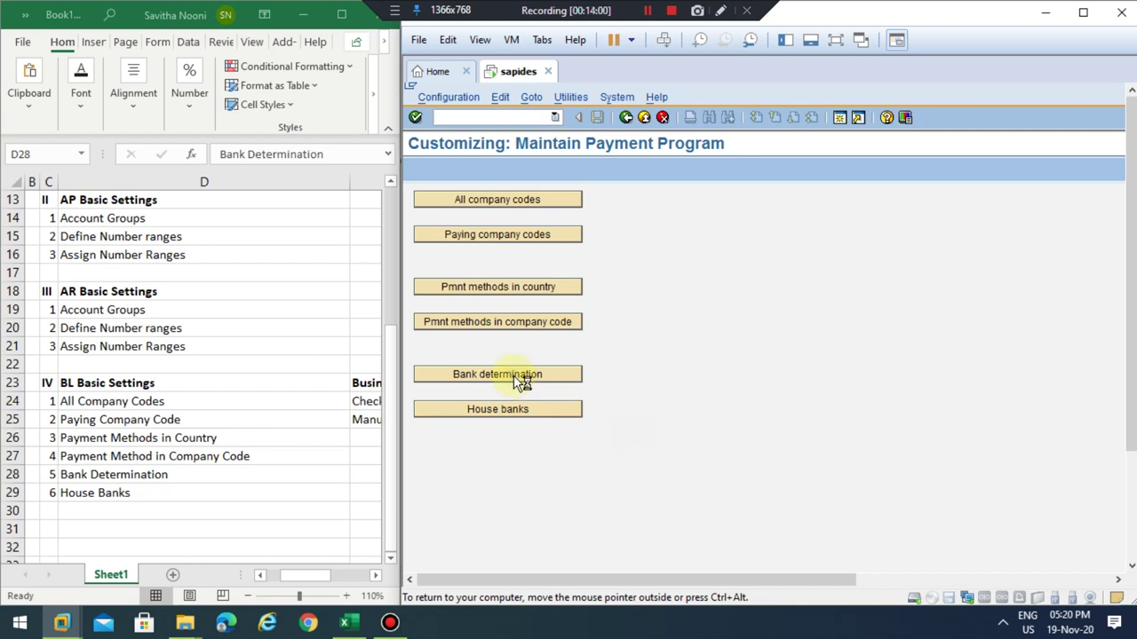
scroll(725, 366, "down", 20)
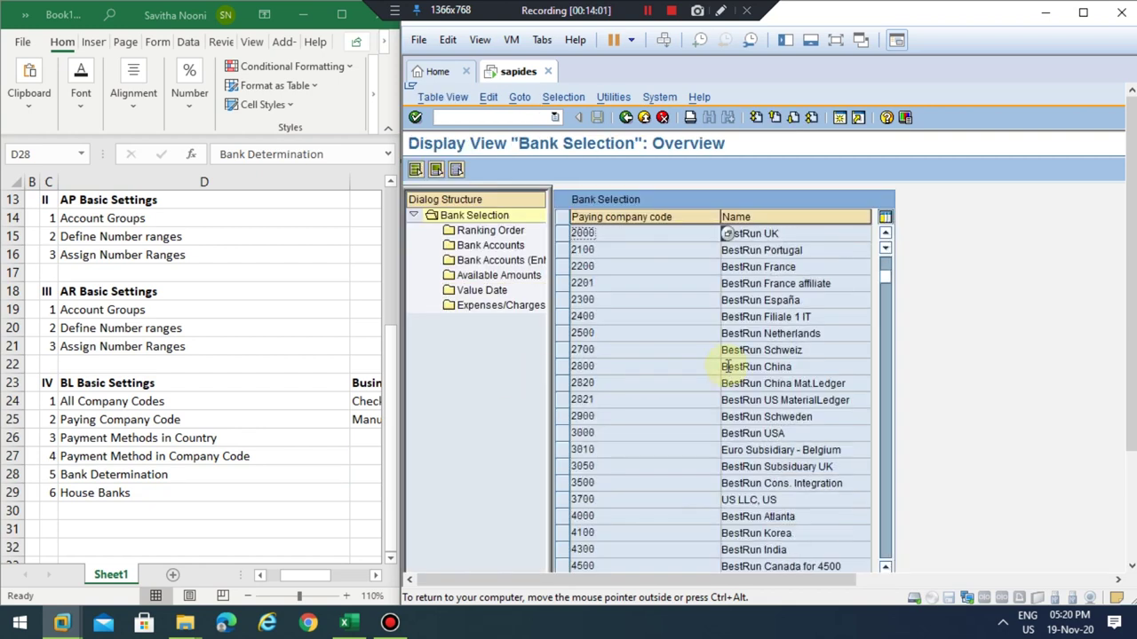
scroll(724, 367, "down", 20)
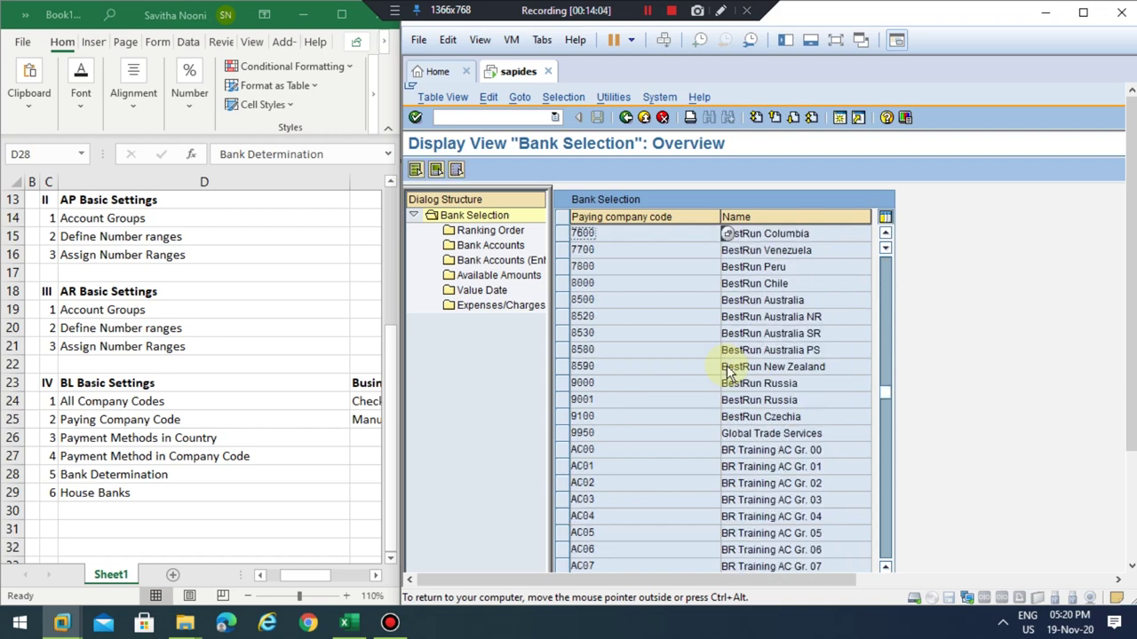
scroll(725, 367, "down", 6)
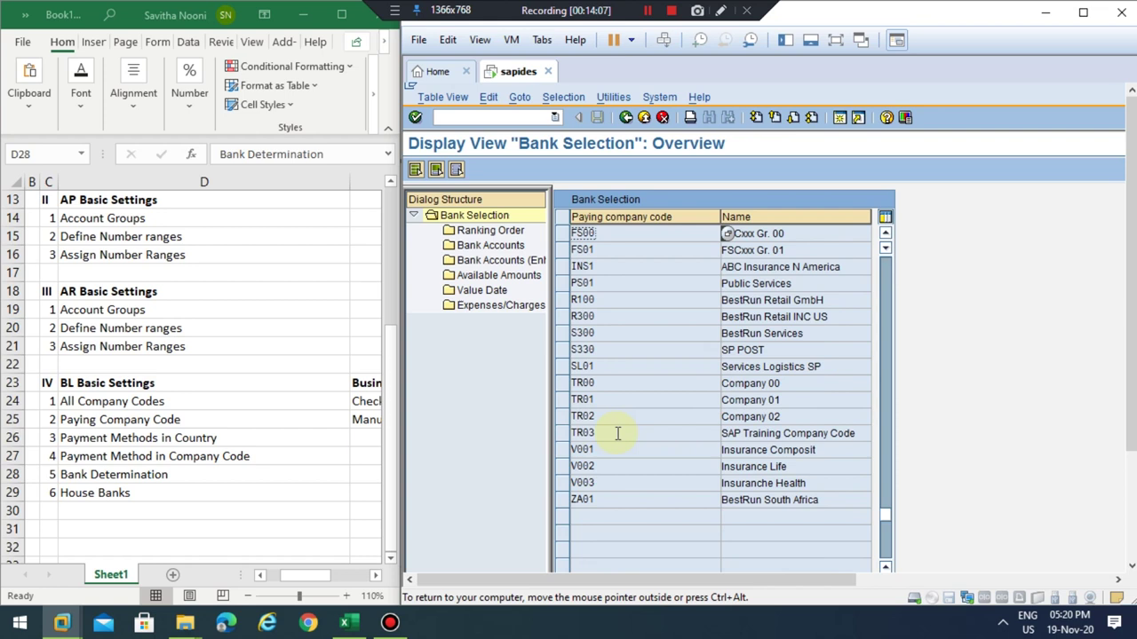
left_click(561, 433)
double_click(475, 233)
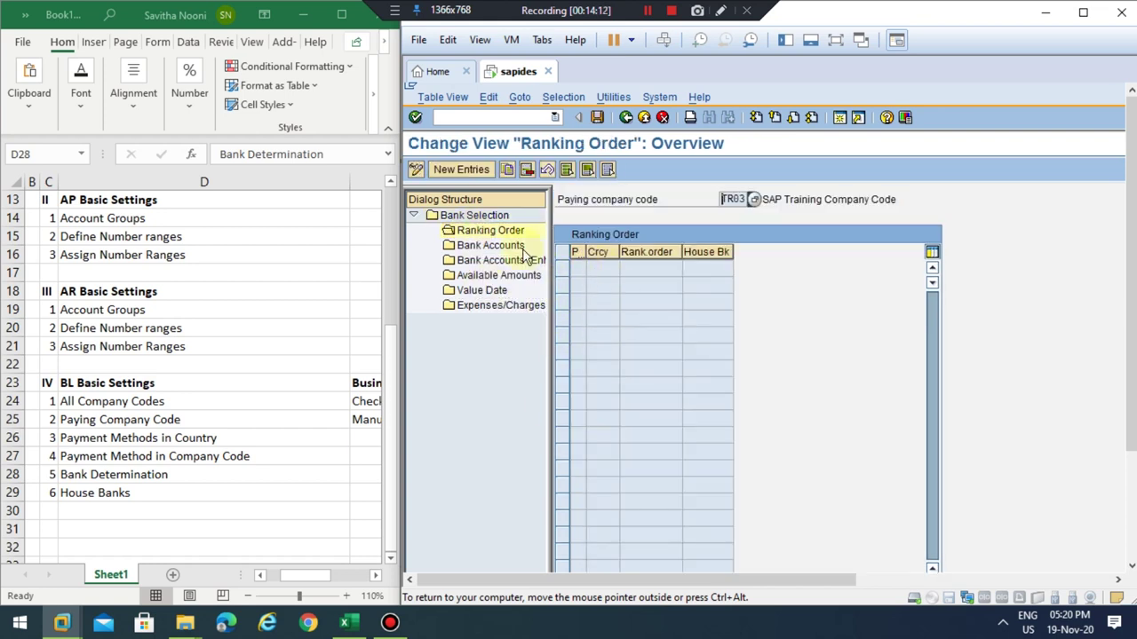
double_click(484, 246)
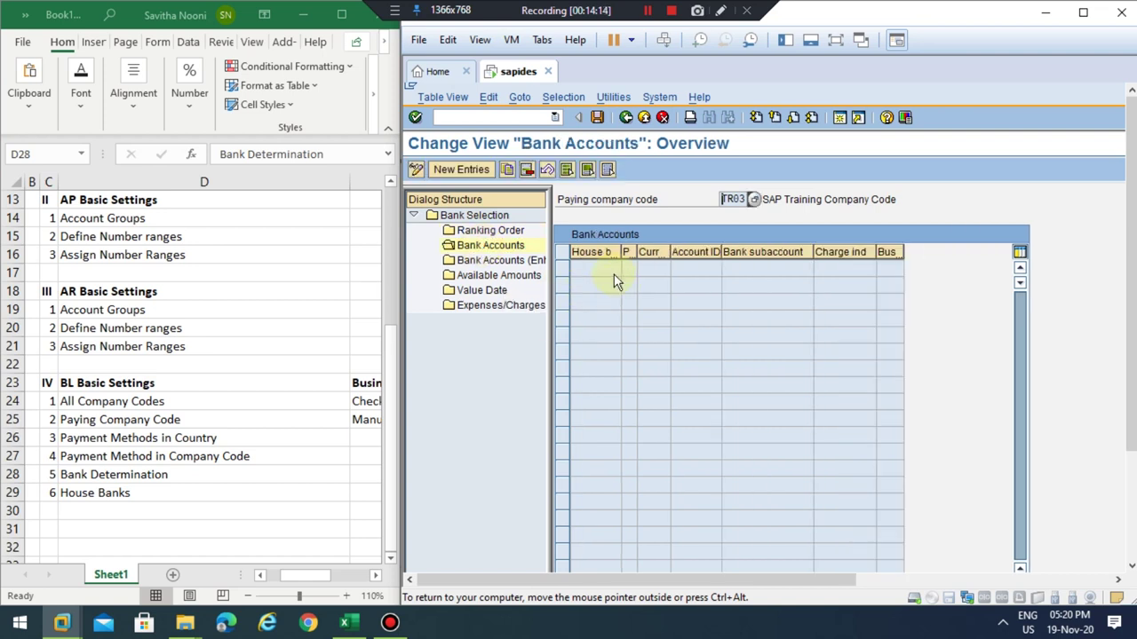
Leave bank determination and open the house banks of company code TR03.
left_click(625, 120)
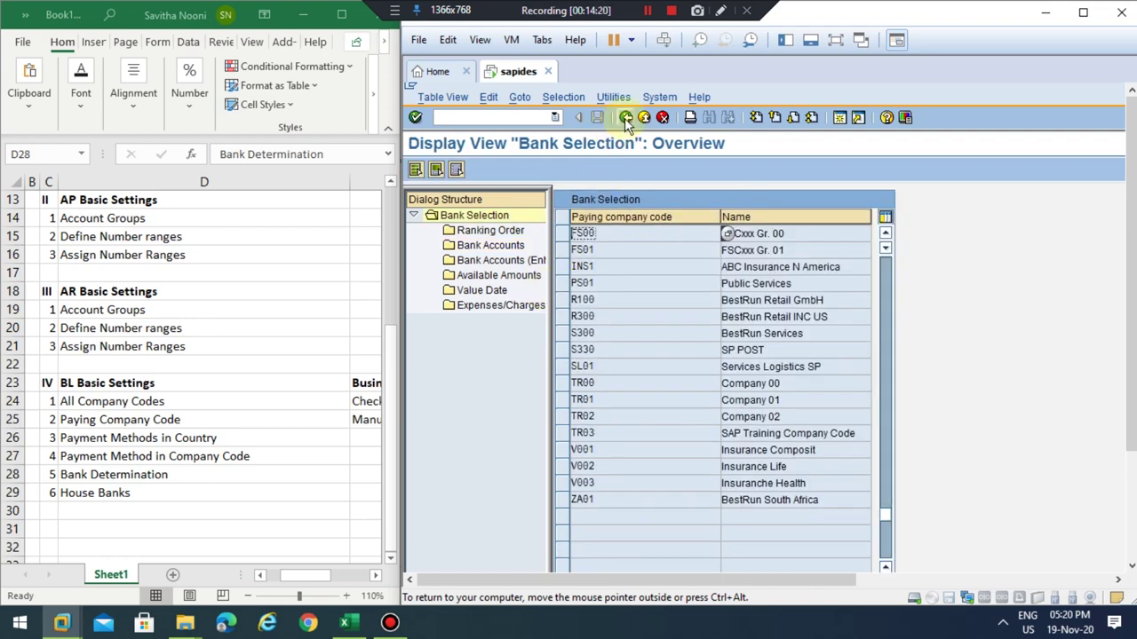
left_click(626, 117)
left_click(508, 413)
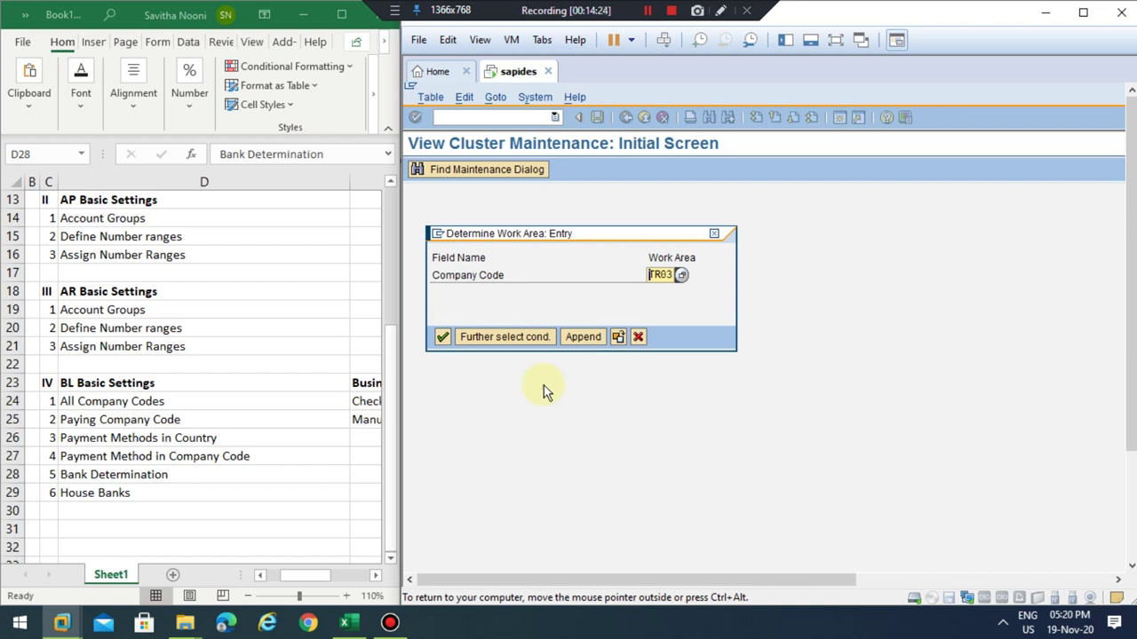
left_click(442, 338)
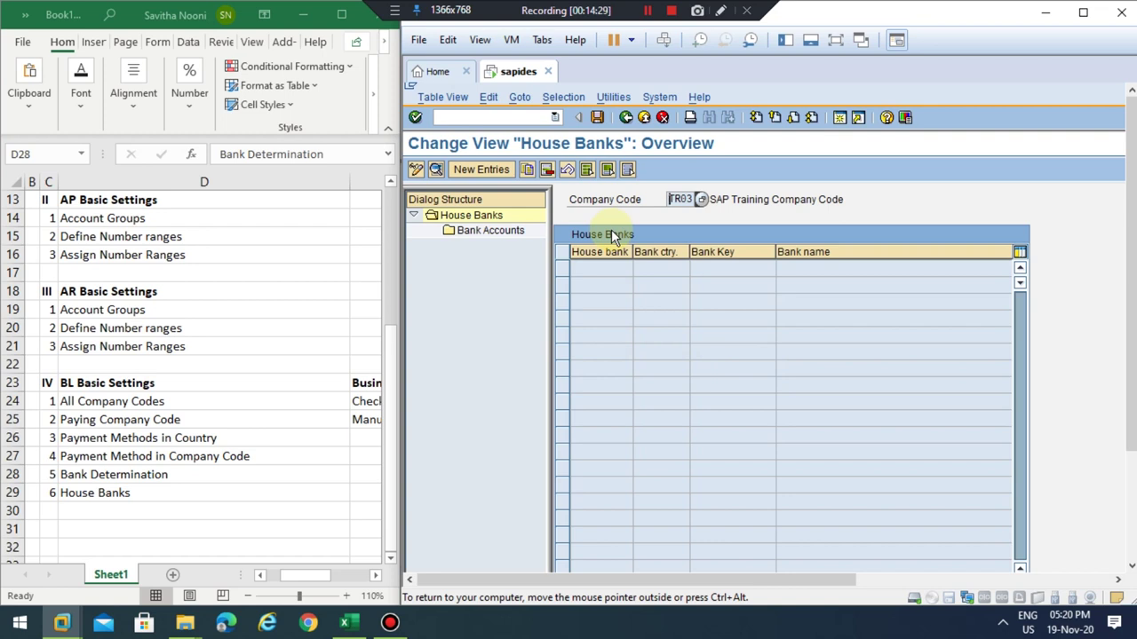
Start a new house bank entry for company code TR03 with the house bank ID TRB01.
left_click(486, 236)
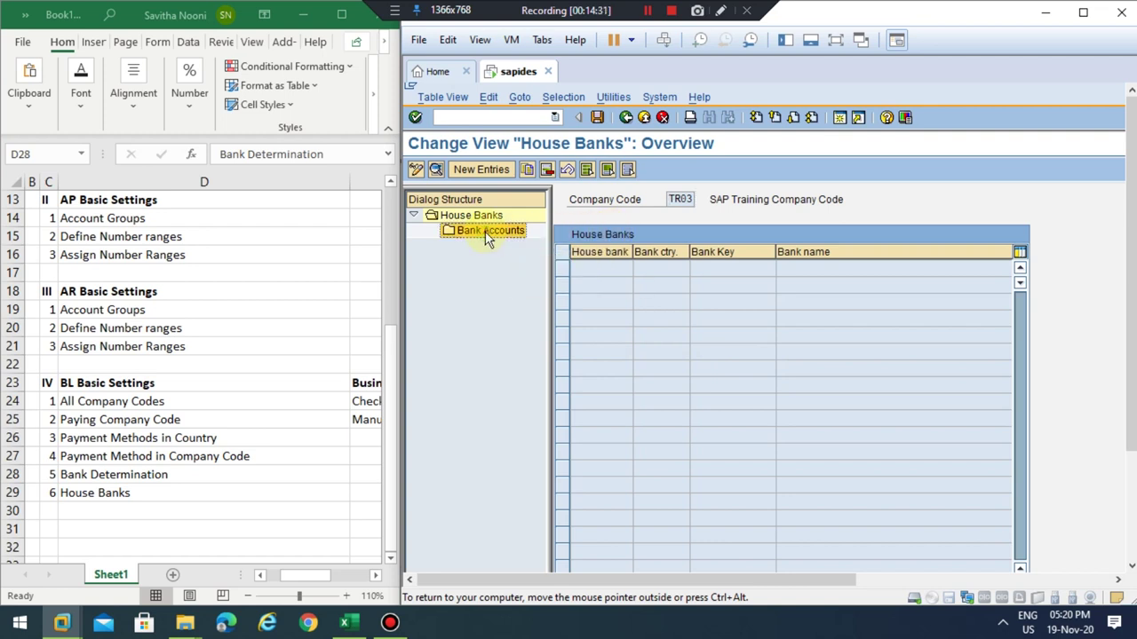
left_click(484, 172)
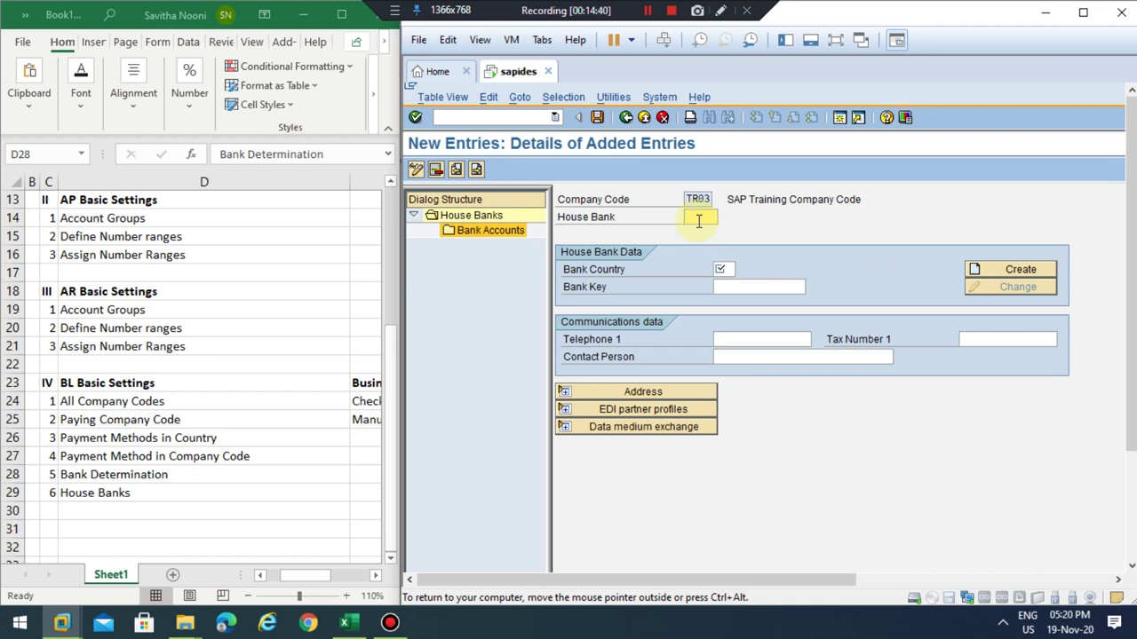
type("Tr3")
key("Tab")
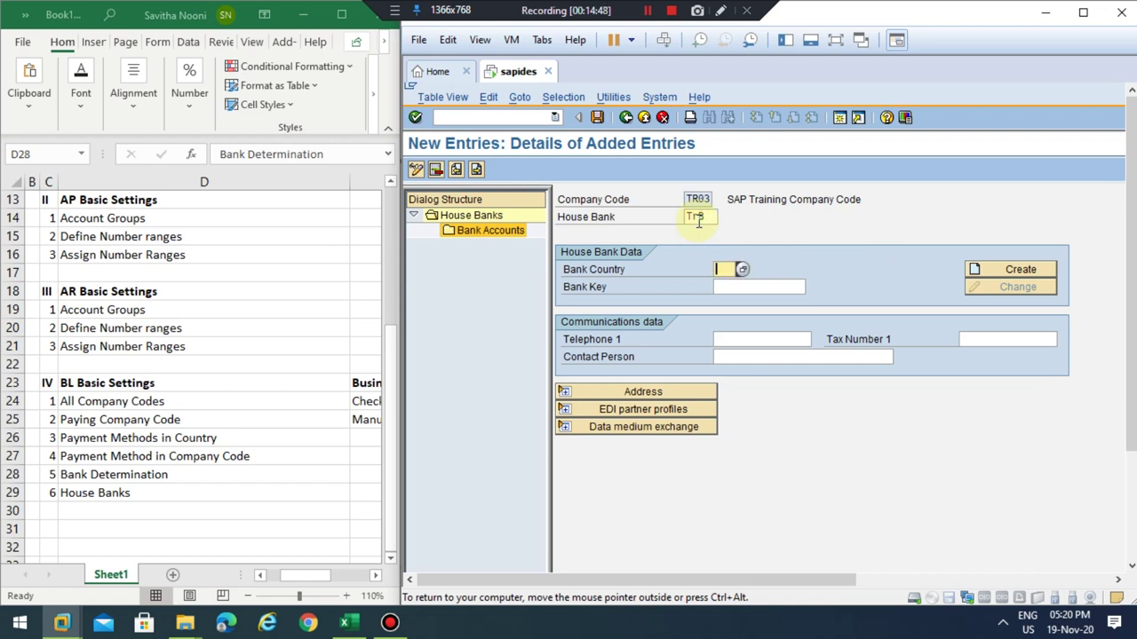
left_click(701, 220)
type("1")
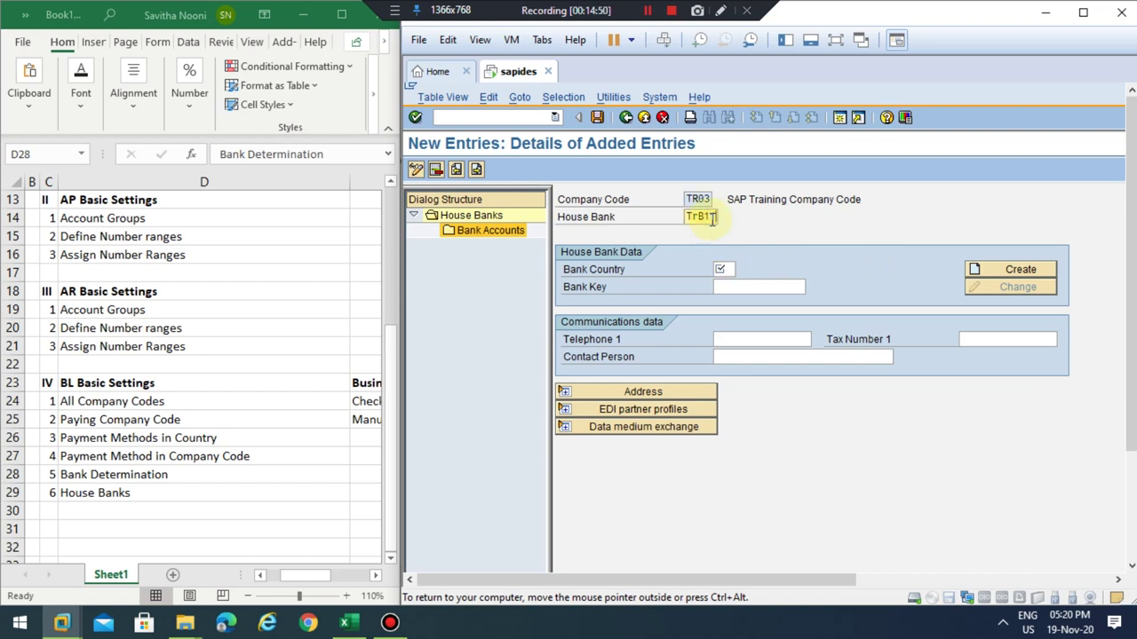
type("1")
key("BackSpace")
key("BackSpace")
type("01")
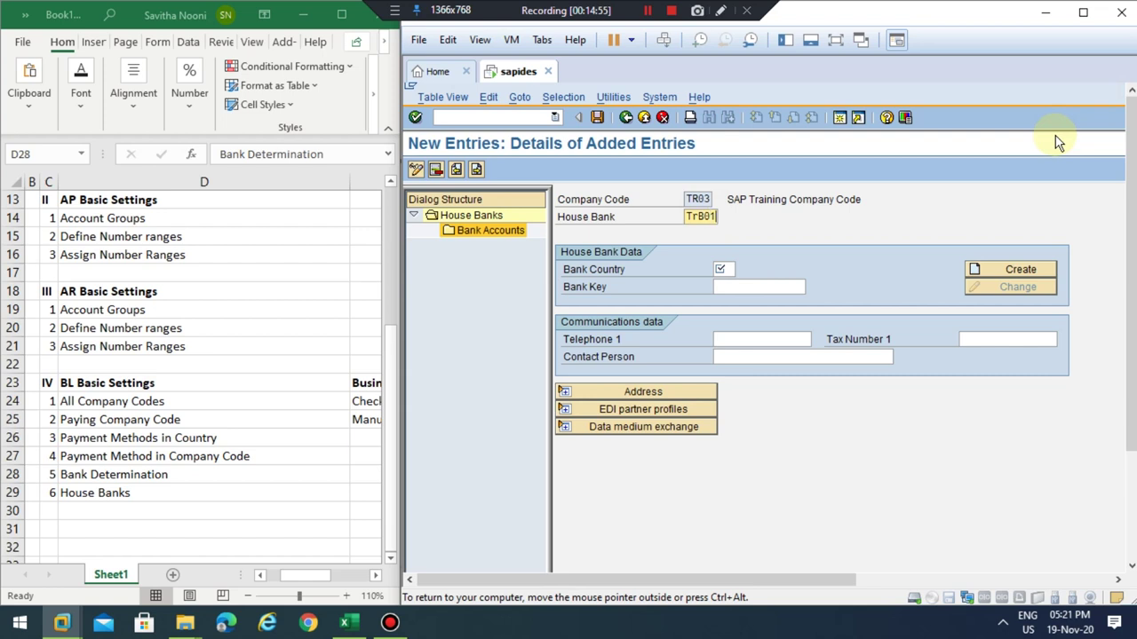
Set the house bank's country to DE and expand its address details.
left_click(727, 268)
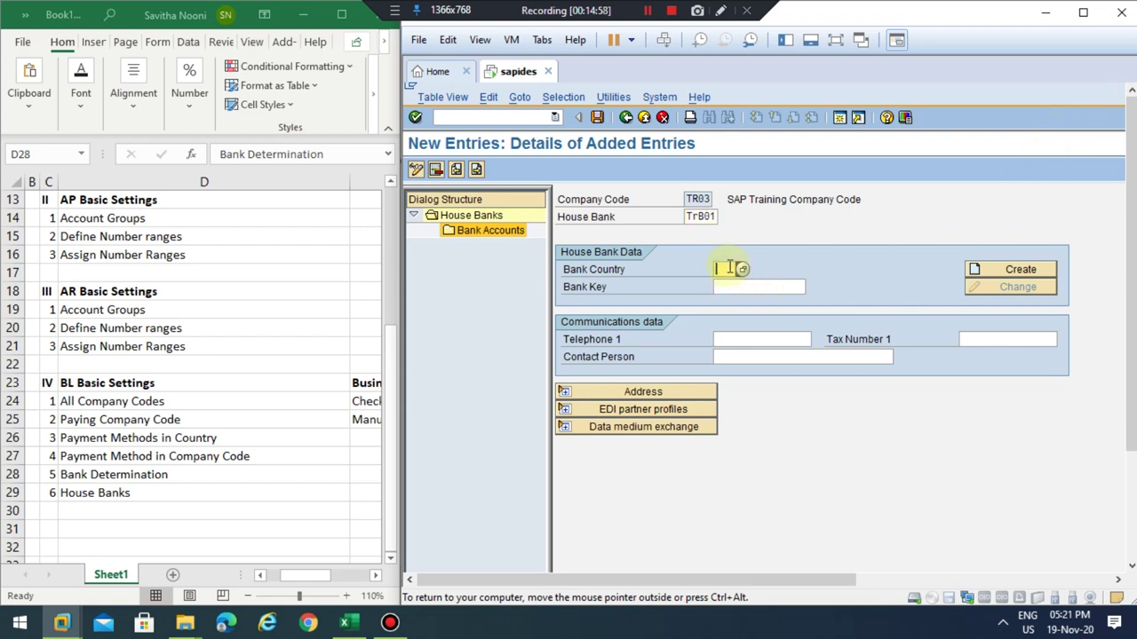
type("DE")
left_click(728, 286)
key("BackSpace")
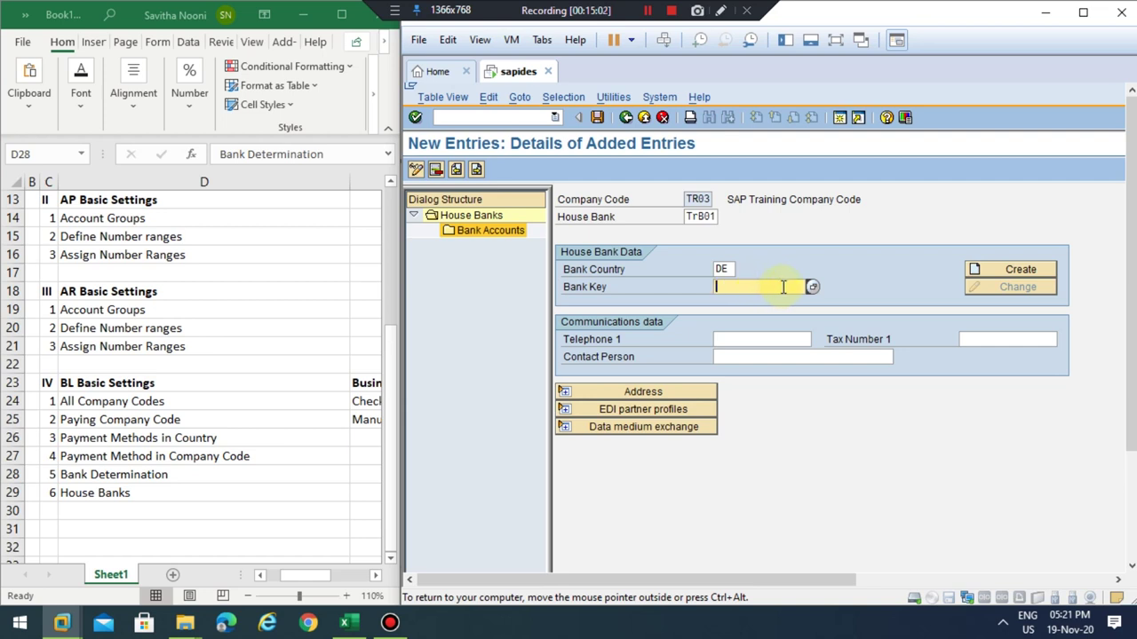
left_click(658, 392)
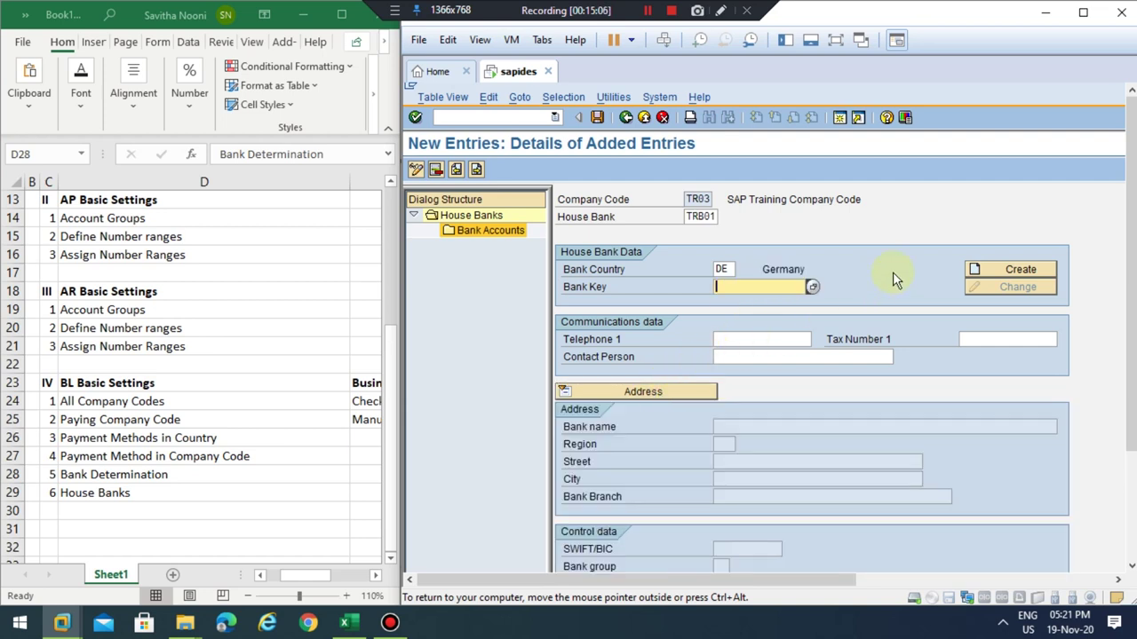
Look up the German banks and assign bank key 10020030, SAP Bank Germany A.G, to house bank TRB01.
left_click(812, 289)
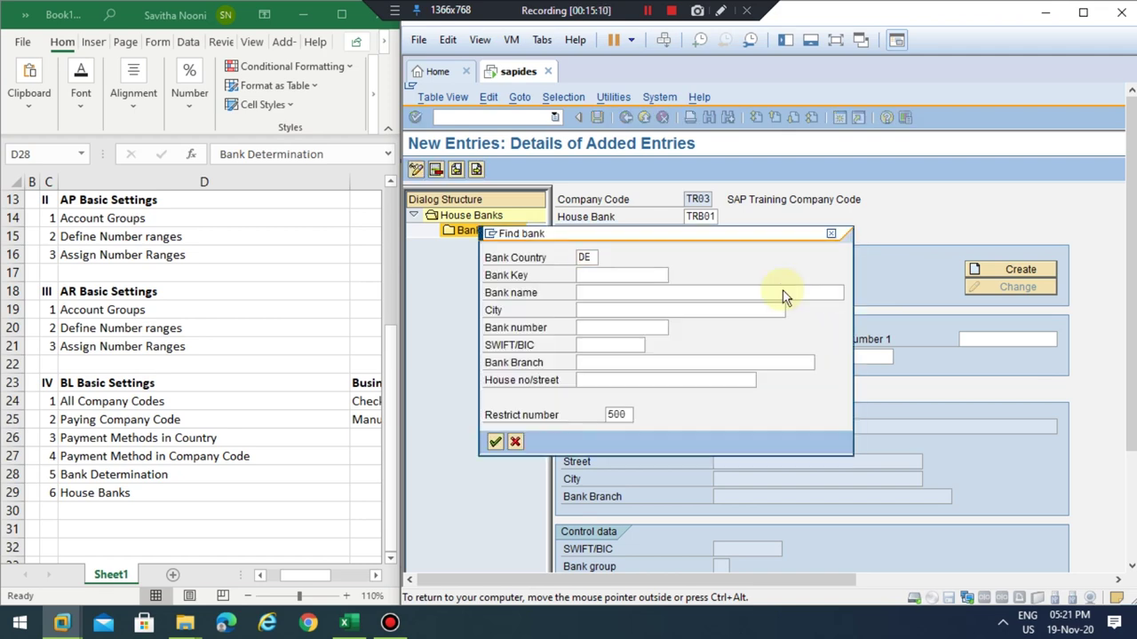
key("Return")
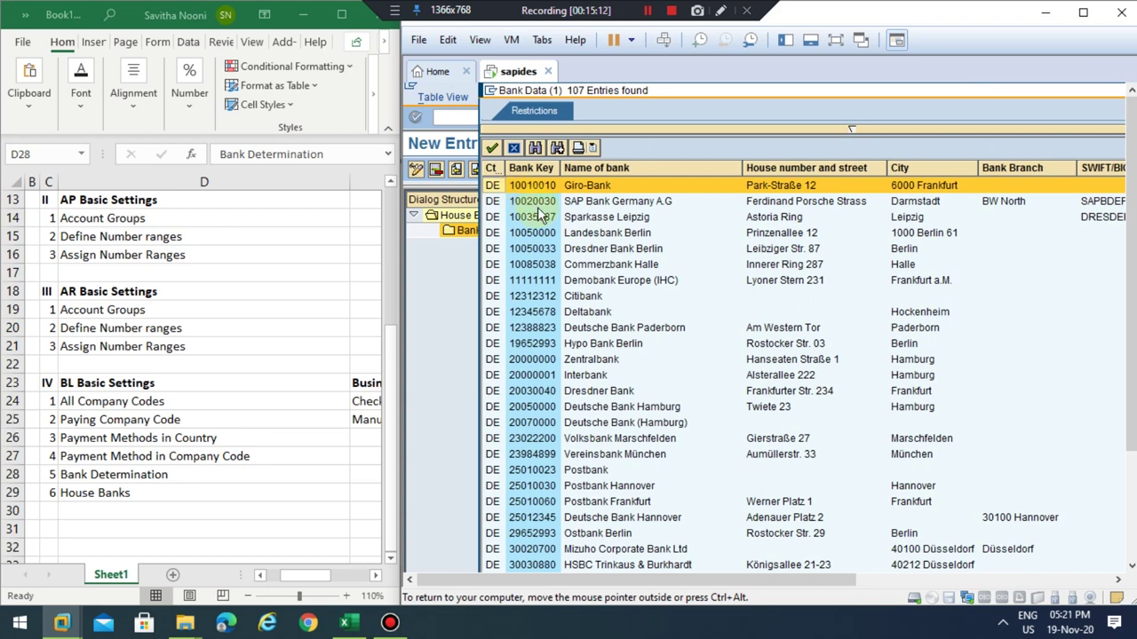
left_click(533, 202)
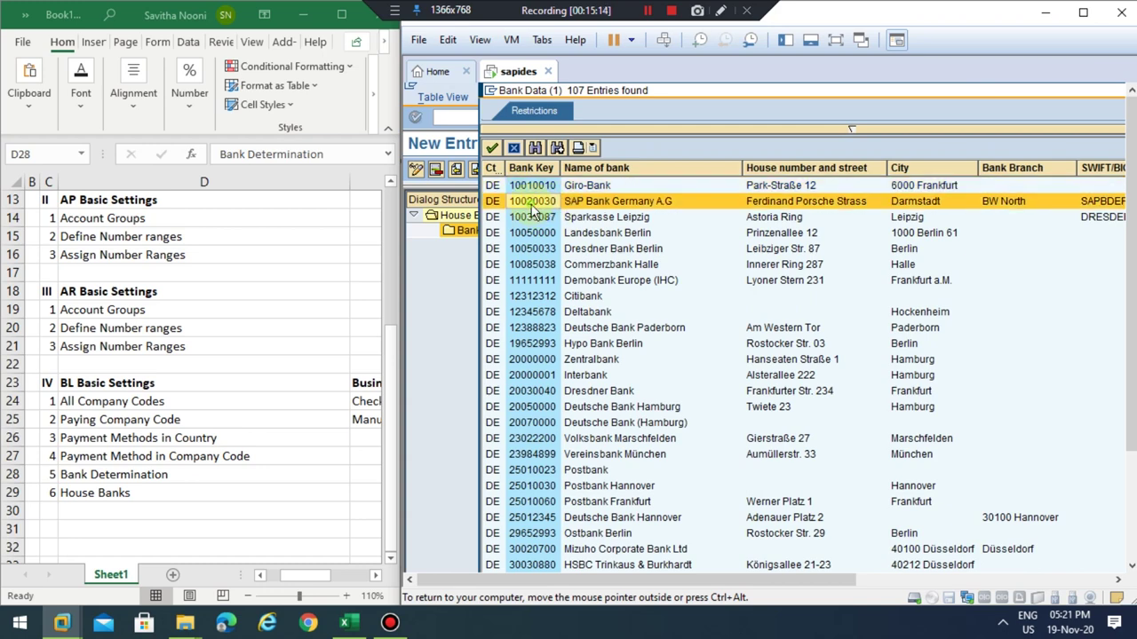
double_click(532, 205)
key("Return")
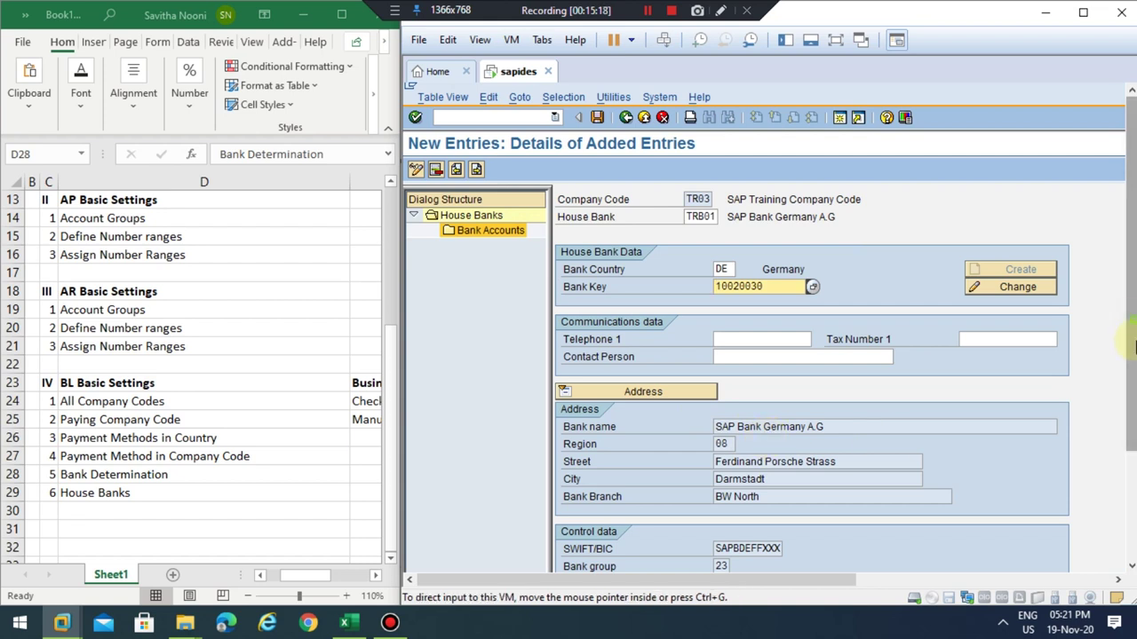
Collapse the house bank's address details and review its EDI partner profiles and data medium exchange sections.
scroll(768, 438, "down", 3)
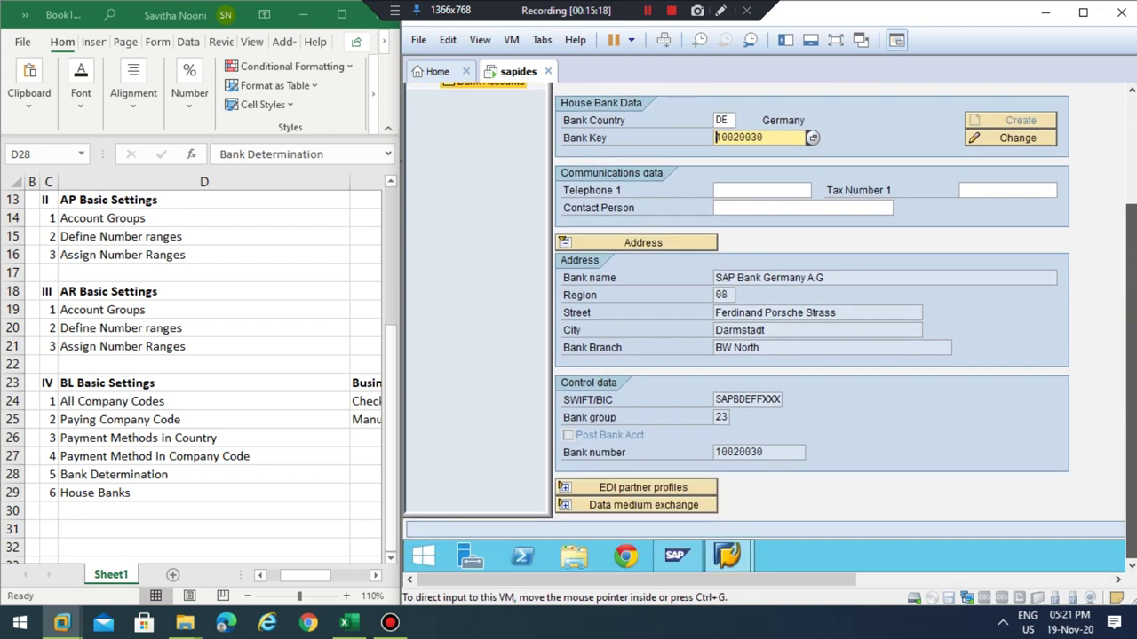
left_click(652, 245)
left_click(651, 262)
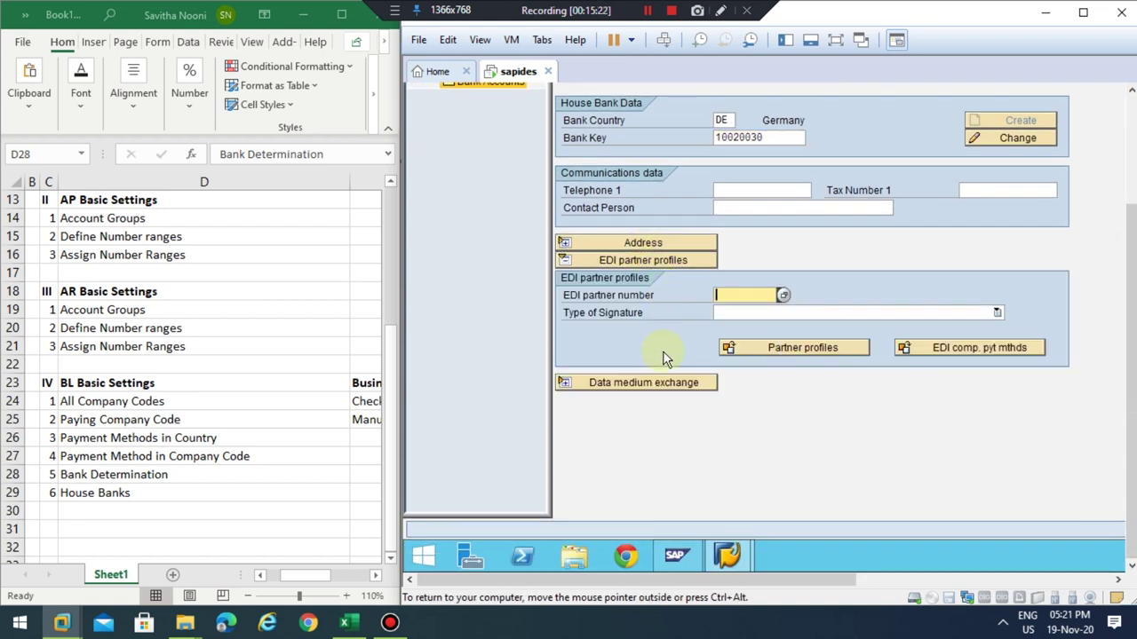
left_click(647, 385)
left_click(647, 386)
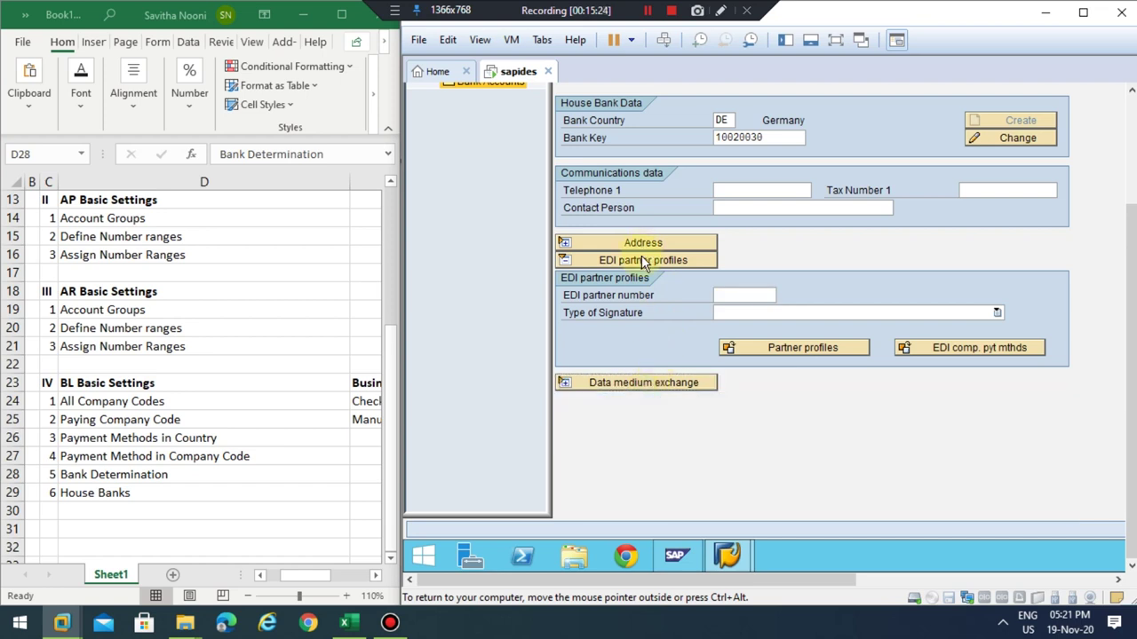
Collapse the EDI partner profiles section, save house bank TRB01 with its transport request, and return to the house banks overview.
left_click(645, 260)
scroll(634, 238, "up", 3)
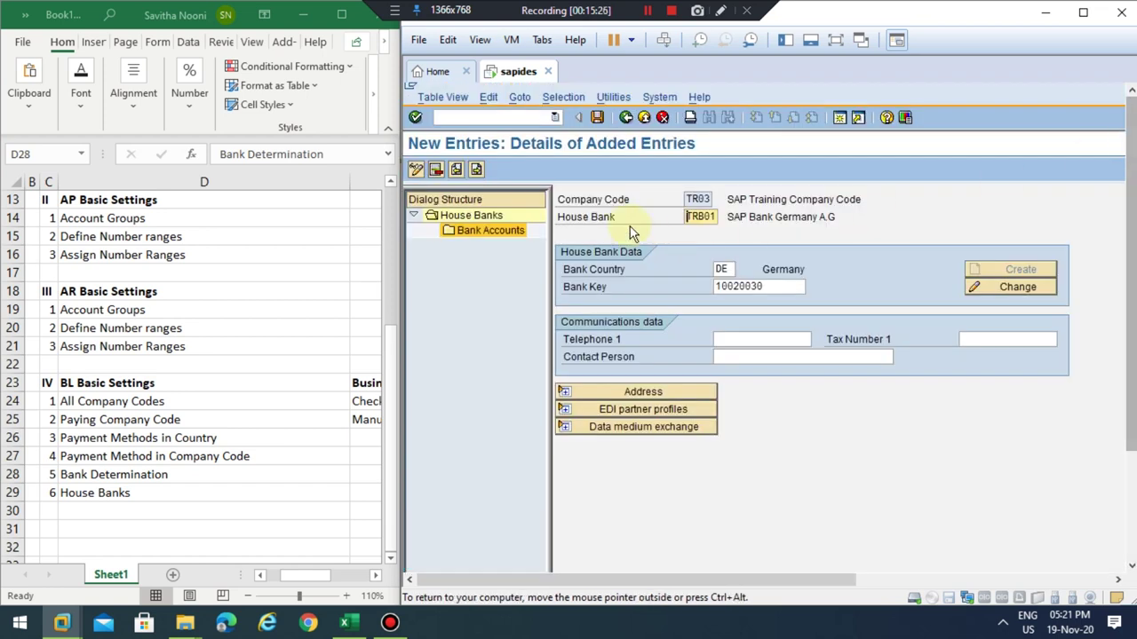
left_click(596, 117)
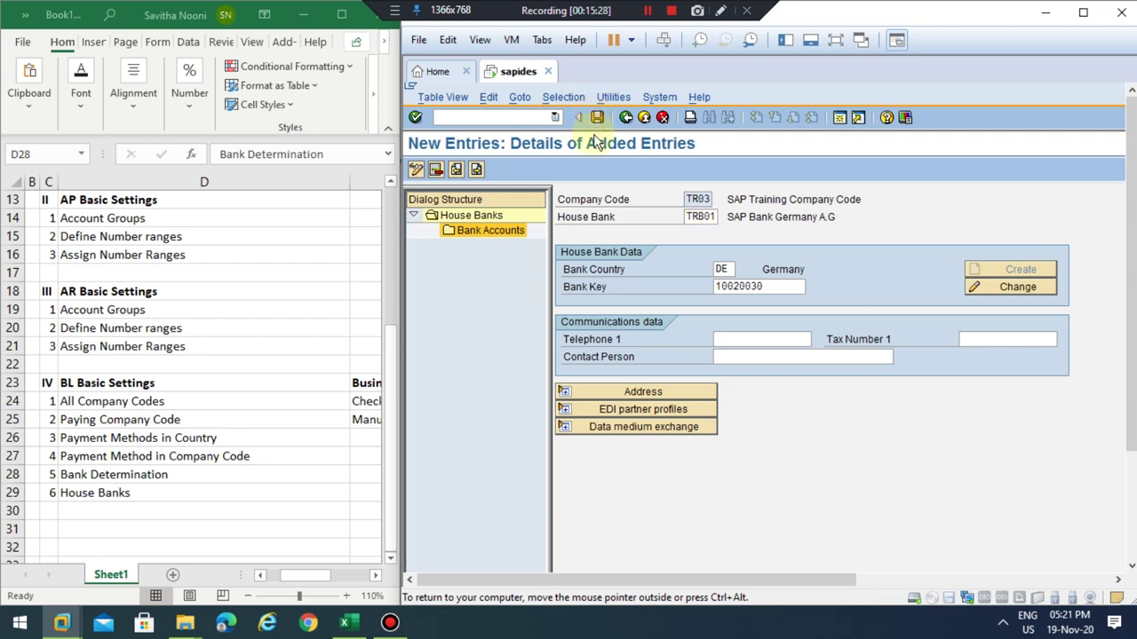
left_click(440, 338)
left_click(629, 118)
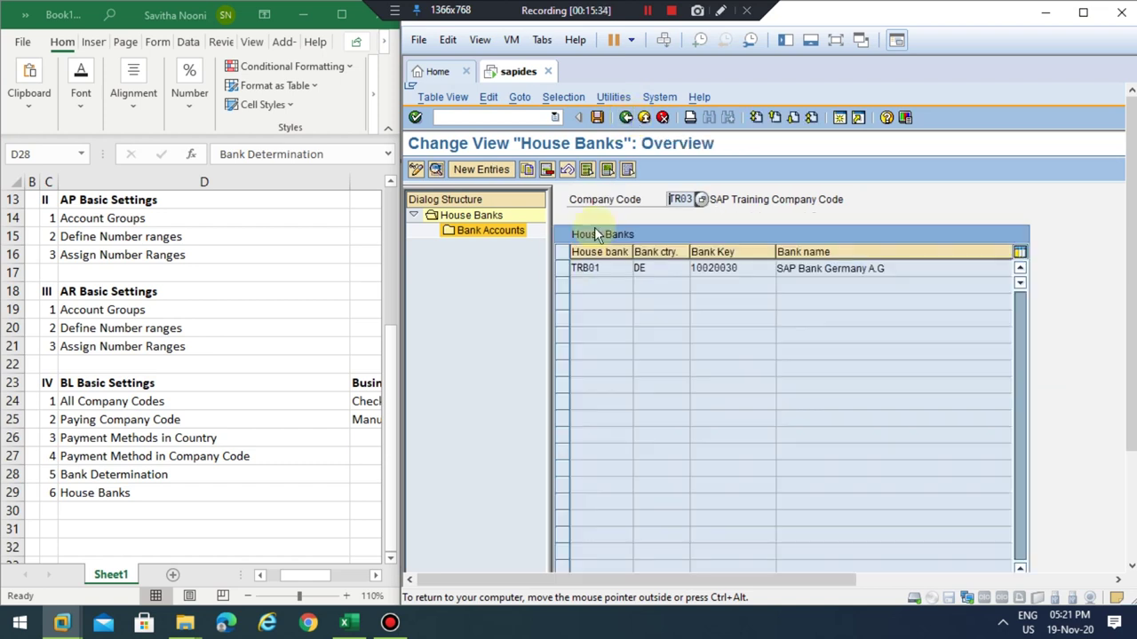
left_click(563, 272)
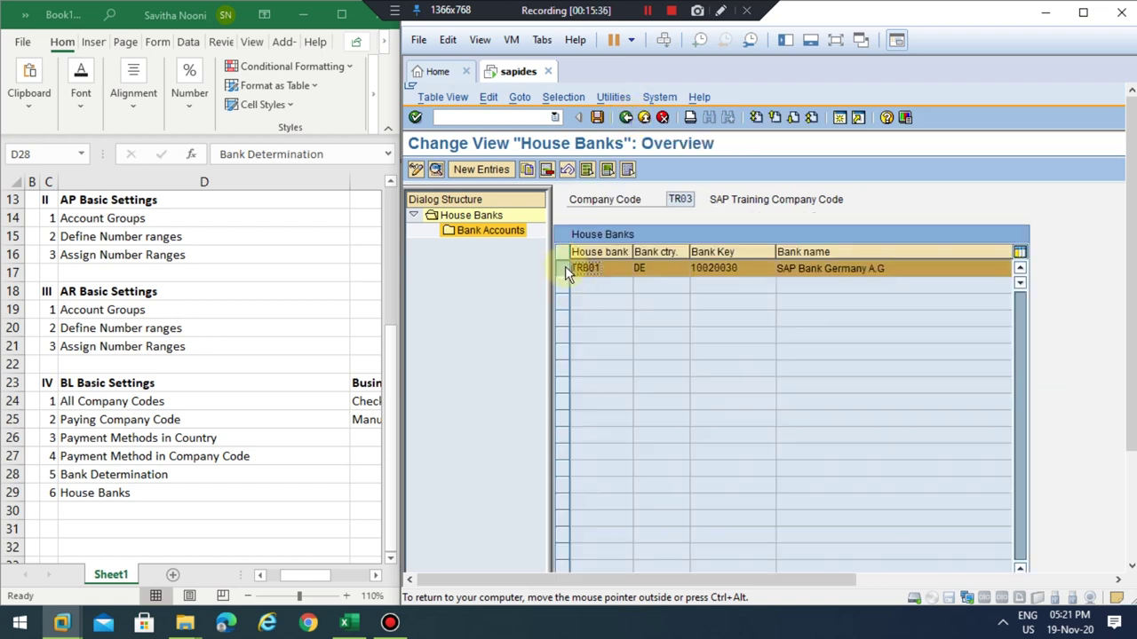
left_click(497, 232)
double_click(514, 237)
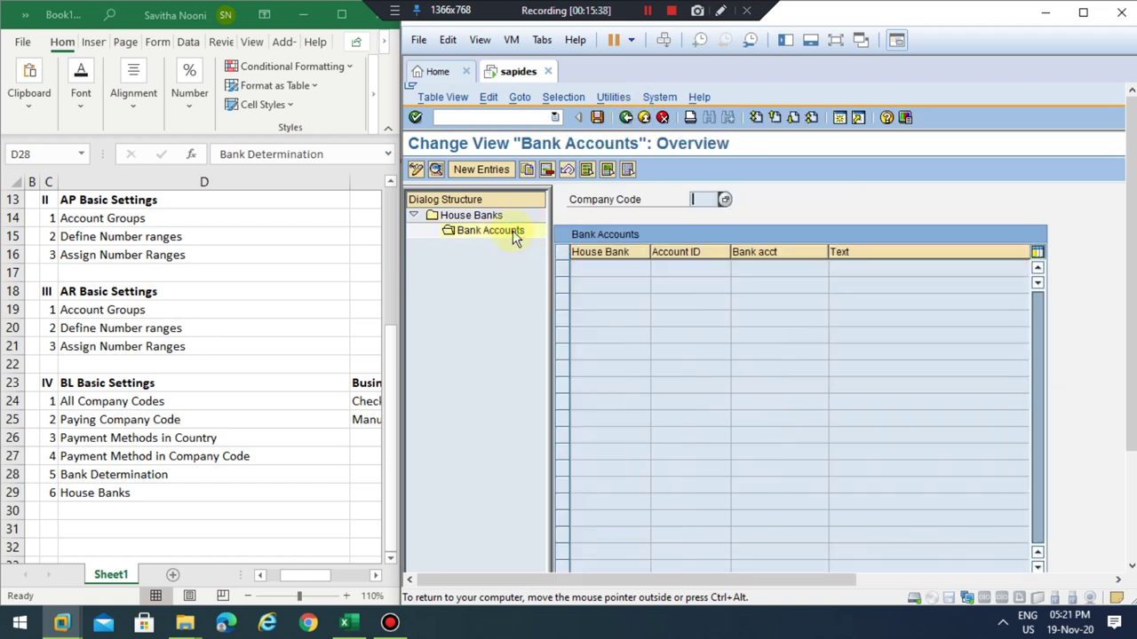
left_click(626, 119)
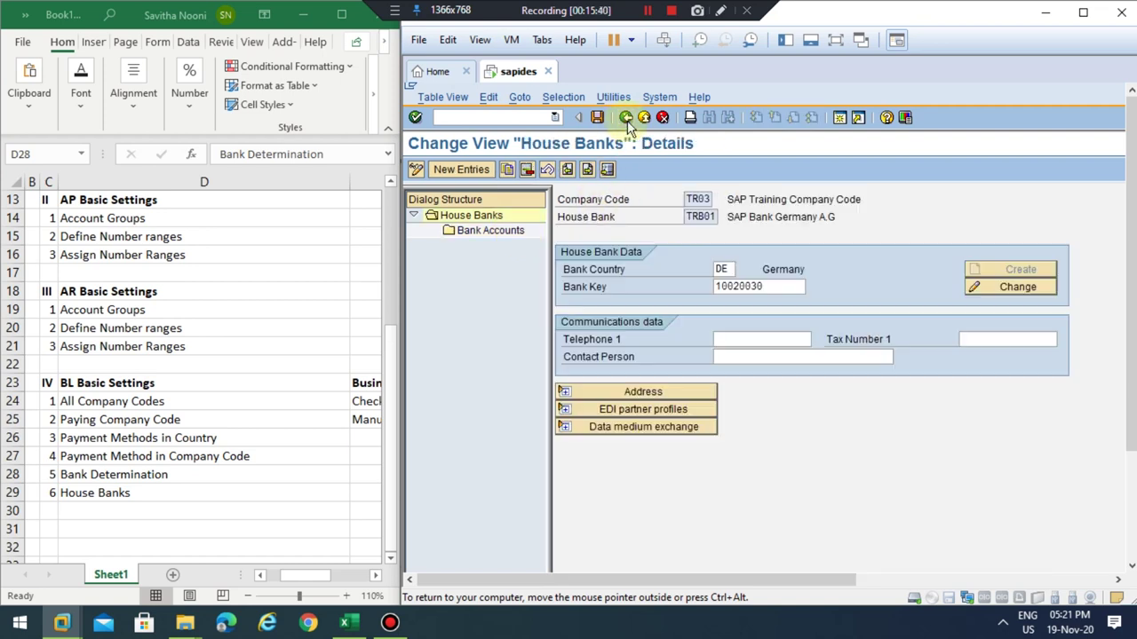
left_click(626, 119)
left_click(626, 119)
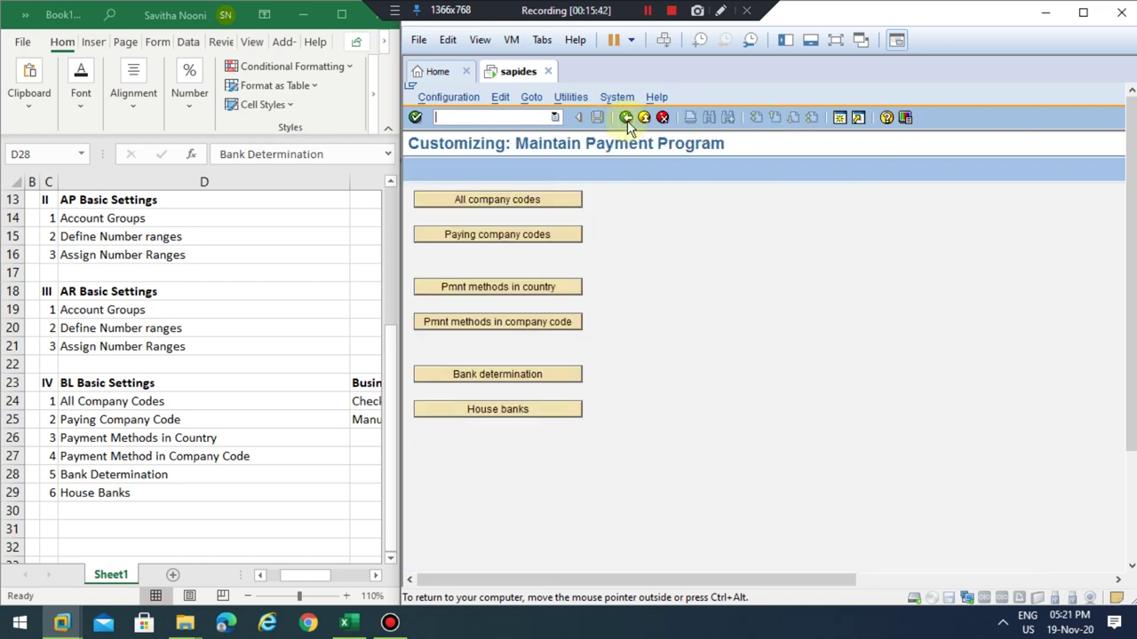
left_click(513, 410)
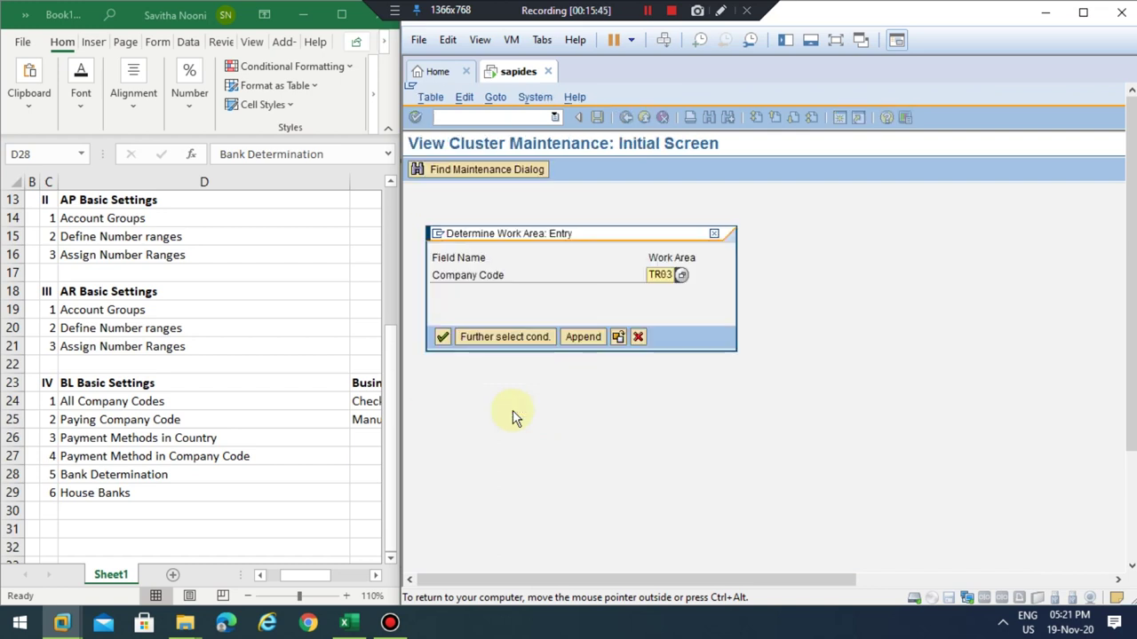
left_click(443, 337)
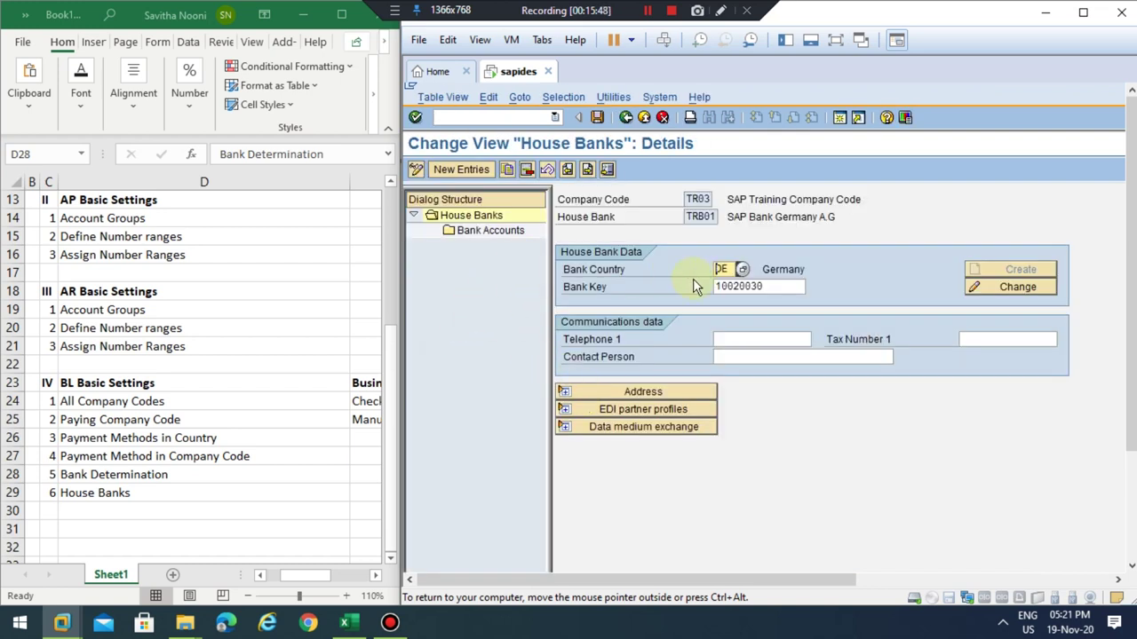
left_click(626, 117)
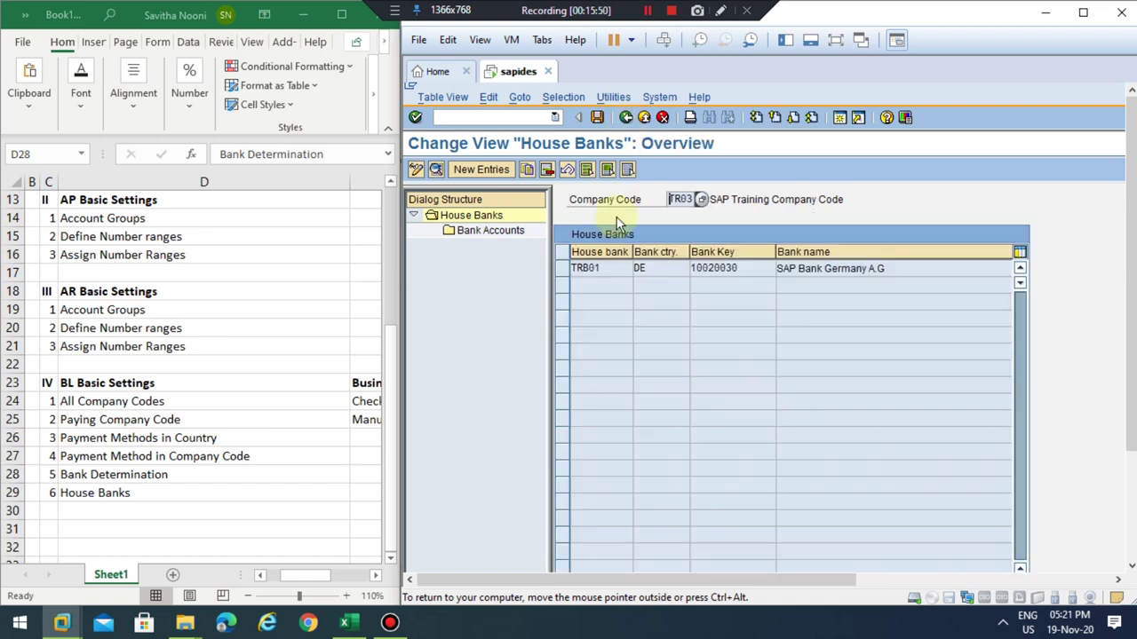
Start a new bank account entry for house bank TRB01 with the account ID TRB01.
left_click(566, 270)
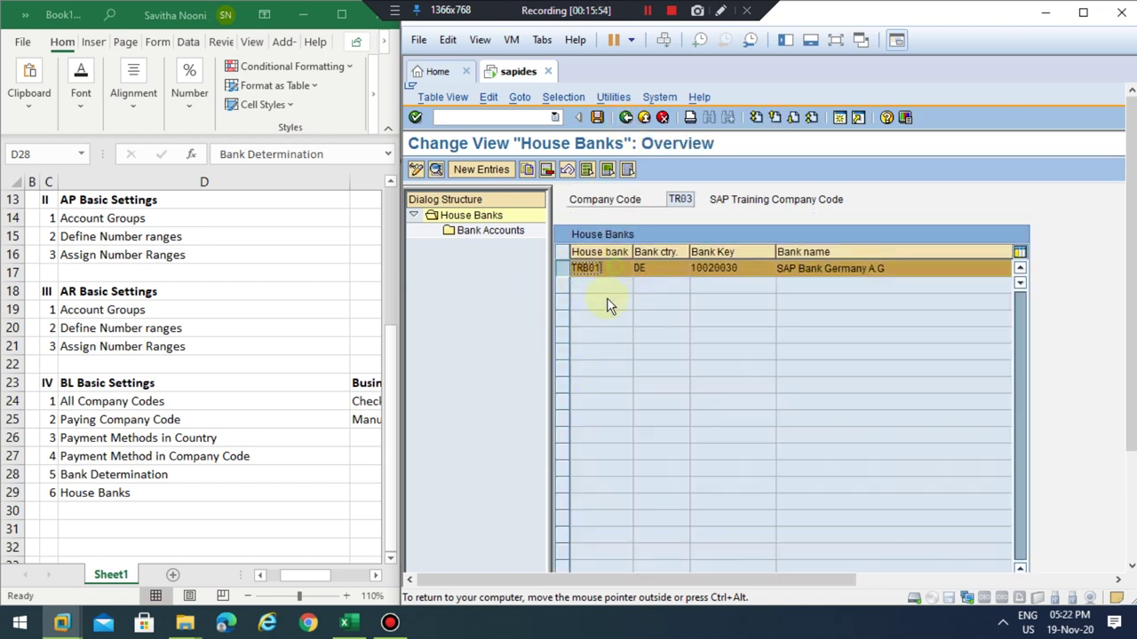
double_click(490, 233)
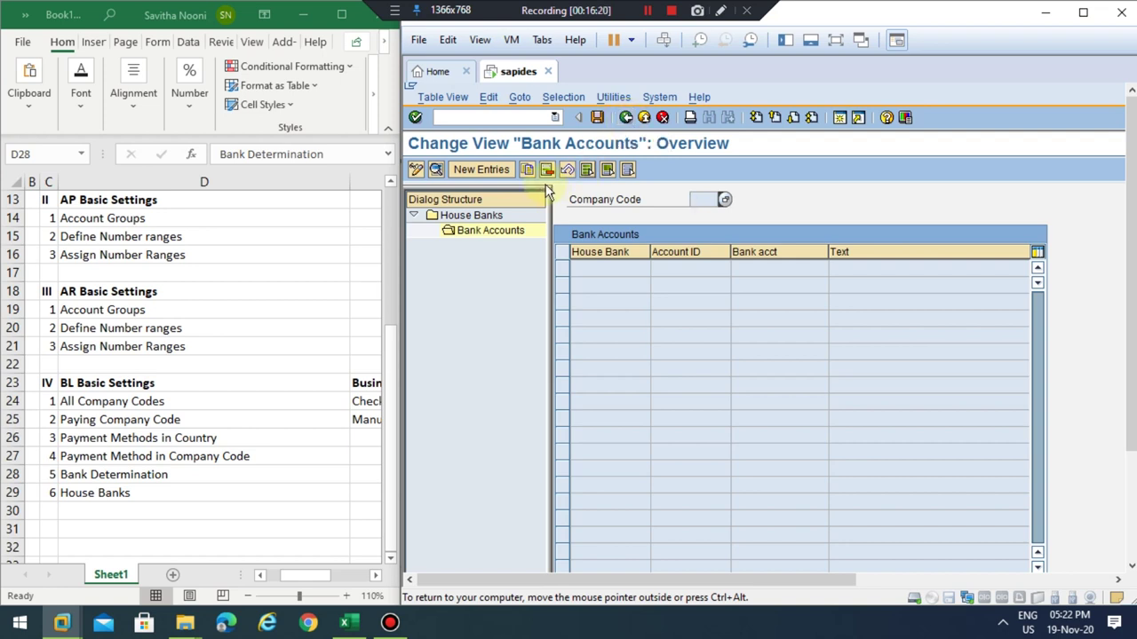
key("F5")
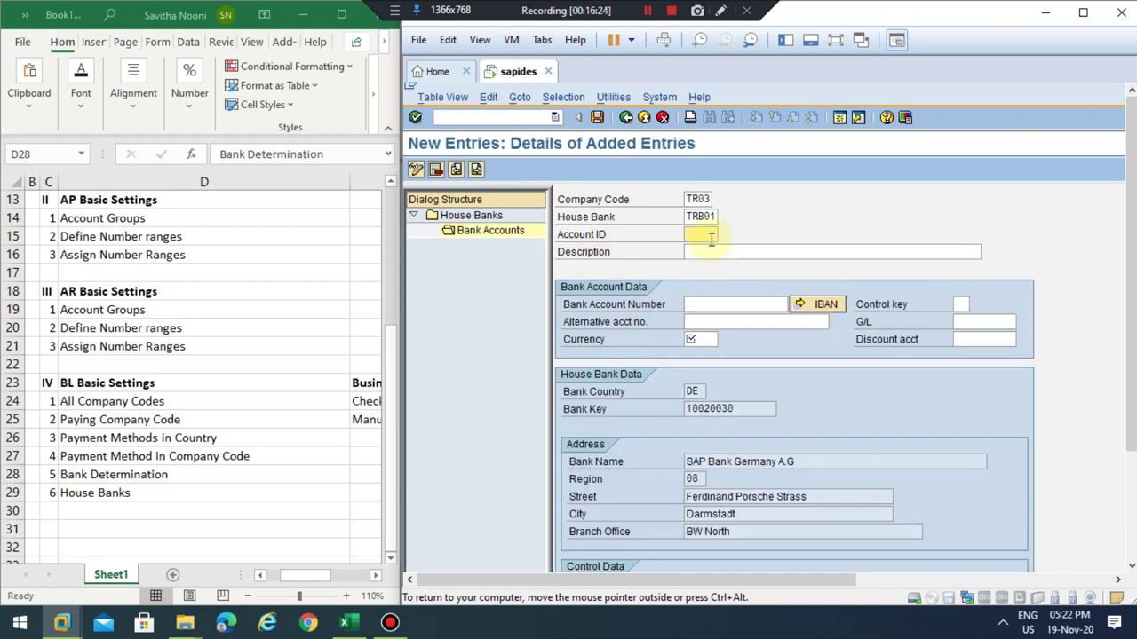
type("TRB01")
left_click(726, 253)
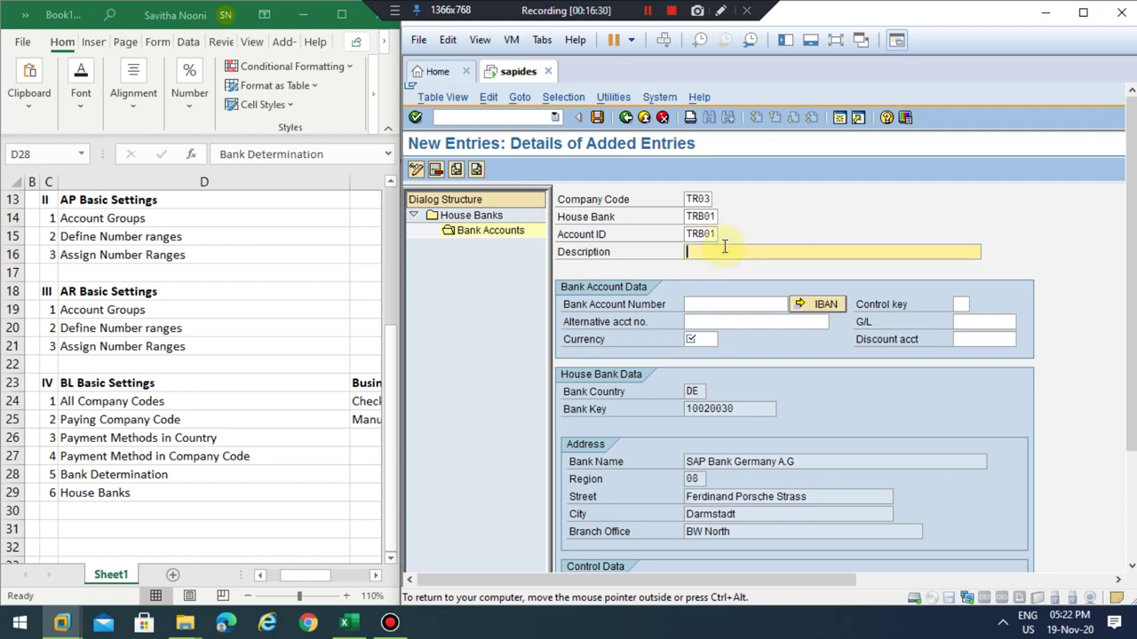
left_click(703, 234)
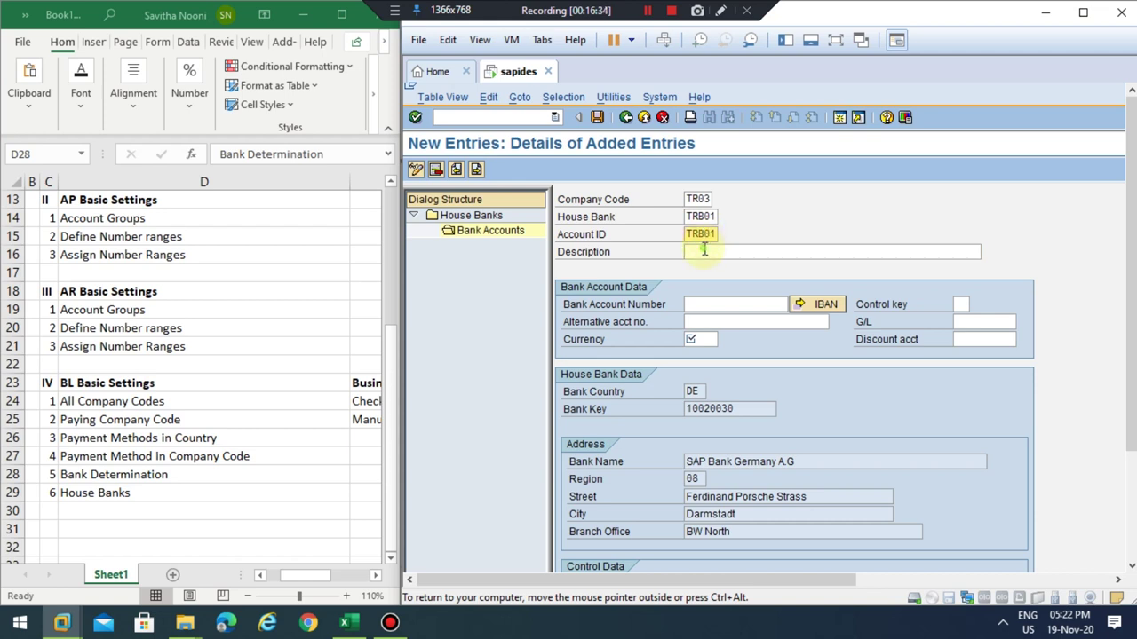
Set the new bank account's description to Citibank.
left_click(704, 251)
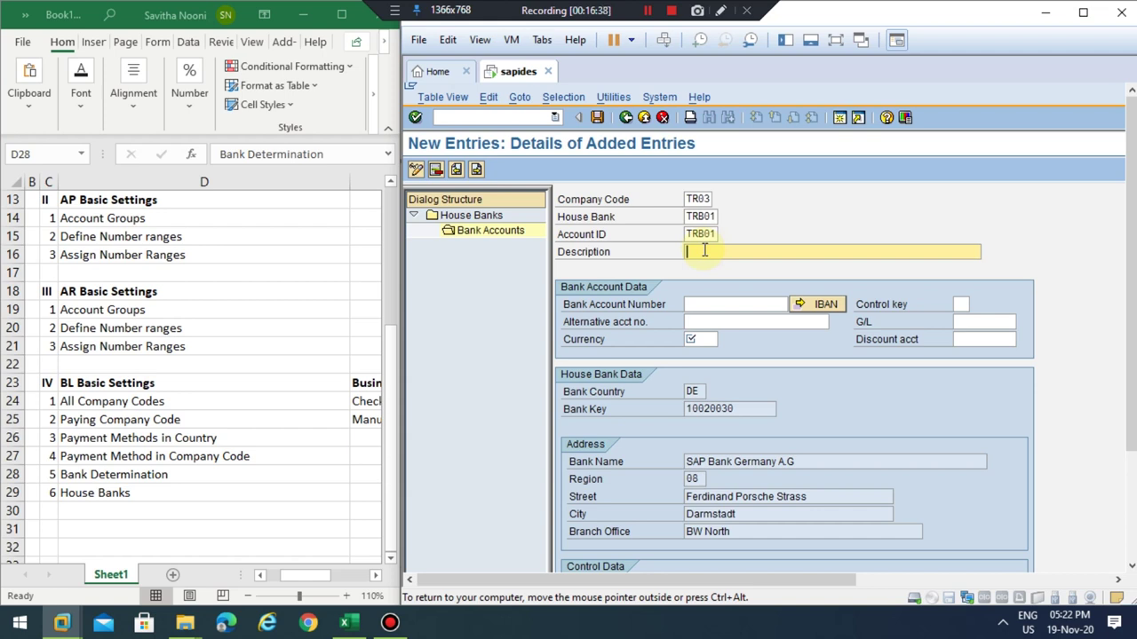
type("Training Company")
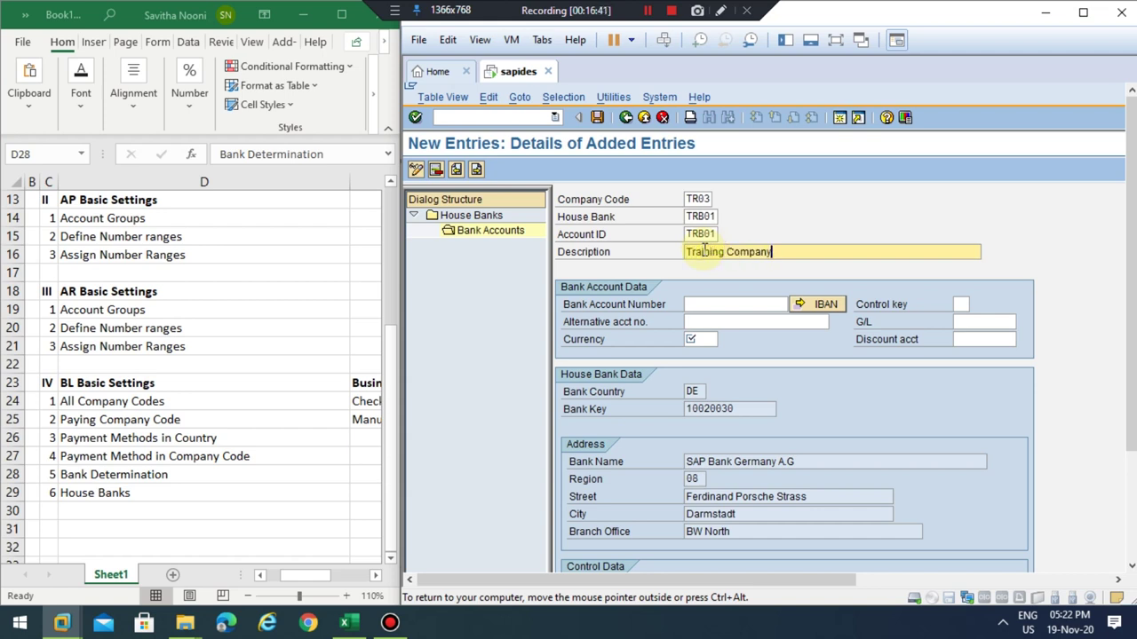
key("BackSpace")
key("BackSpace")
key("BackSpace")
key("BackSpace")
key("BackSpace")
key("BackSpace")
key("BackSpace")
key("BackSpace")
key("BackSpace")
key("BackSpace")
key("BackSpace")
key("BackSpace")
key("BackSpace")
key("BackSpace")
key("BackSpace")
type("CitiBank")
key("Tab")
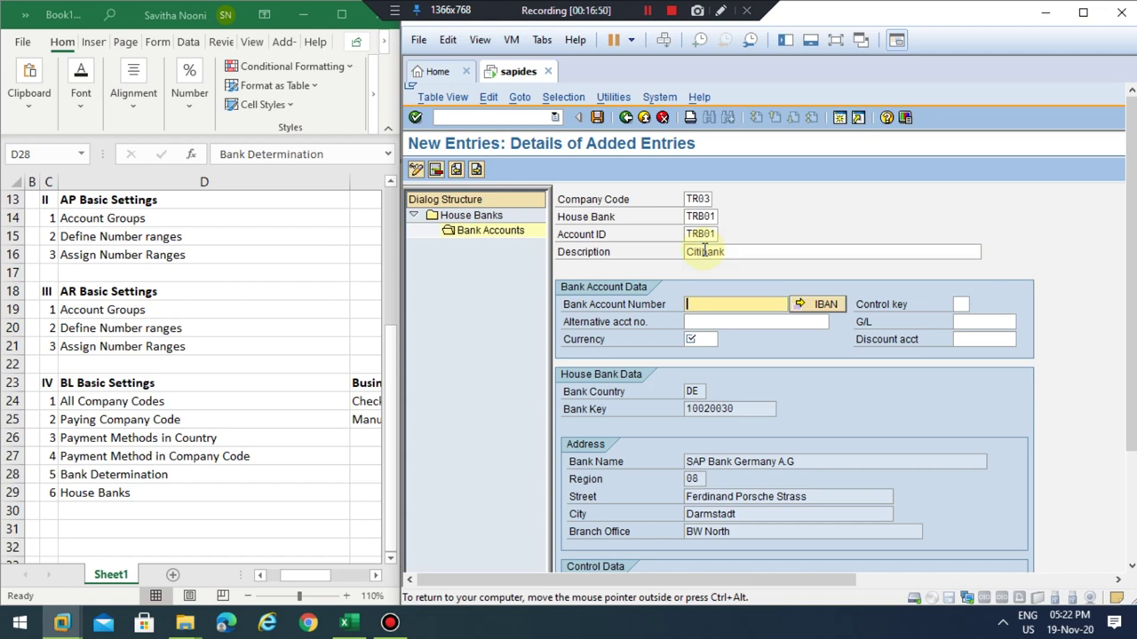
Enter the bank account number and set the account currency to EUR.
type("1234567890")
key("Tab")
key("Tab")
key("Tab")
key("Tab")
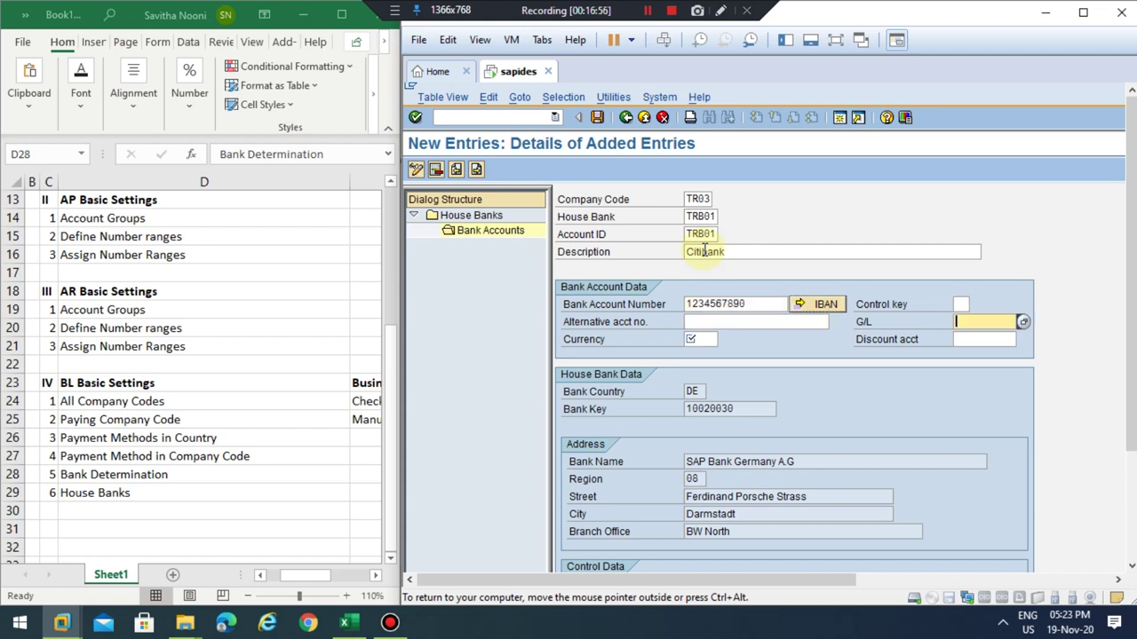
key("Tab")
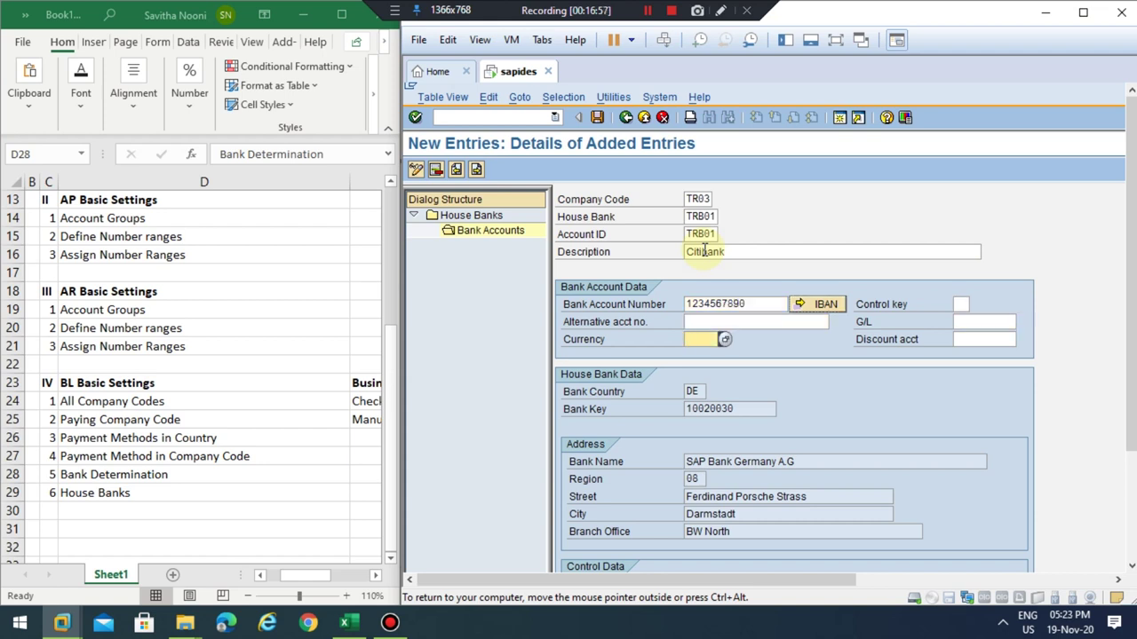
type("eur")
Look up TR03 G/L accounts matching 130* and assign 130010, Citibank - Main Account, to the bank account.
left_click(981, 321)
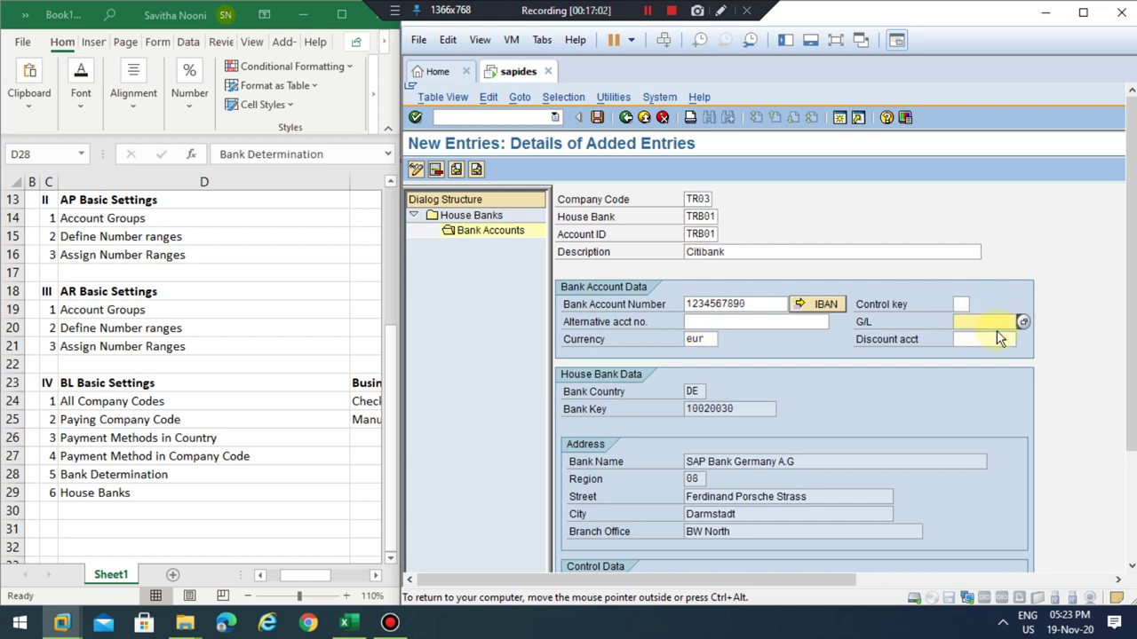
left_click(1023, 325)
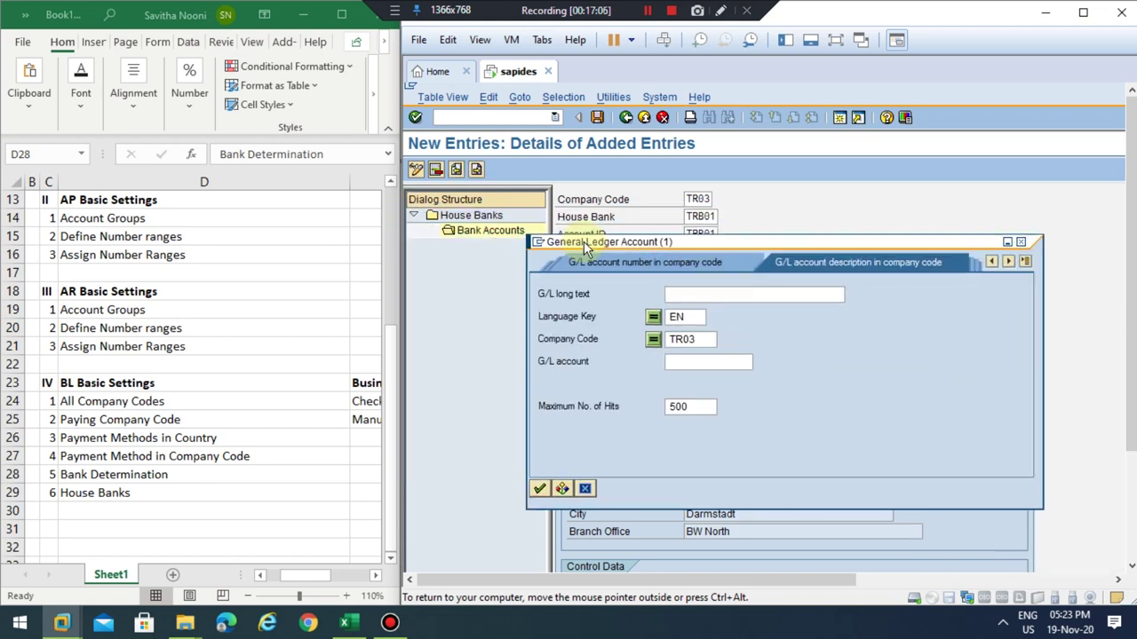
left_click(684, 360)
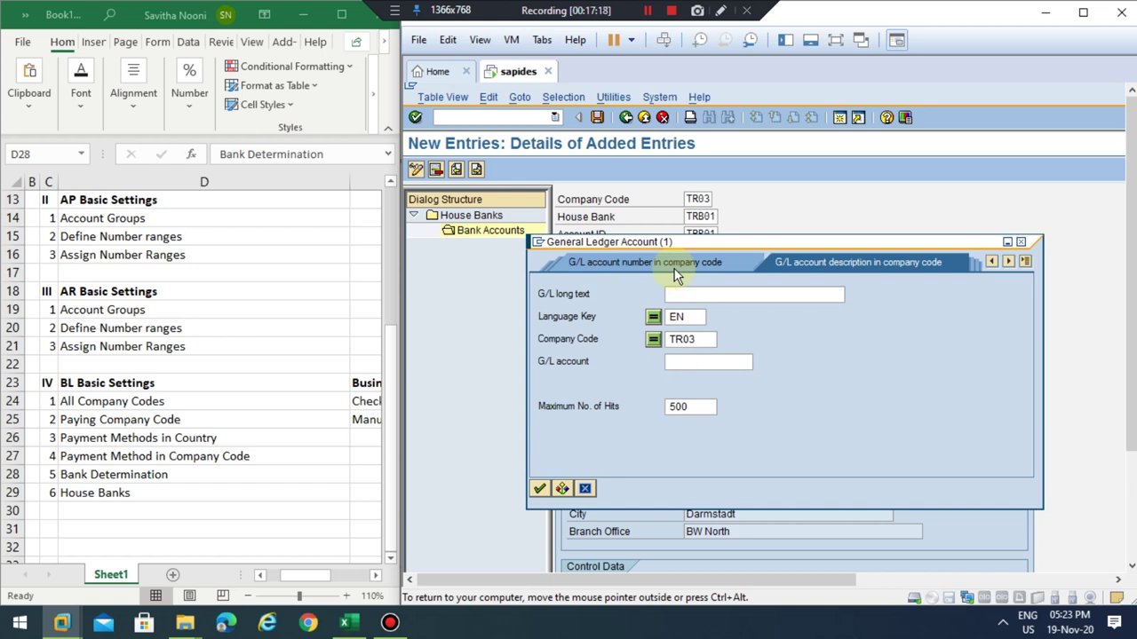
type("130*")
key("Return")
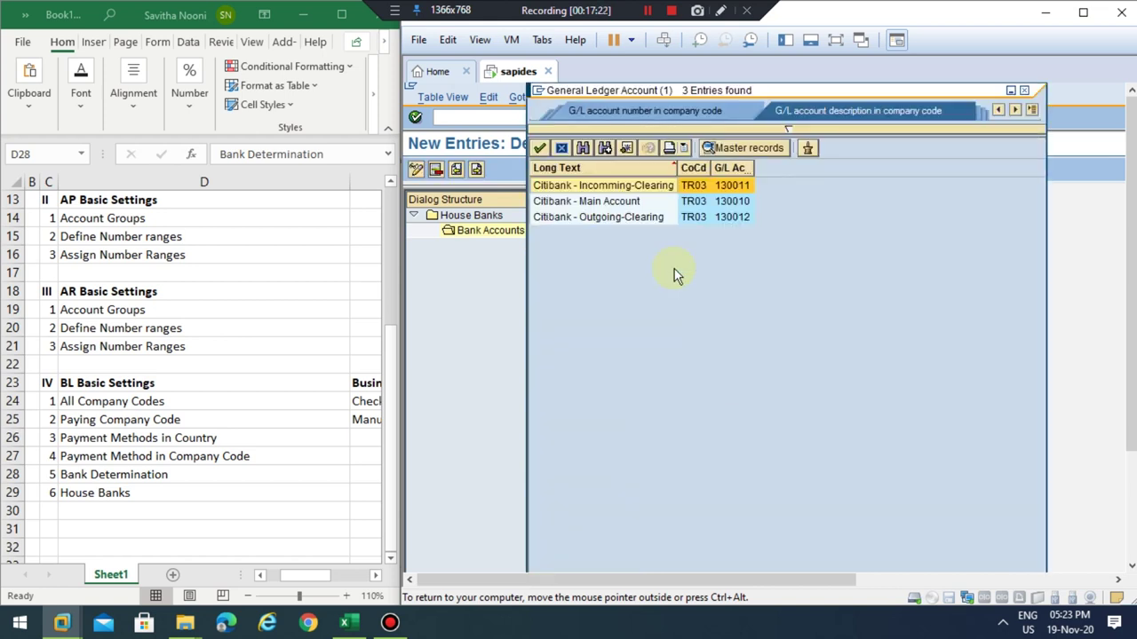
left_click(694, 202)
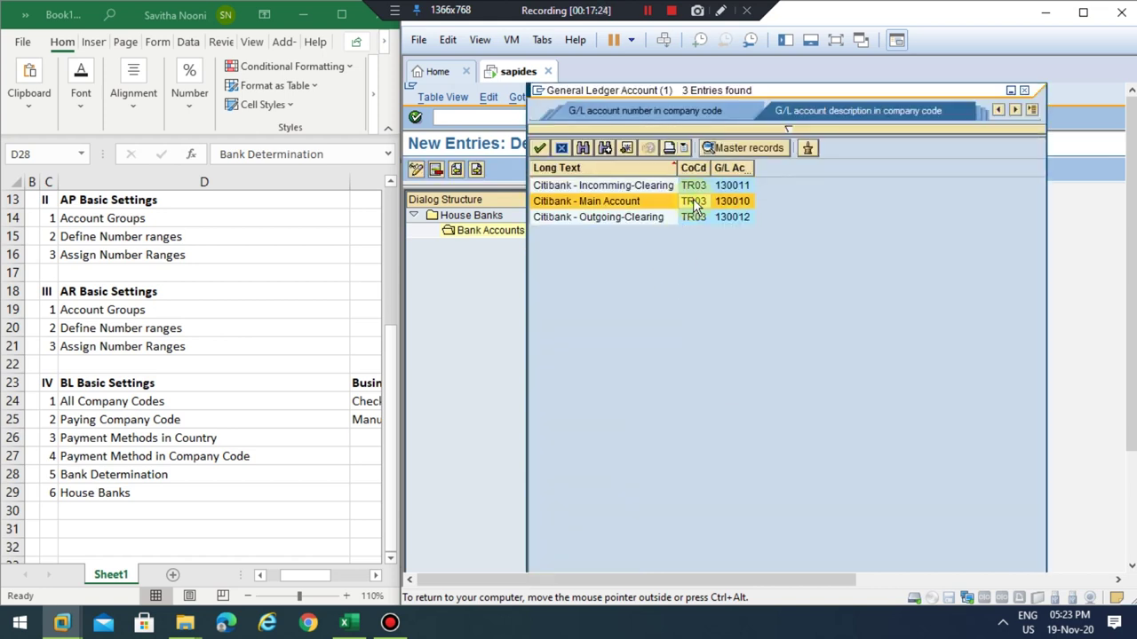
left_click(295, 474)
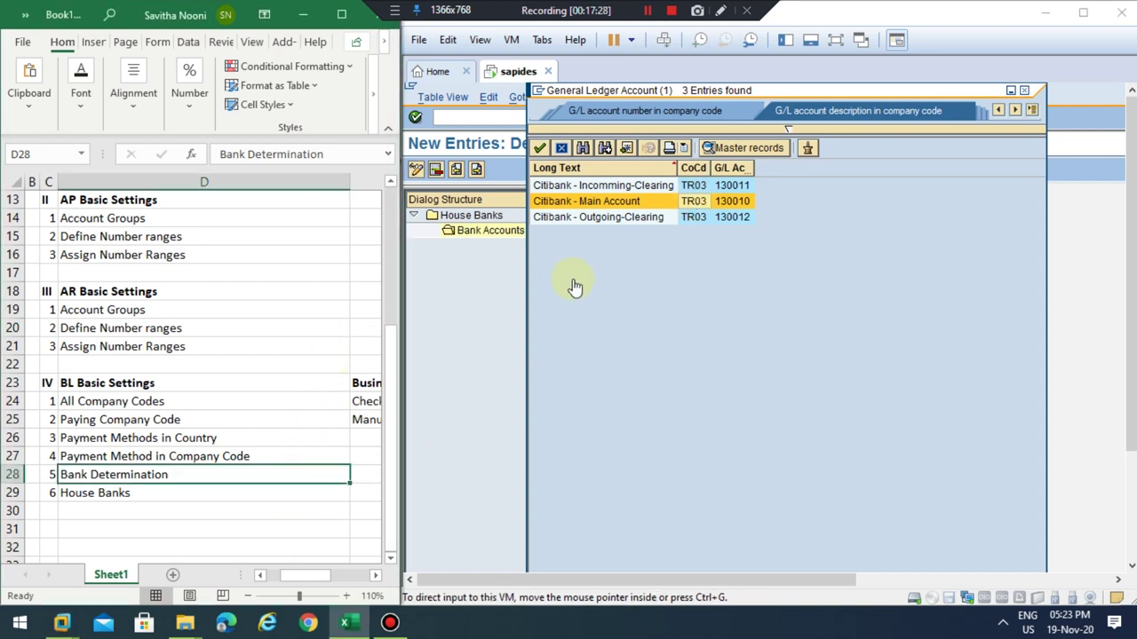
left_click(601, 205)
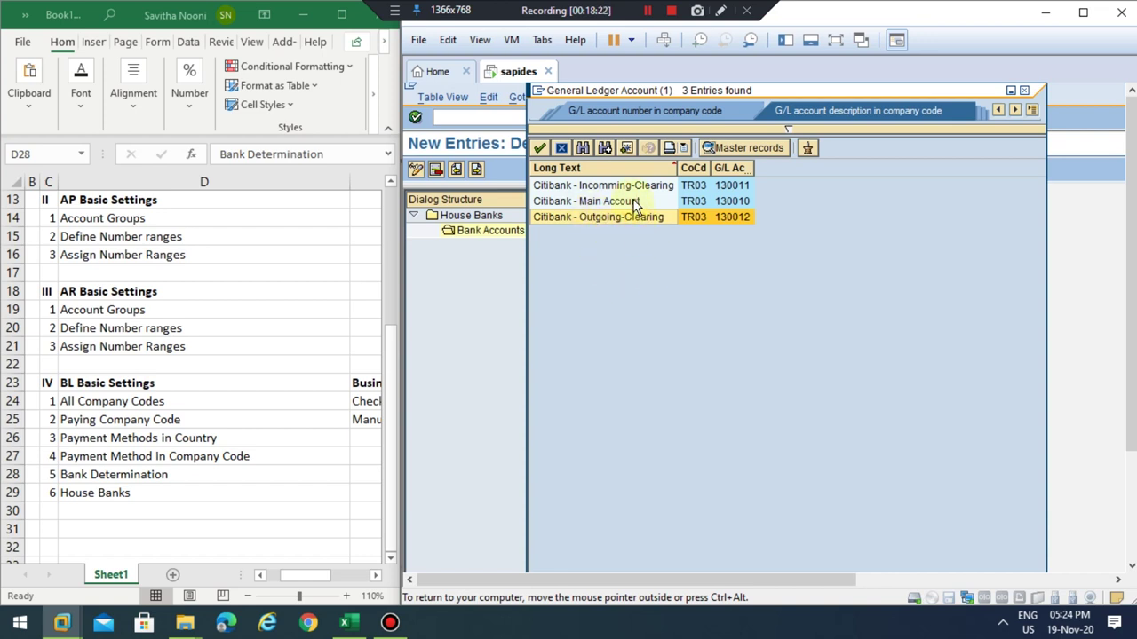
double_click(721, 202)
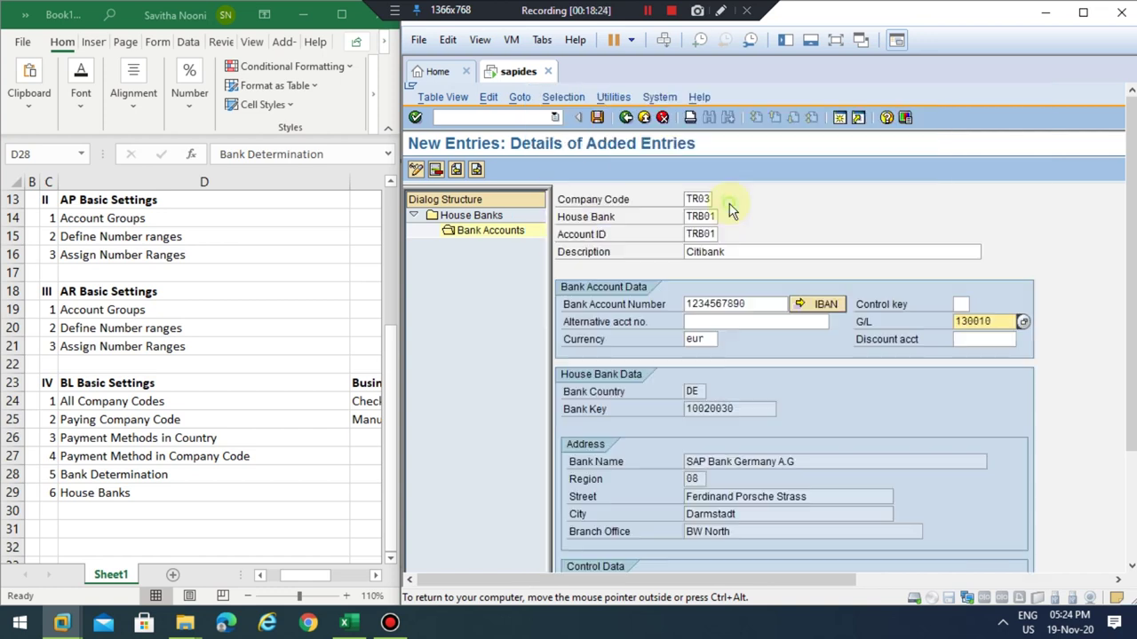
key("Return")
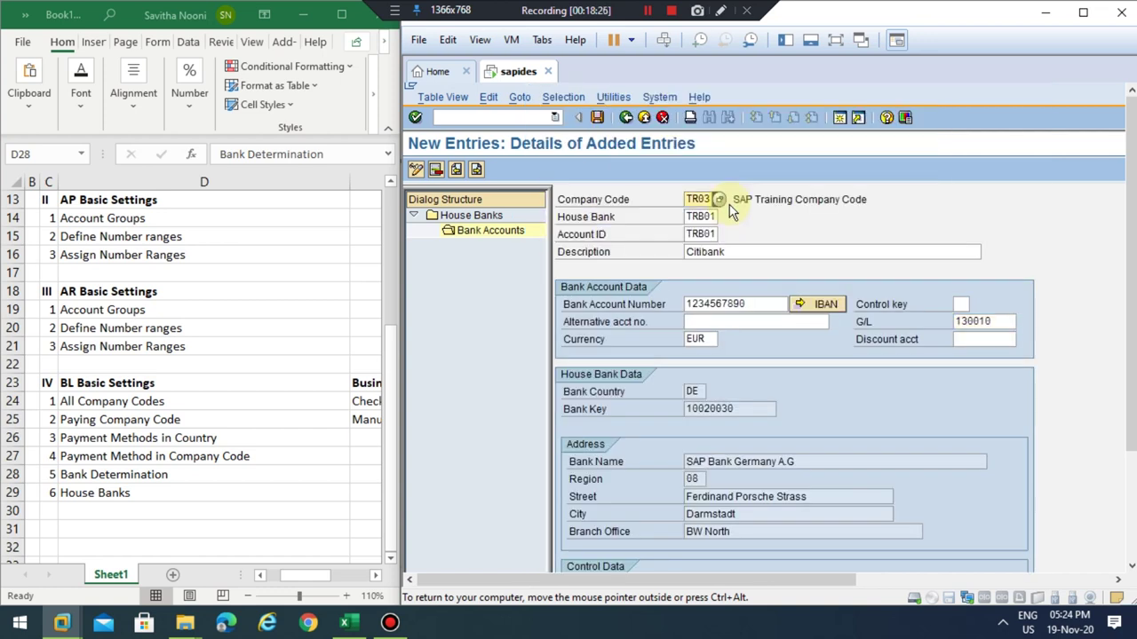
Save the bank account under customizing request ID7K900169 and include its IBAN in workbench request ID7K900163.
scroll(718, 383, "down", 1)
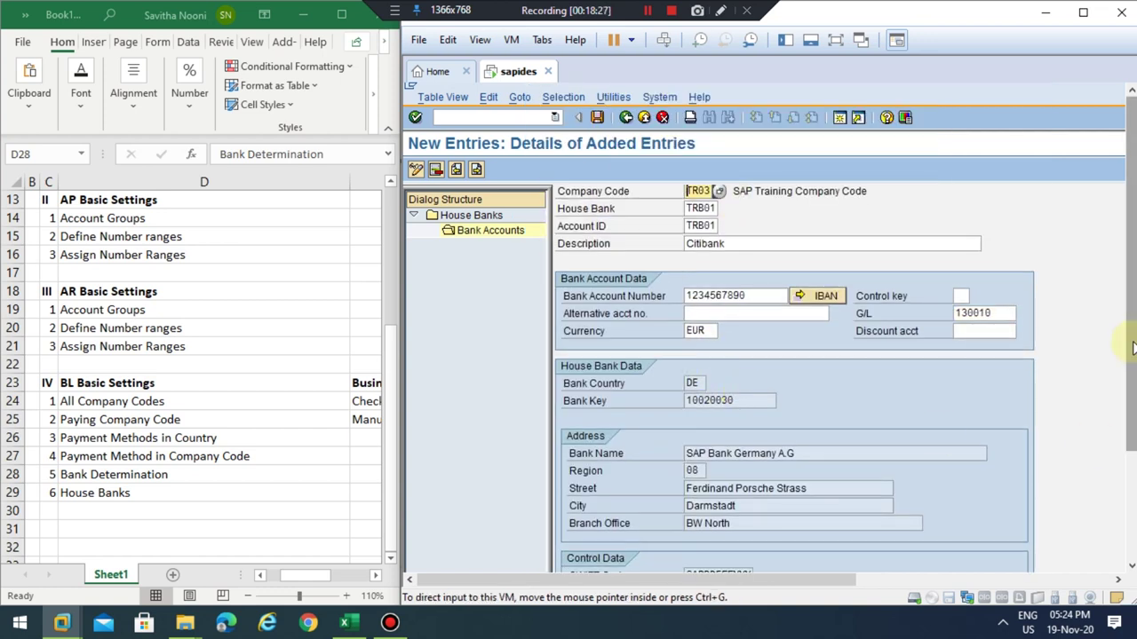
scroll(718, 389, "down", 5)
scroll(633, 212, "up", 6)
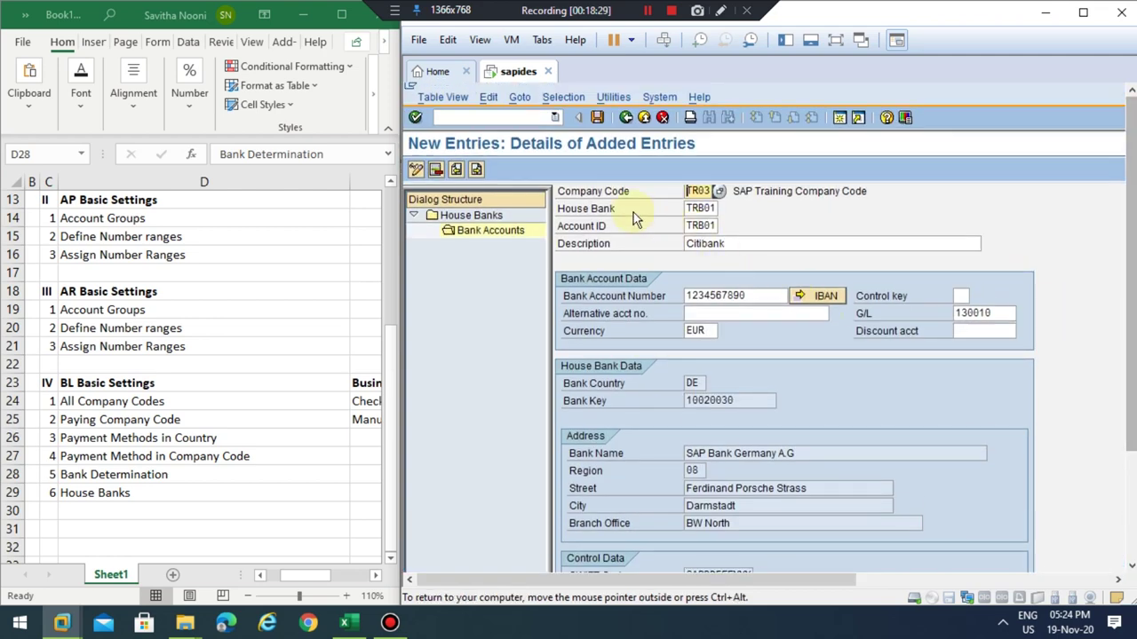
left_click(597, 118)
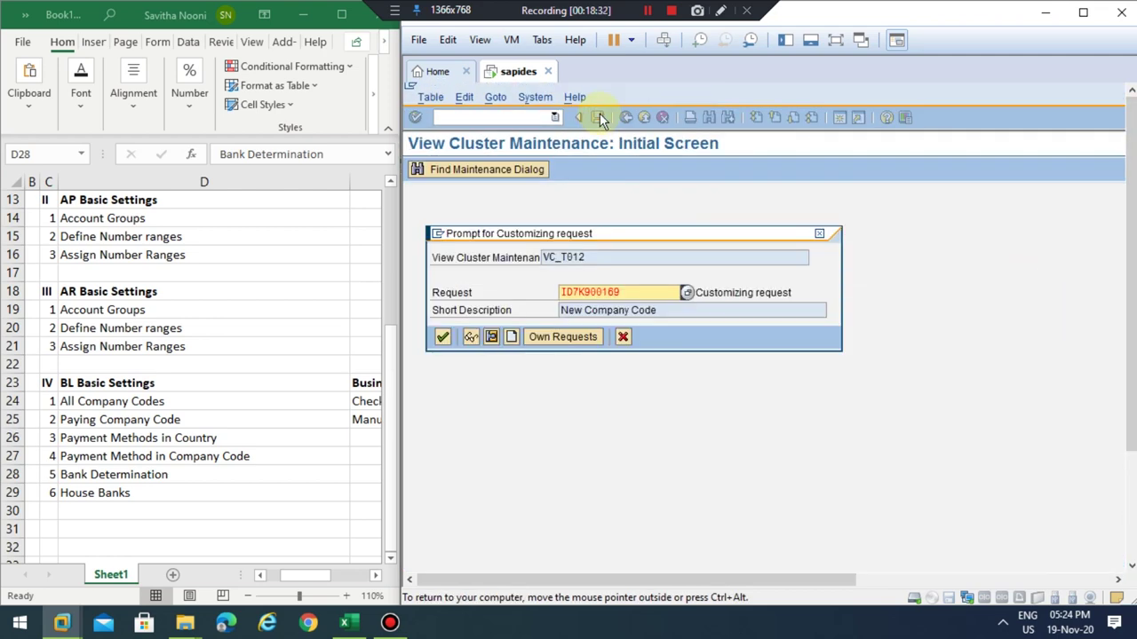
left_click(441, 340)
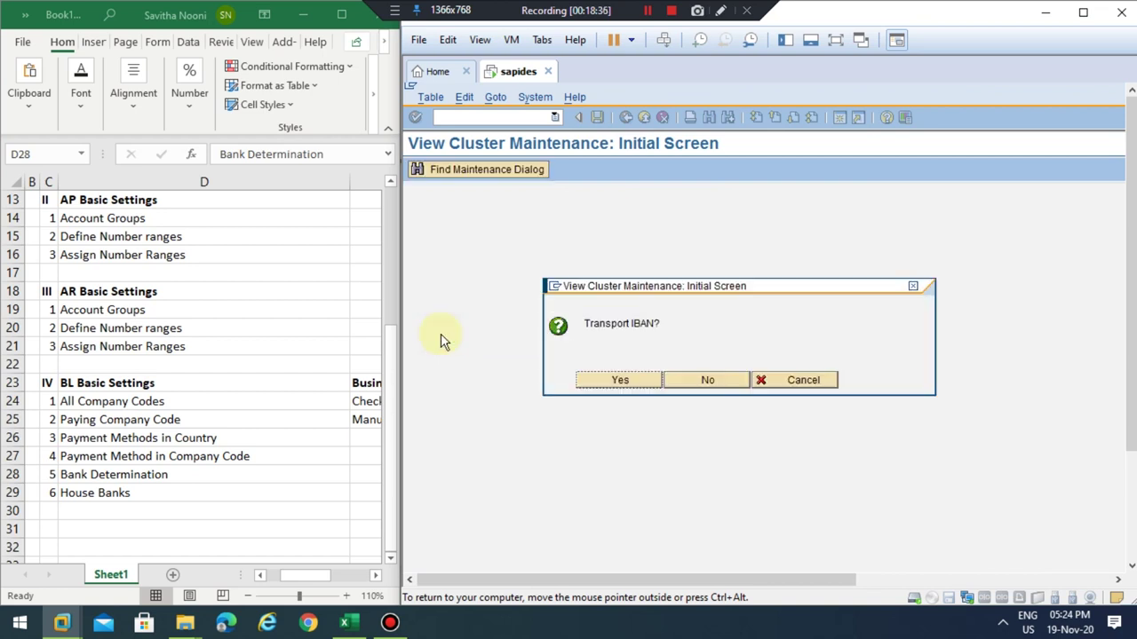
left_click(636, 384)
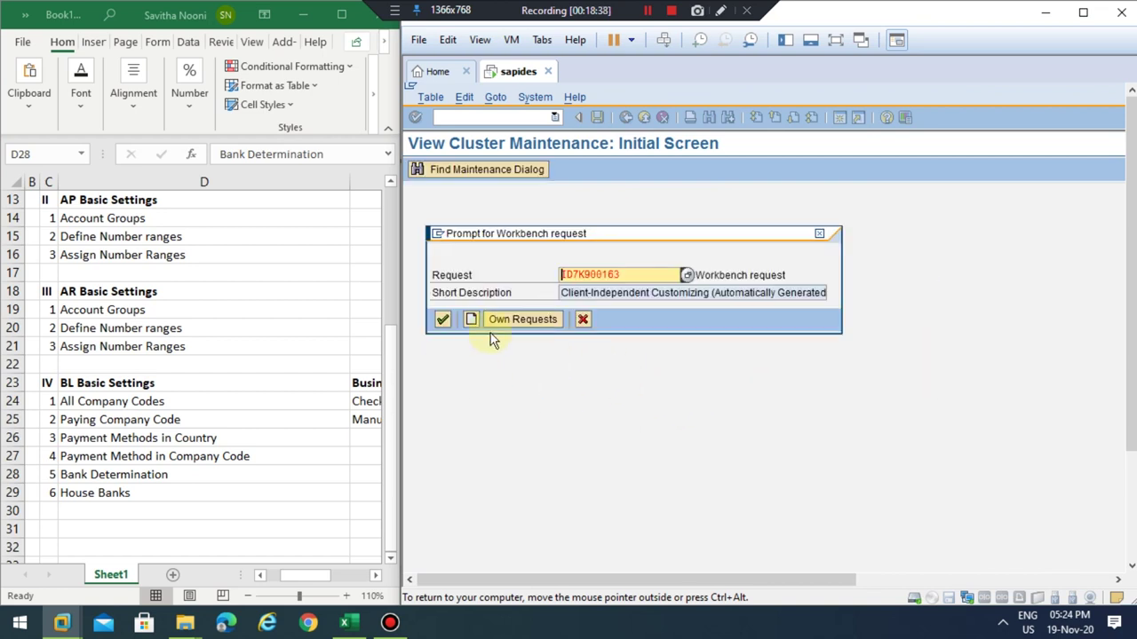
left_click(446, 322)
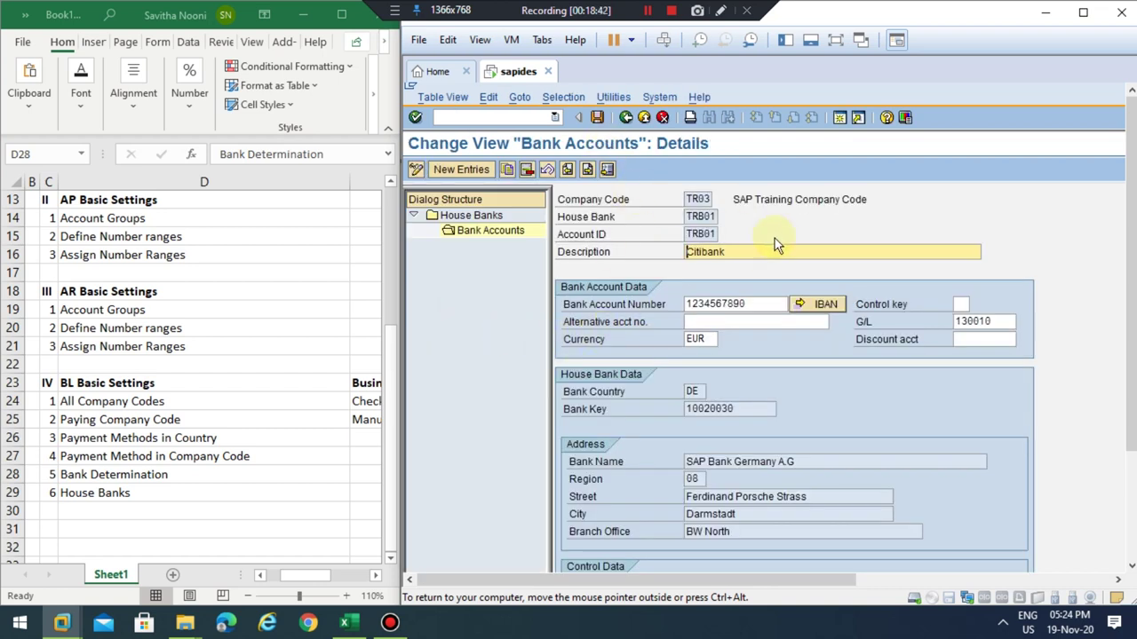
Leave the house bank and bank account maintenance and return to the bank selection overview.
left_click(626, 117)
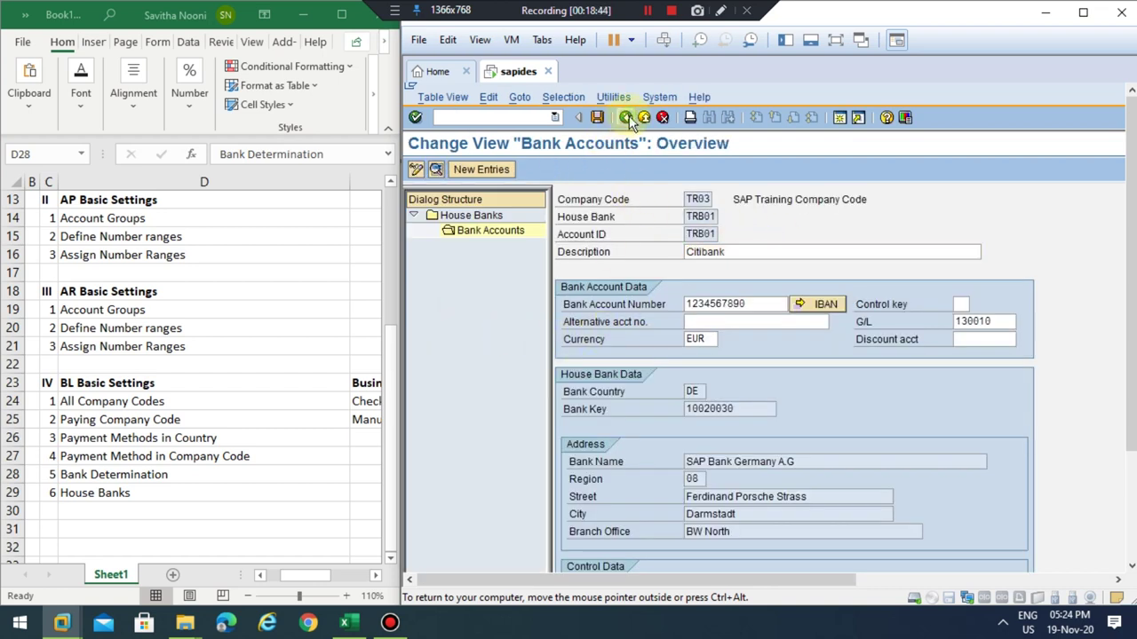
left_click(626, 118)
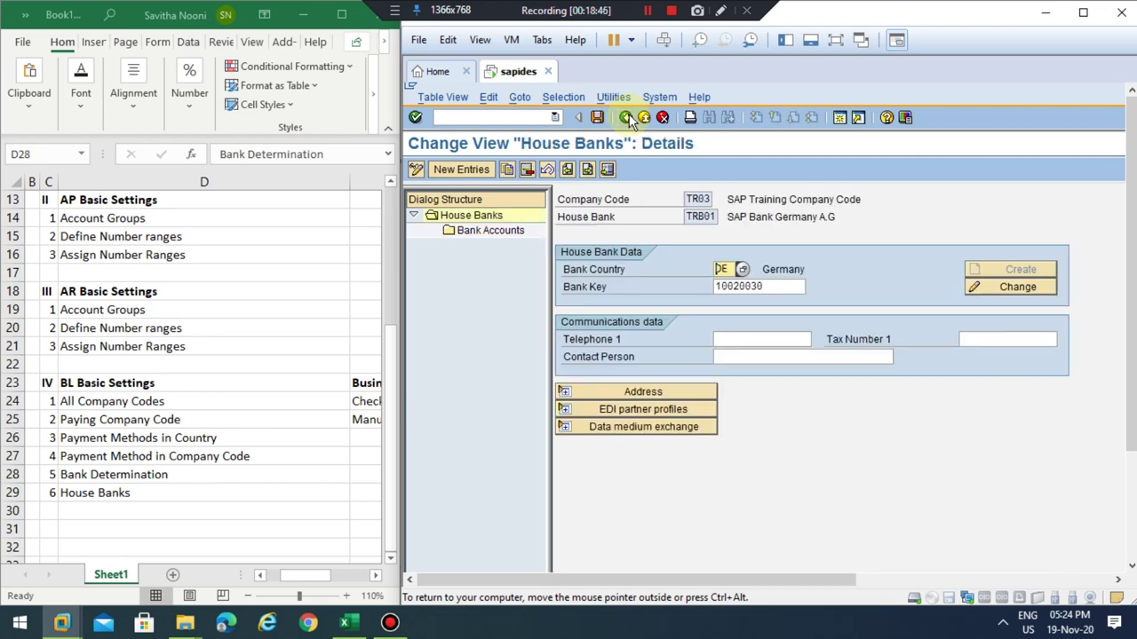
left_click(627, 117)
left_click(627, 118)
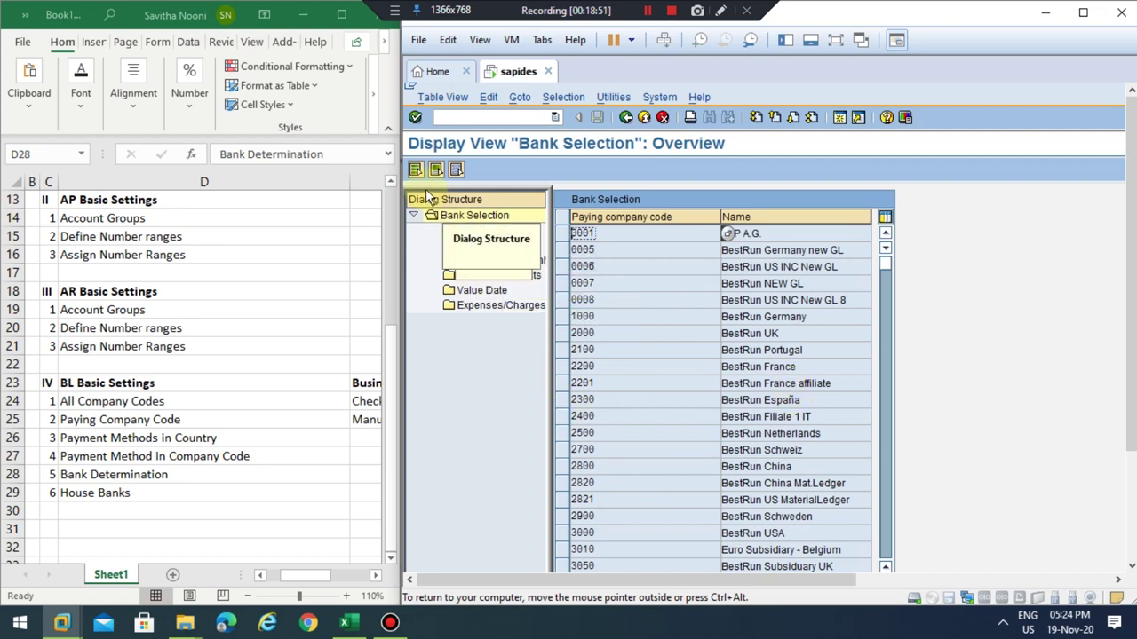
Select paying company code TR03, SAP Training Company Code, in the bank selection list and open its ranking order.
left_click(480, 232)
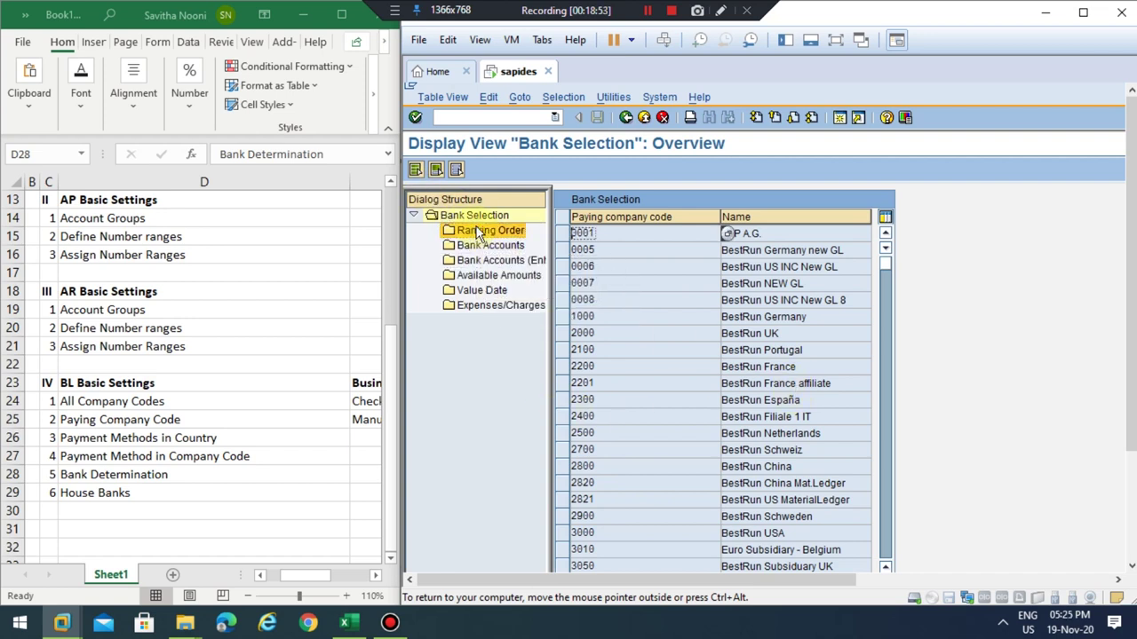
left_click(889, 480)
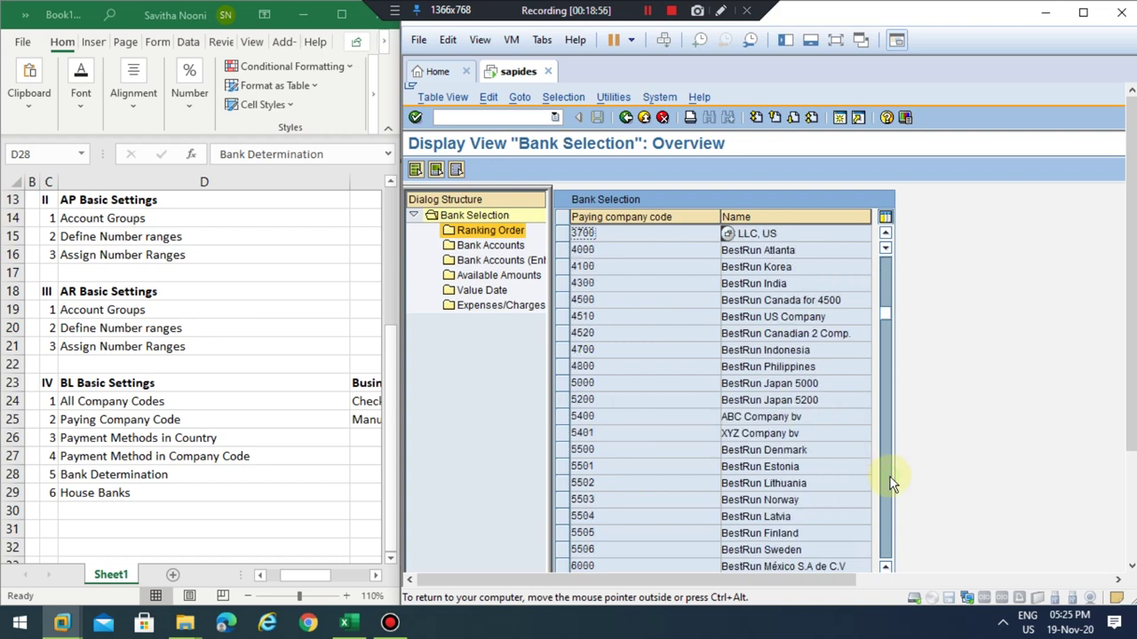
left_click(889, 480)
left_click(889, 484)
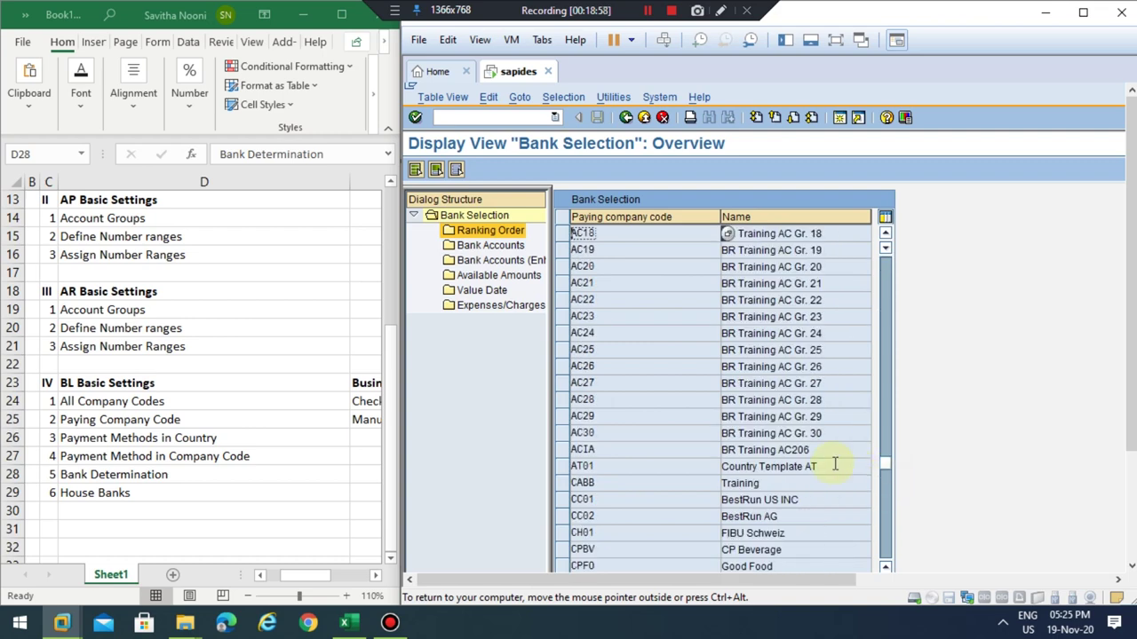
left_click(883, 529)
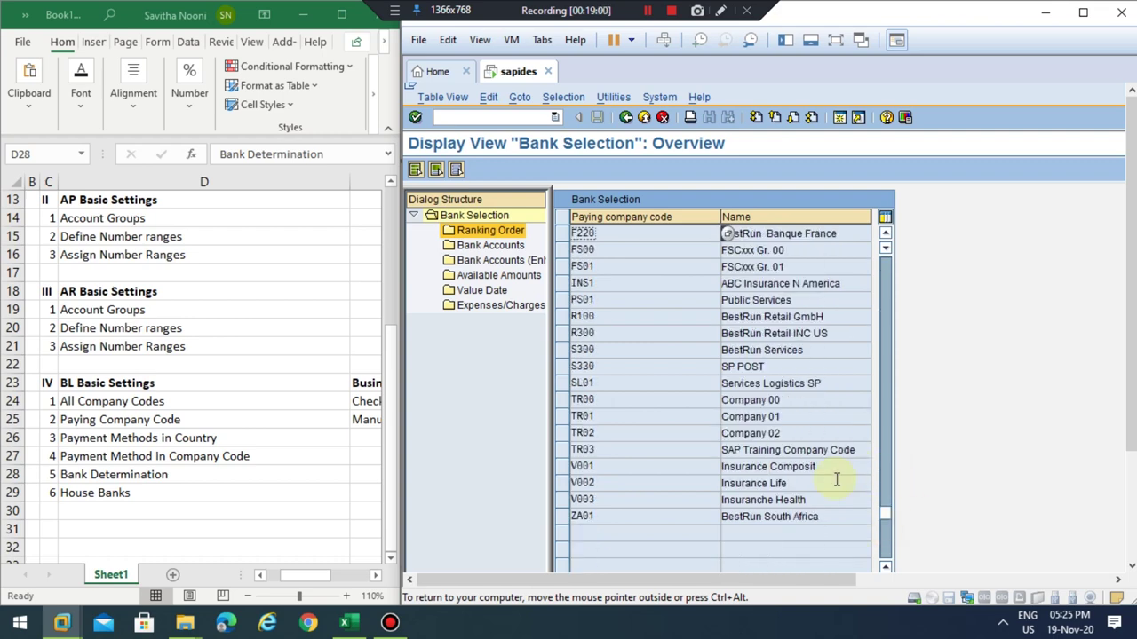
left_click(565, 451)
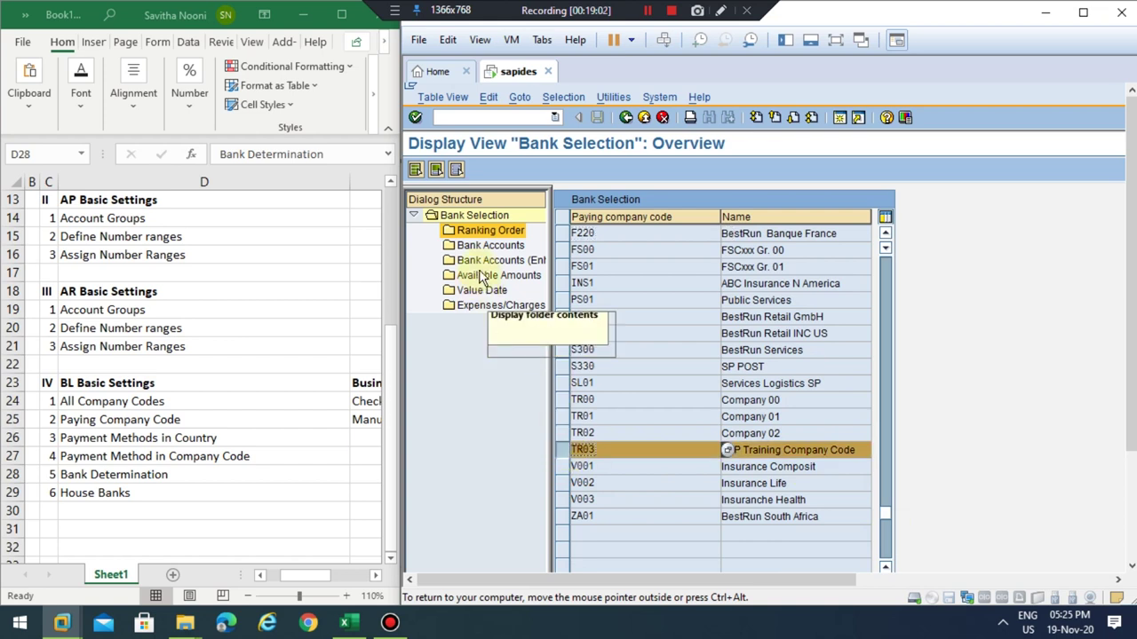
double_click(475, 236)
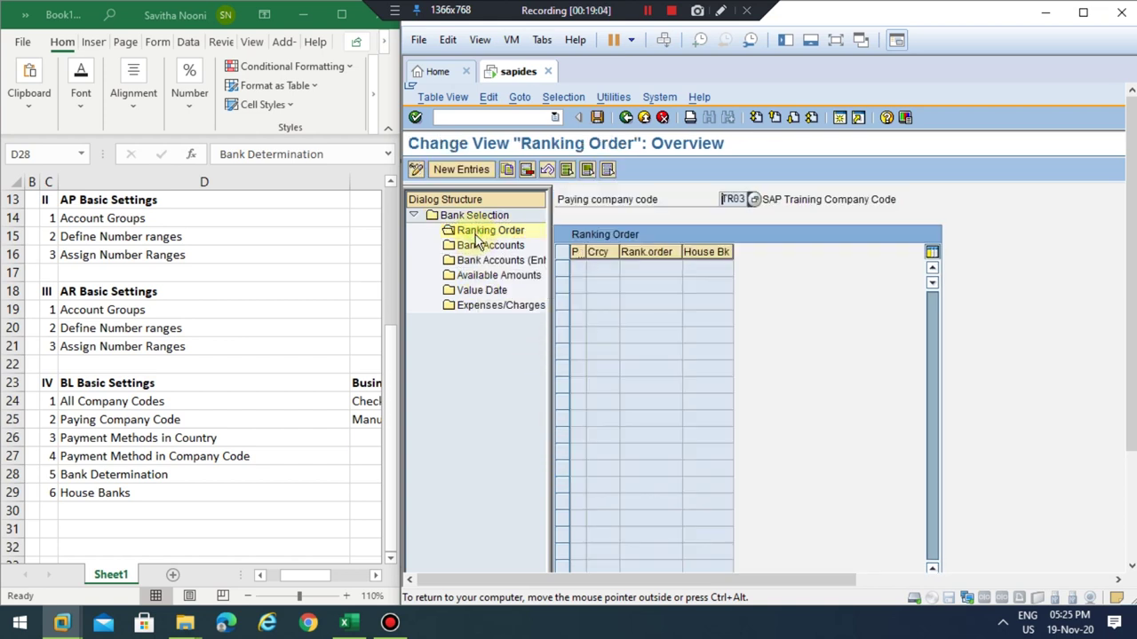
Add a ranking order entry with payment method C (International Check), currency EUR, rank 1 and house bank TRB01.
left_click(454, 170)
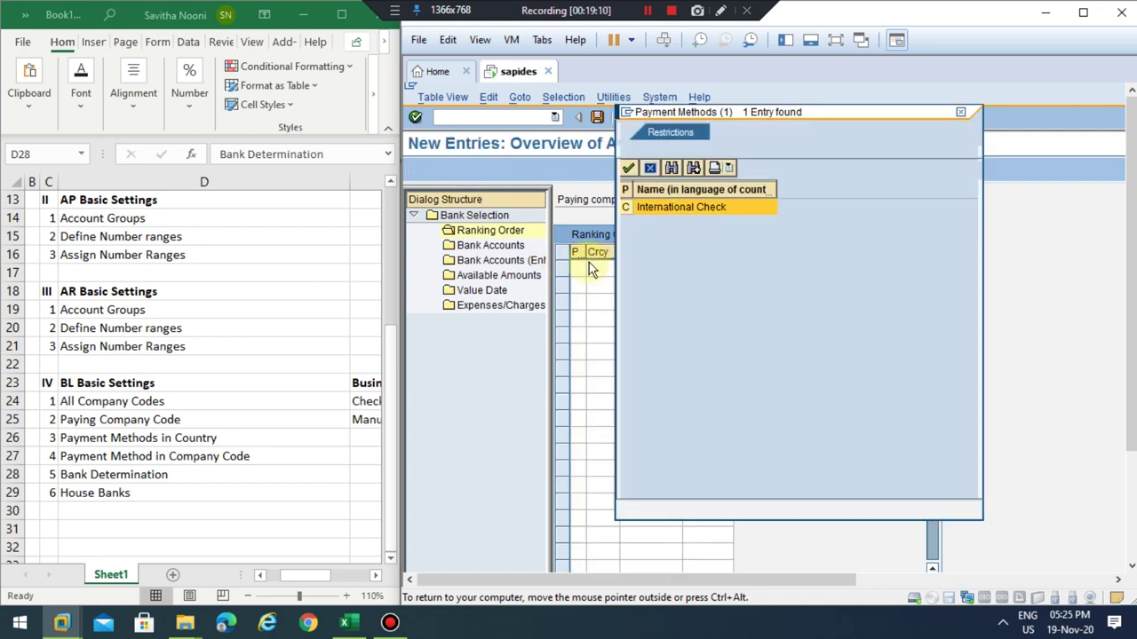
double_click(647, 207)
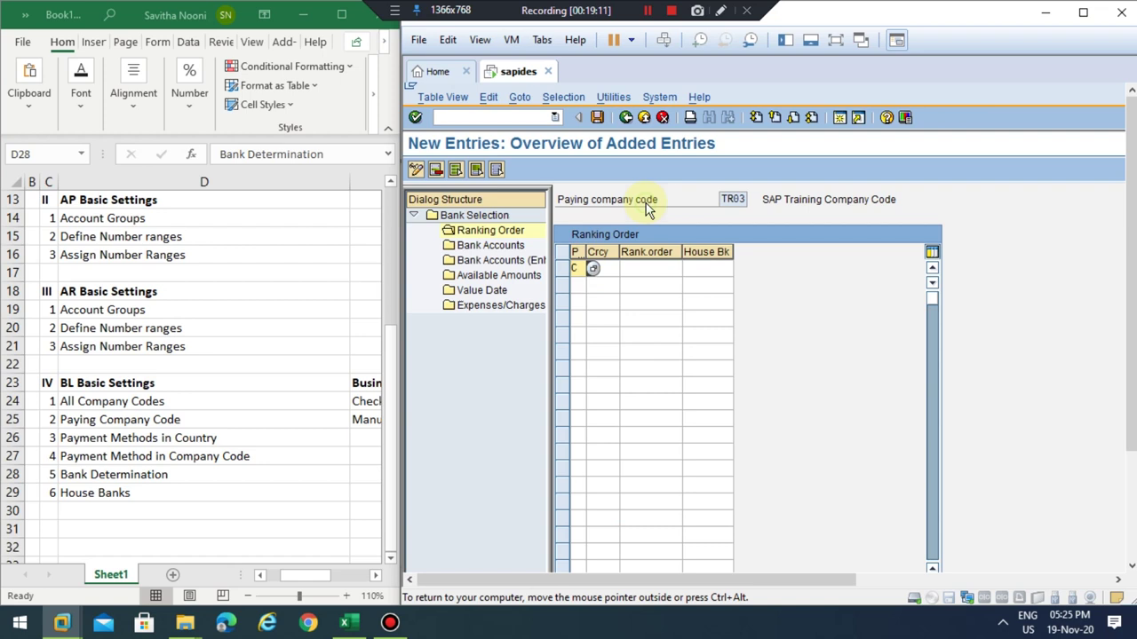
left_click(607, 269)
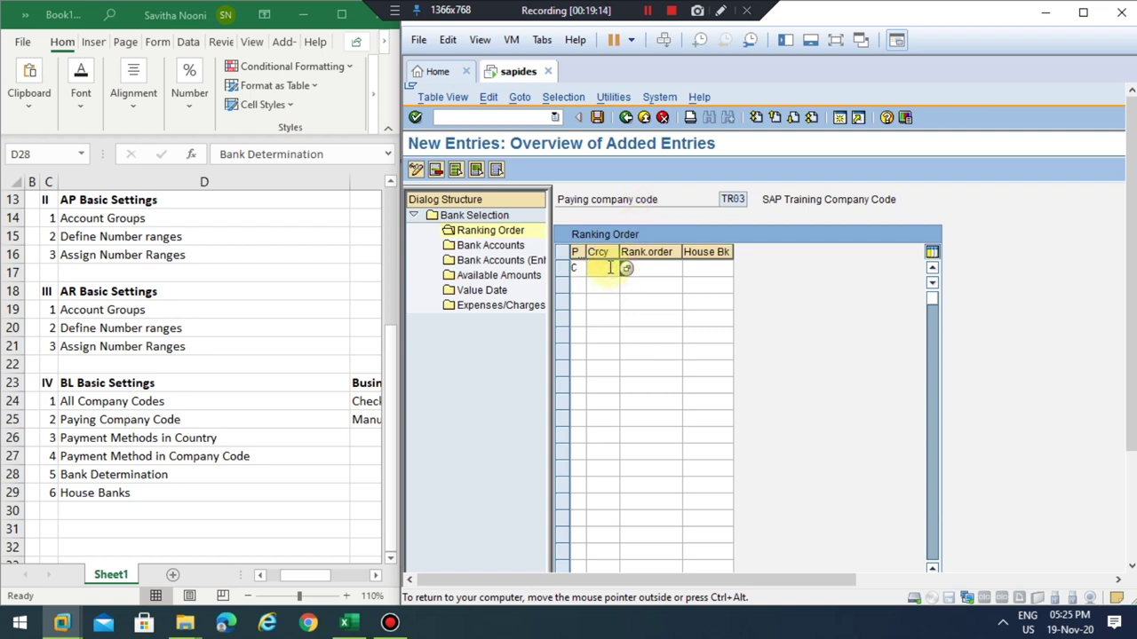
type("eur")
key("Tab")
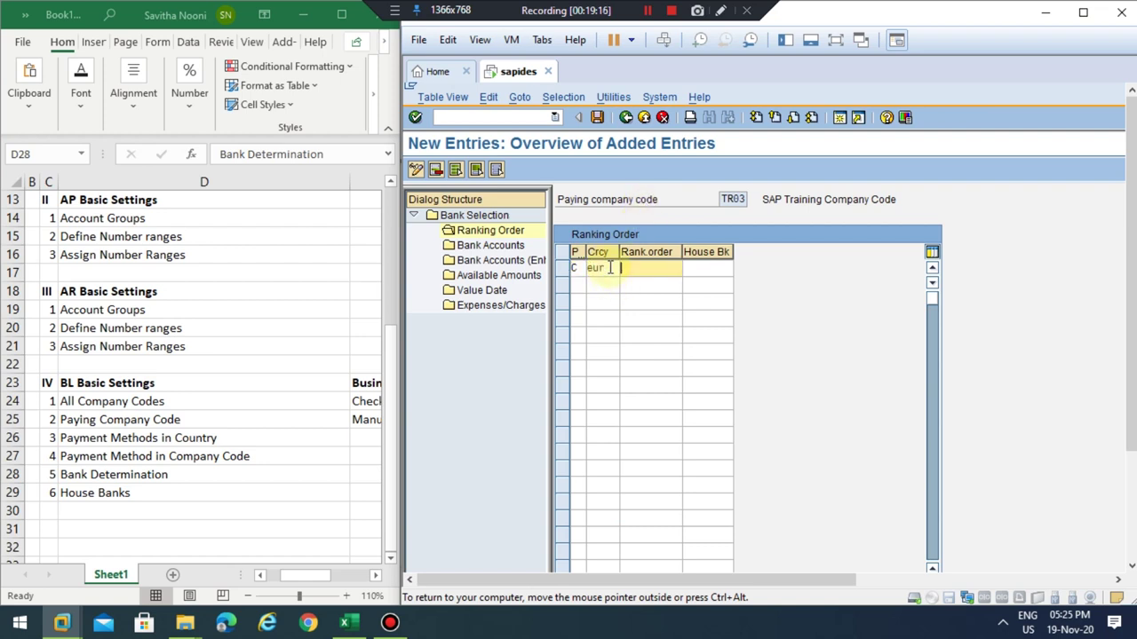
type("1")
key("Tab")
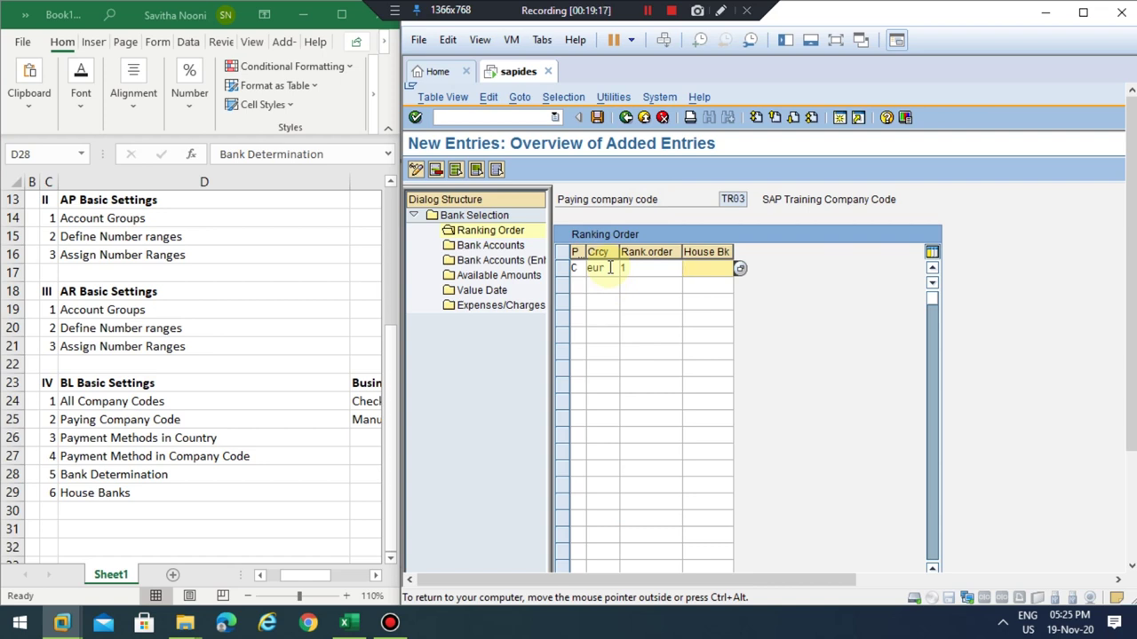
type("trb01")
key("Return")
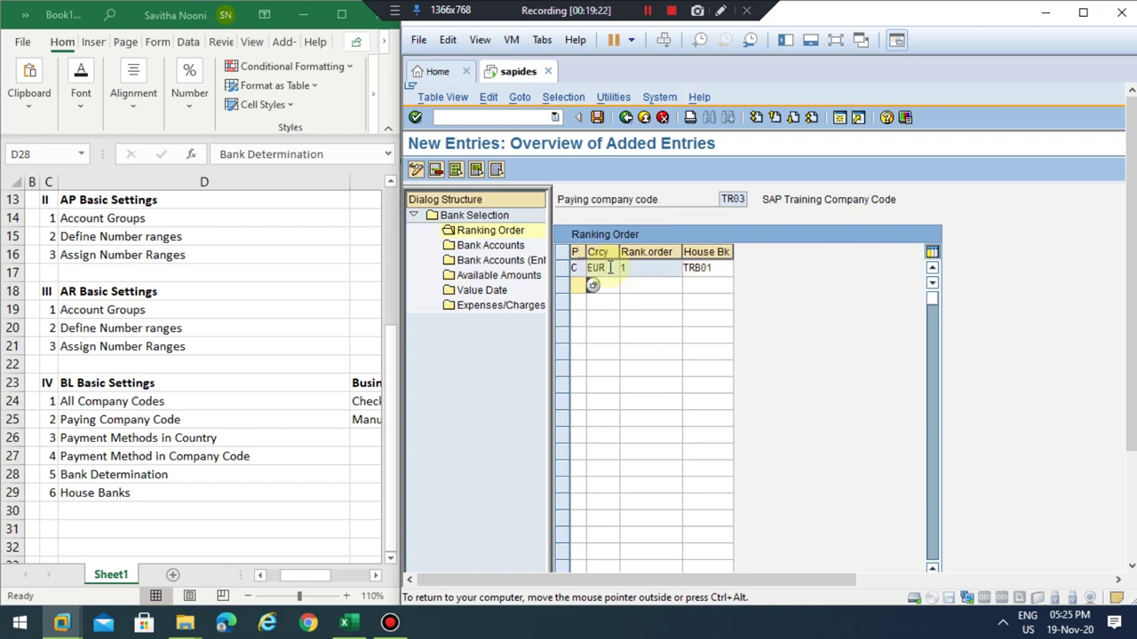
left_click(565, 268)
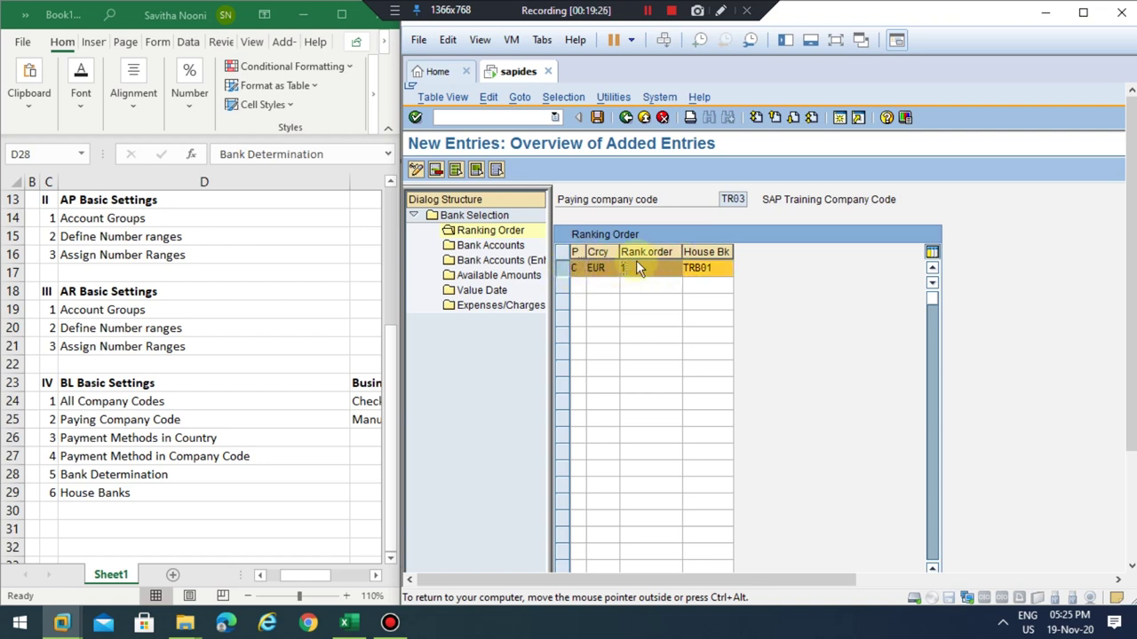
left_click(568, 266)
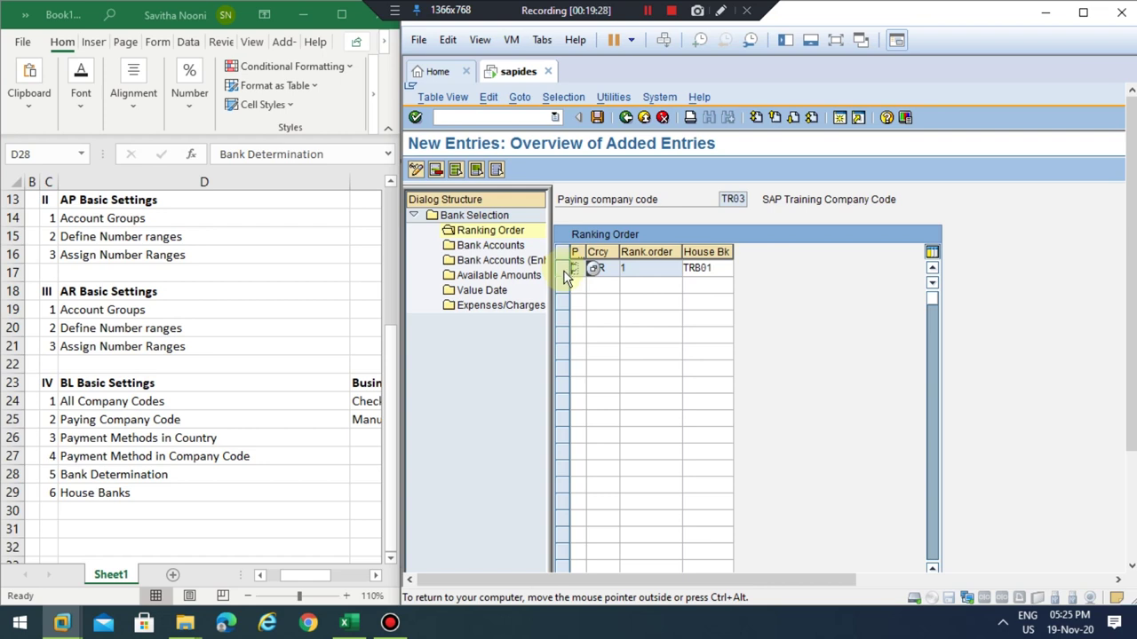
Create a Bank Accounts entry under bank selection with house bank TRB01, payment method C, currency EUR and account ID TRB01.
double_click(508, 251)
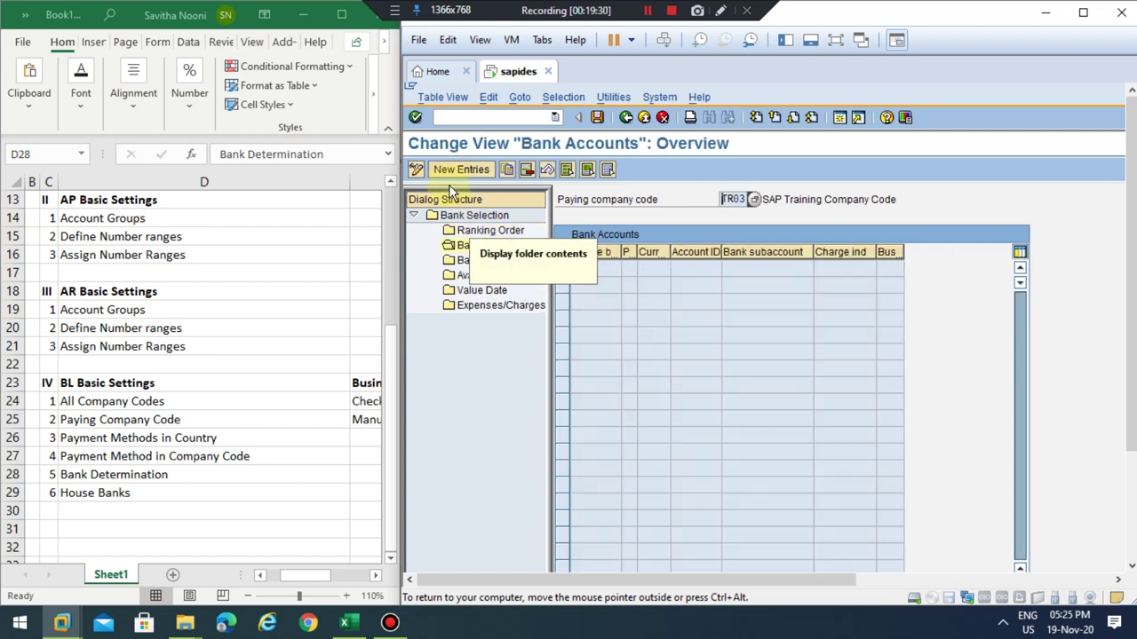
left_click(448, 172)
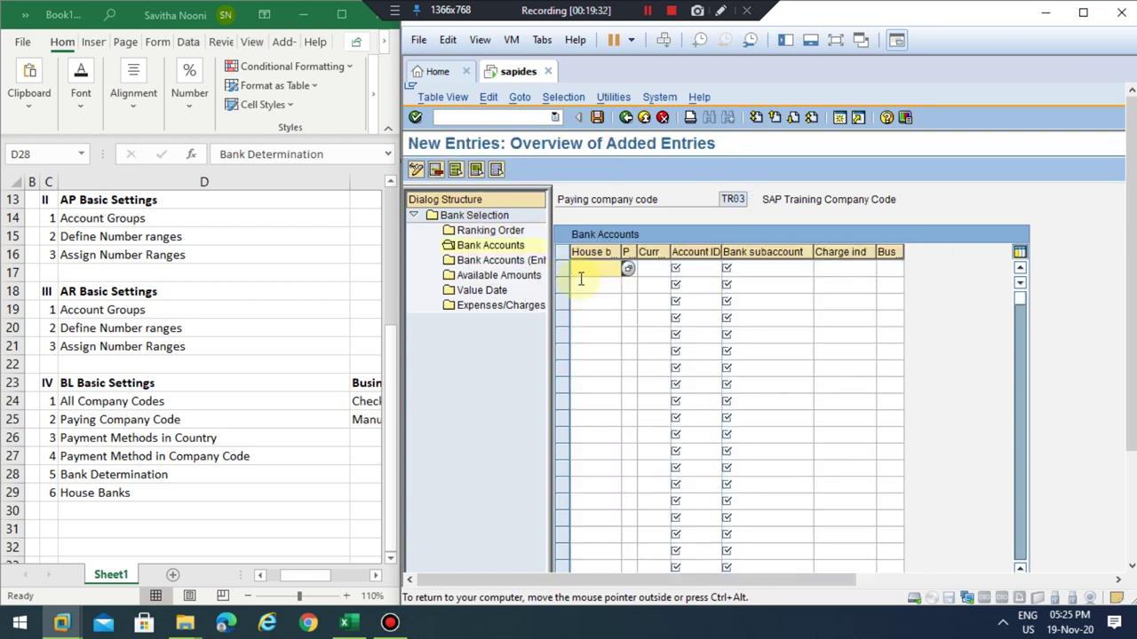
type("trb01")
key("Tab")
type("c")
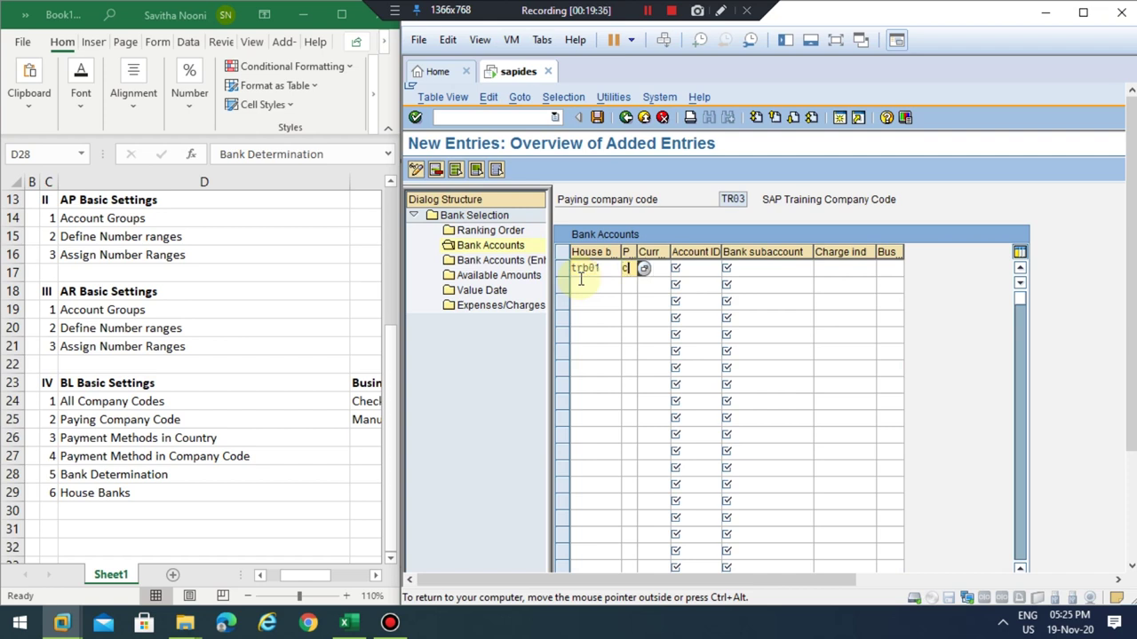
key("Tab")
type("eur")
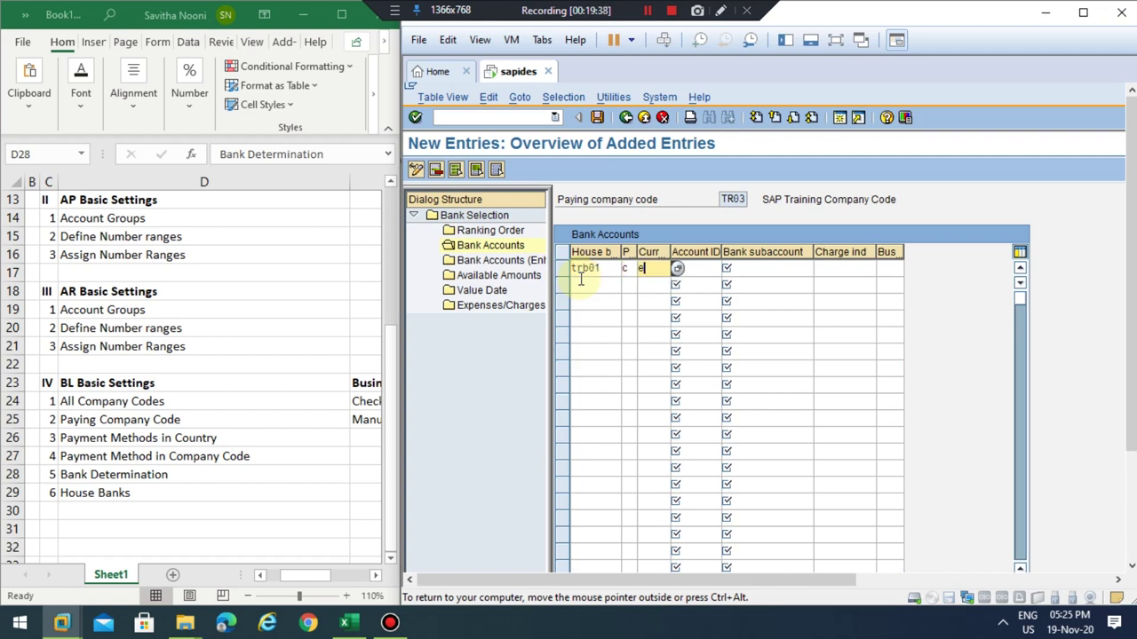
key("Tab")
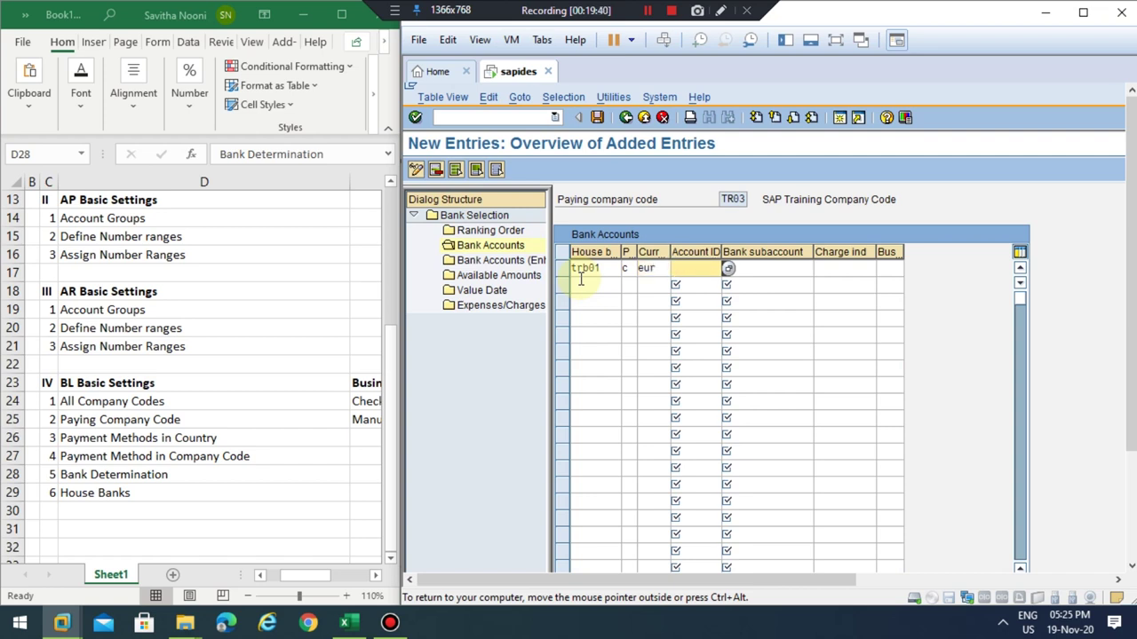
type("trb01")
key("Tab")
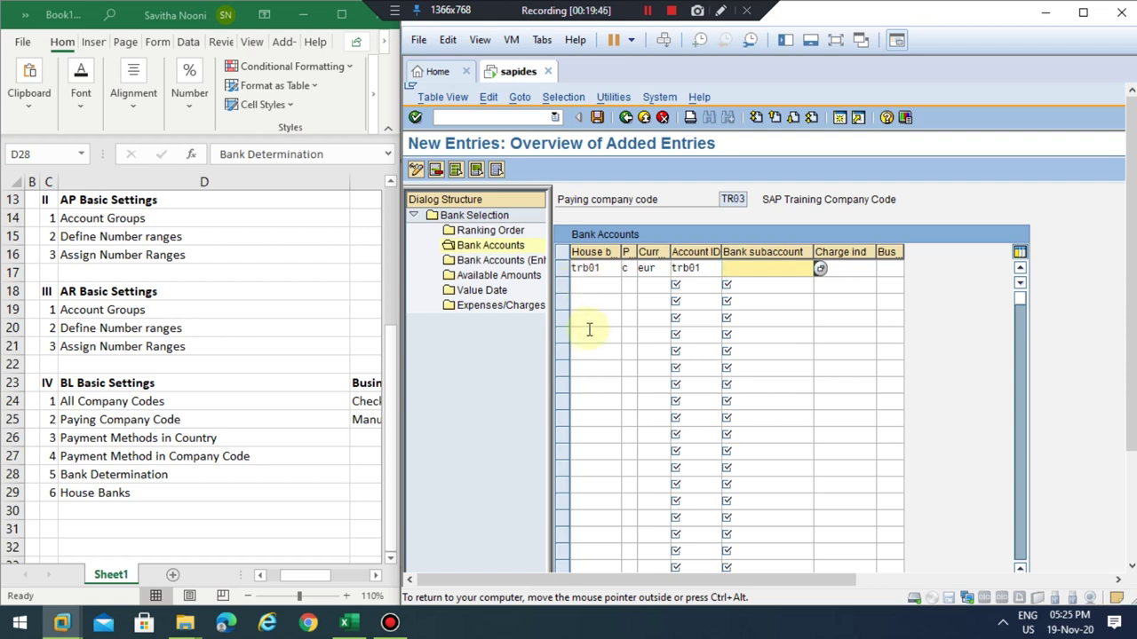
Look up TR03 G/L accounts matching 130* and assign 130012, Citibank - Outgoing-Clearing, as the entry's bank subaccount.
left_click(820, 270)
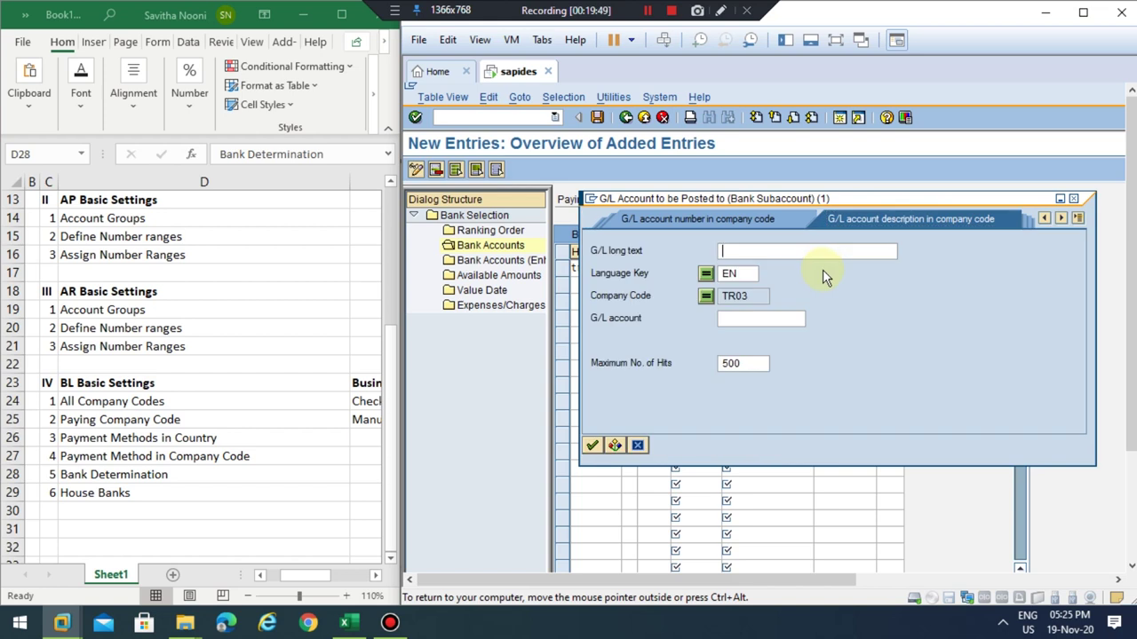
key("Tab")
key("Tab")
type("130*")
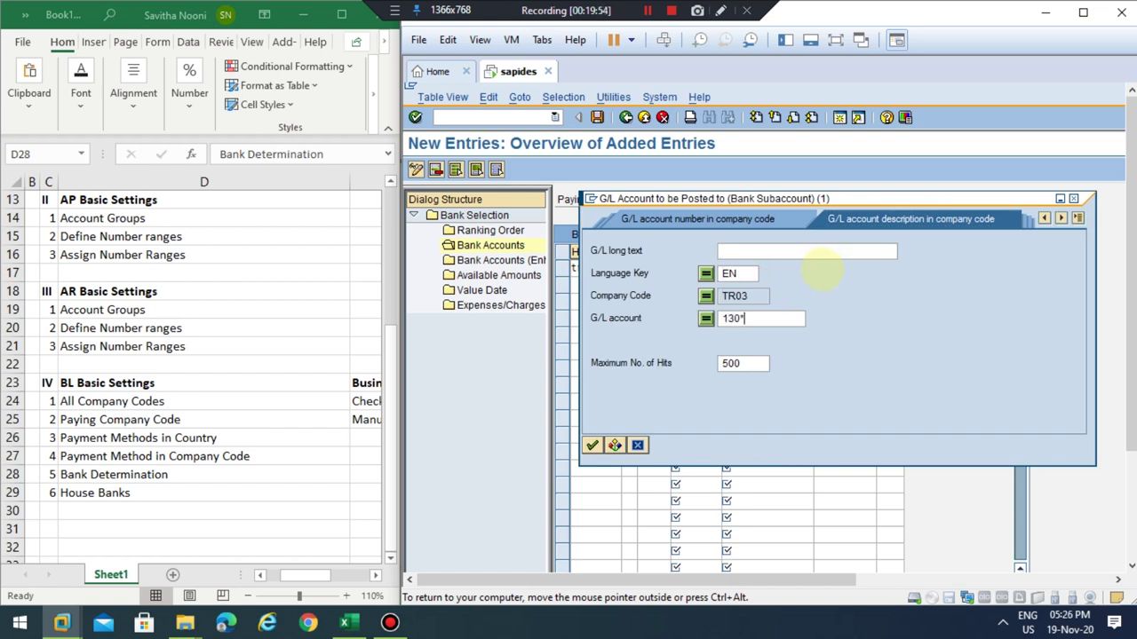
key("Return")
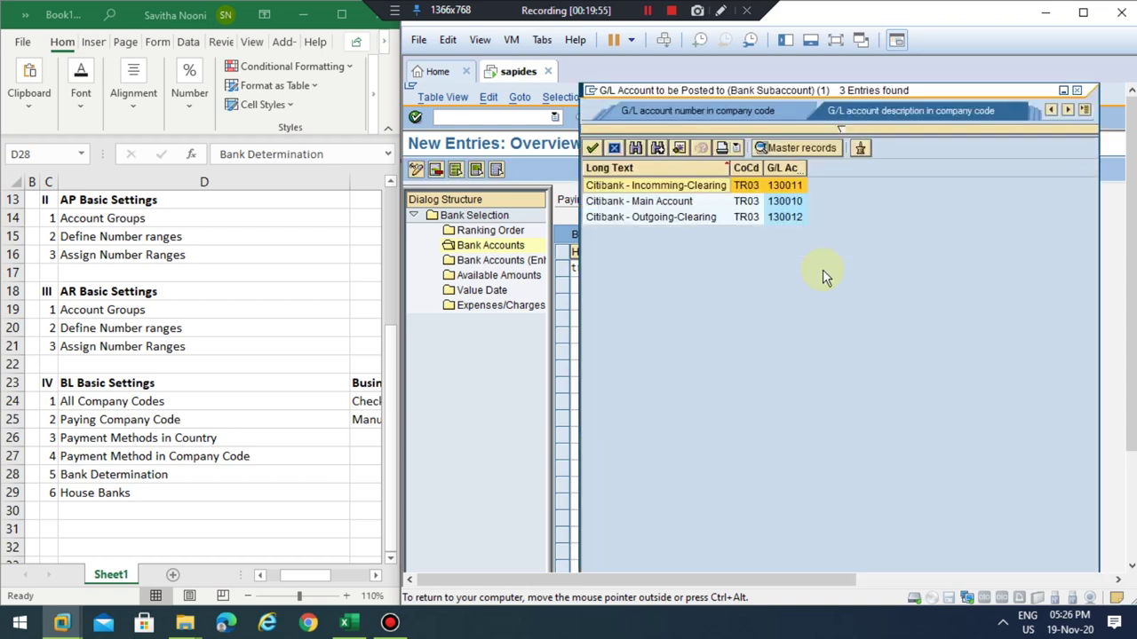
left_click(677, 217)
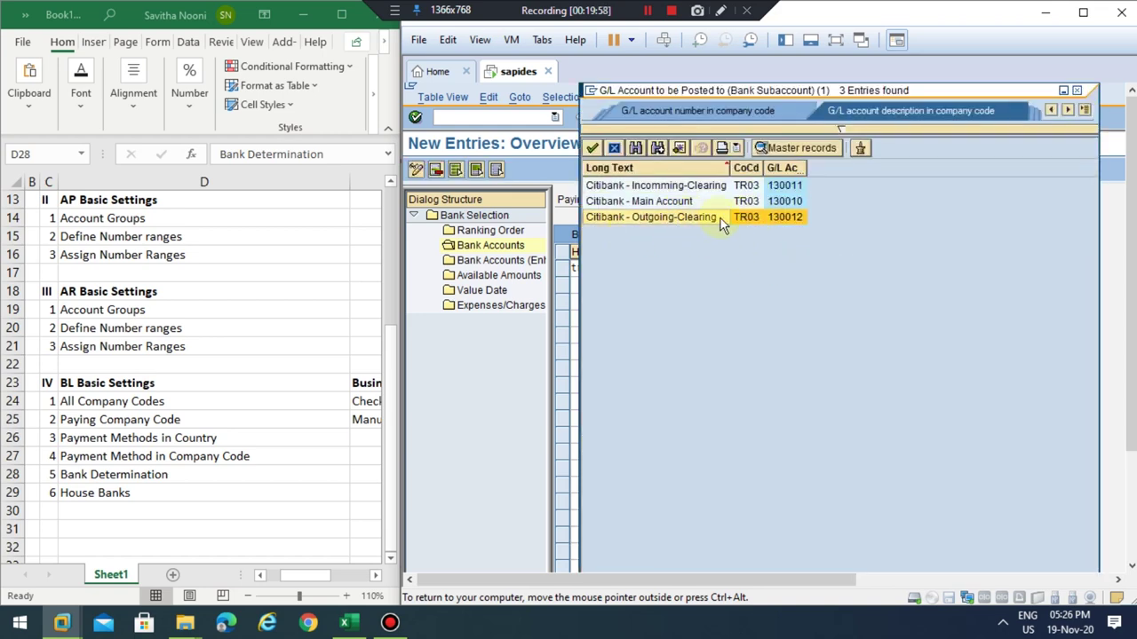
double_click(773, 220)
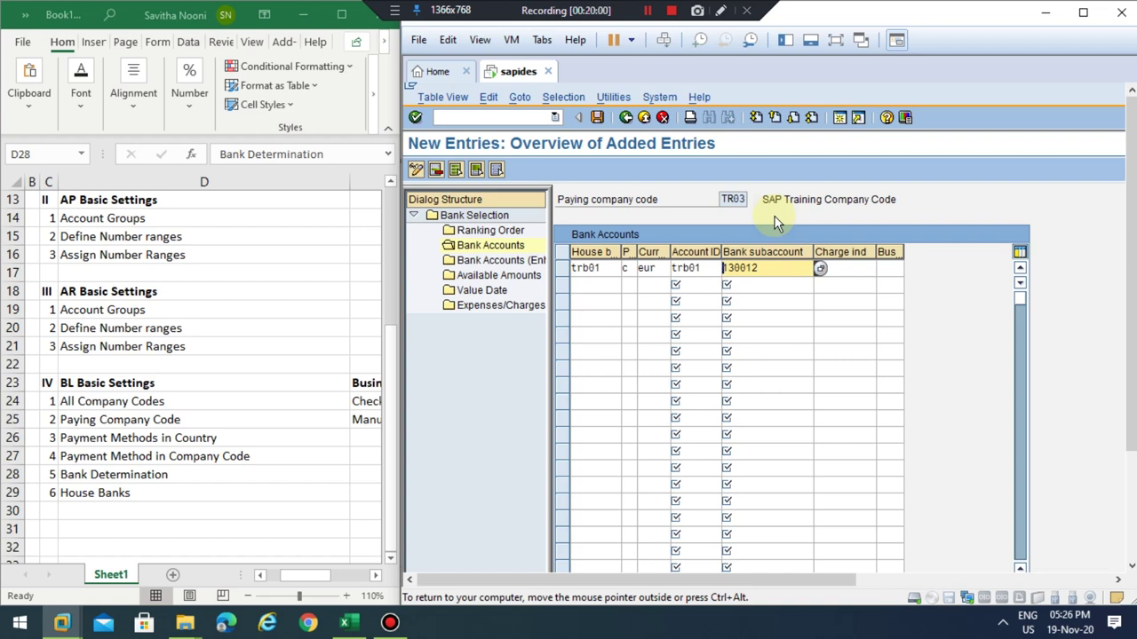
key("Return")
Widen the business area column of the Bank Accounts table and review the new entry's subaccount, charge indicator and business area fields.
left_click(863, 270)
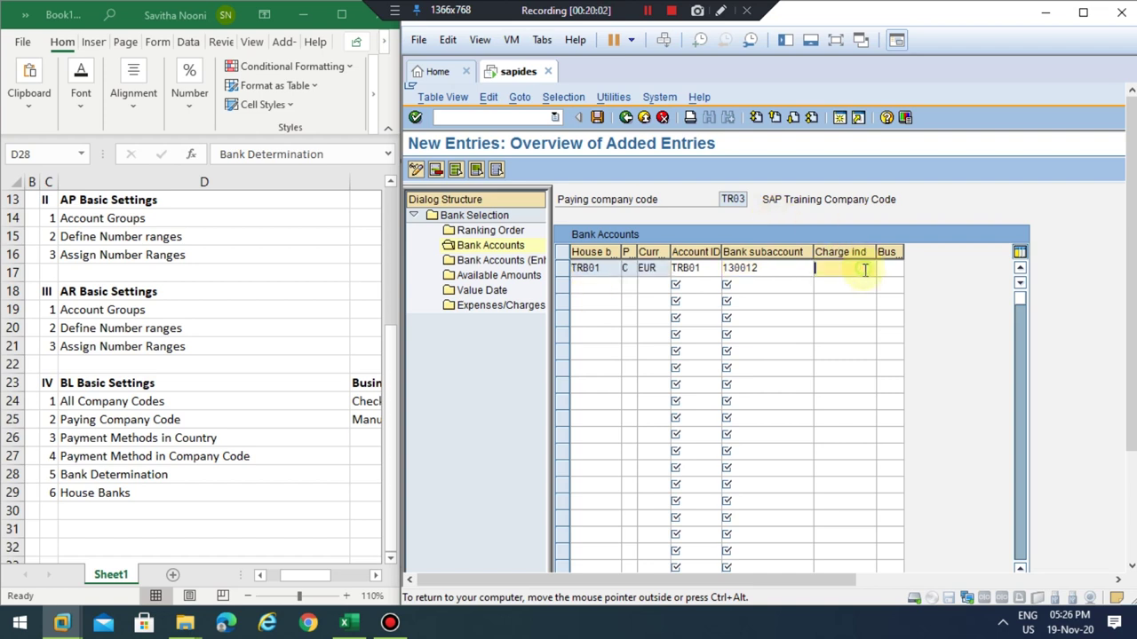
left_click_drag(875, 270, 961, 256)
left_click(933, 267)
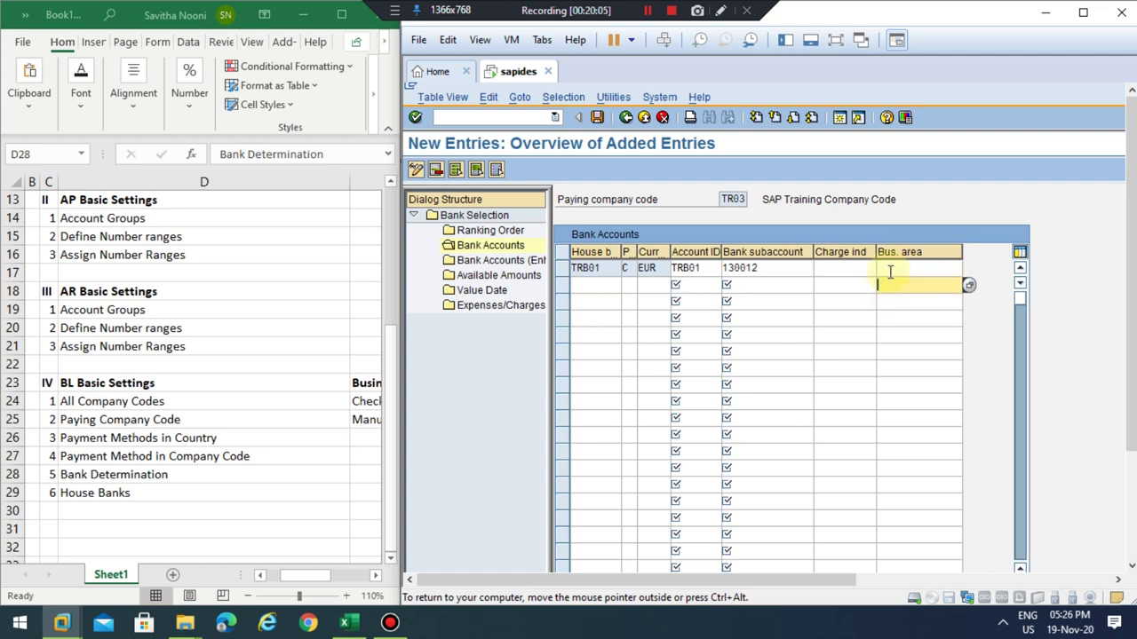
left_click(825, 270)
left_click(773, 270)
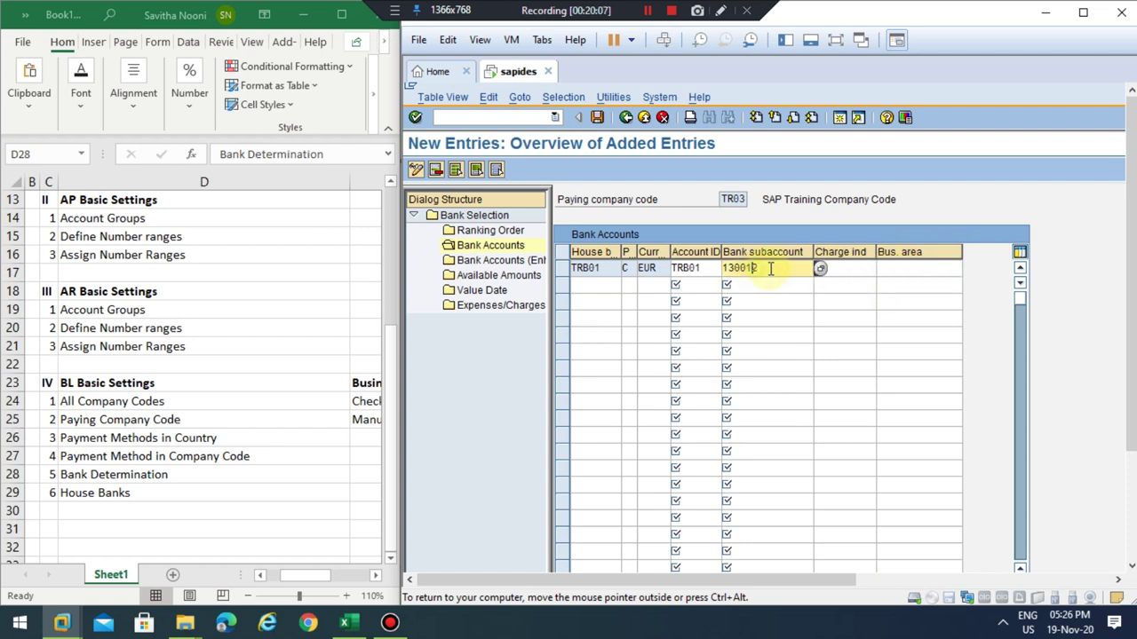
left_click_drag(769, 268, 713, 273)
left_click(895, 268)
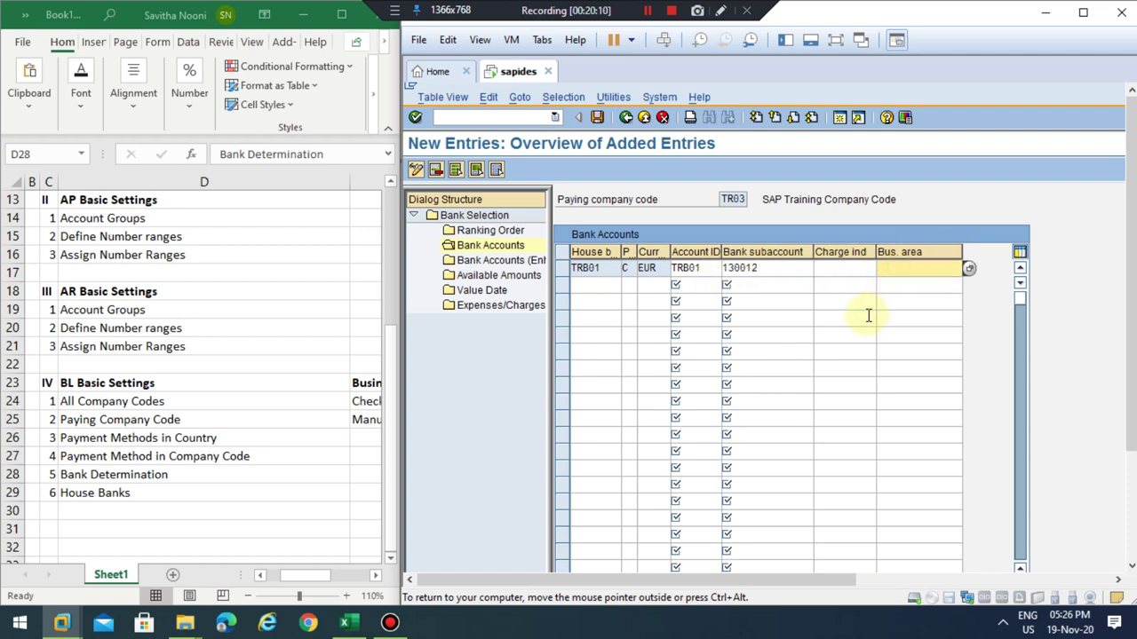
Create an Available Amounts entry for house bank TRB01 with account ID TRB01, 999 days and currency EUR.
left_click(475, 261)
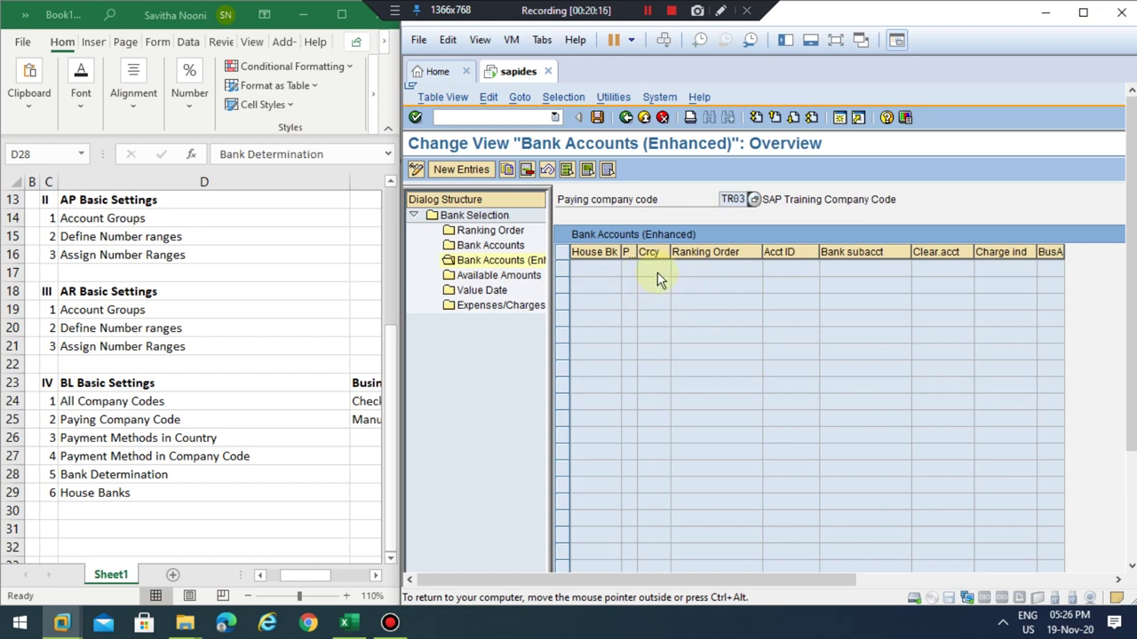
left_click(493, 277)
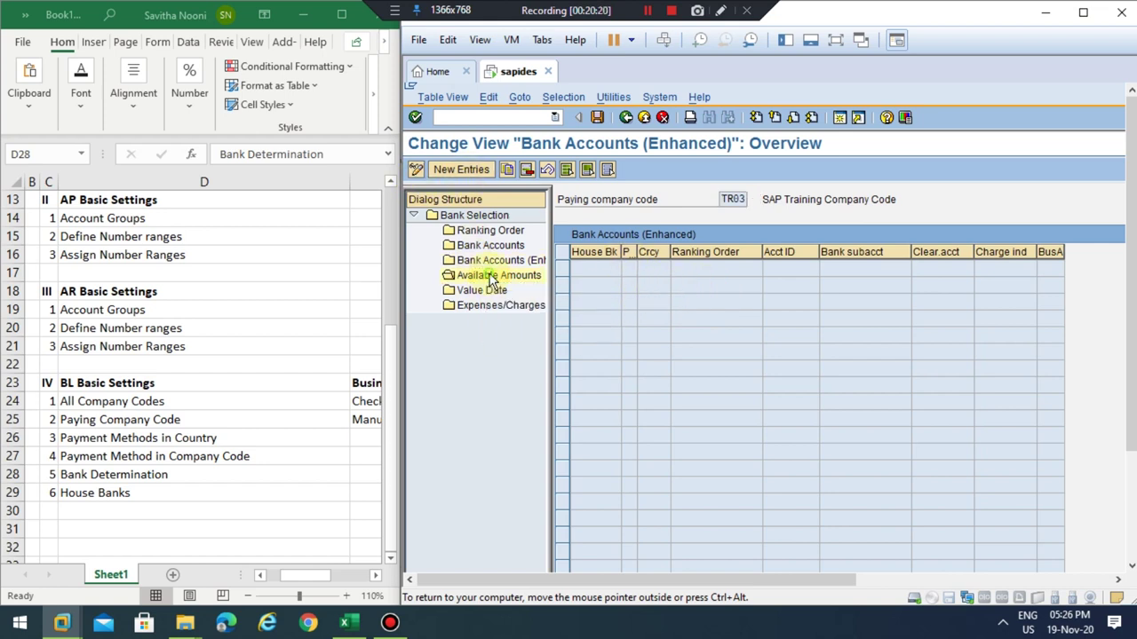
left_click(458, 171)
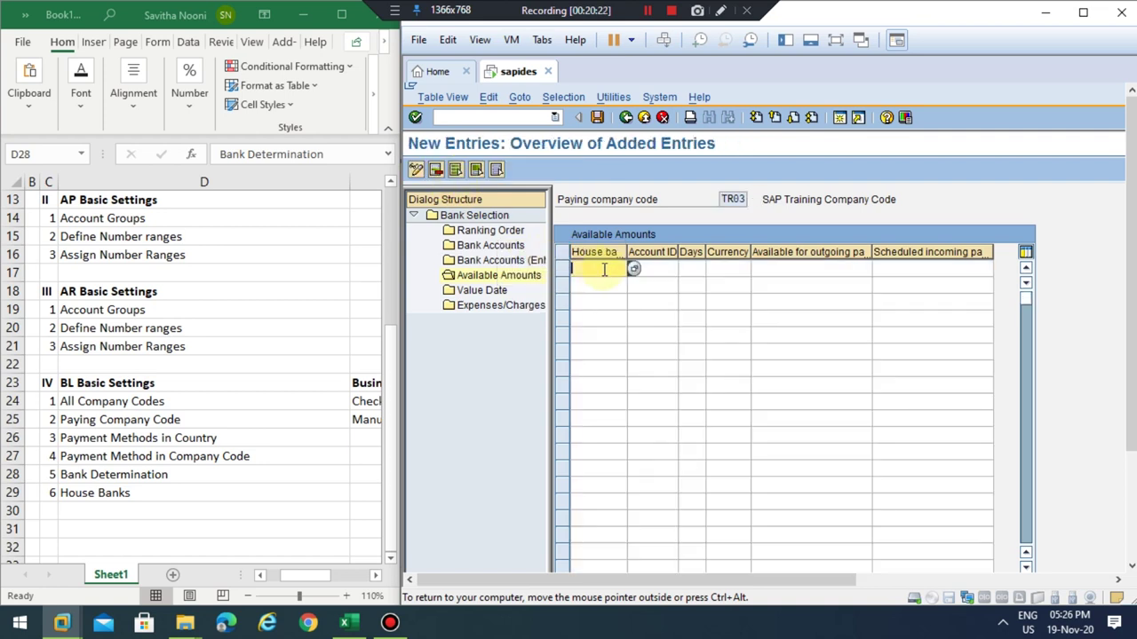
type("trb01")
key("Tab")
type("trb01")
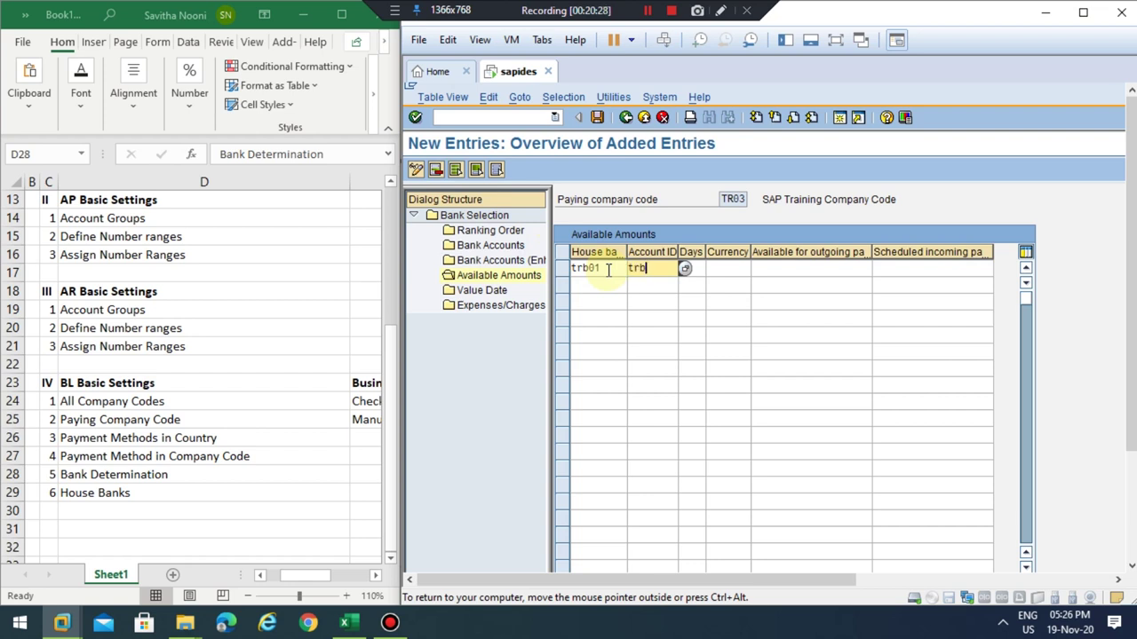
key("Tab")
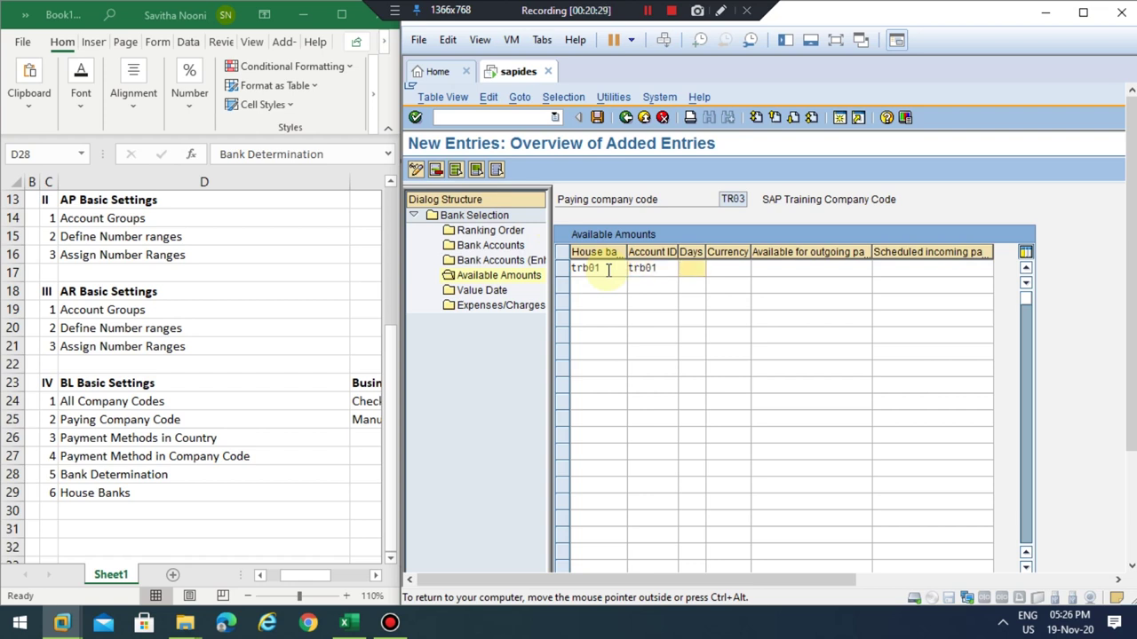
type("999")
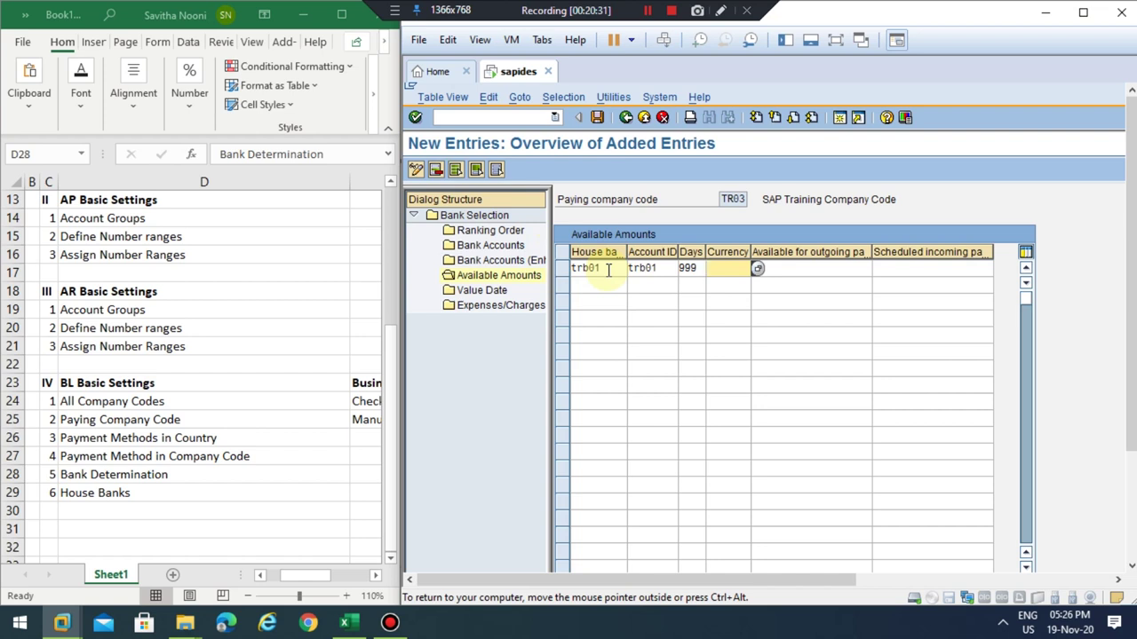
type("ur")
key("Tab")
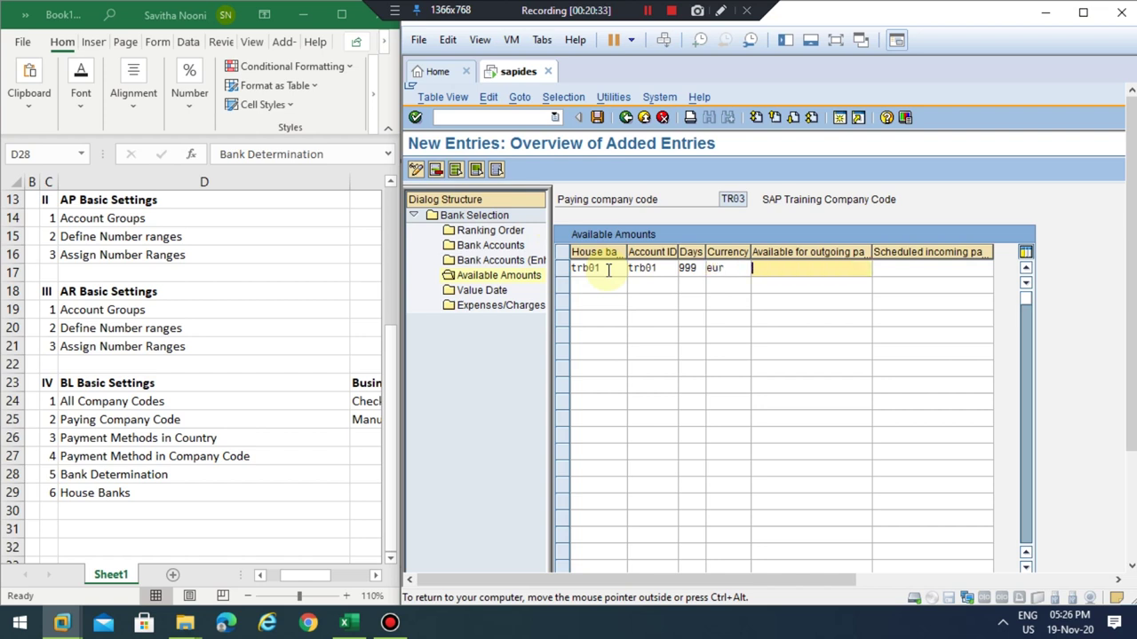
type("99999999")
key("Tab")
type("9999999999")
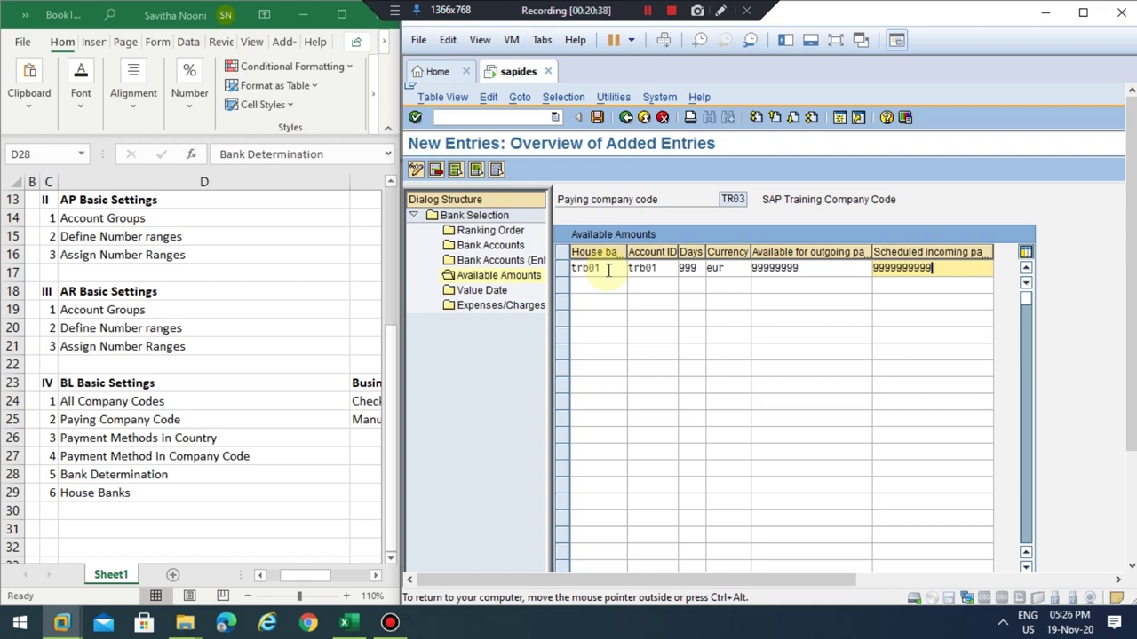
key("Return")
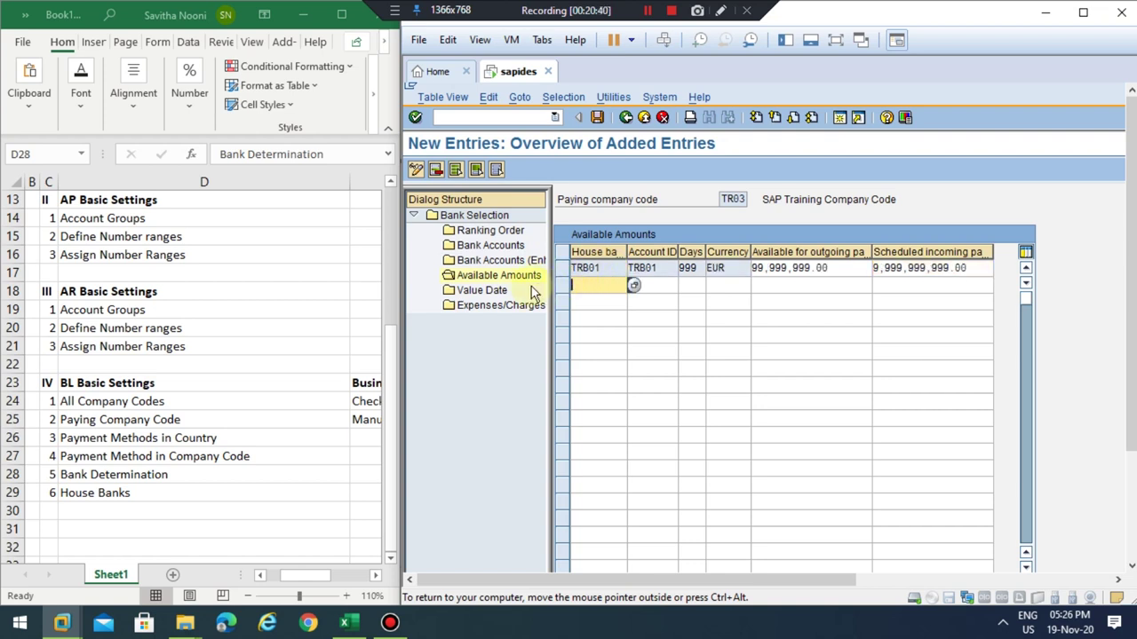
Add an Expenses/Charges entry with charge indicator BC, amount limit 100, charges 1 of 110 and charges 2 of 120.
double_click(481, 291)
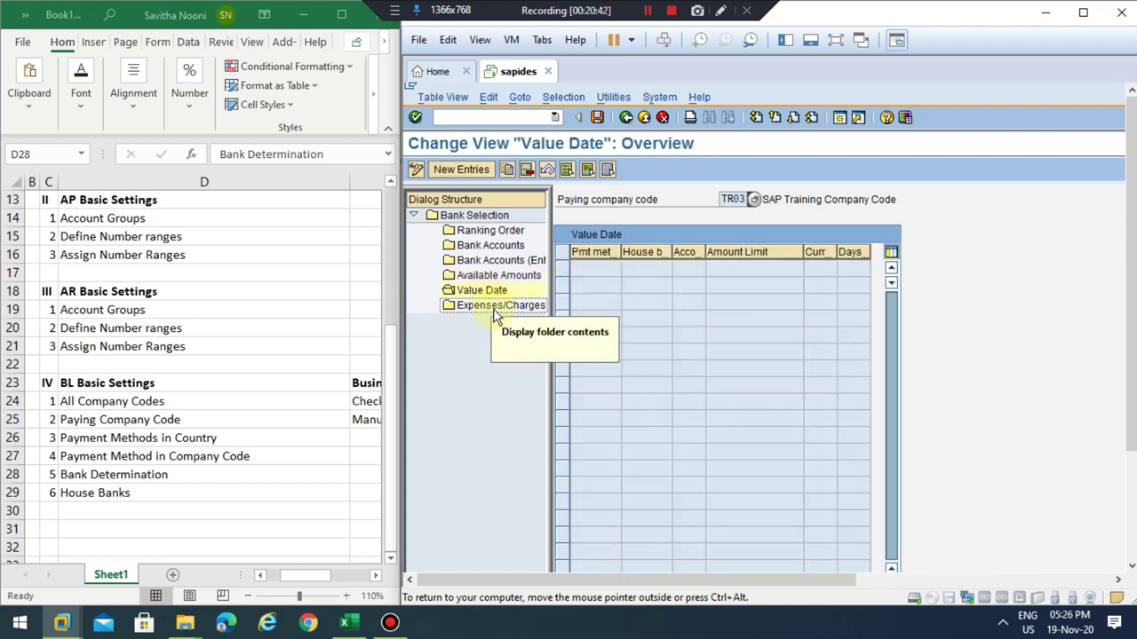
double_click(494, 307)
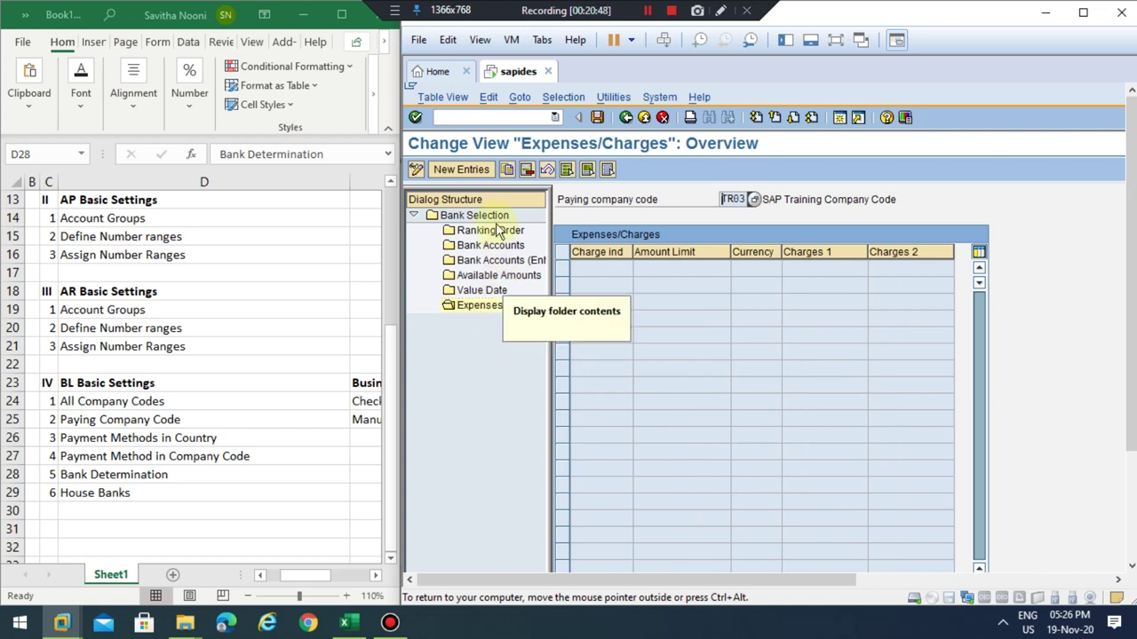
left_click(469, 170)
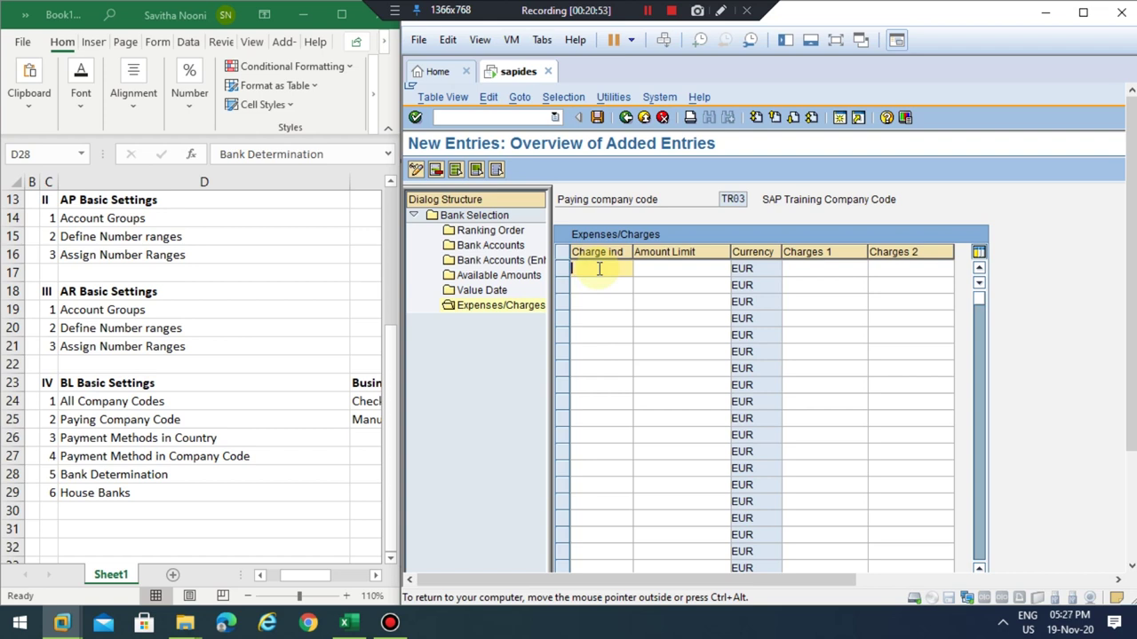
type("BC")
key("Tab")
type("100")
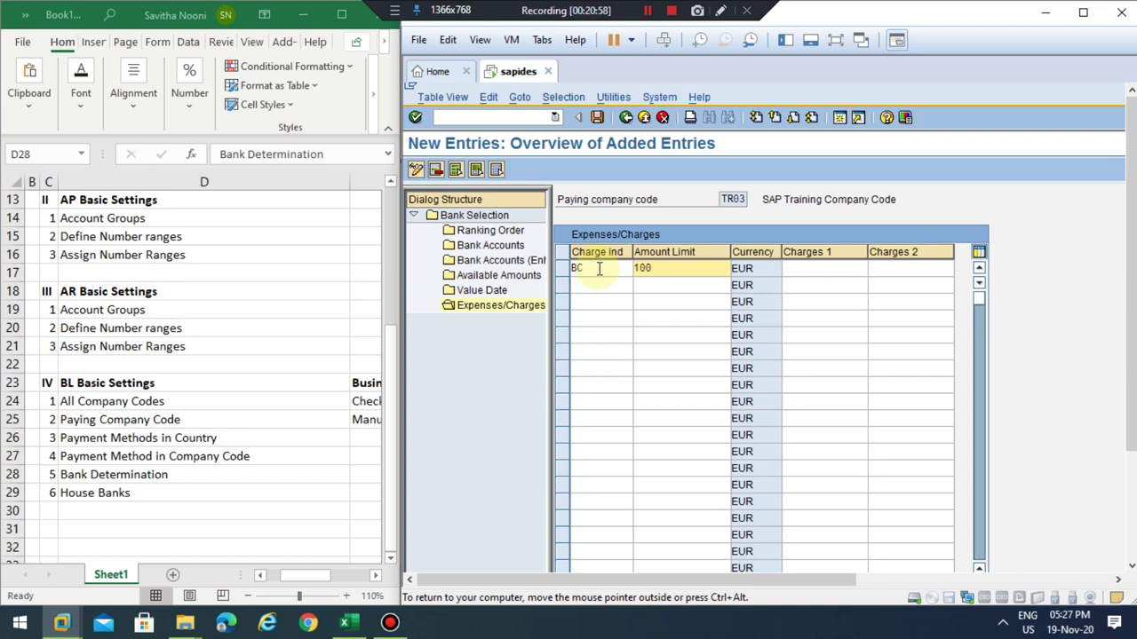
key("Tab")
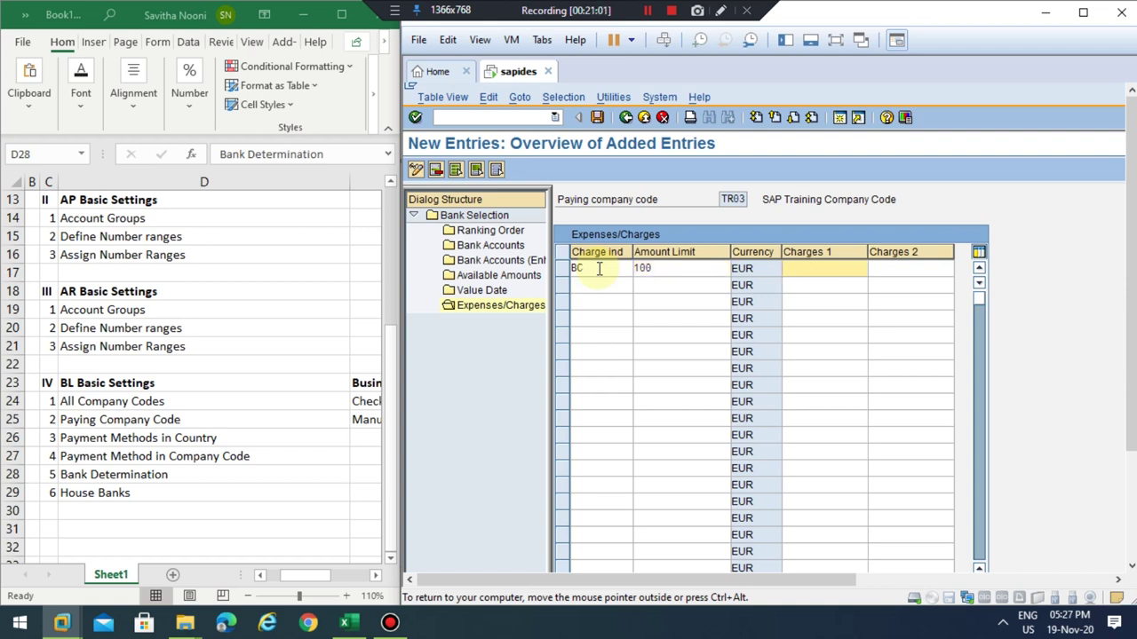
type("110")
key("Tab")
type("120")
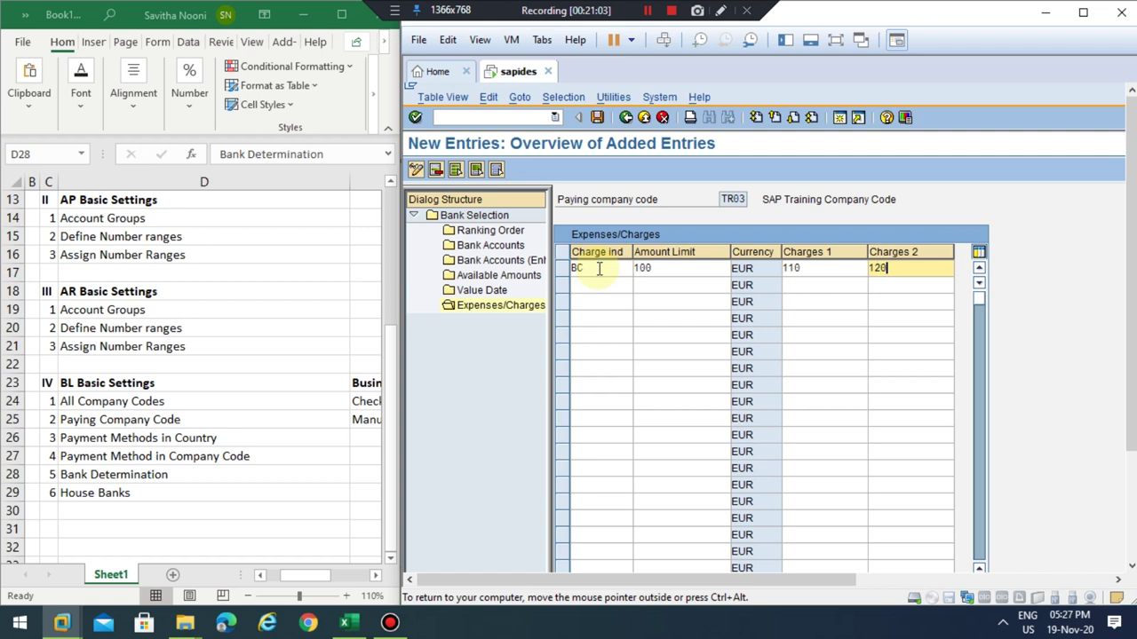
key("Return")
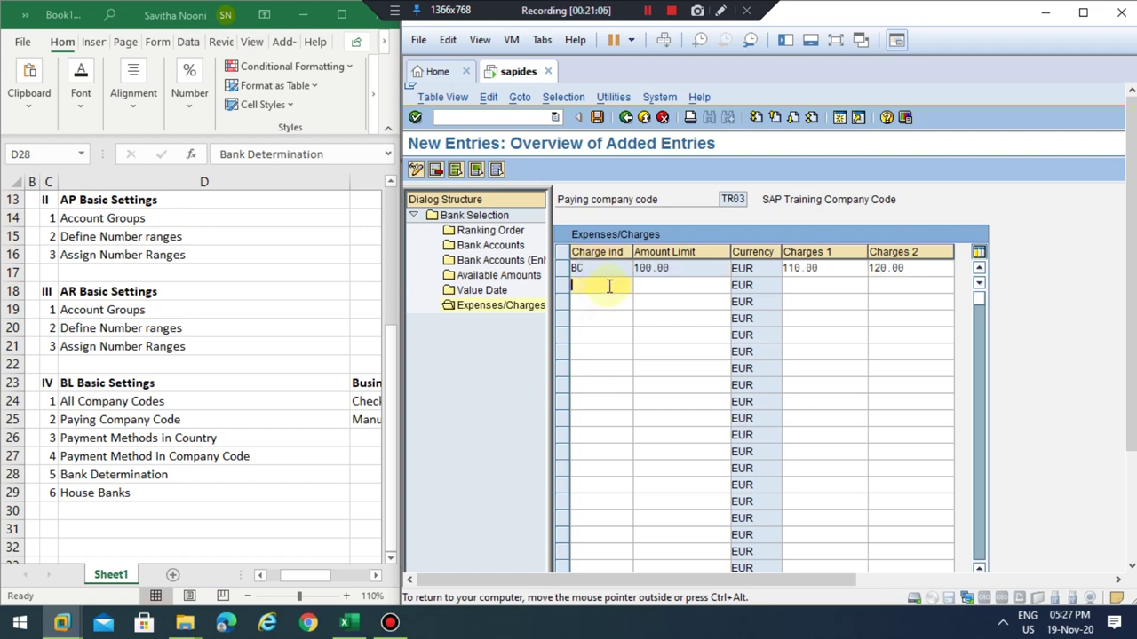
Assign charge indicator BC to the TRB01 entry under Bank Accounts.
double_click(486, 248)
left_click(839, 268)
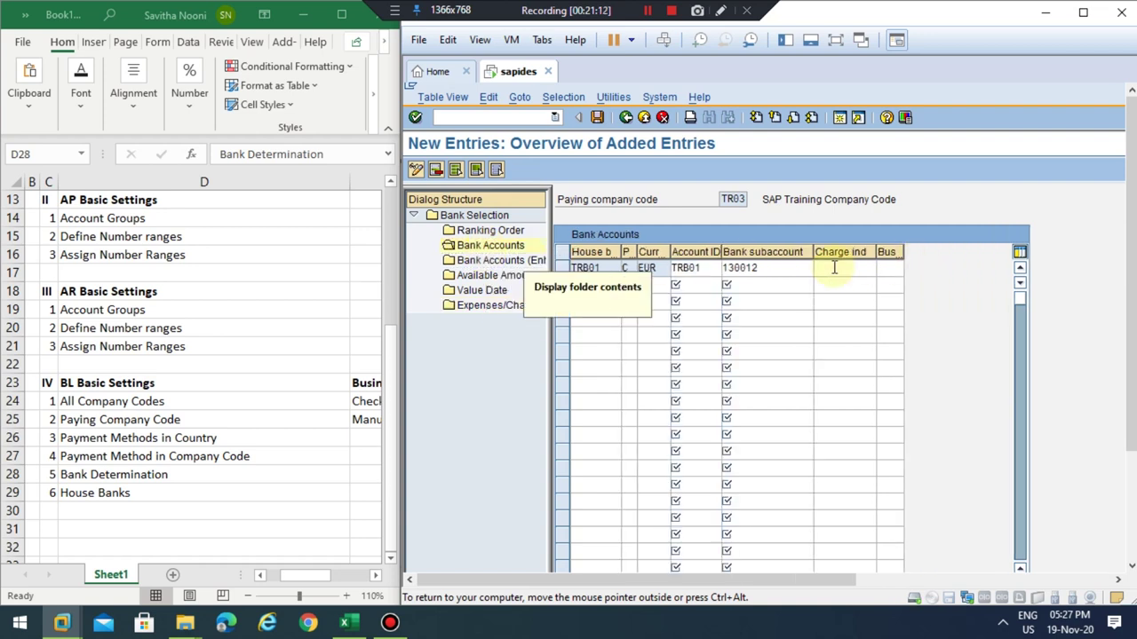
double_click(493, 306)
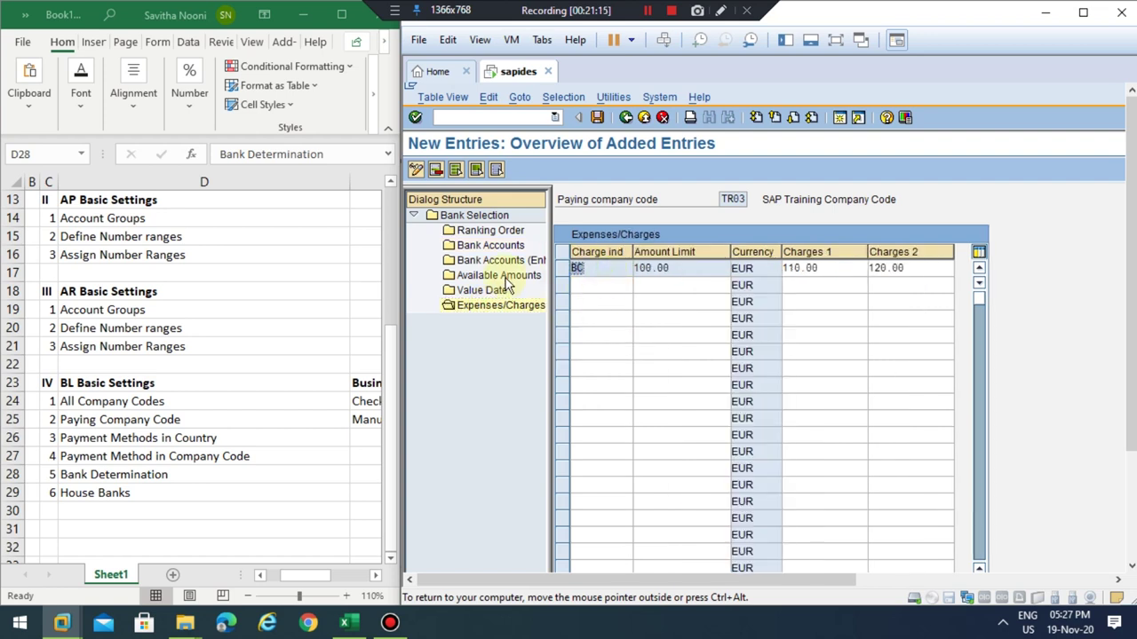
double_click(474, 247)
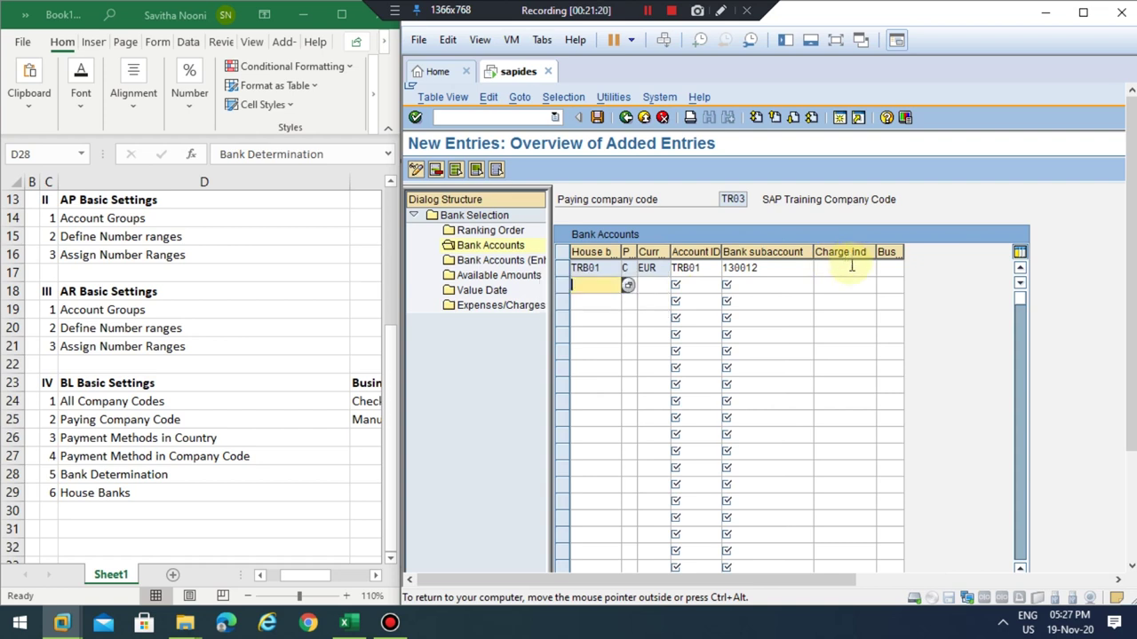
left_click(849, 266)
type("BC")
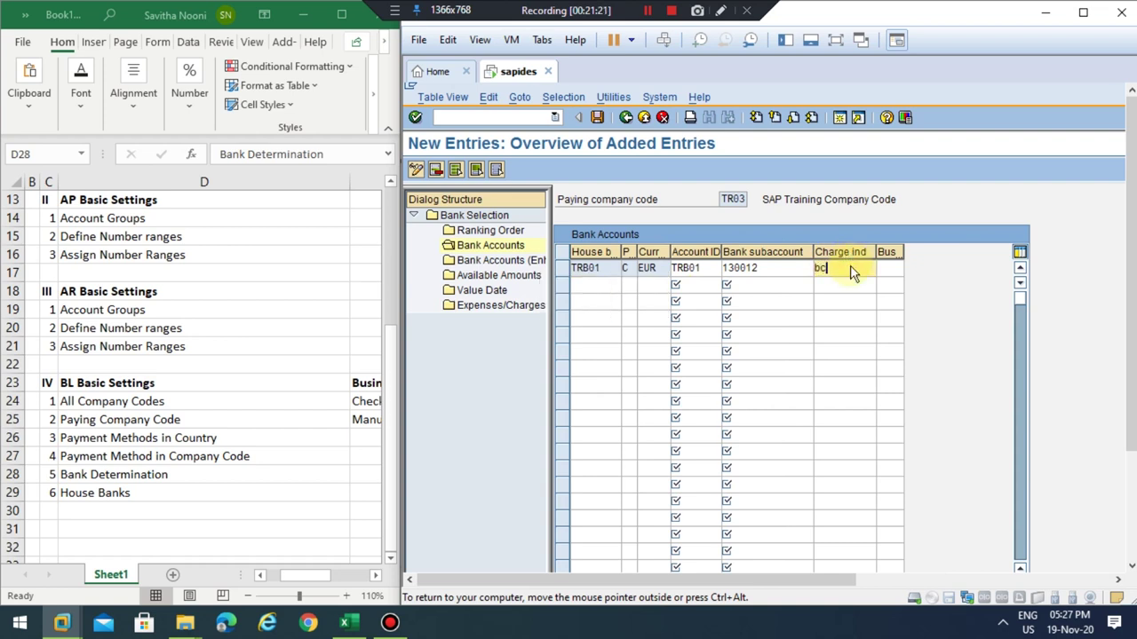
key("Return")
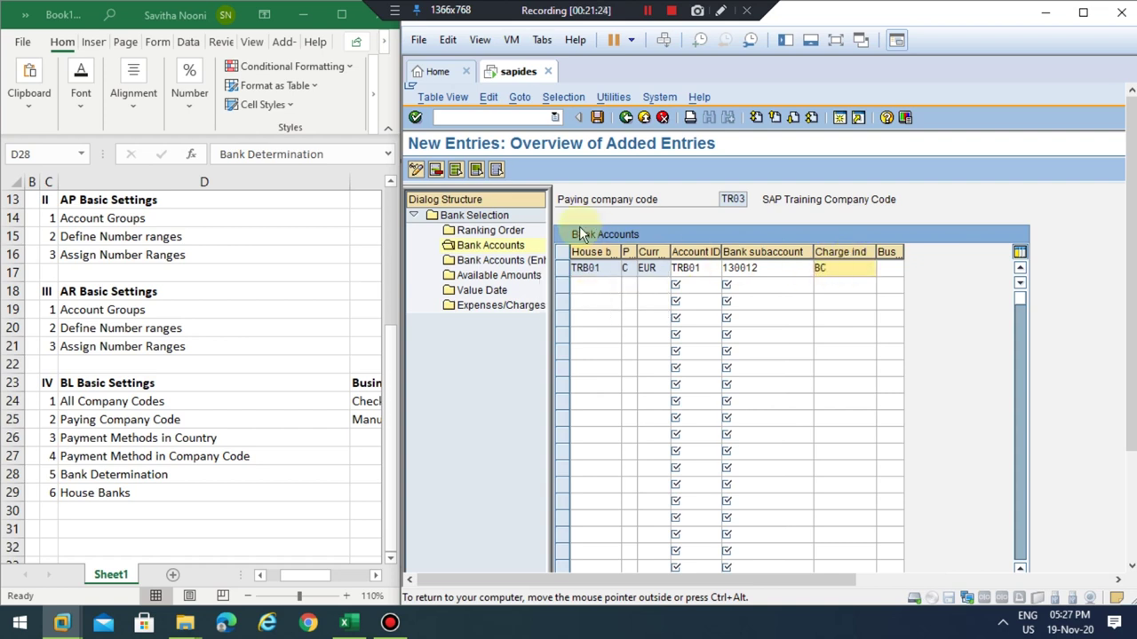
Clear the charge indicator of the TRB01 entry under Bank Accounts.
left_click_drag(829, 267, 774, 270)
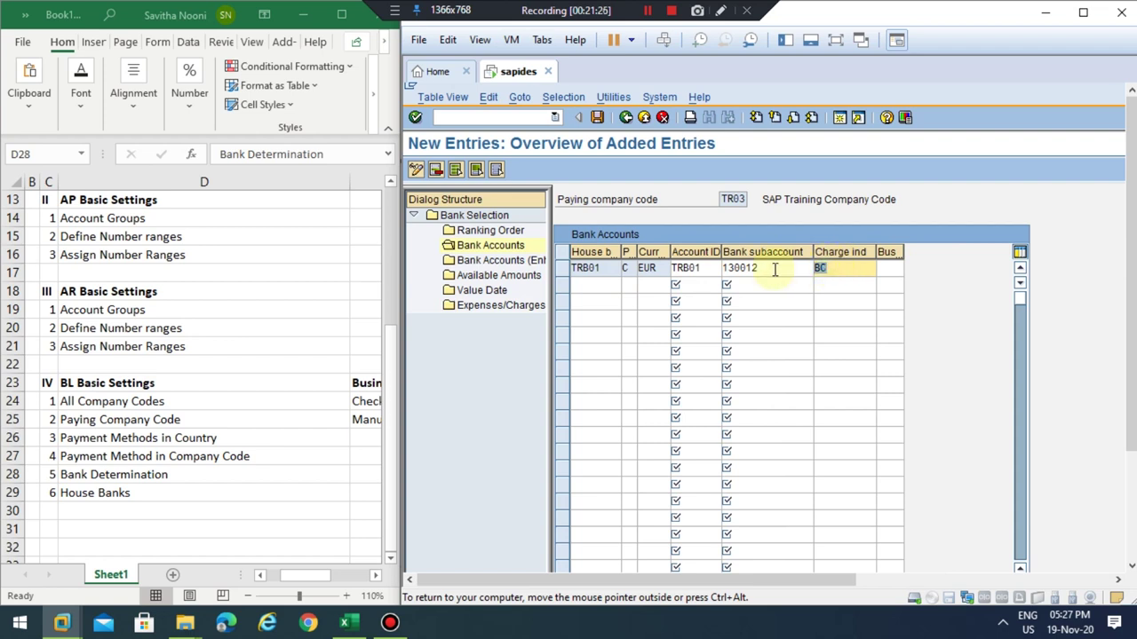
key("BackSpace")
left_click(839, 270)
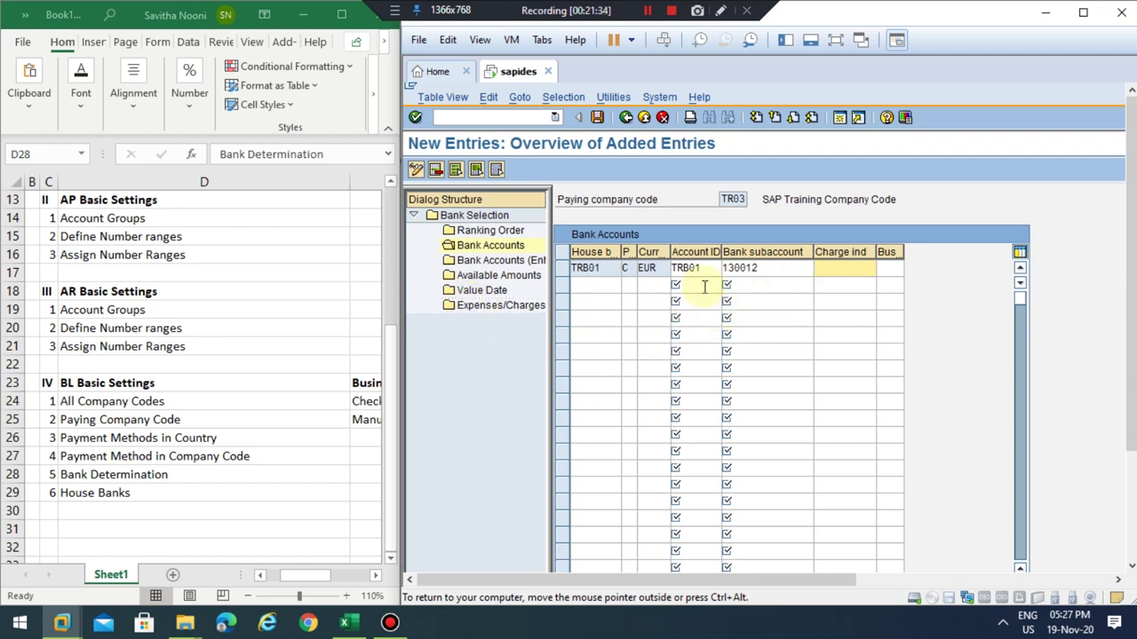
Save the bank determination entries to the New Company Code customizing request and return to the payment program's main customizing screen.
left_click(598, 118)
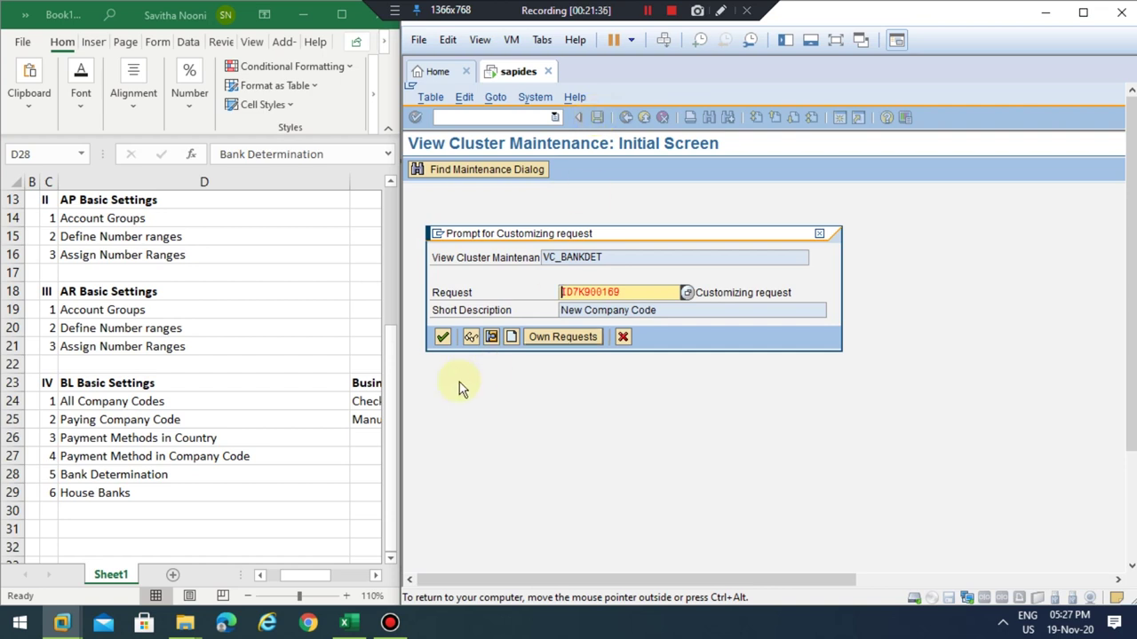
left_click(442, 336)
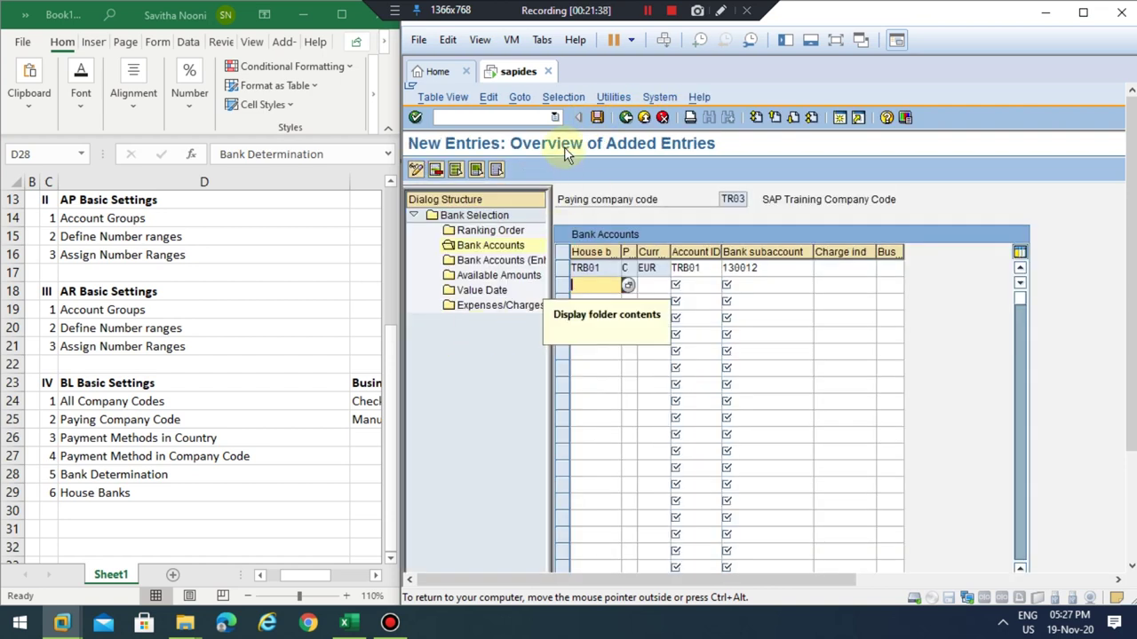
left_click(628, 117)
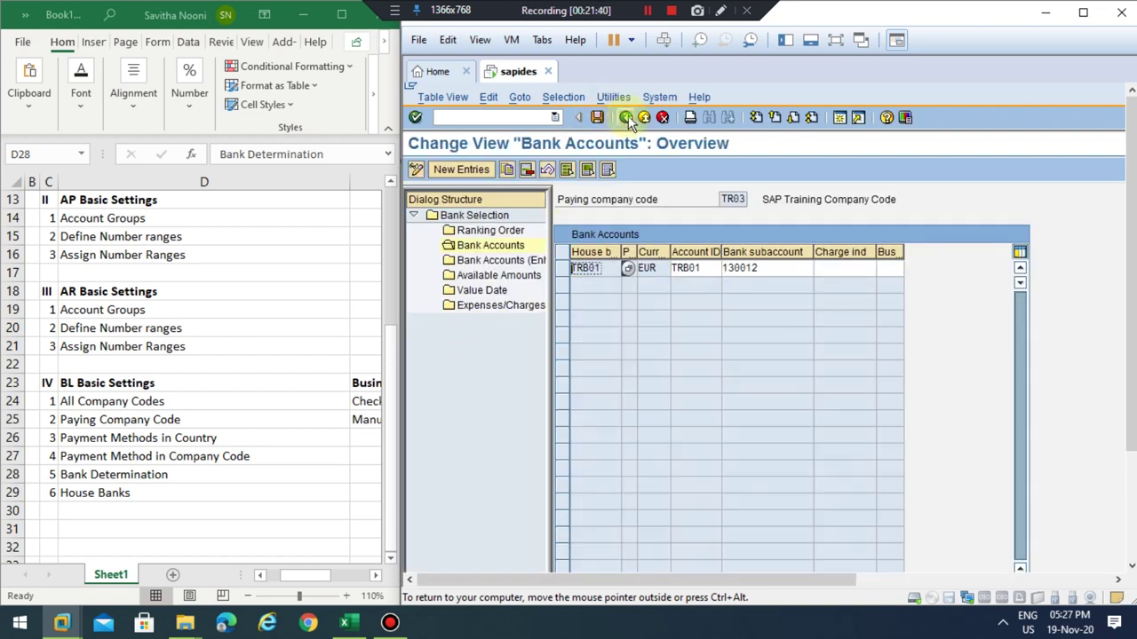
left_click(628, 116)
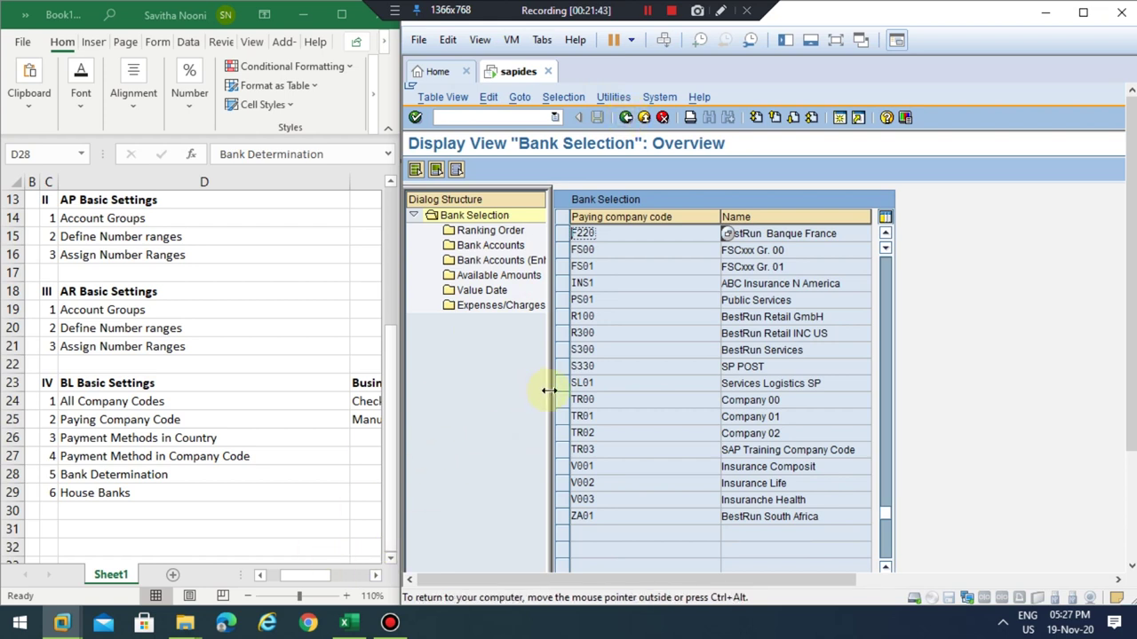
left_click_drag(545, 388, 639, 377)
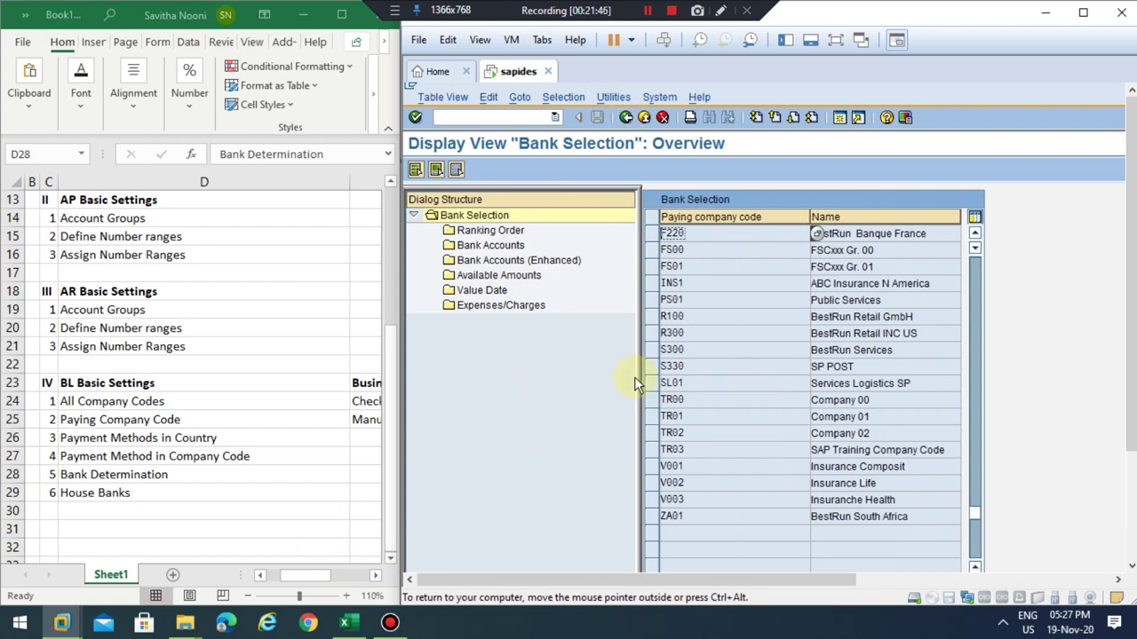
left_click(626, 118)
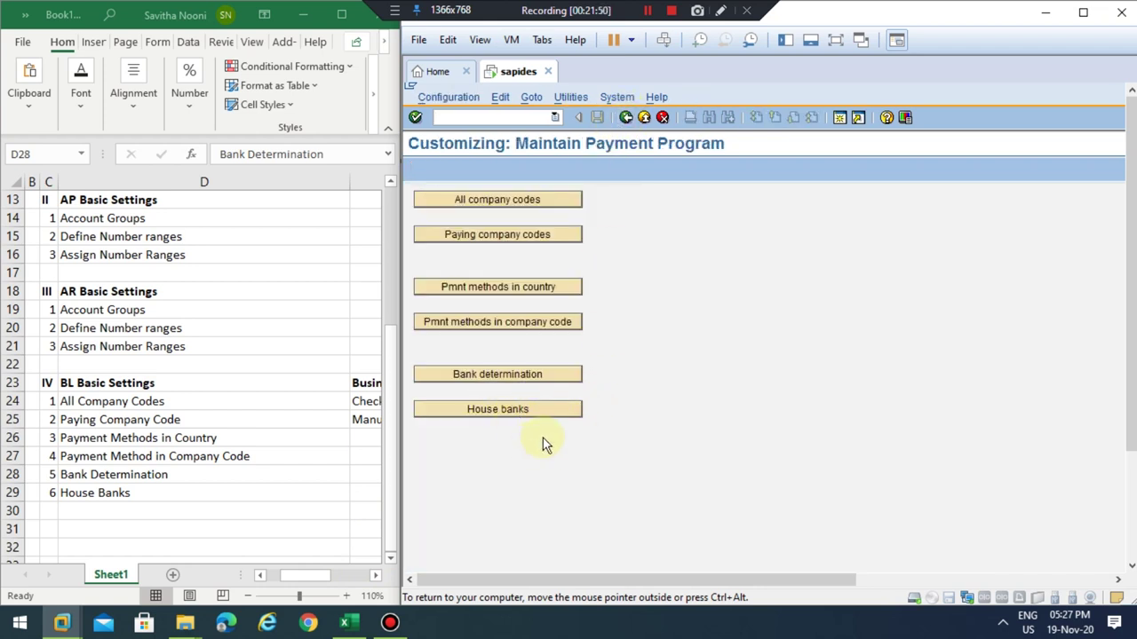
left_click_drag(631, 581, 489, 580)
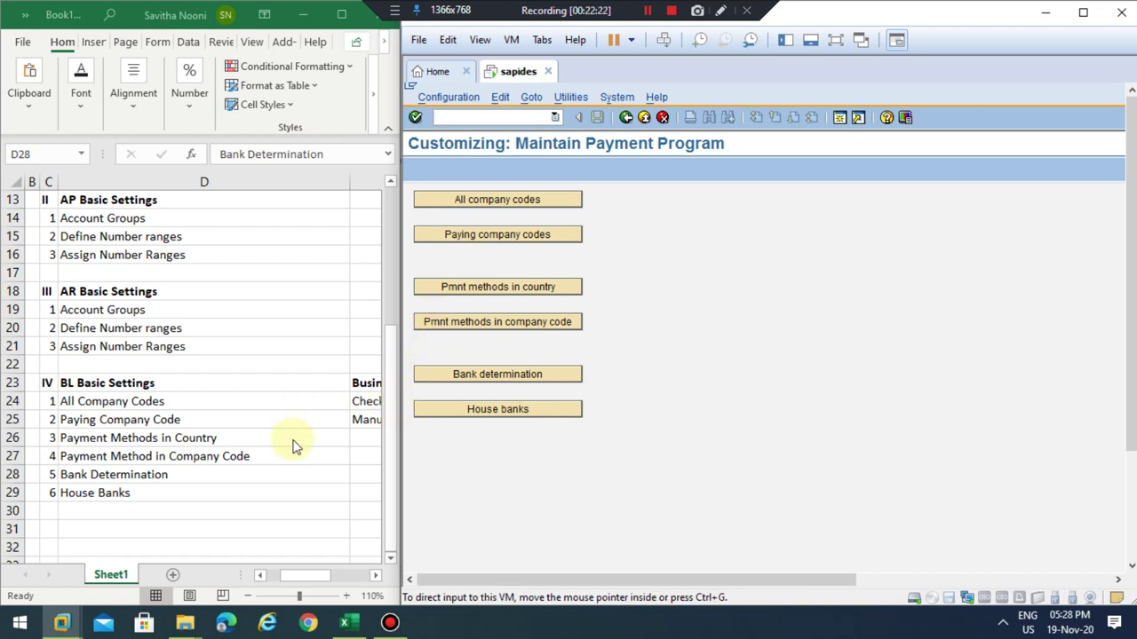
left_click(297, 584)
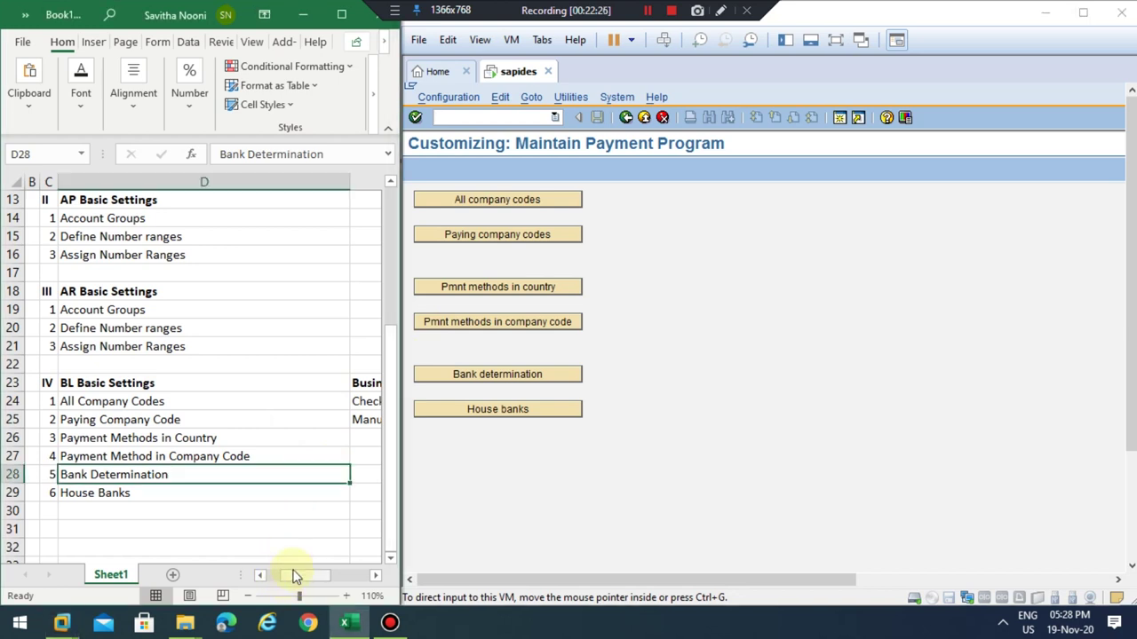
left_click(583, 391)
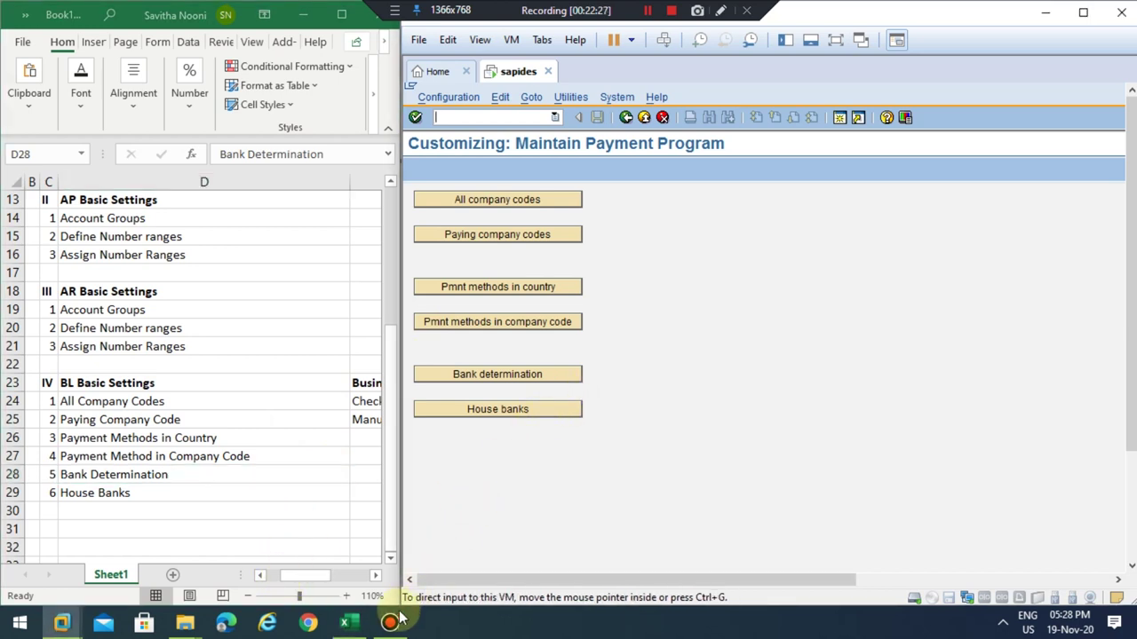